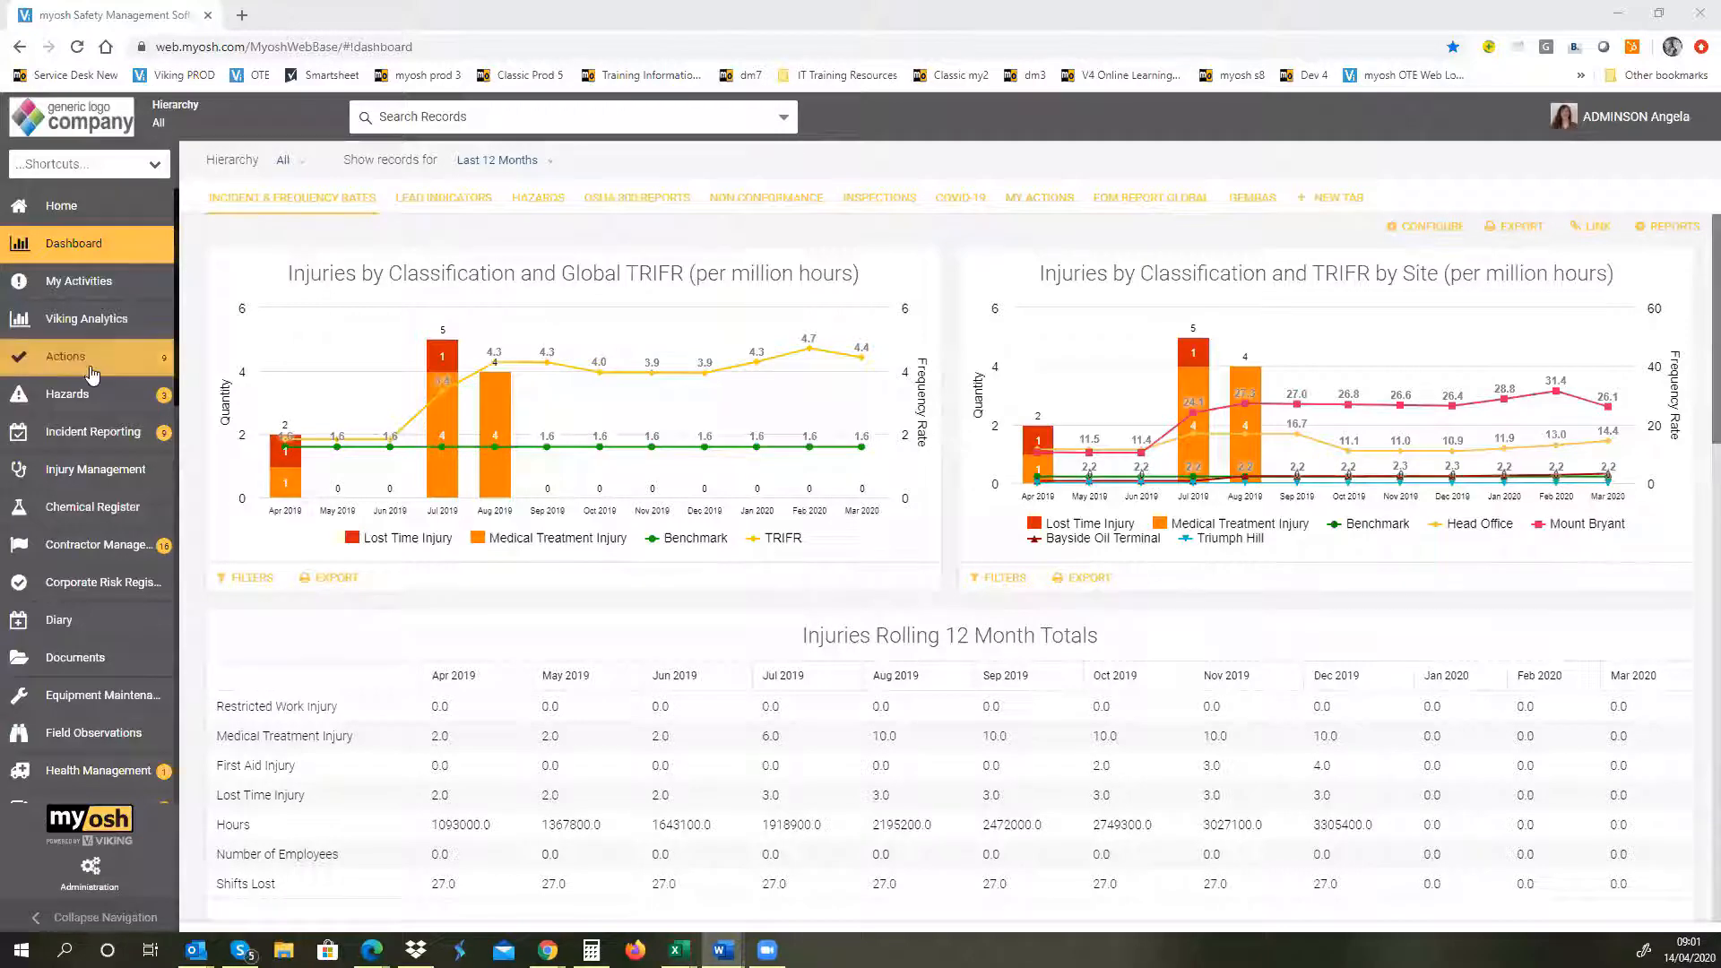
Step: Create a new Hazards record, widen its form to fill the pane and review the Hierarchy section
left_click(113, 392)
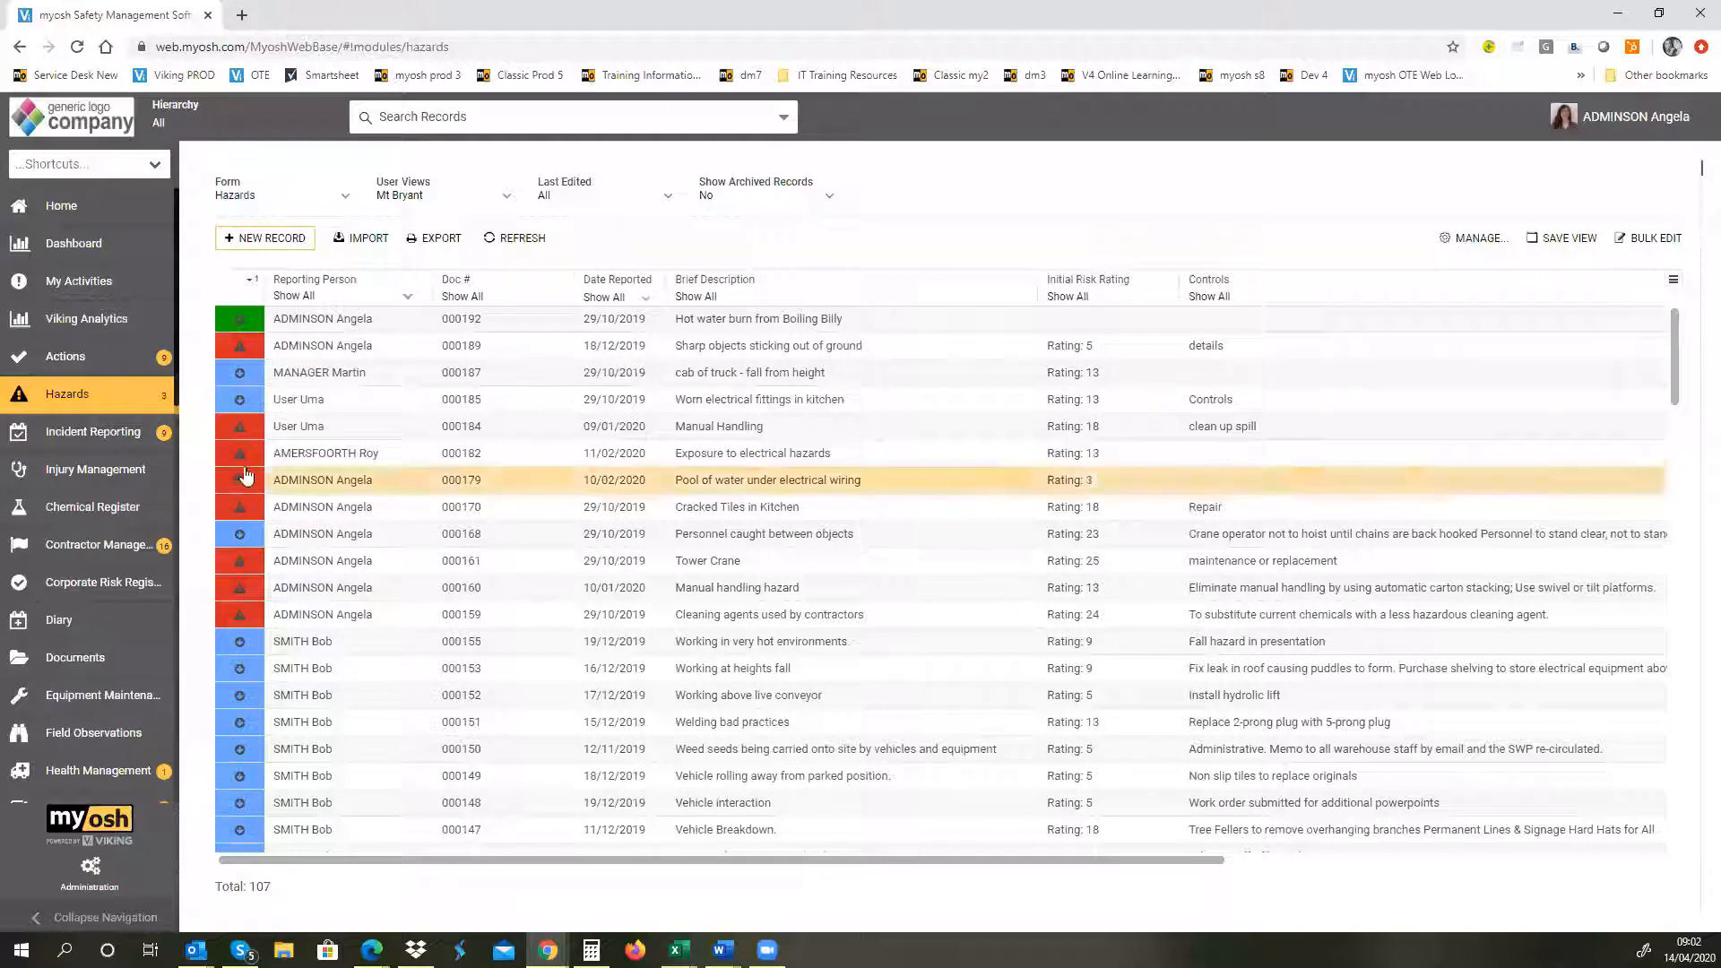
left_click(288, 245)
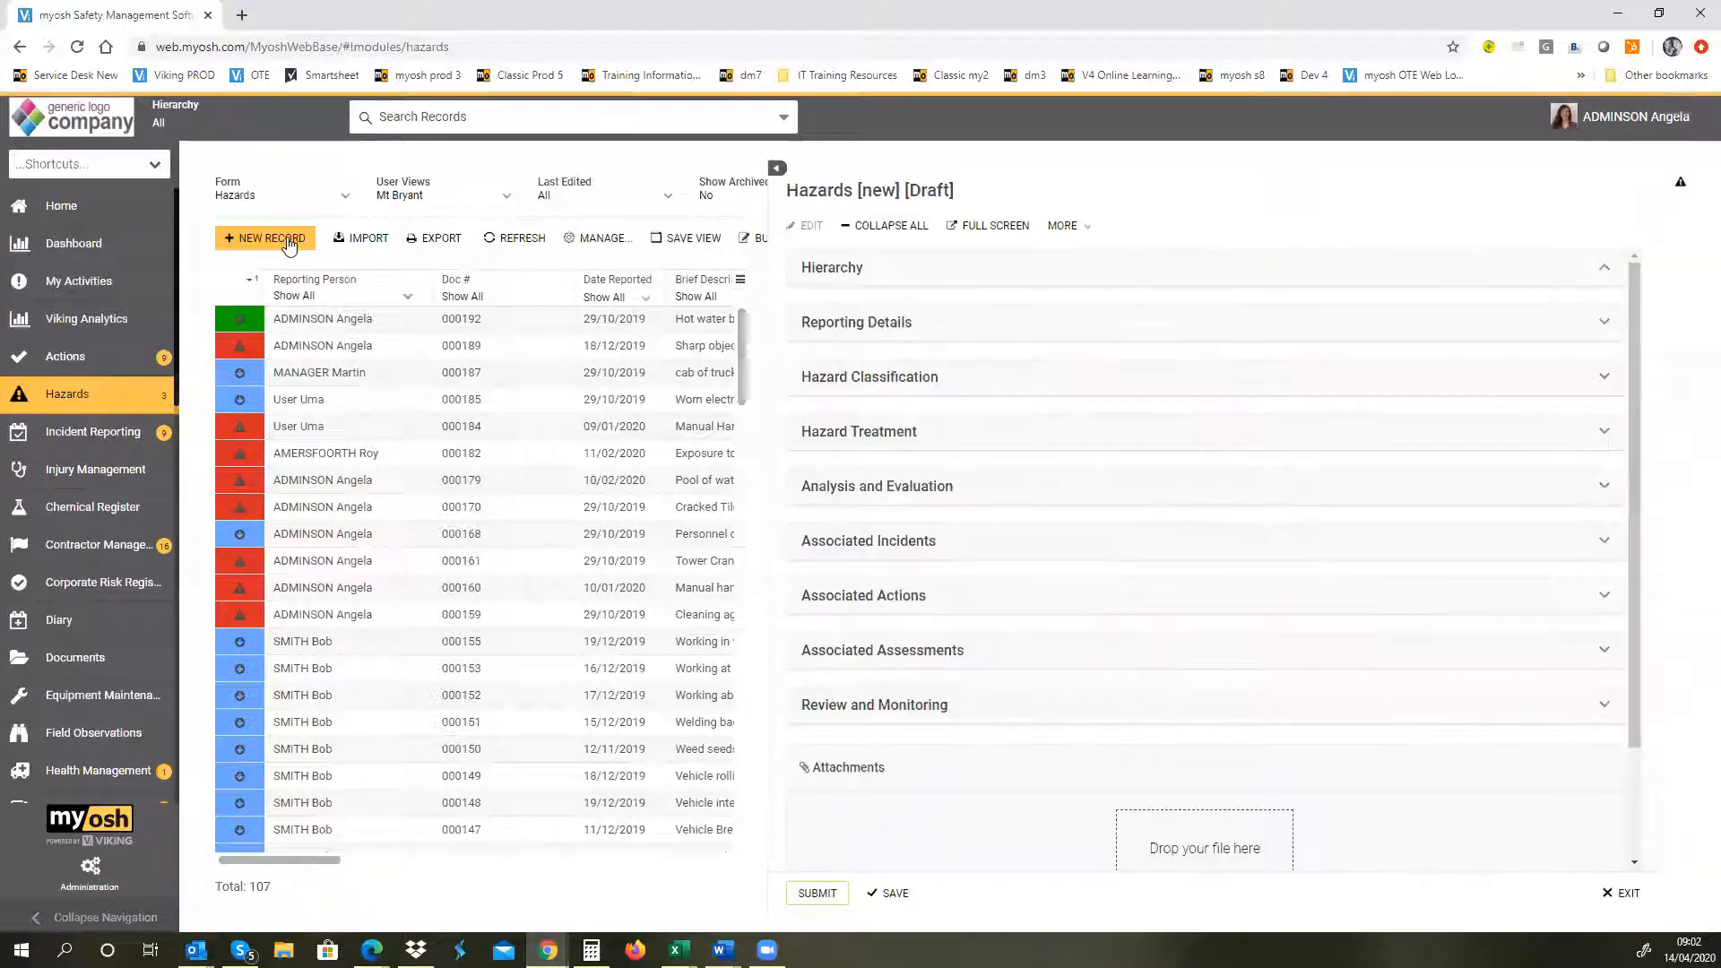
left_click(776, 167)
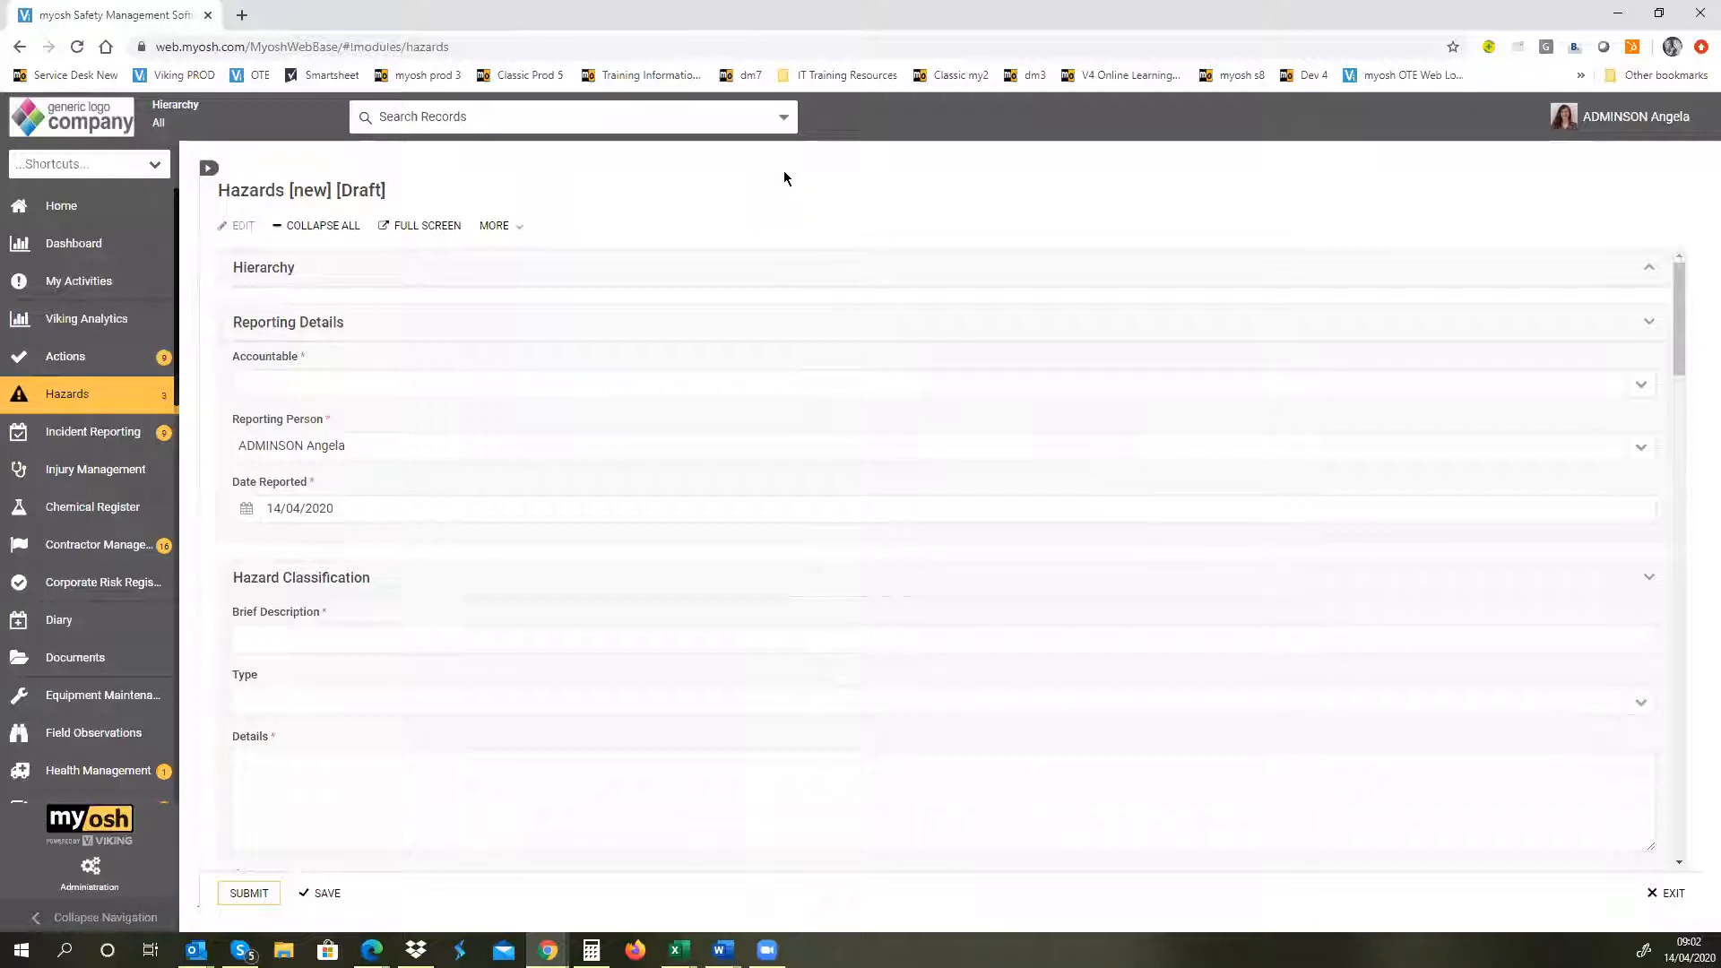
left_click(417, 290)
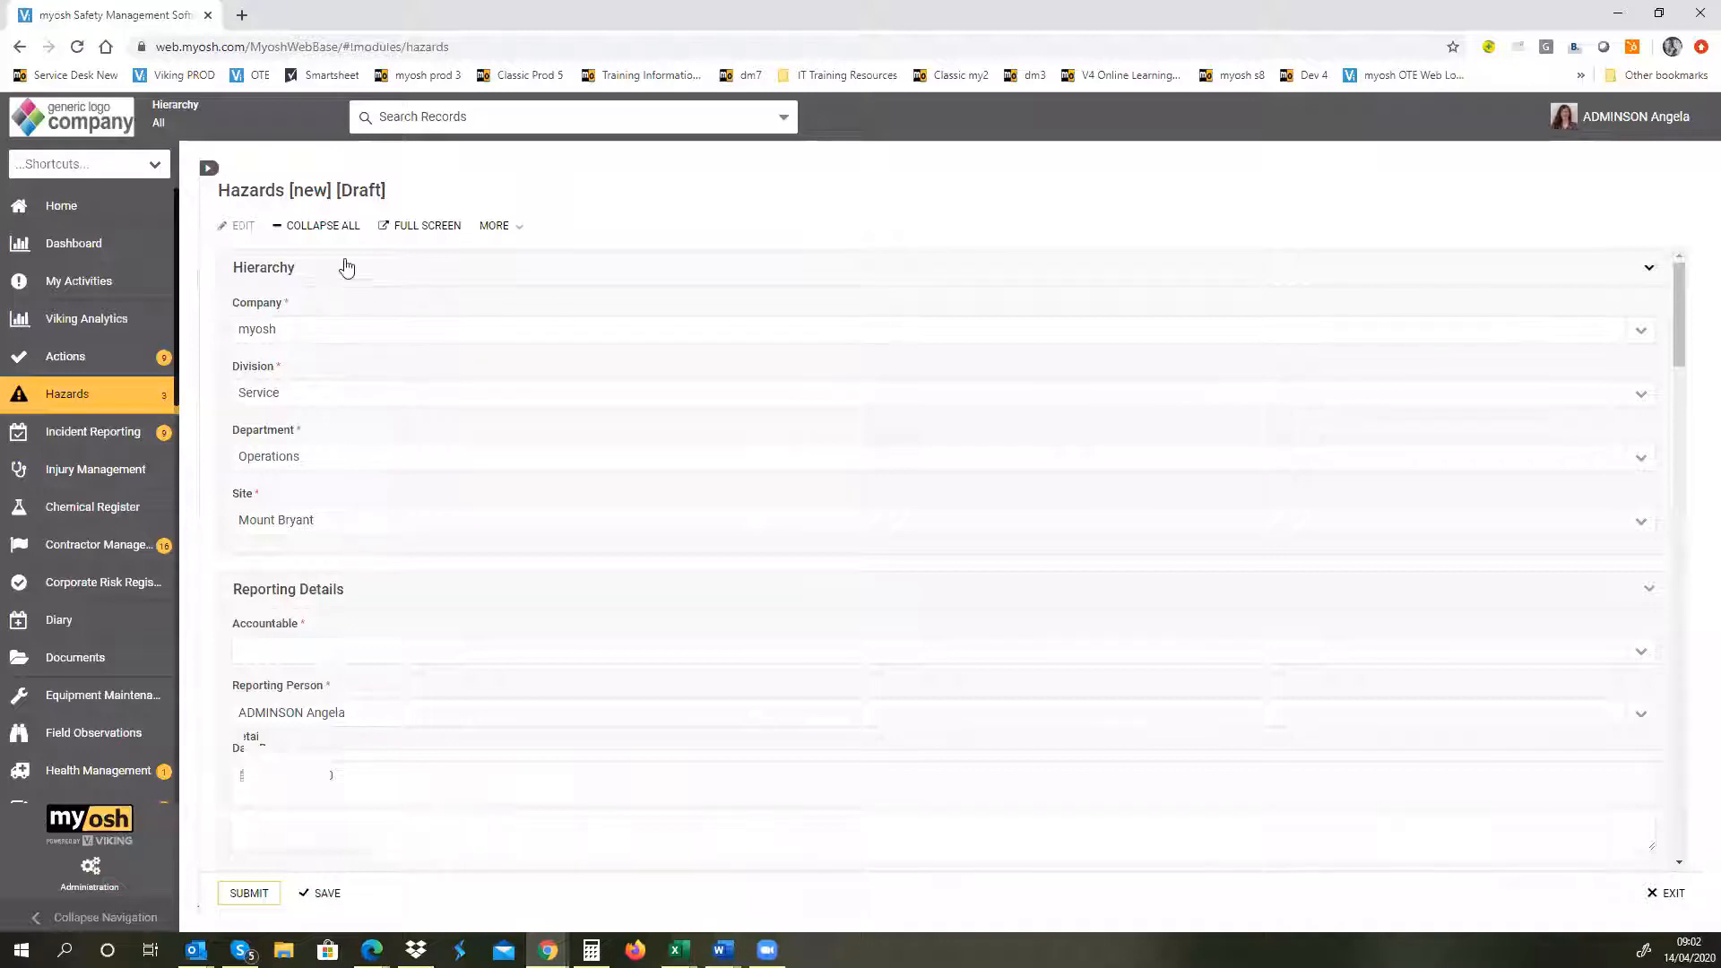
left_click(259, 281)
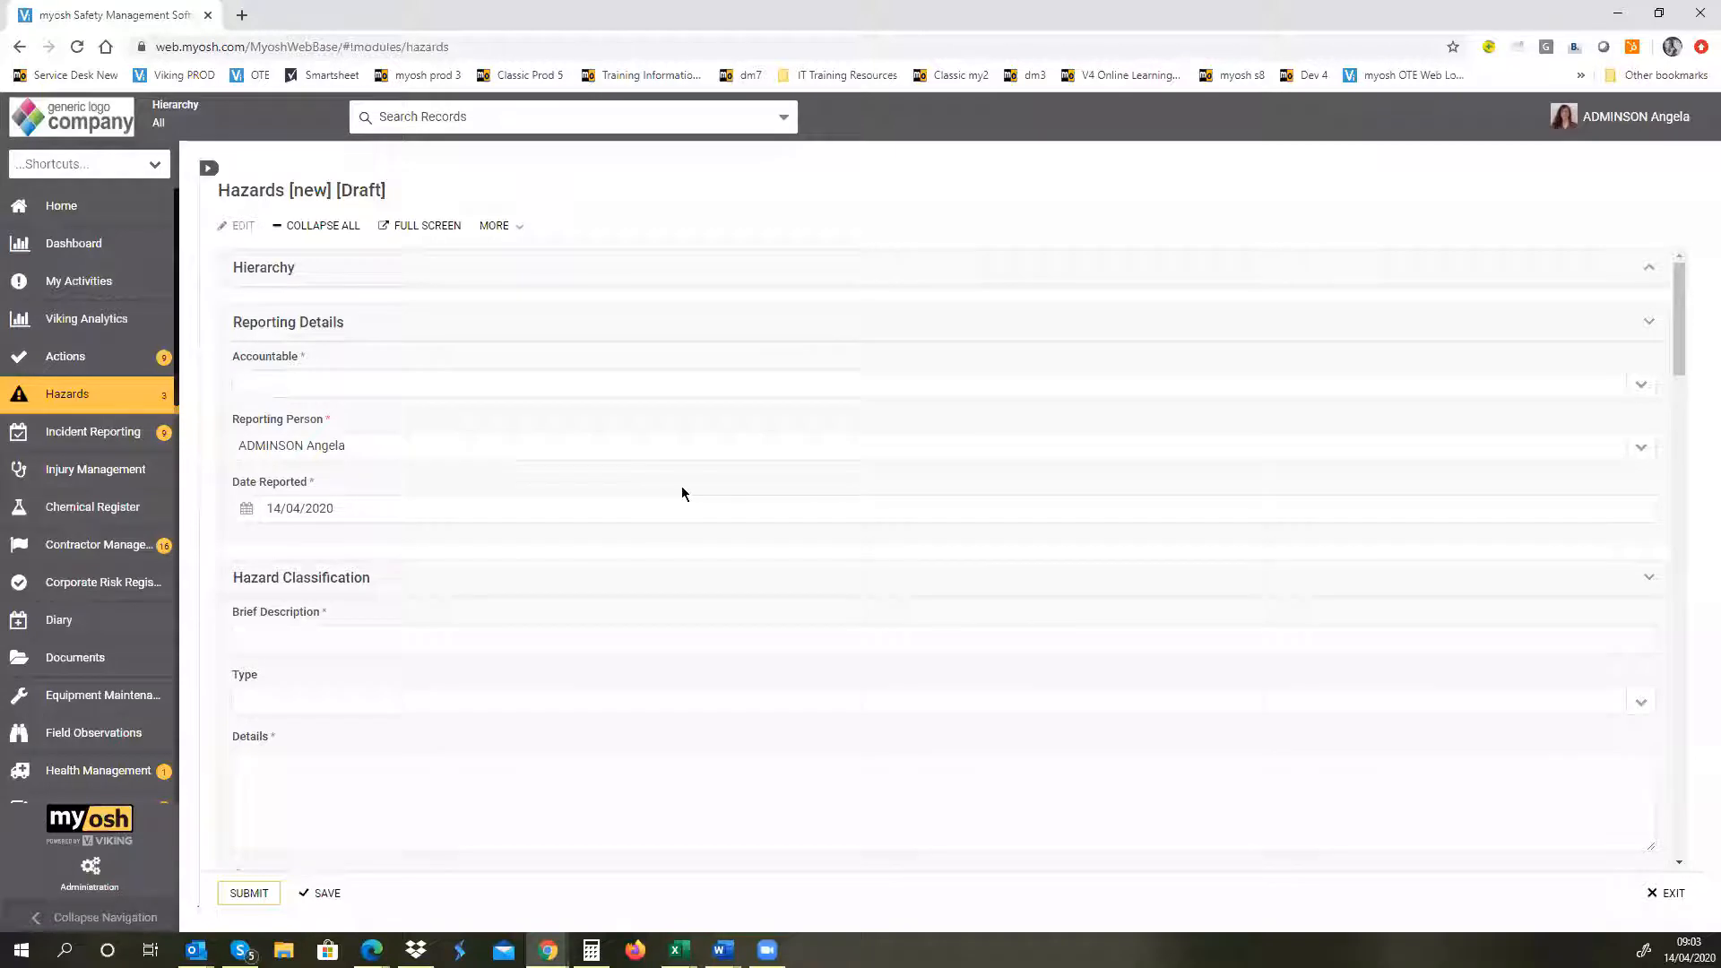
Step: Choose the administrator as the Accountable person in the Reporting Details
left_click(1642, 384)
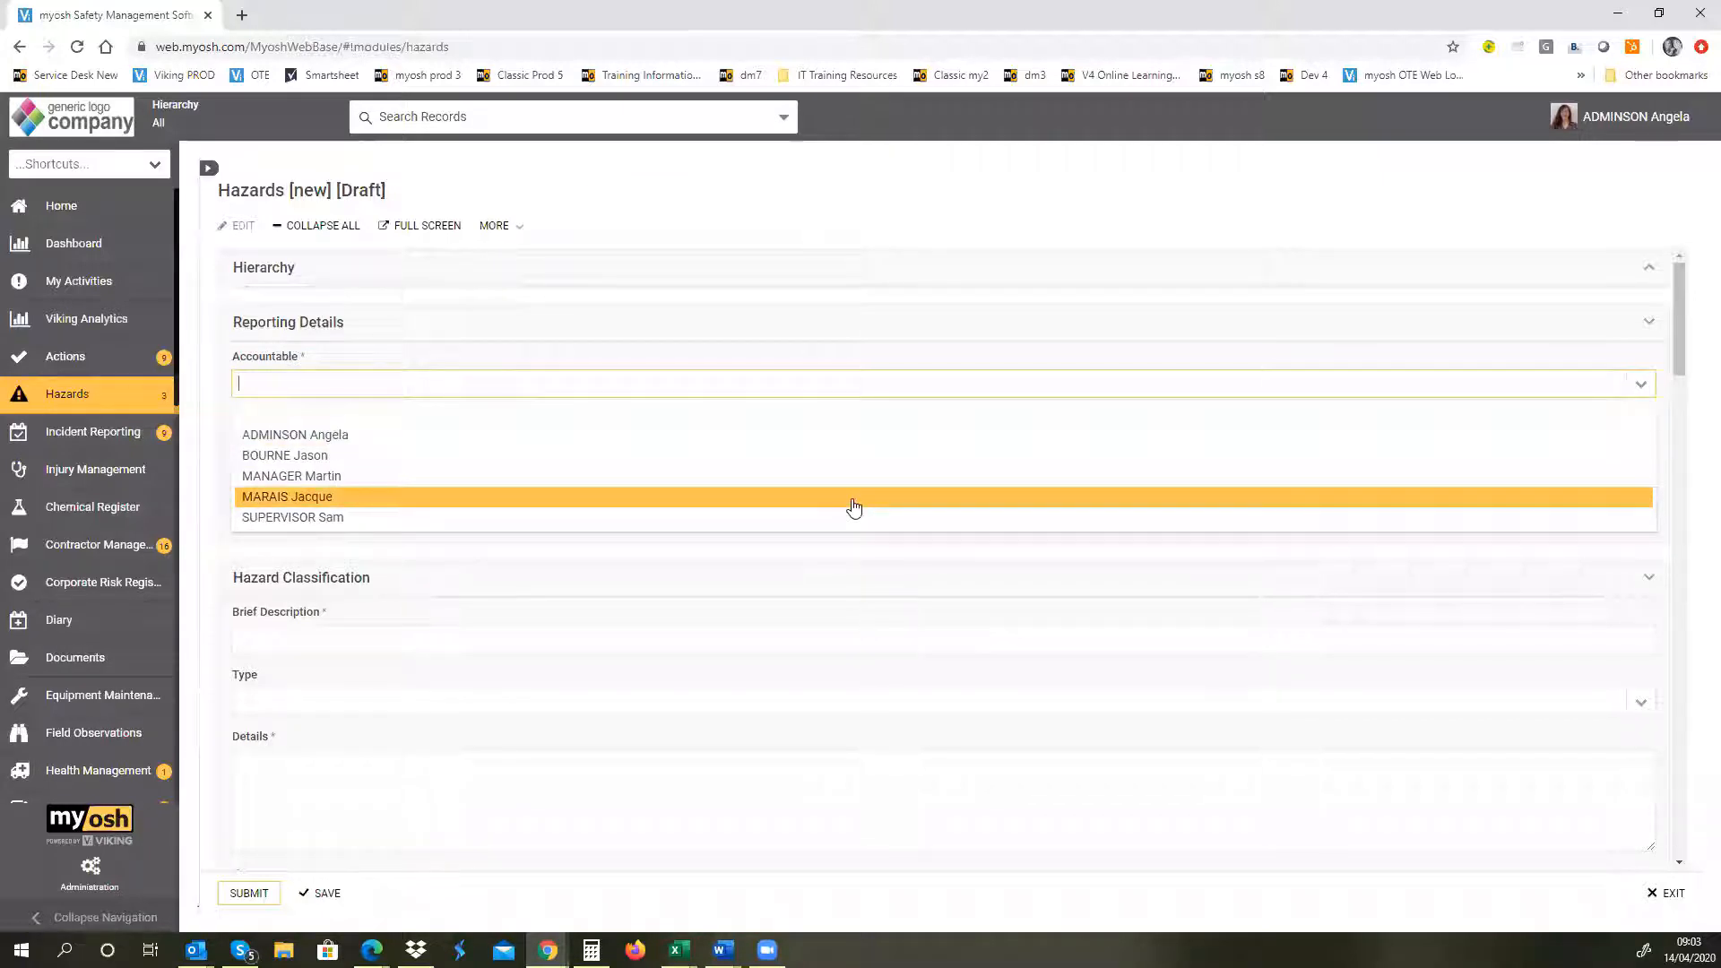
left_click(631, 436)
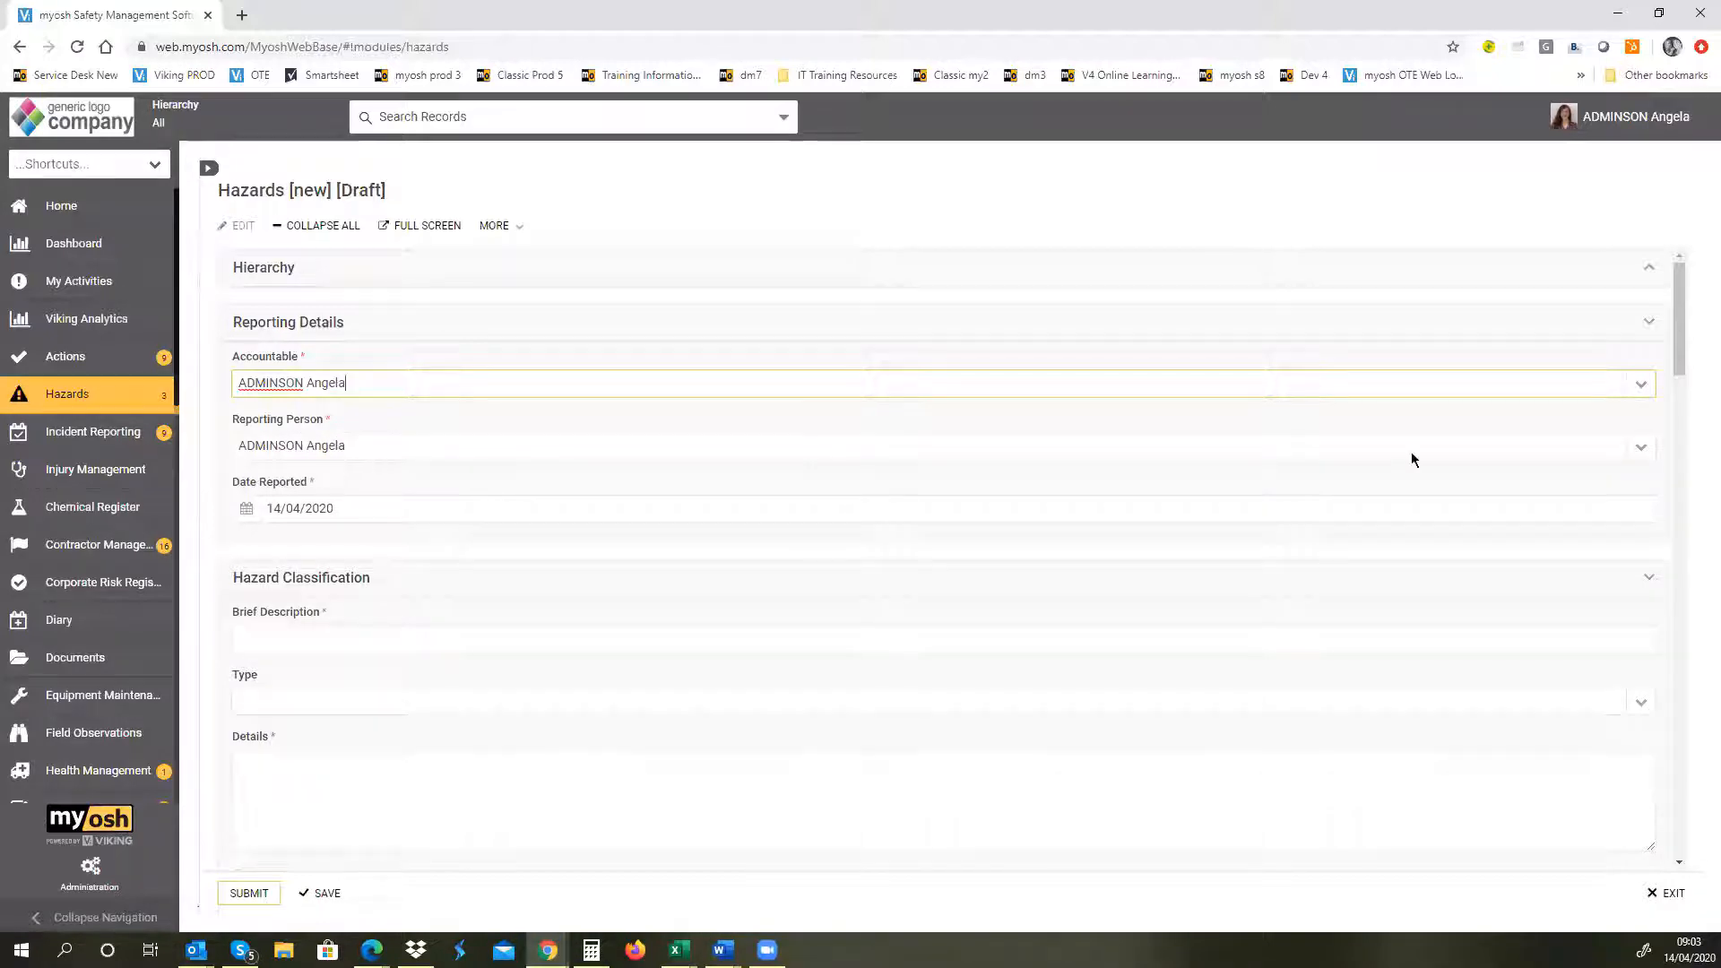
Step: Browse the available Reporting Person options and the Date Reported calendar
left_click(1639, 451)
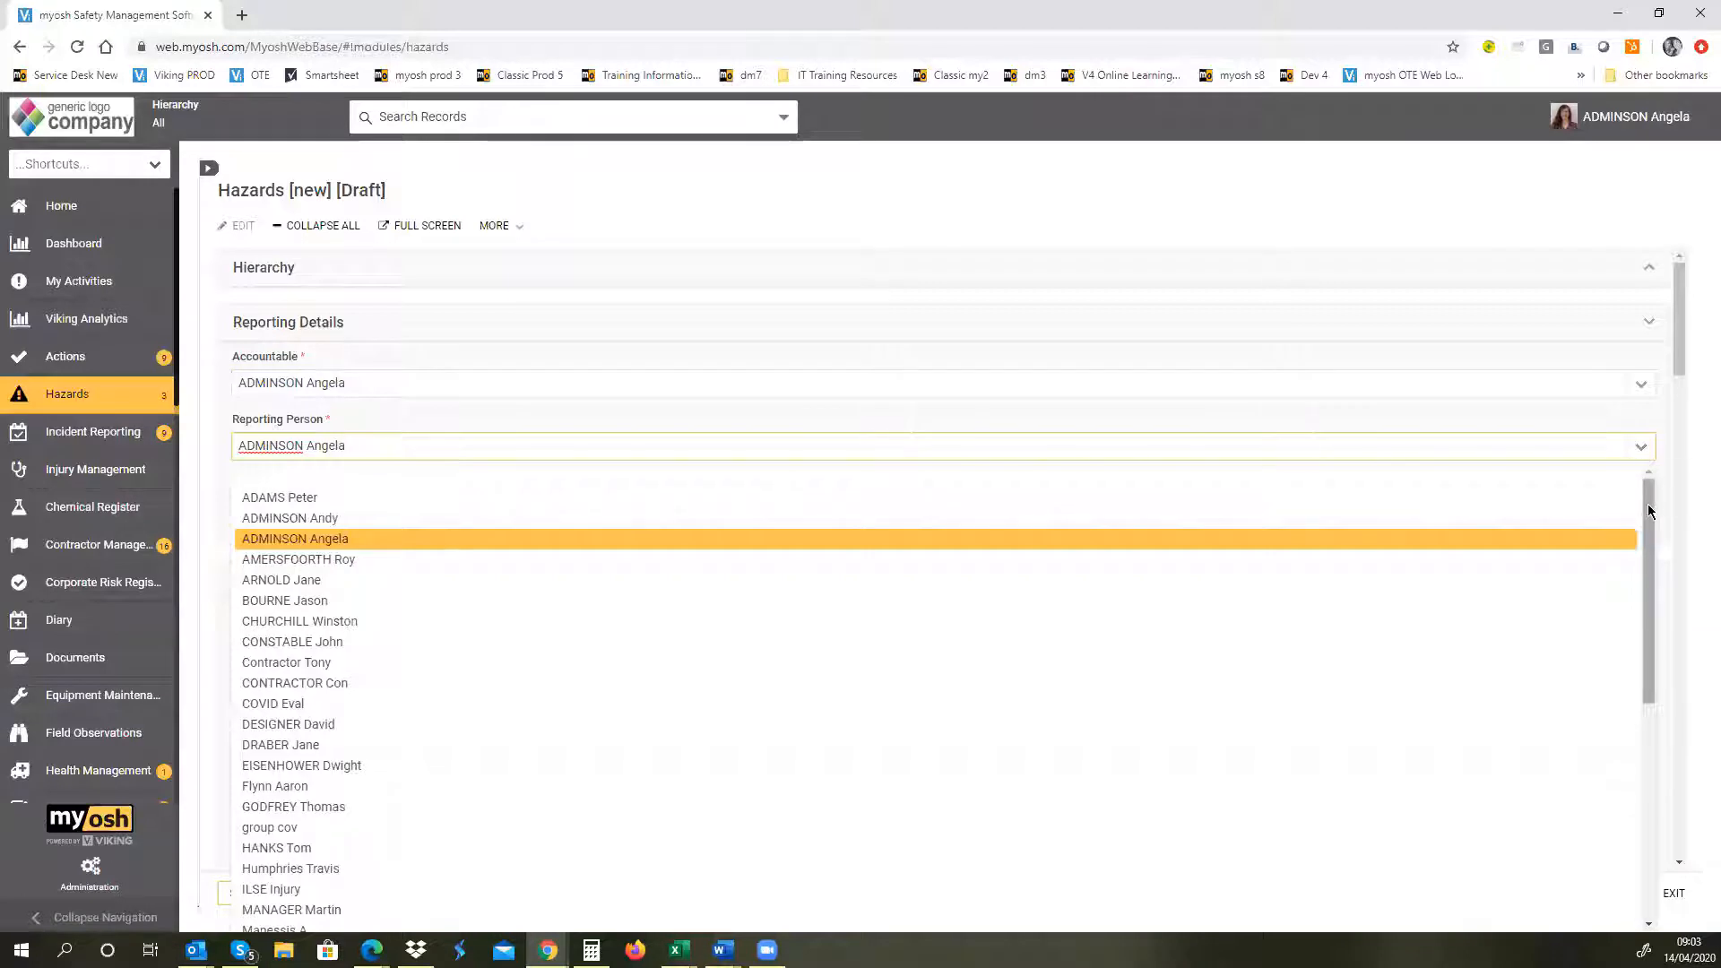
scroll(1654, 659, "down", 2)
left_click_drag(1651, 653, 1681, 438)
left_click(1555, 419)
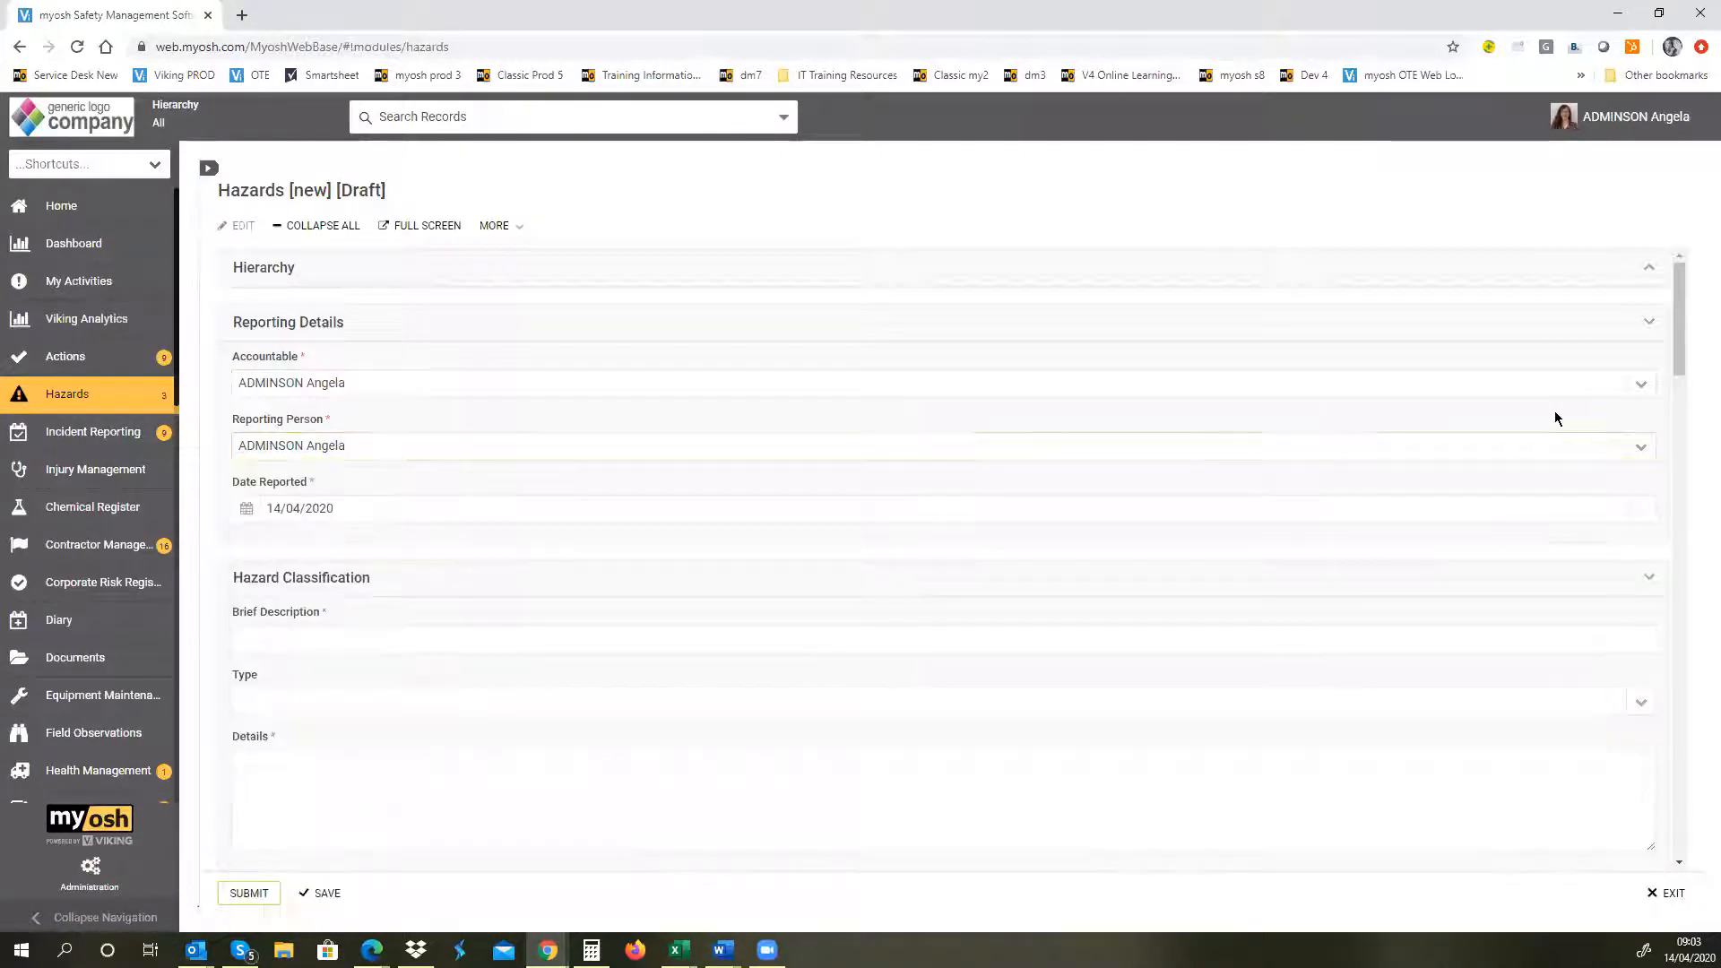
left_click(244, 510)
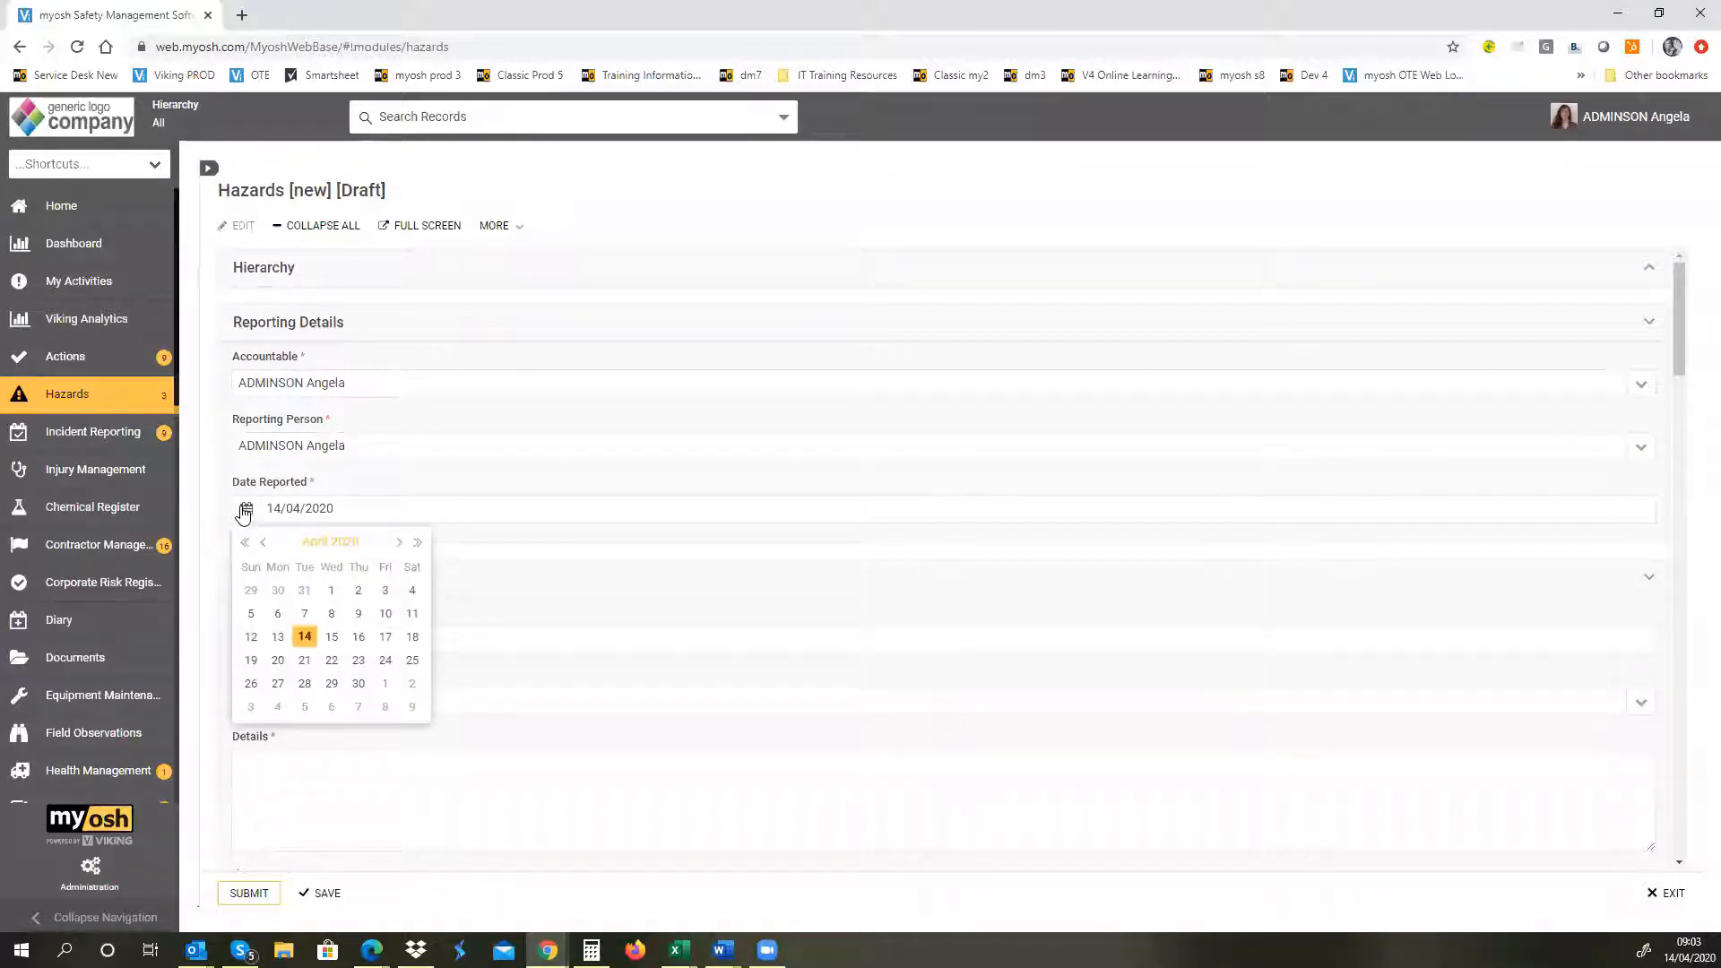
left_click(524, 516)
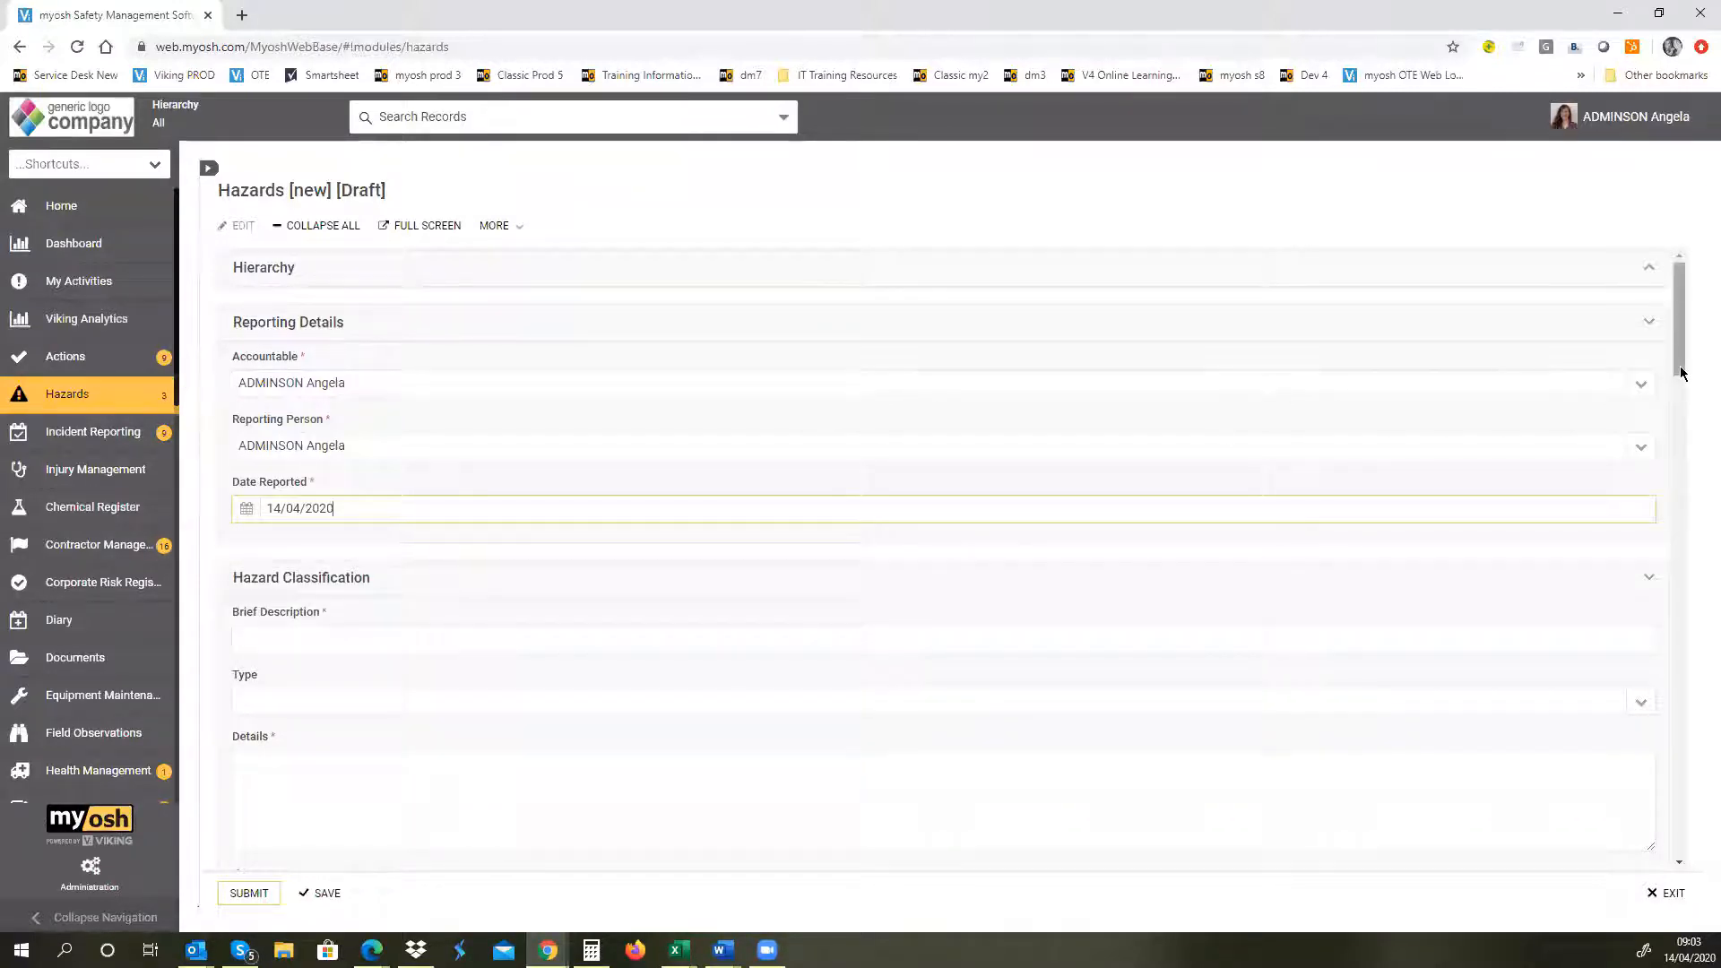
Step: Enter "Cables exposed in corridor - meeting room first floor" as the hazard's Brief Description
left_click_drag(1681, 373, 1683, 428)
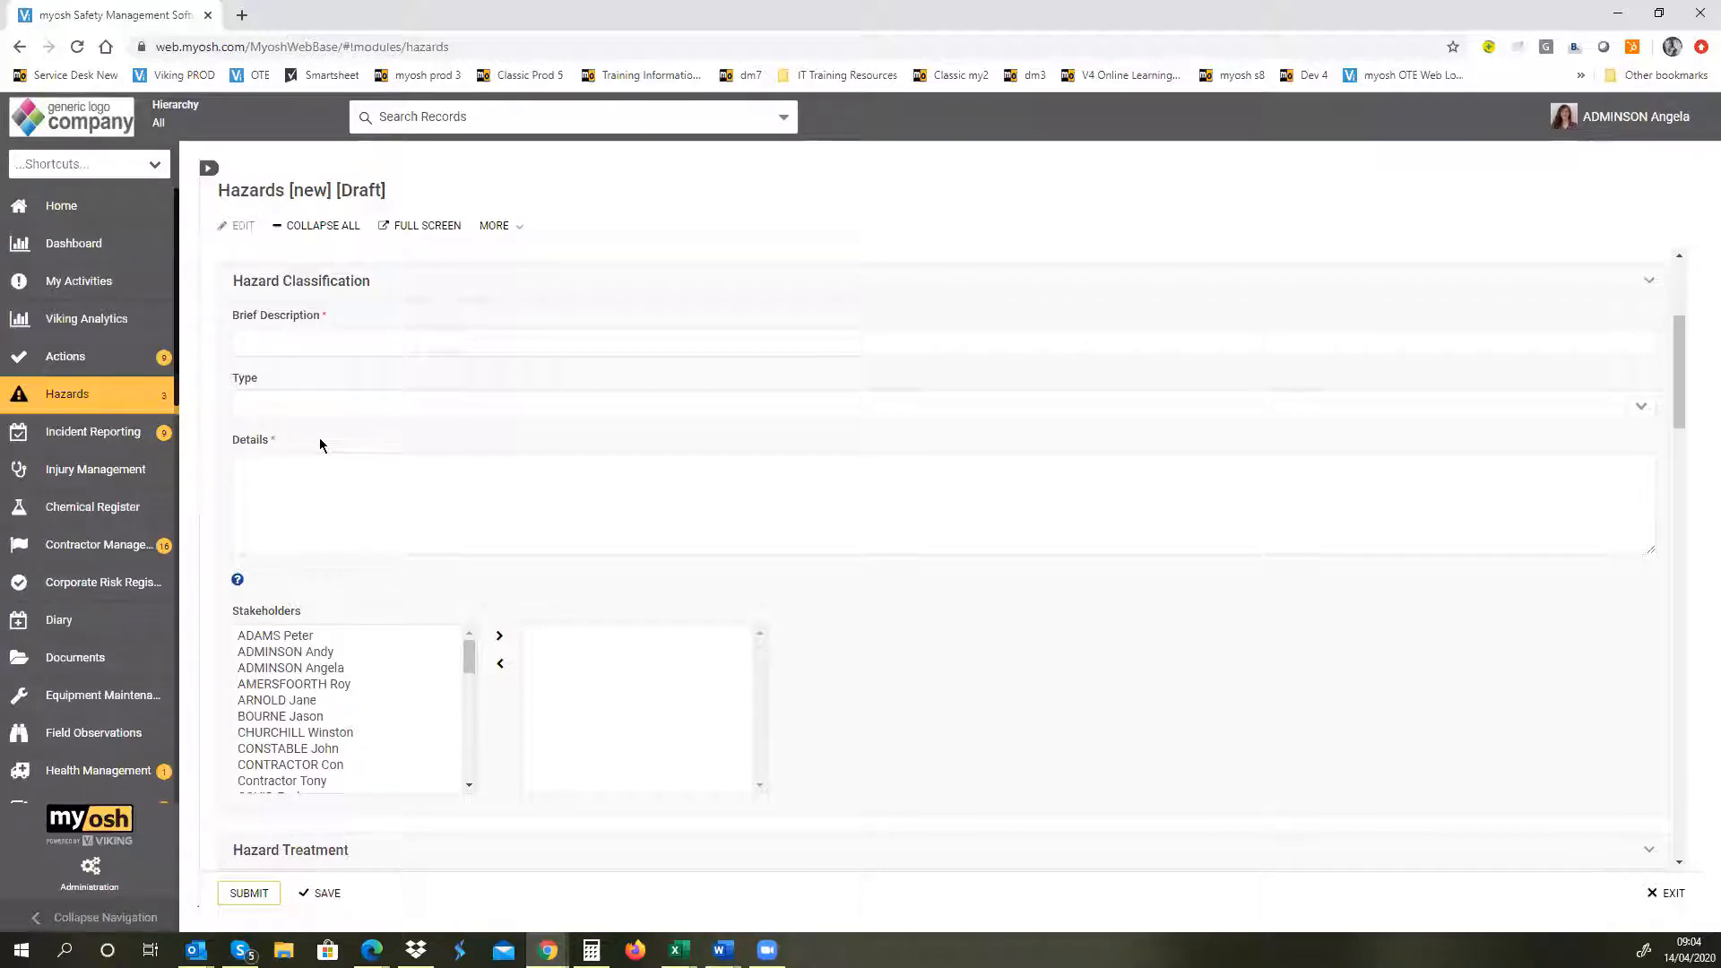
left_click(244, 348)
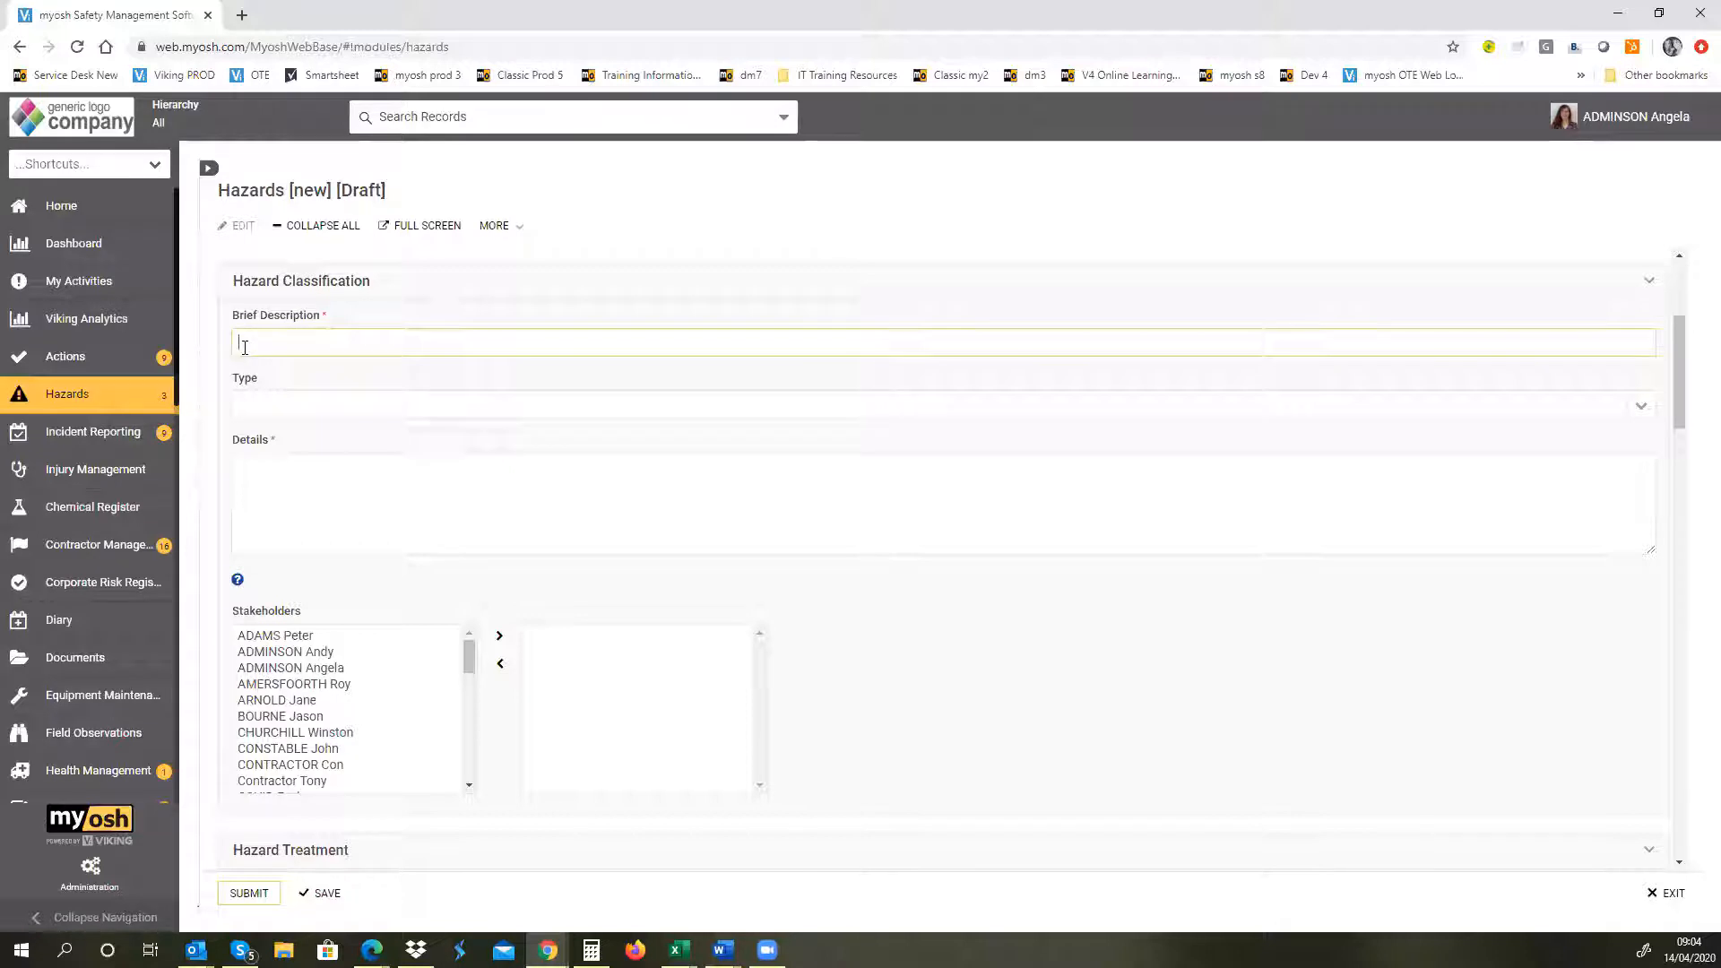
type("Cables exposed in corridor -")
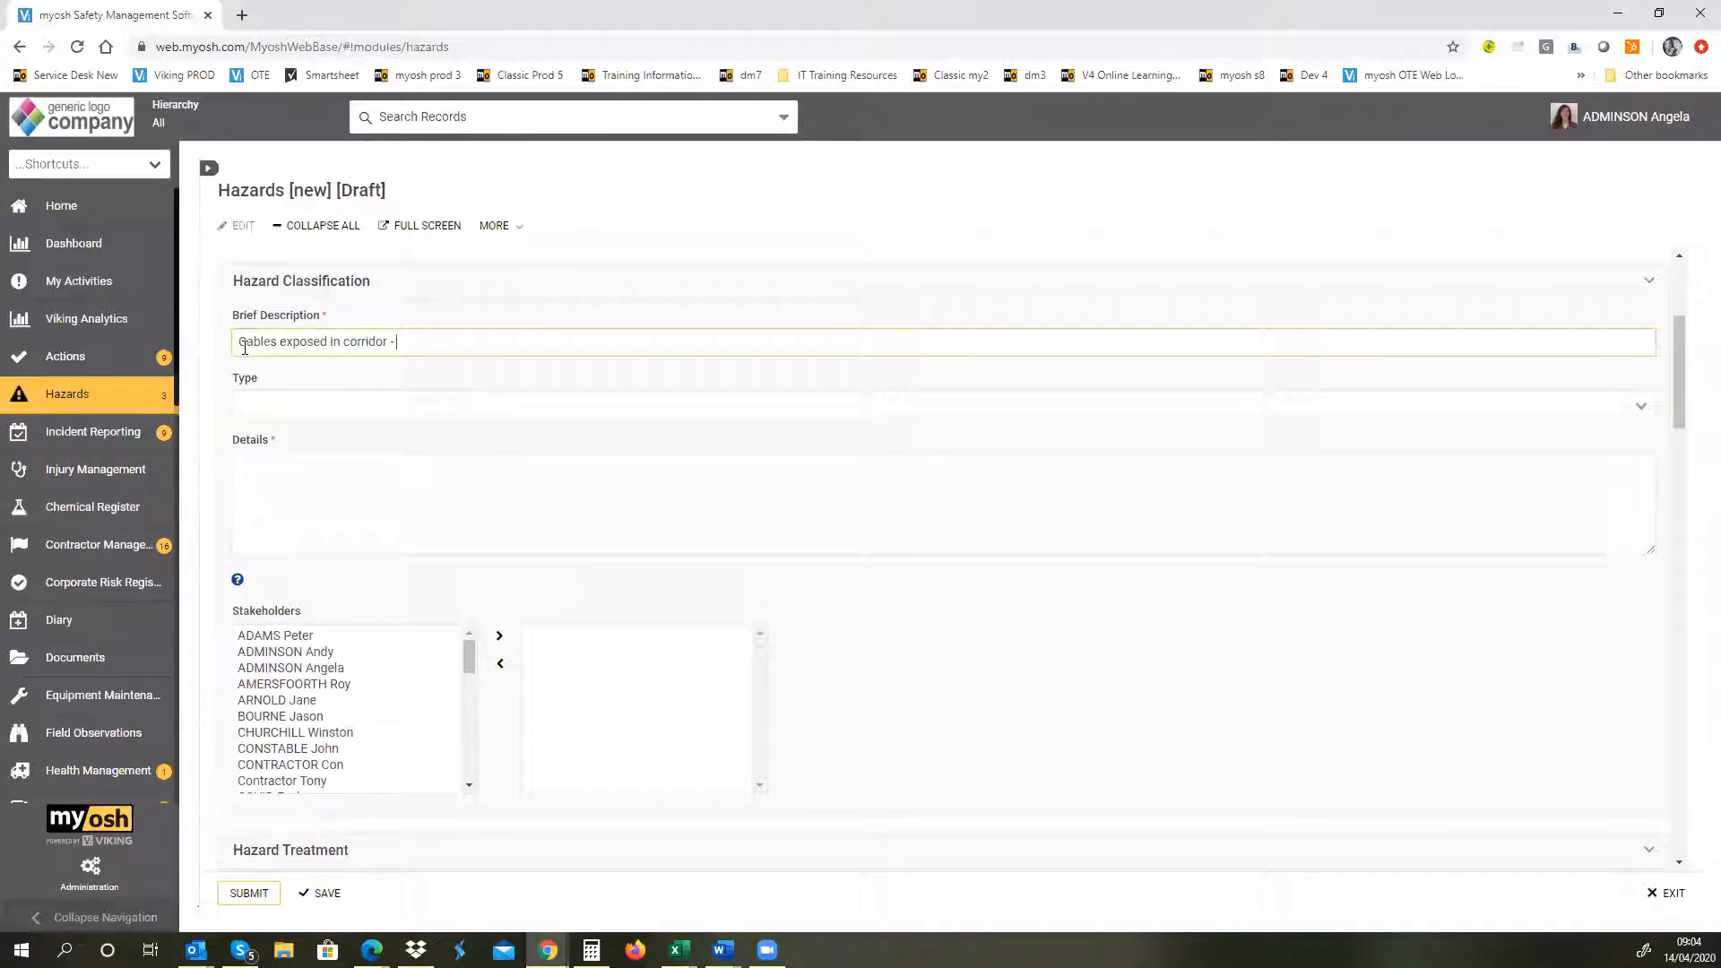
type(" meeting room first floor")
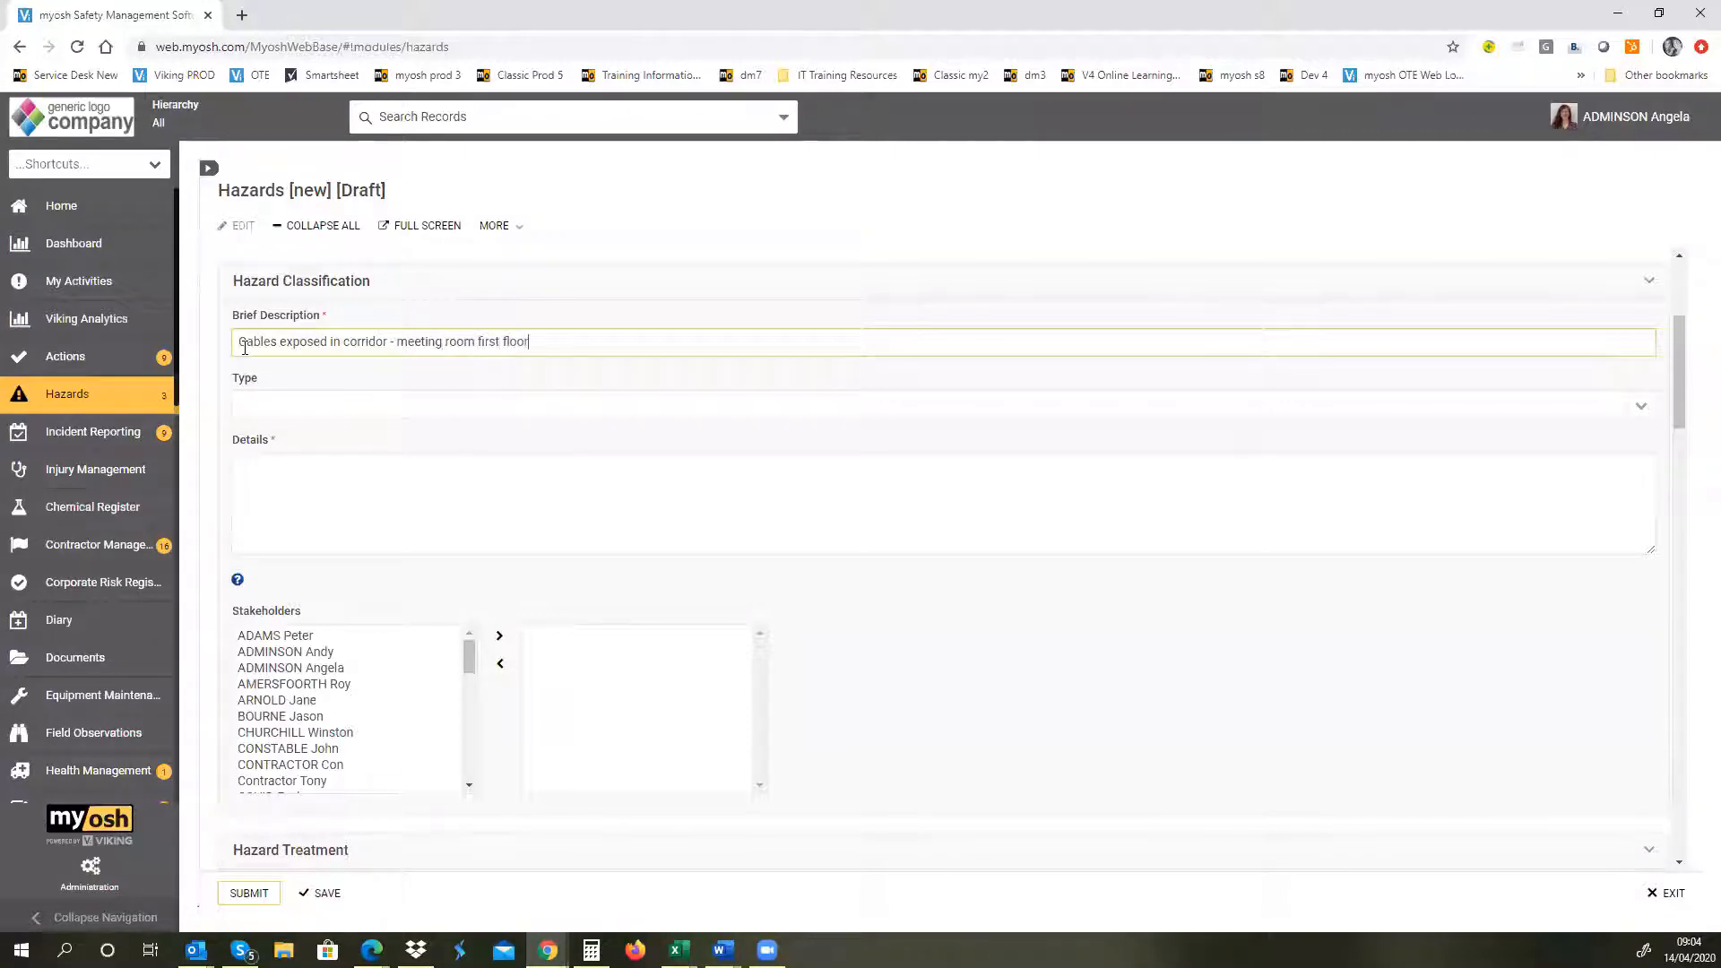
Step: Try Safety - Personal as the hazard Type and clear the selection again
left_click(1645, 417)
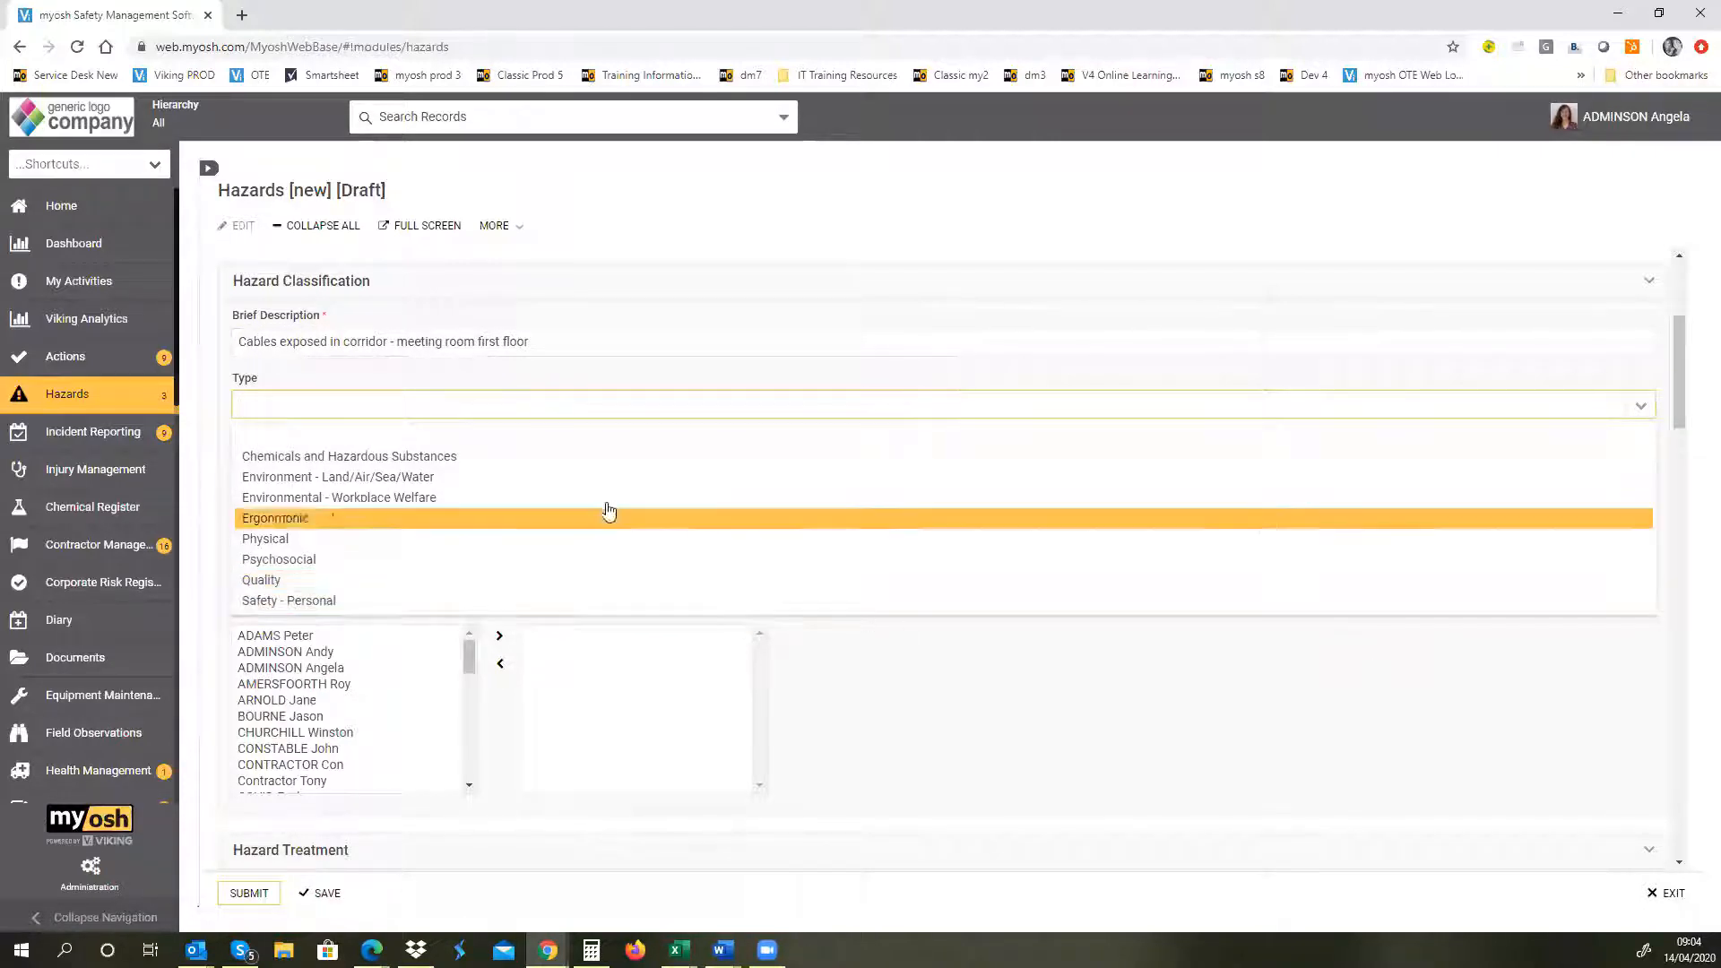
left_click(676, 602)
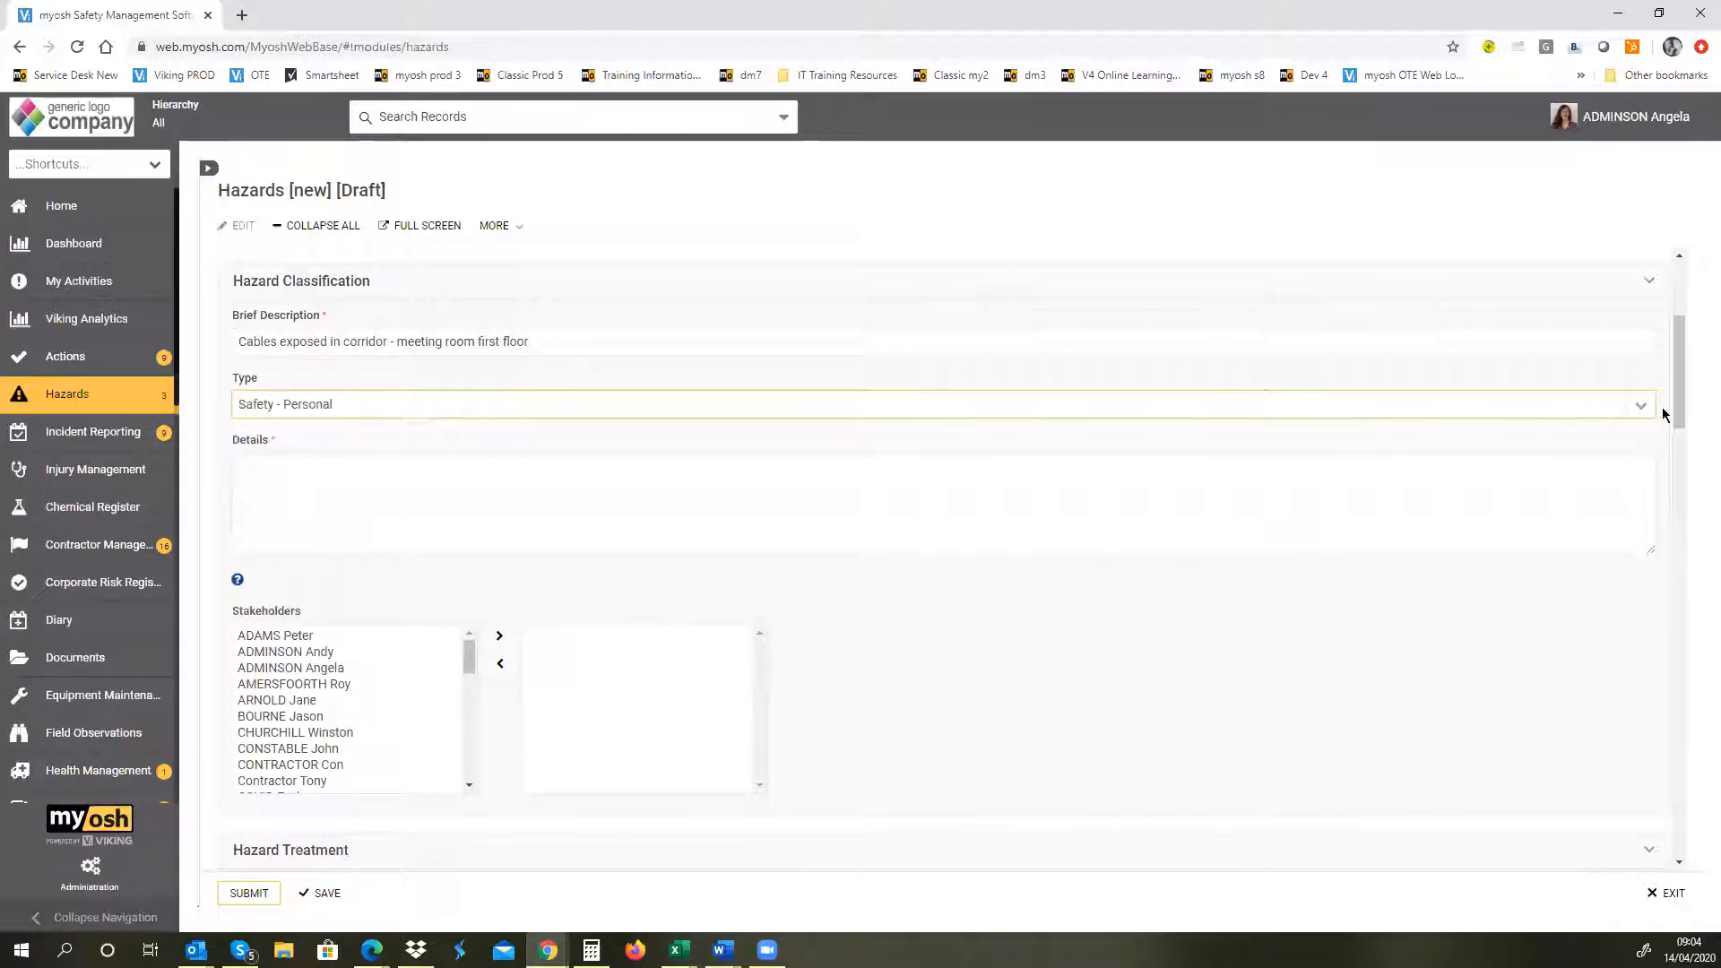
left_click(1631, 409)
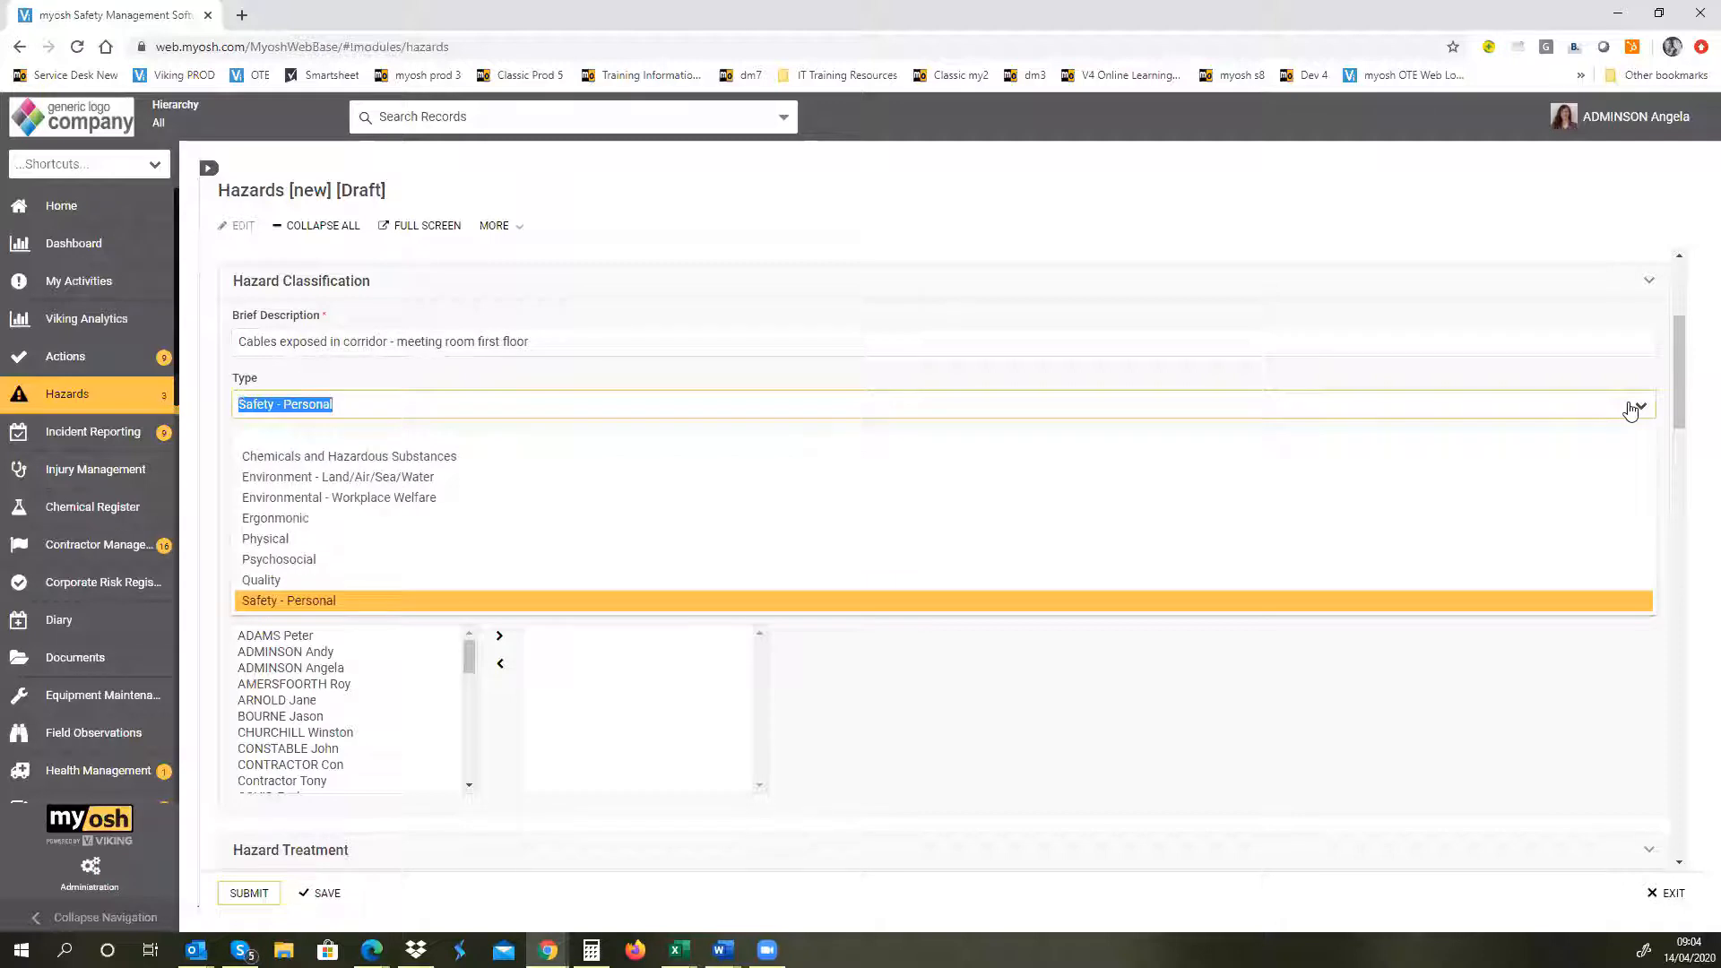
left_click(837, 445)
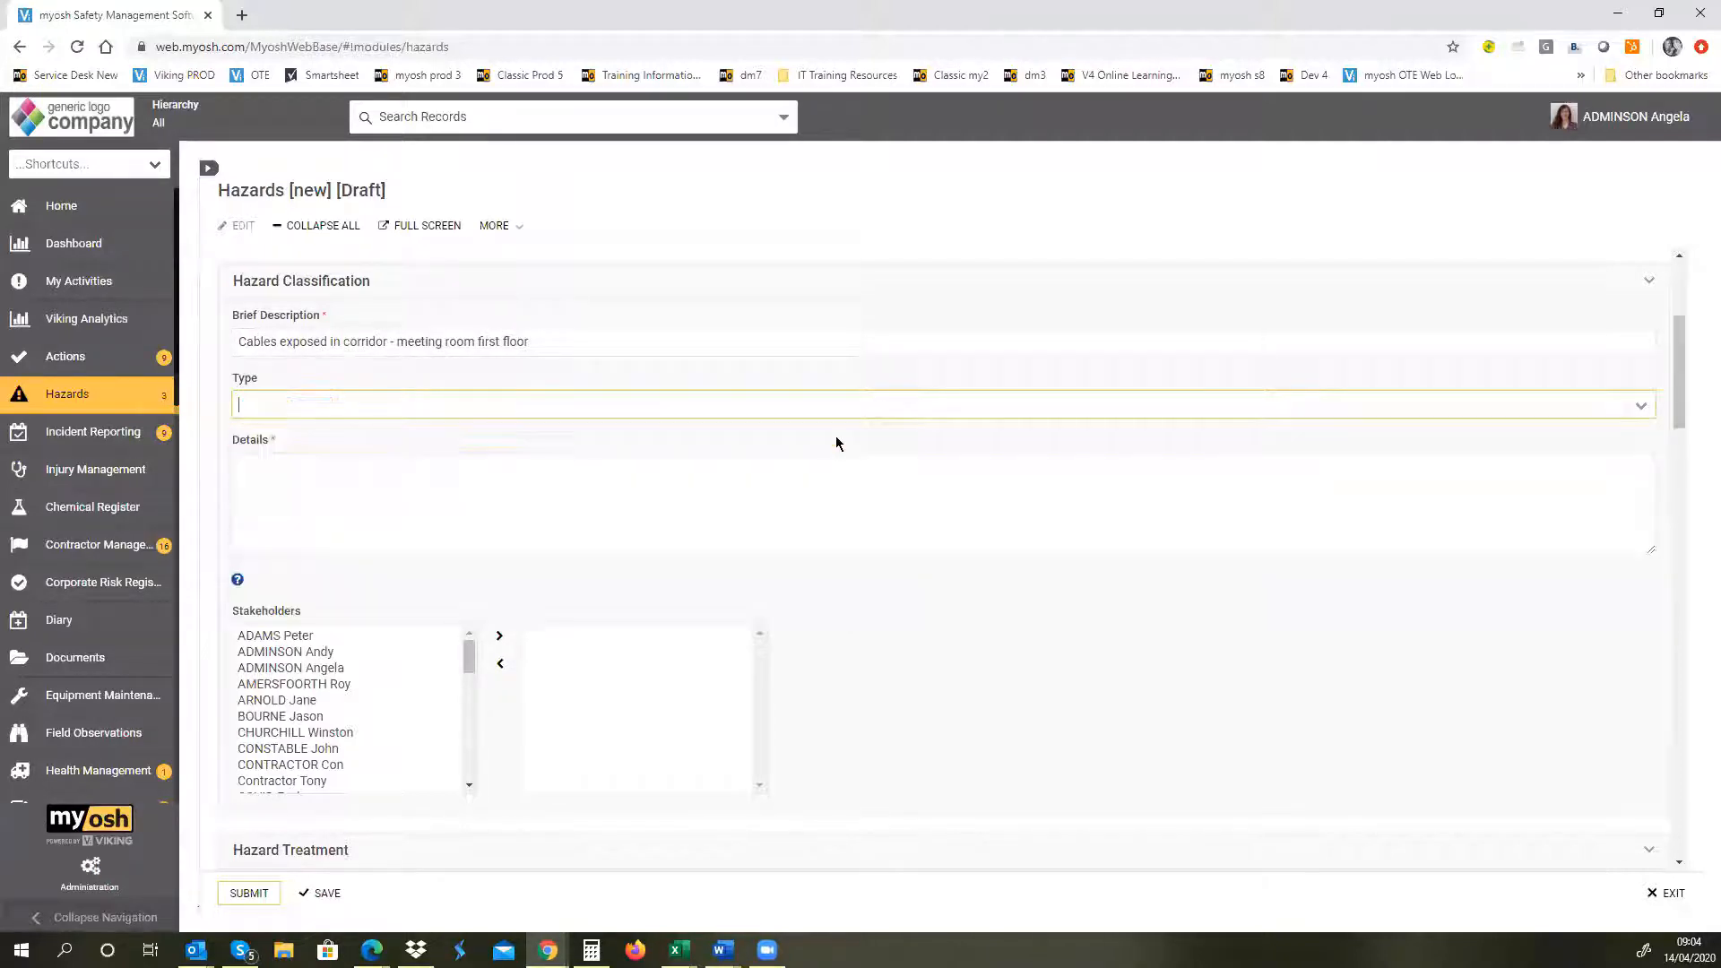
Step: Enter "Details" in the Details field of the Hazard Classification section
left_click(388, 502)
type("Detail")
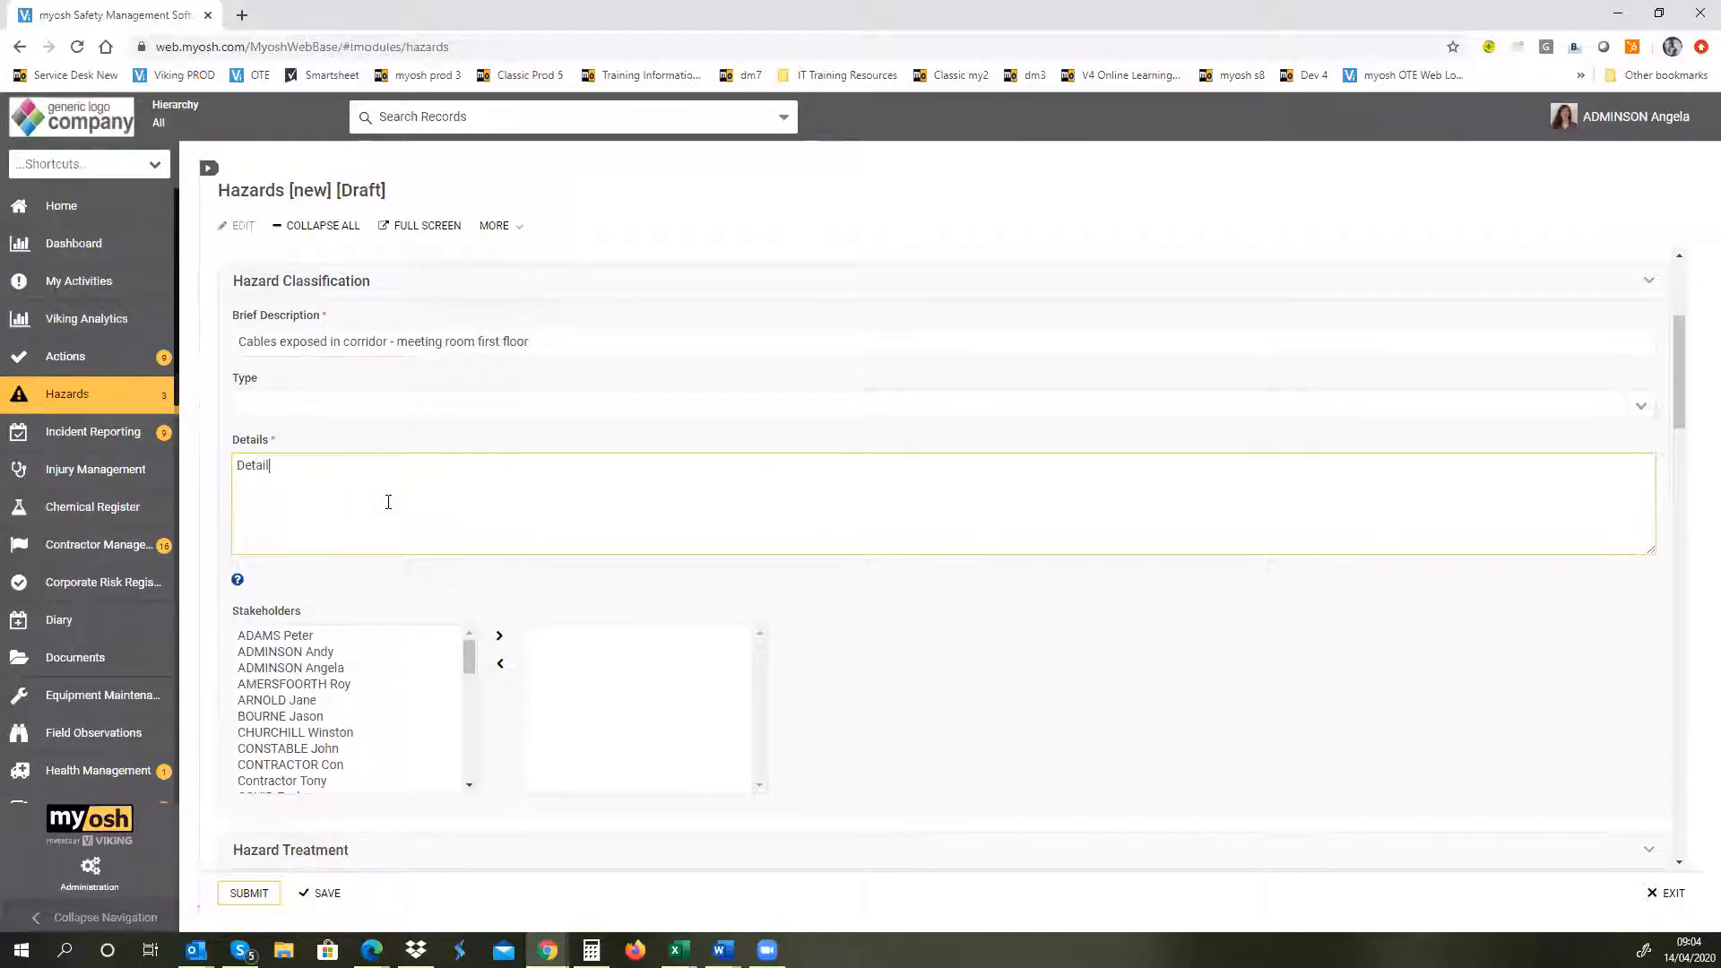
type("s")
Step: Add two people from the available list to the hazard's Stakeholders
left_click_drag(1678, 360, 1693, 402)
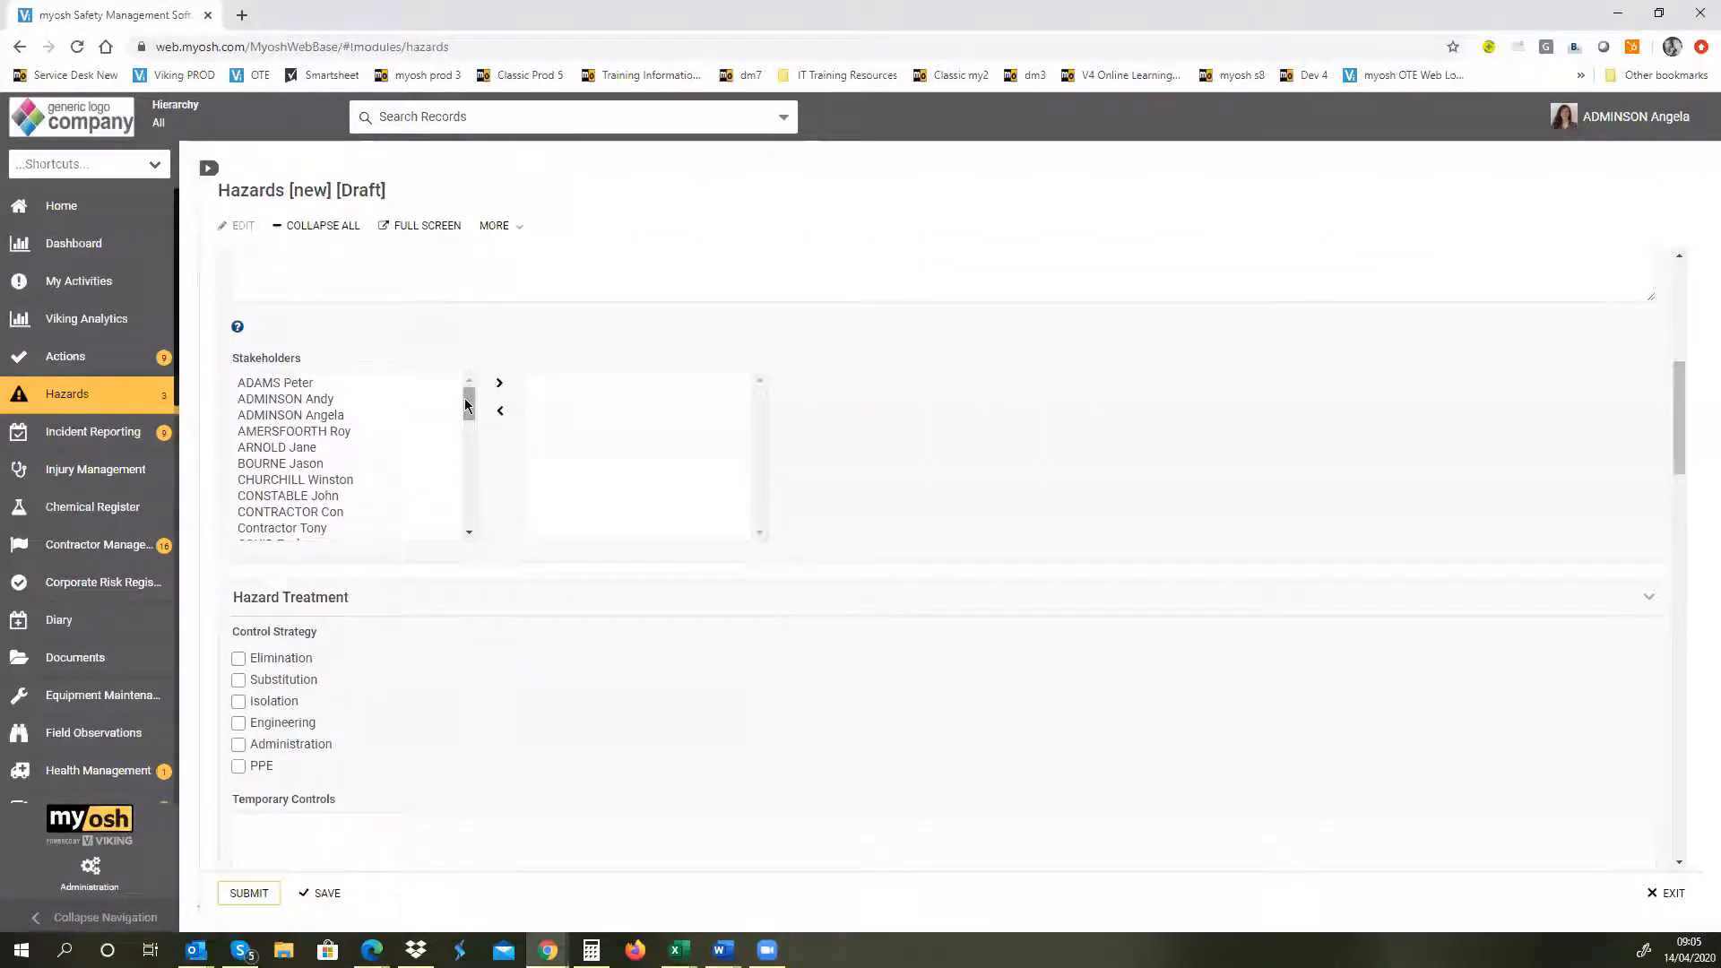
mouse_move(469, 408)
left_mouse_down()
mouse_move(470, 508)
mouse_move(462, 394)
left_mouse_up()
left_click_drag(1681, 474, 1674, 440)
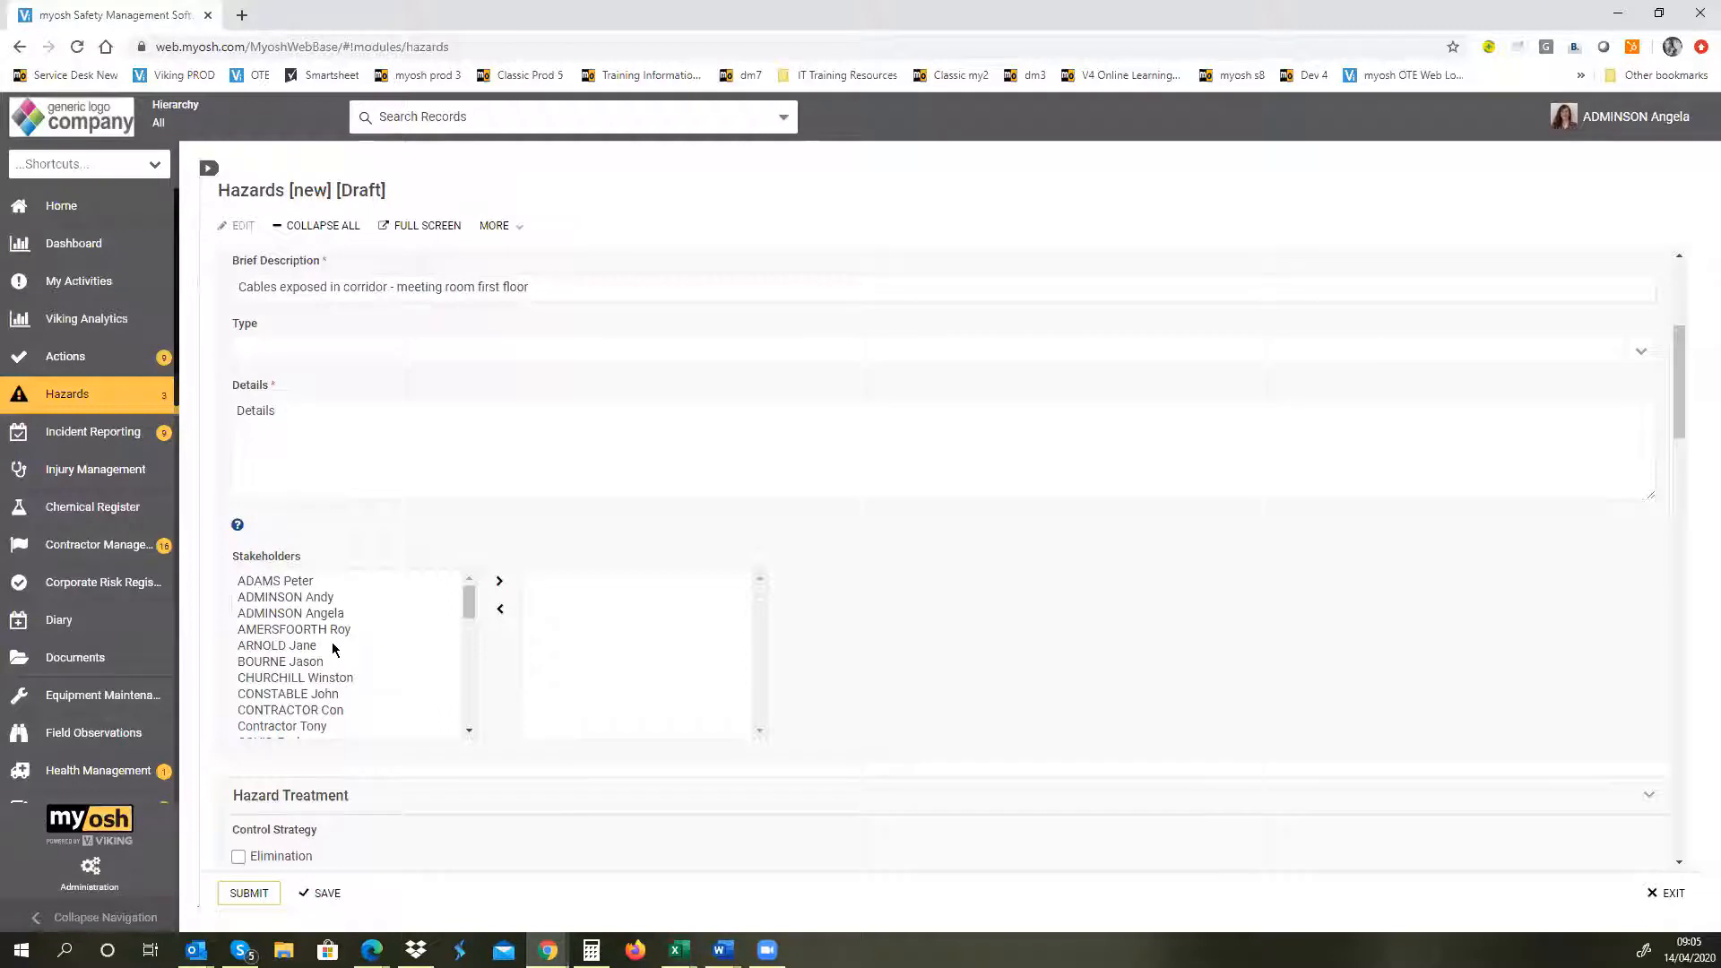
left_click(299, 678)
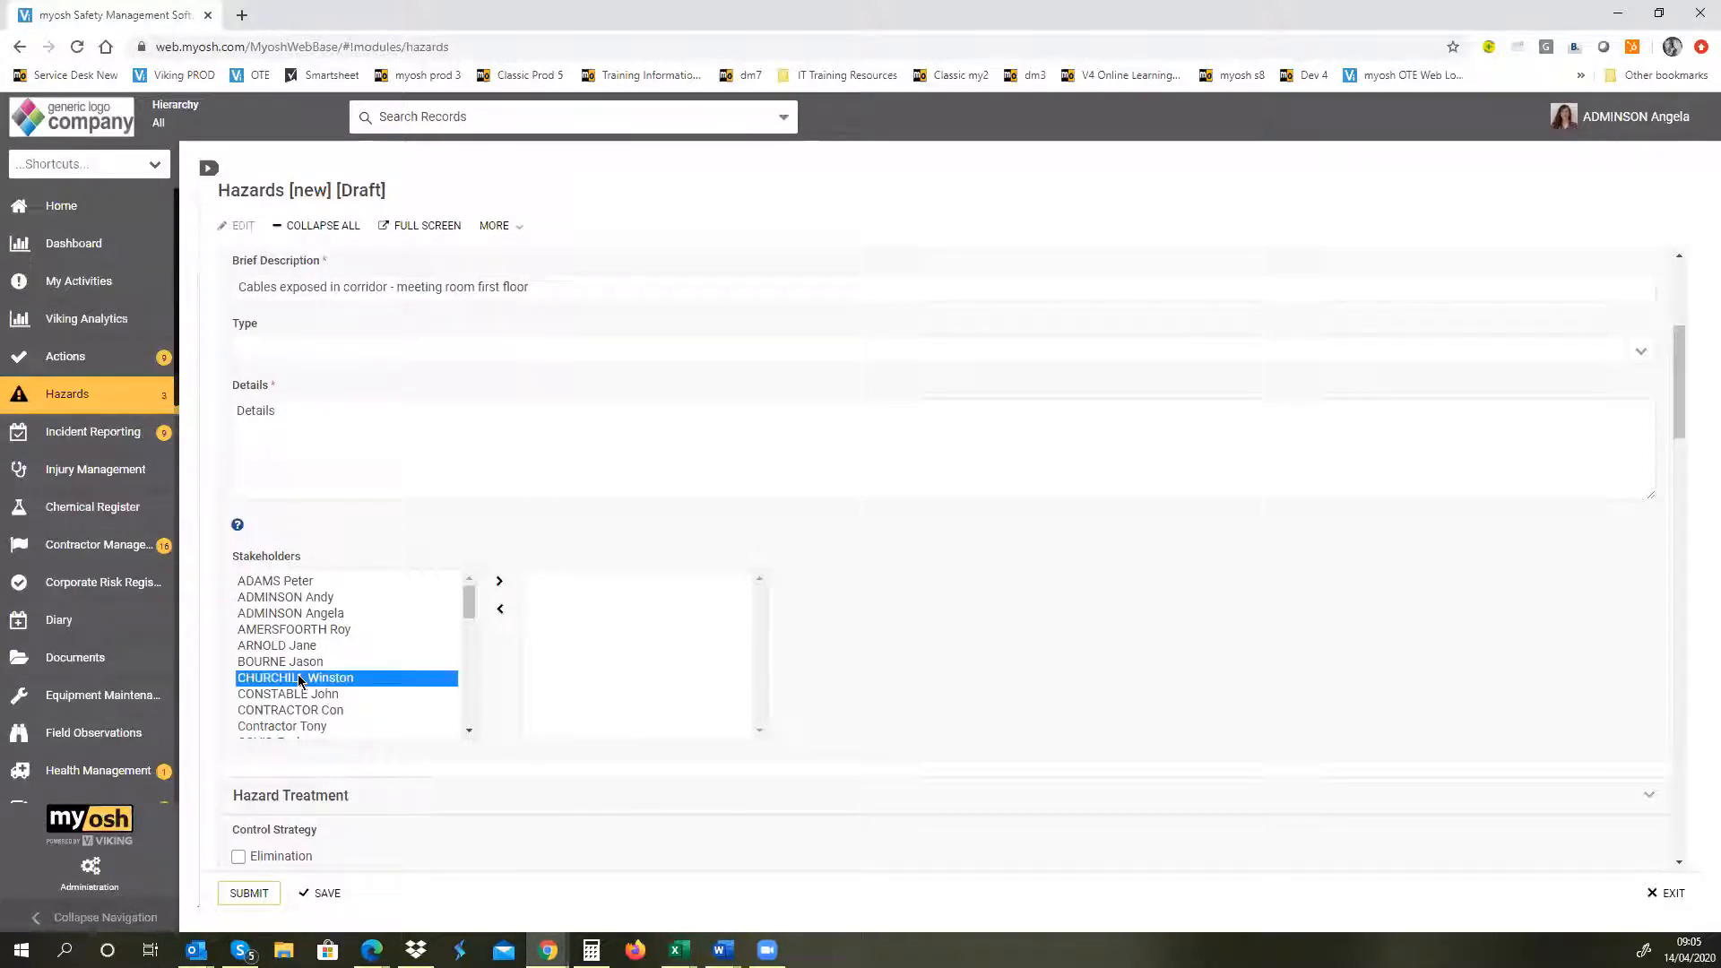
left_click(288, 630, "ctrl")
left_click(499, 584)
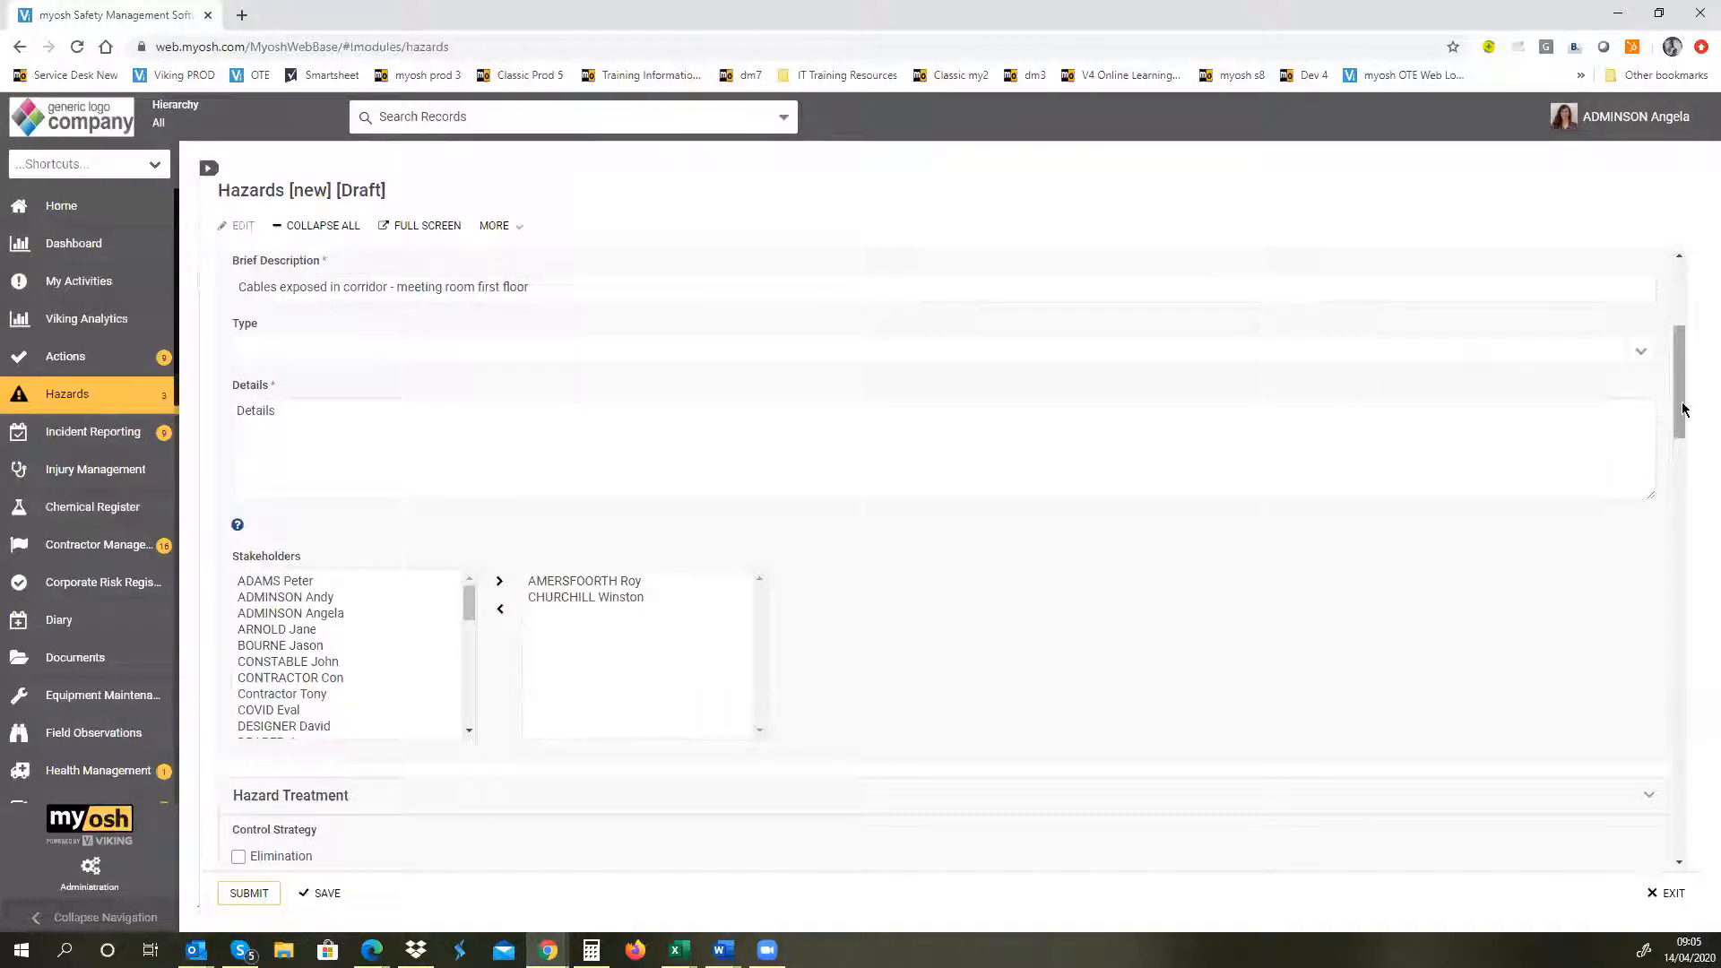
Step: Mark Administration and Isolation as control strategies and enter "List controls" under Temporary Controls
left_click_drag(1682, 410, 1694, 505)
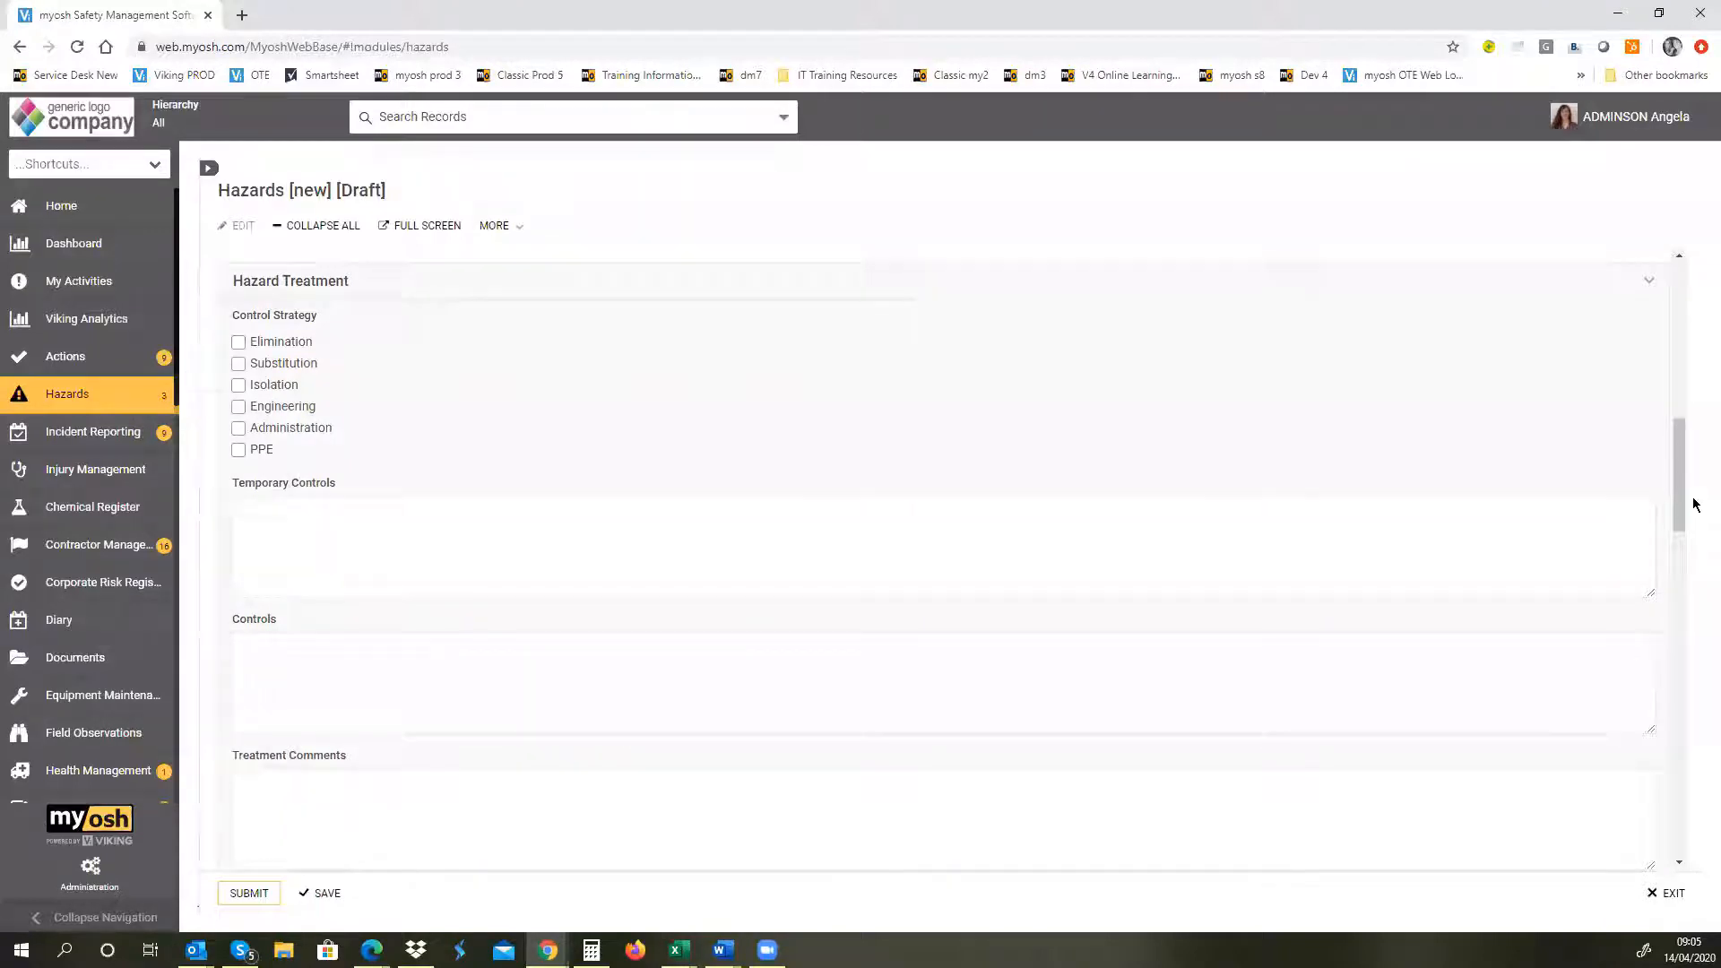
left_click(237, 429)
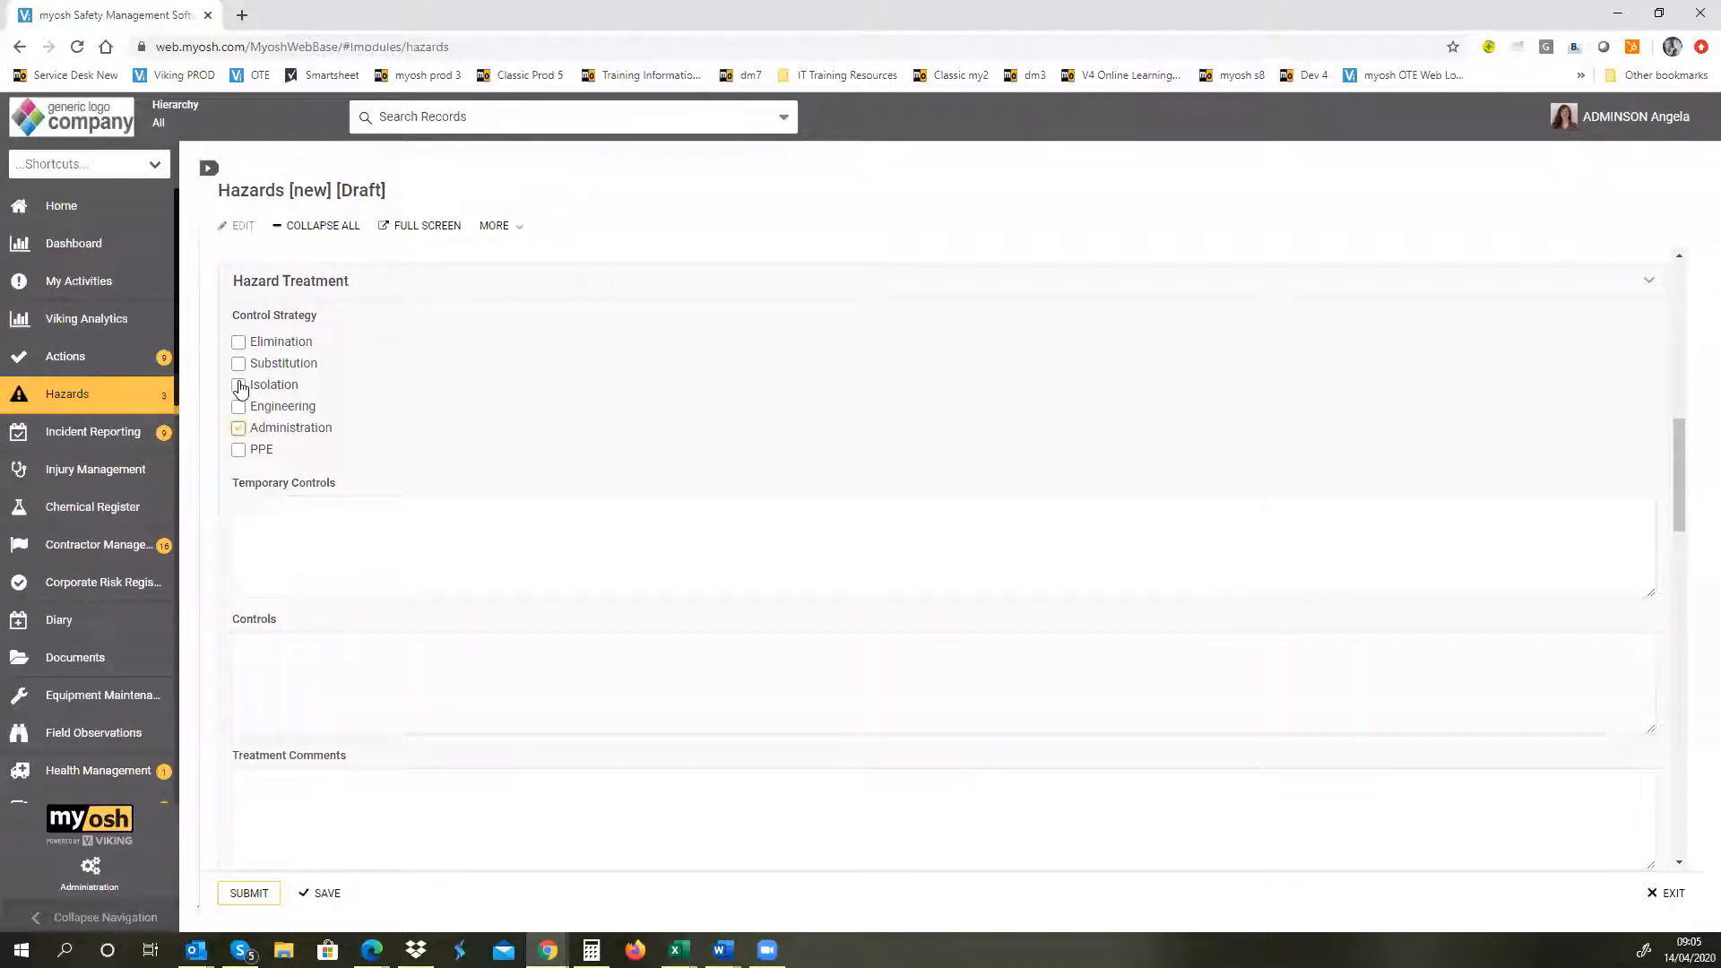
left_click(239, 386)
left_click(268, 543)
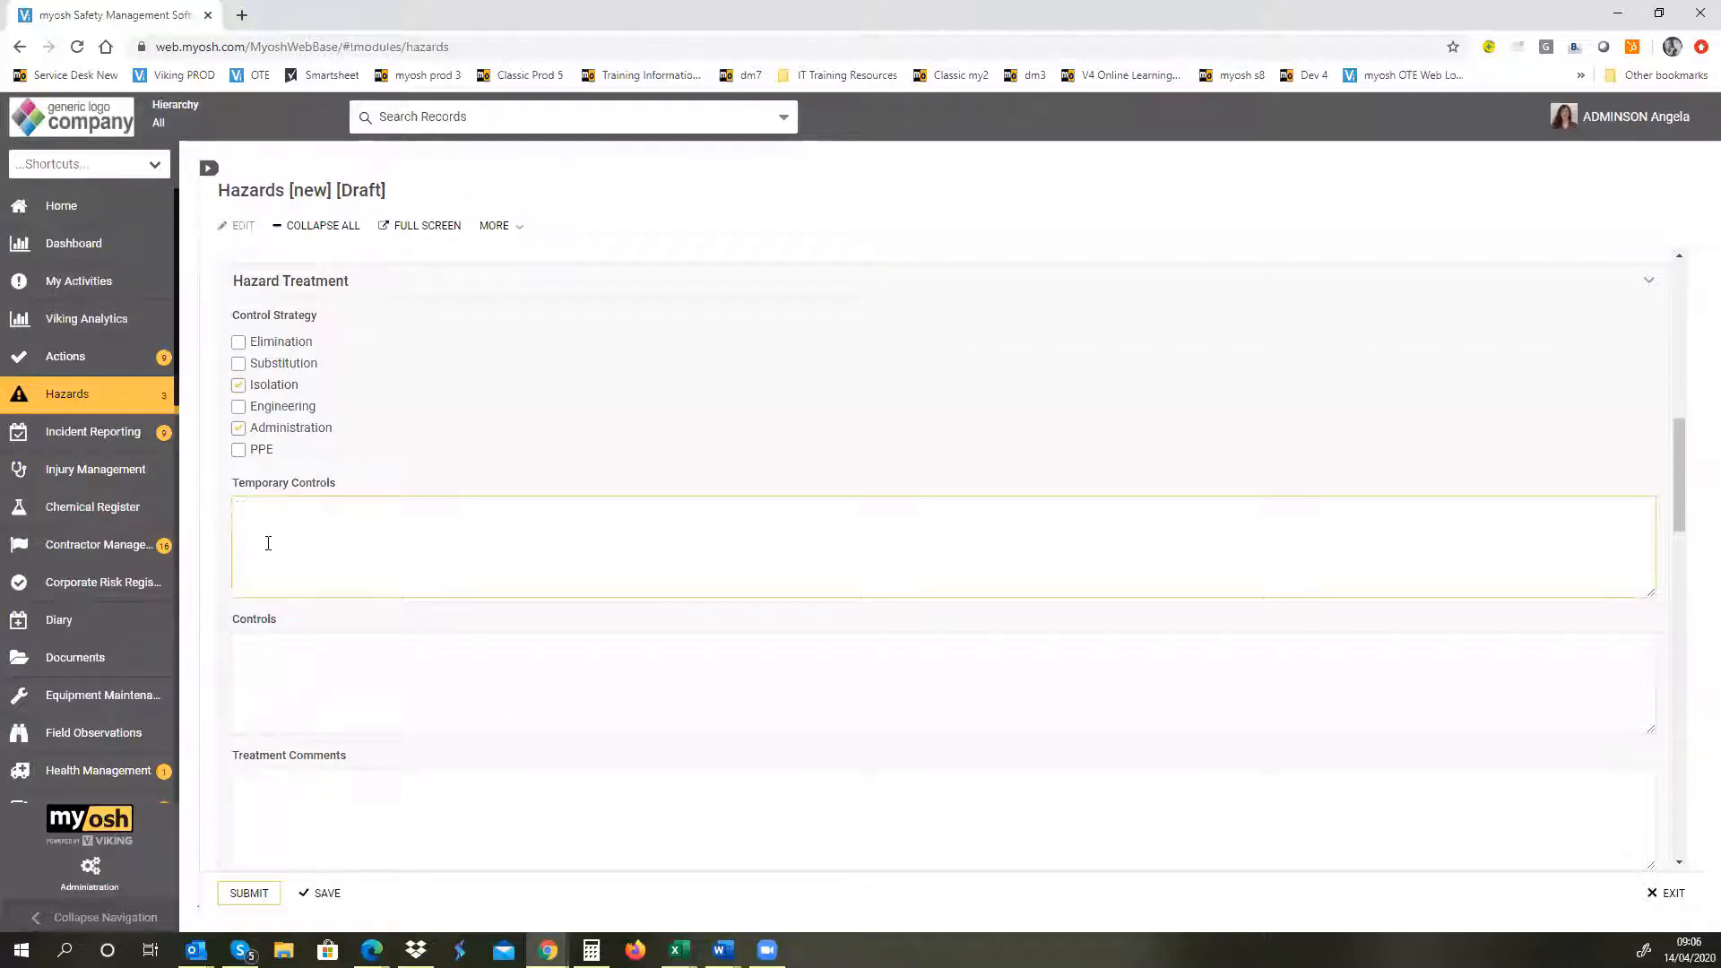
type("List controls")
Step: Set the Treatment Due Date of the hazard to 28/04/2020
left_click_drag(1682, 517, 1684, 560)
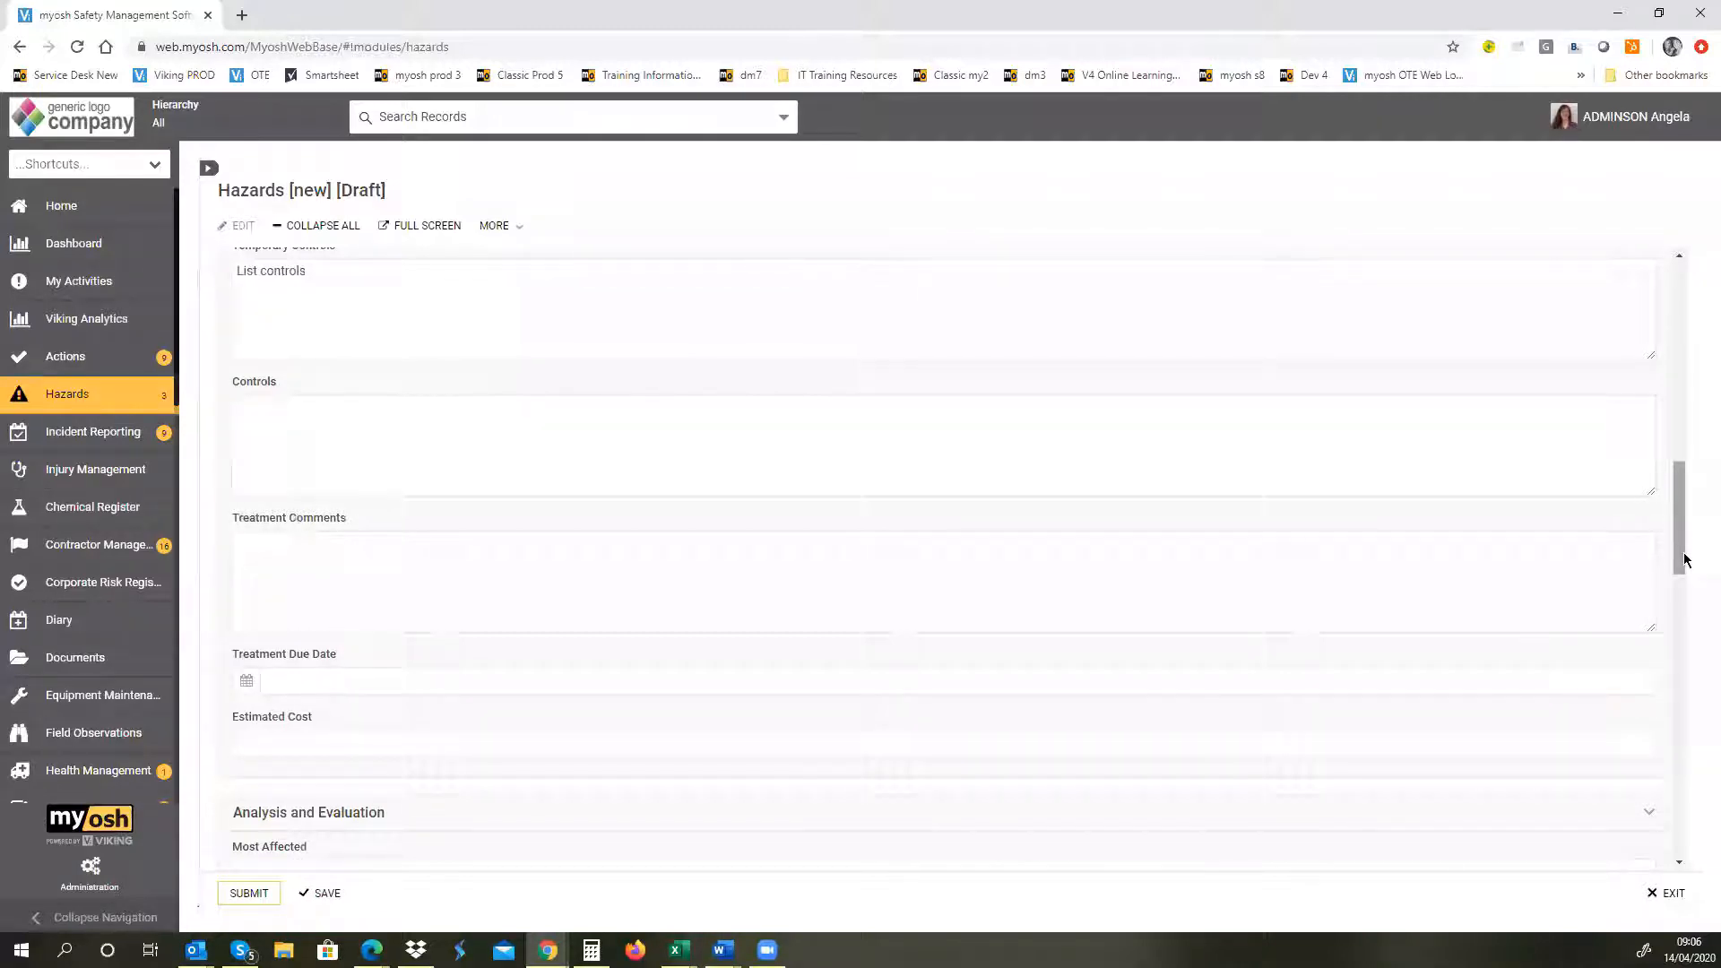
left_click_drag(1683, 560, 1690, 633)
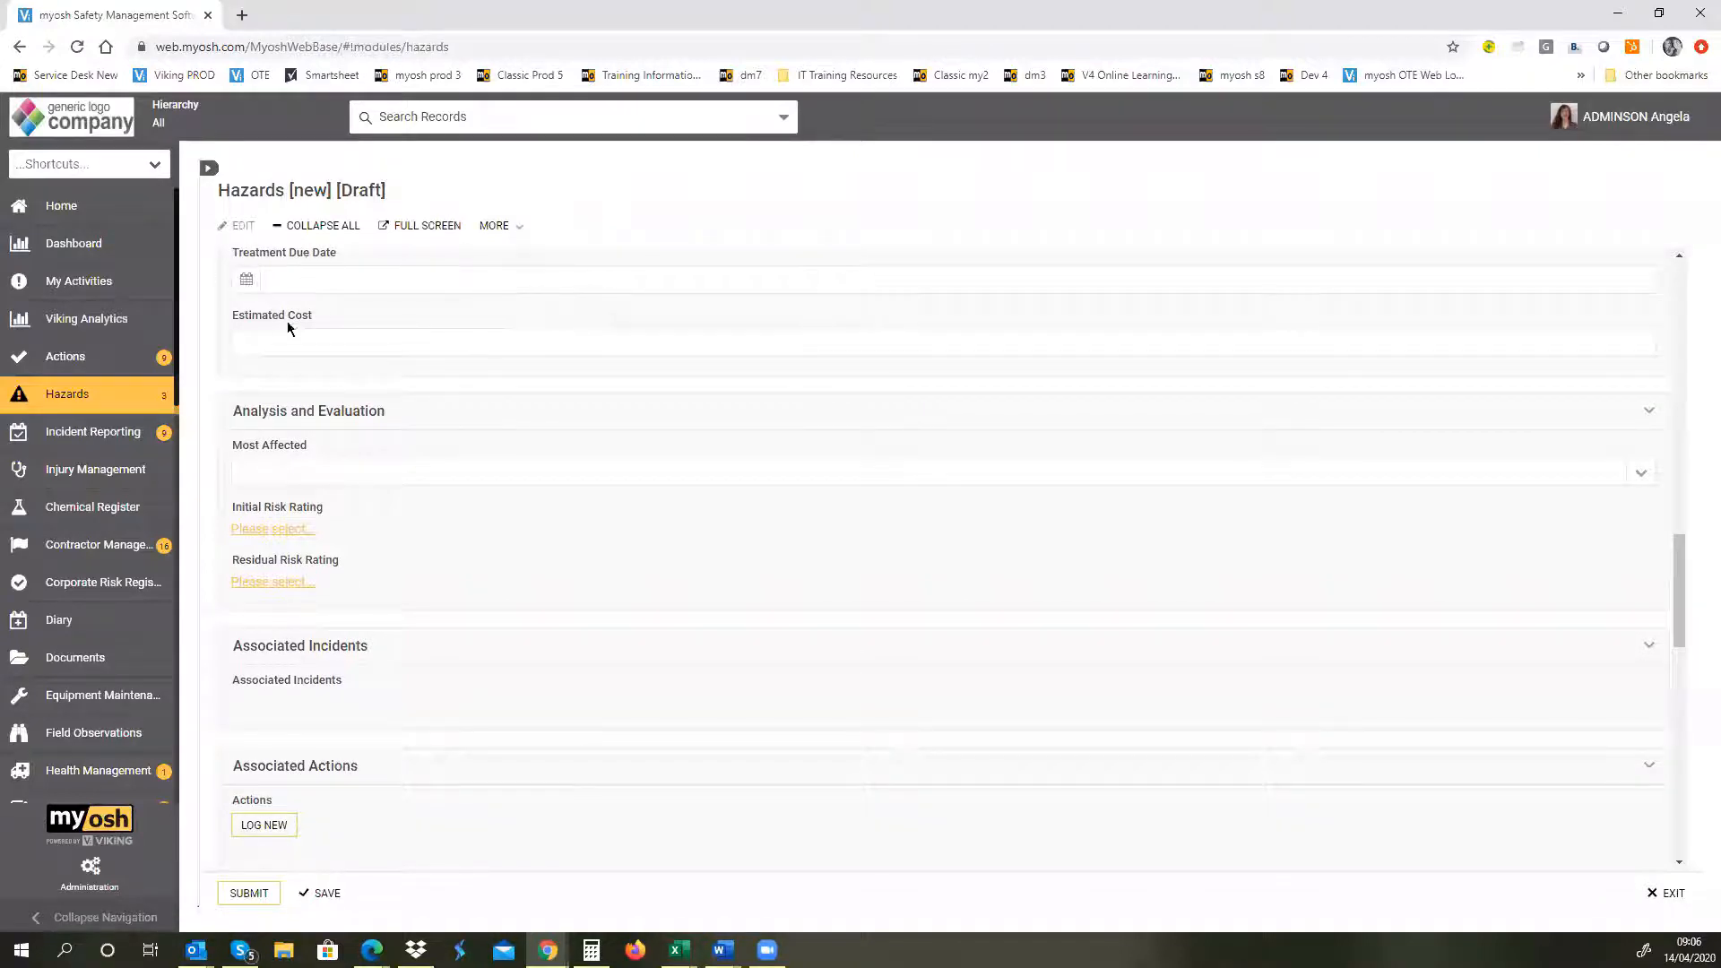
left_click(246, 280)
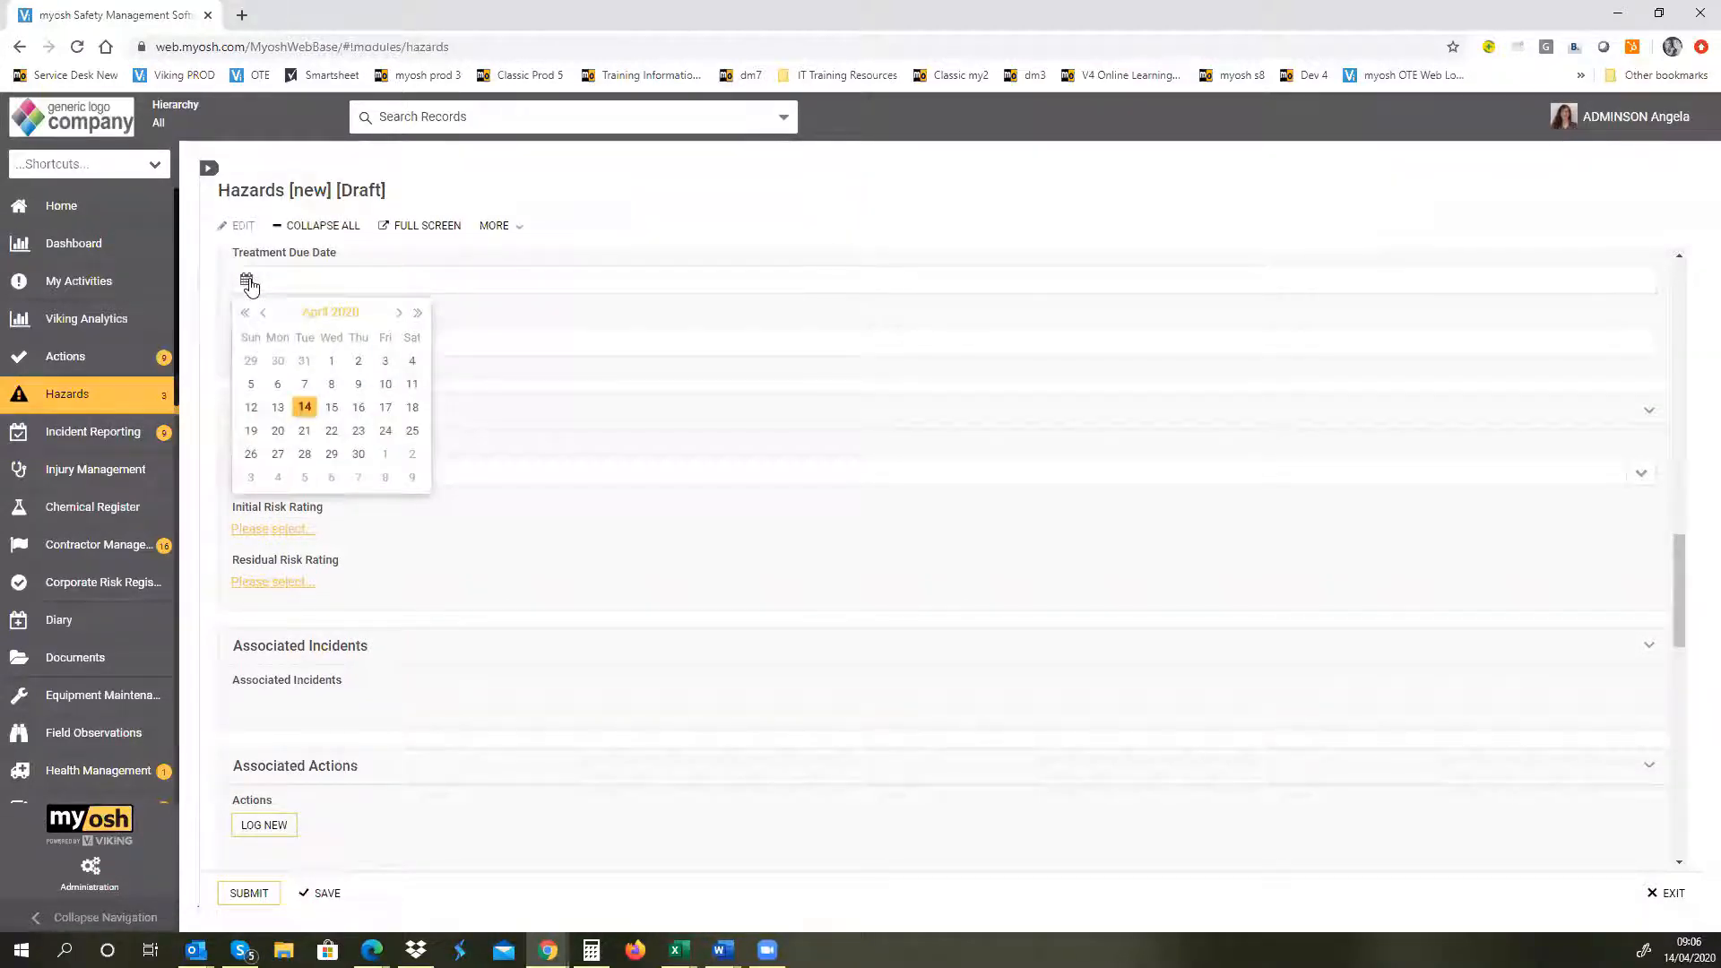
left_click(305, 454)
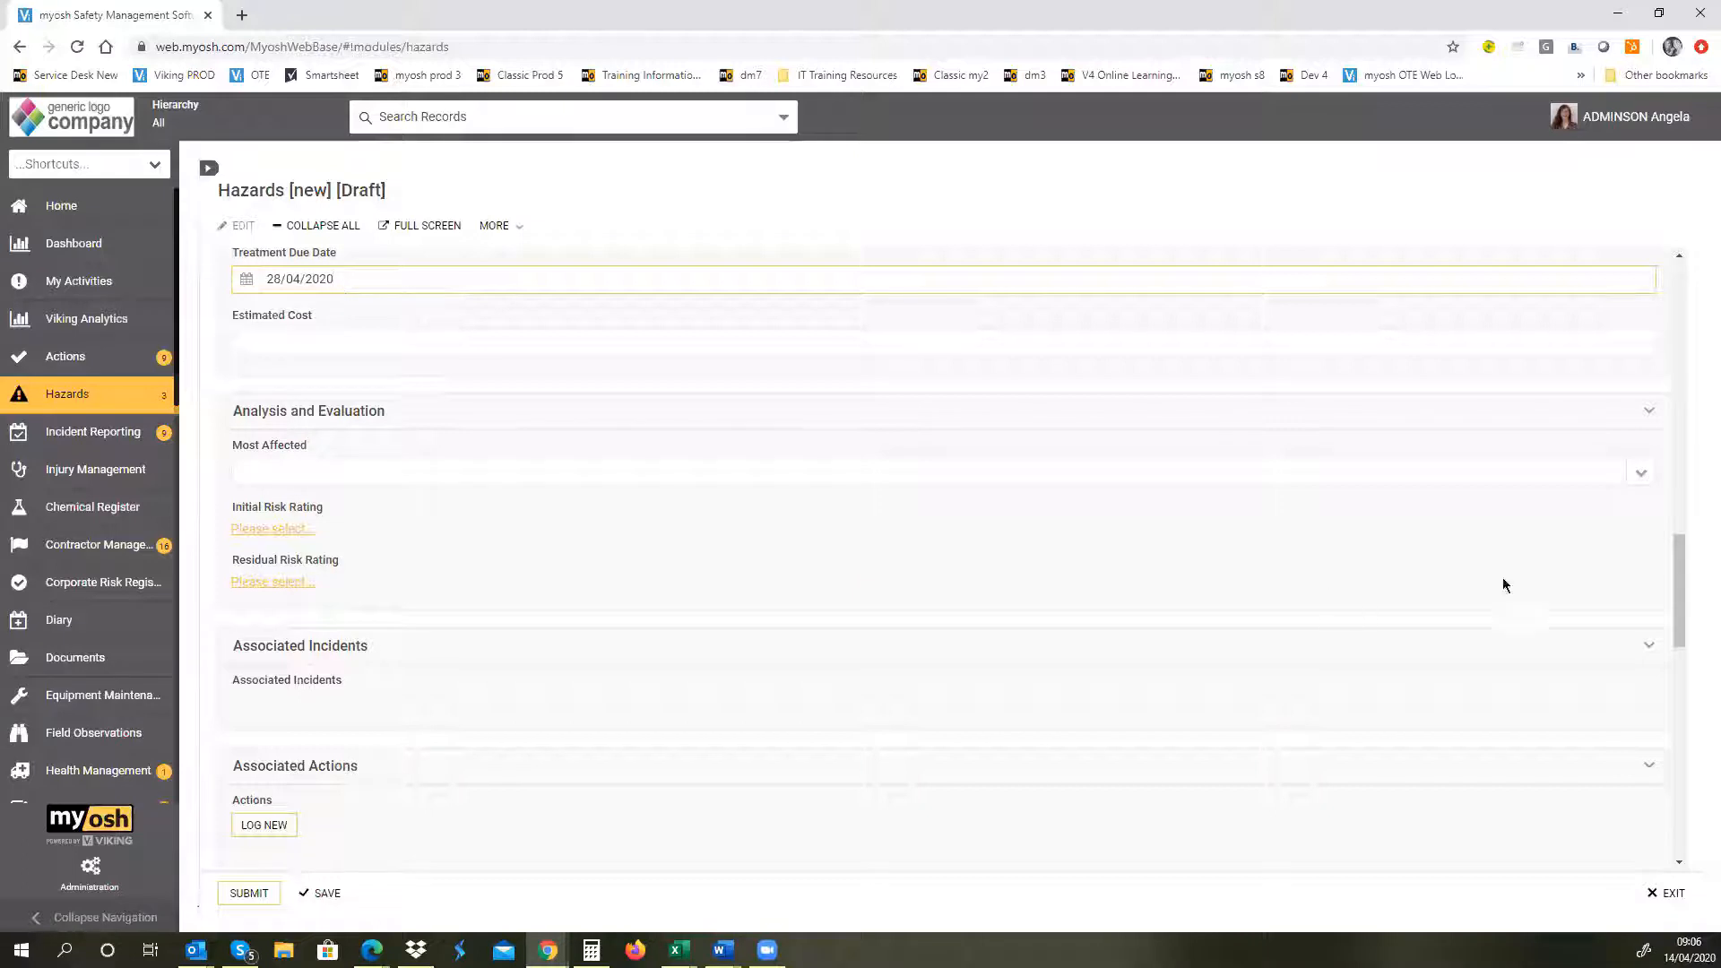
Step: Examine the Estimated Cost field and the Most Affected options
left_click(1681, 591)
scroll(1681, 591, "down", 1)
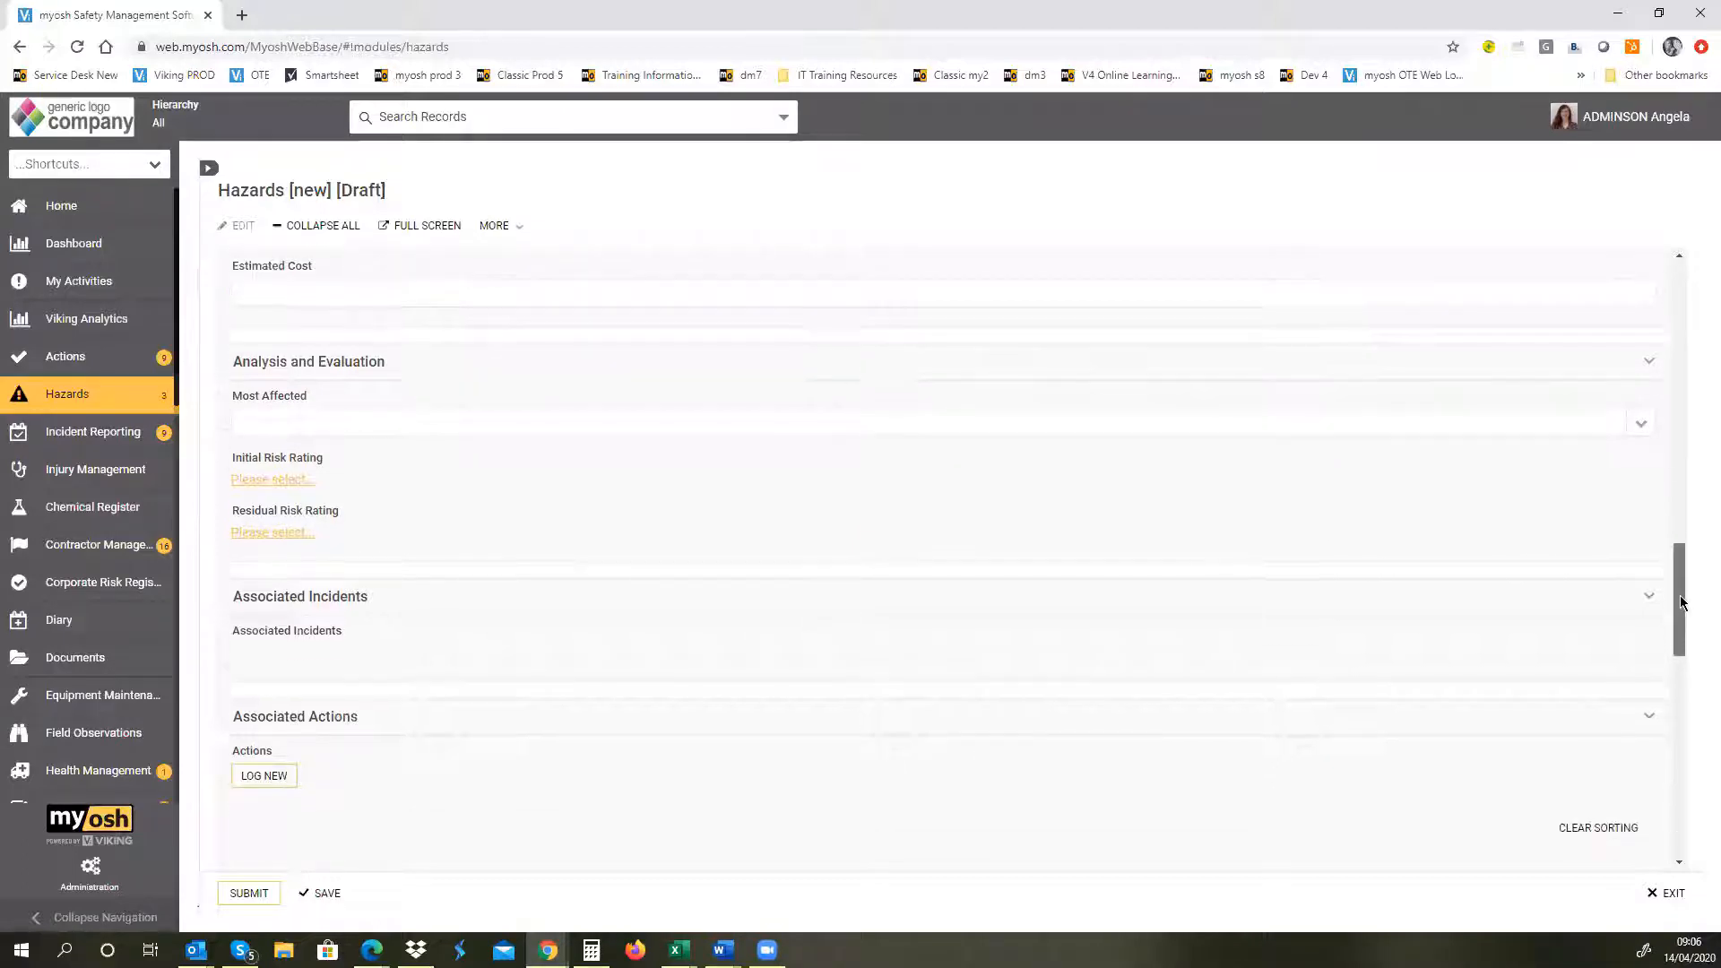
left_click(374, 290)
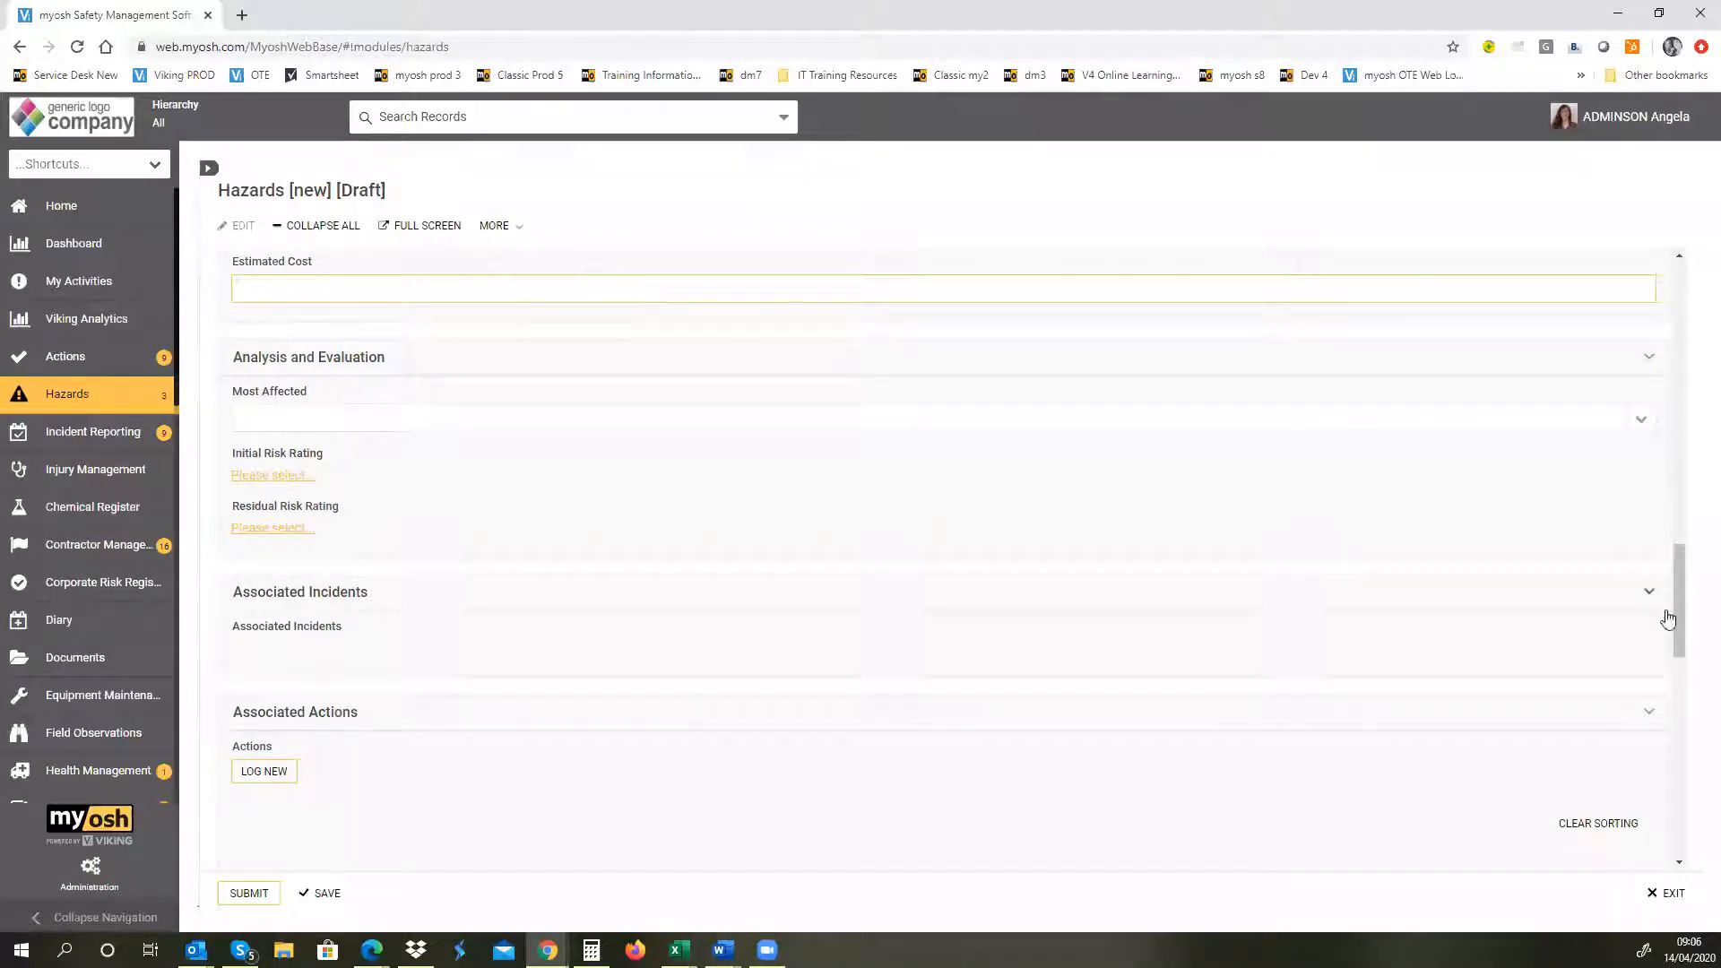
left_click_drag(1681, 611, 1682, 626)
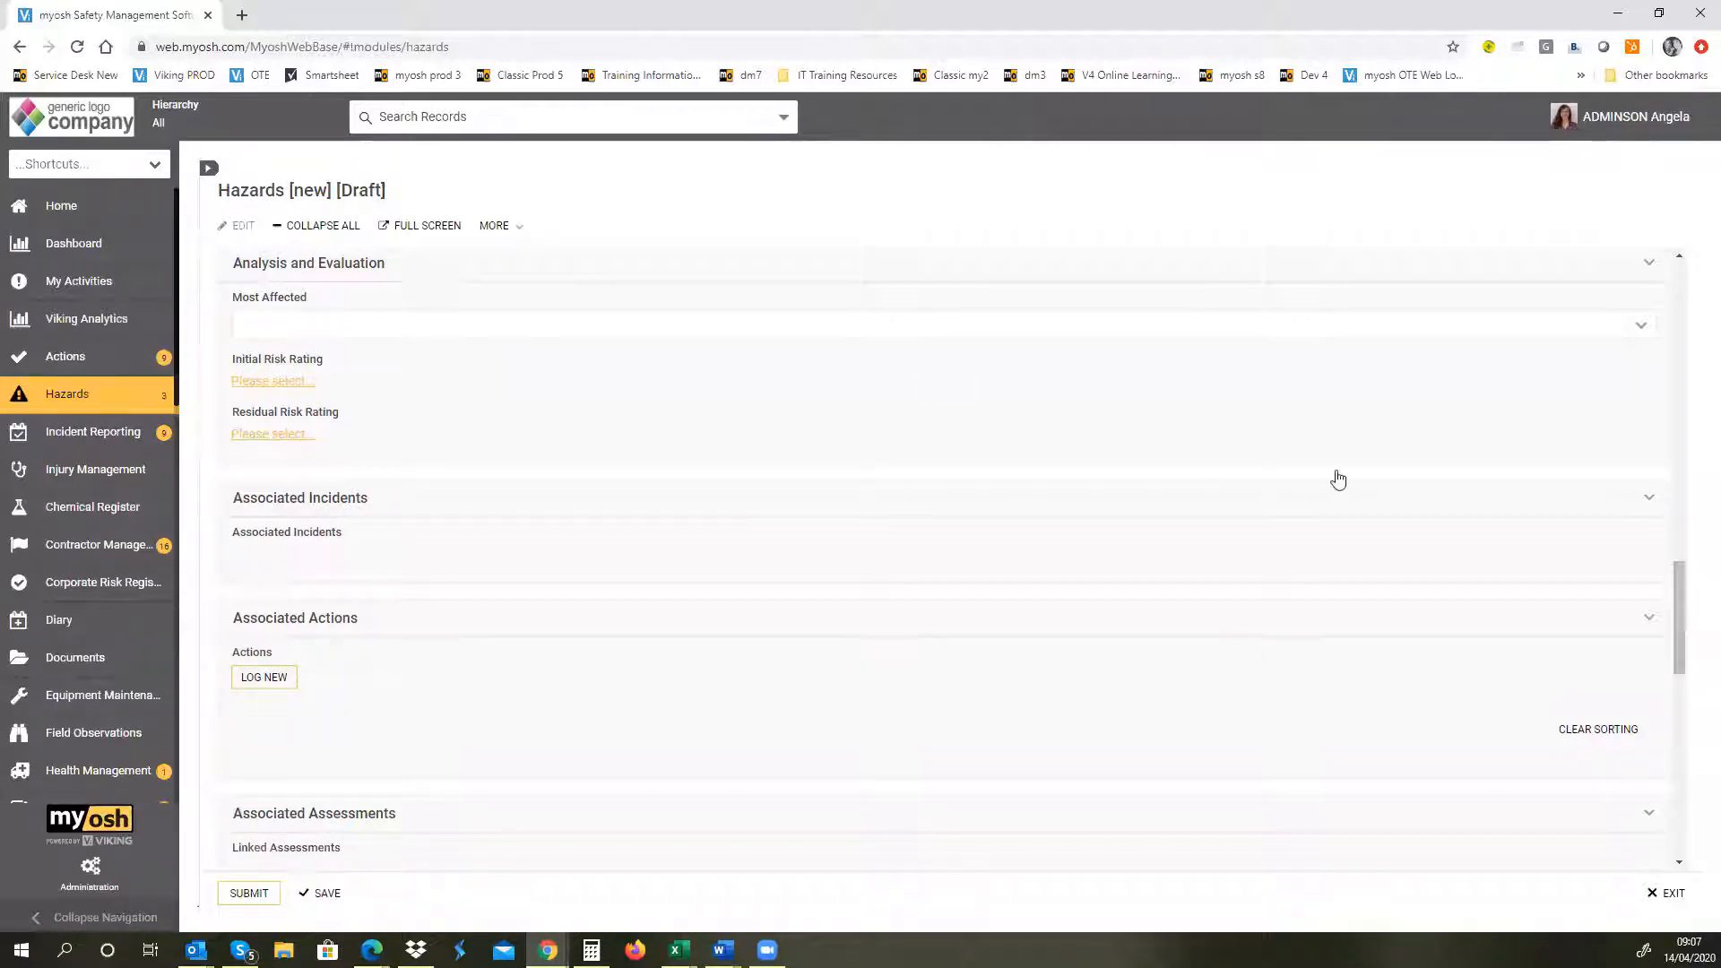
left_click(1622, 334)
left_click(1623, 335)
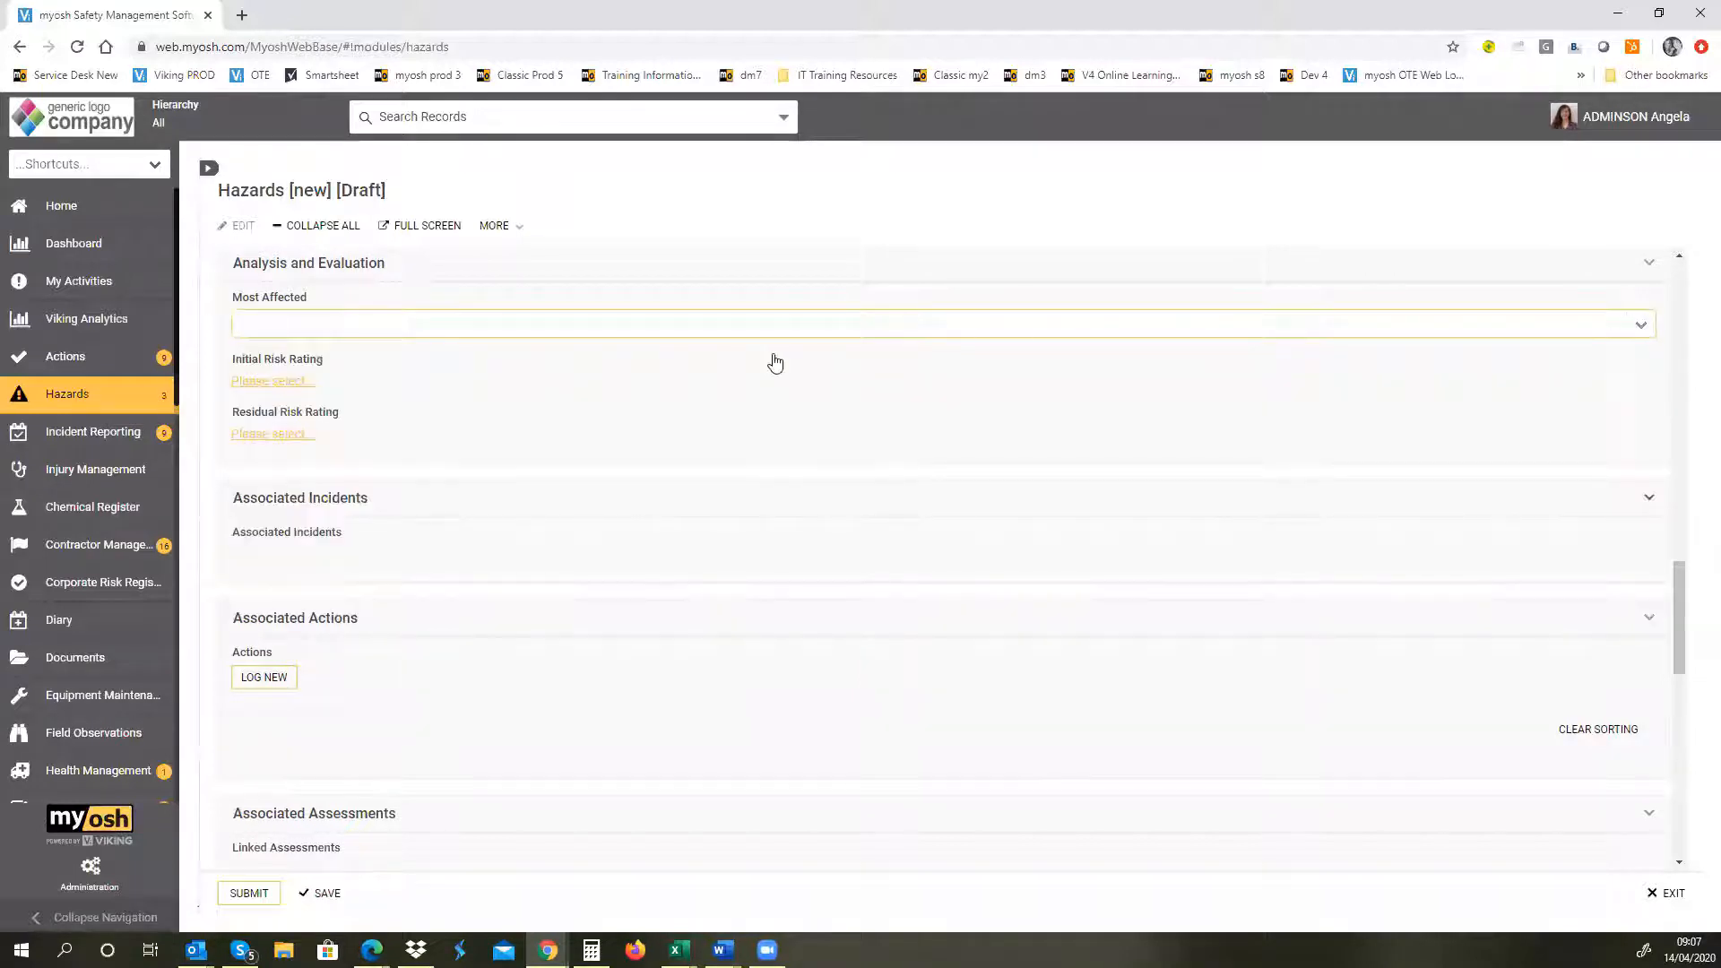
Step: Set the Initial Risk Rating to 9 (Possible, Minor) and enter "Details" in the Review and Monitoring comments
left_click(253, 386)
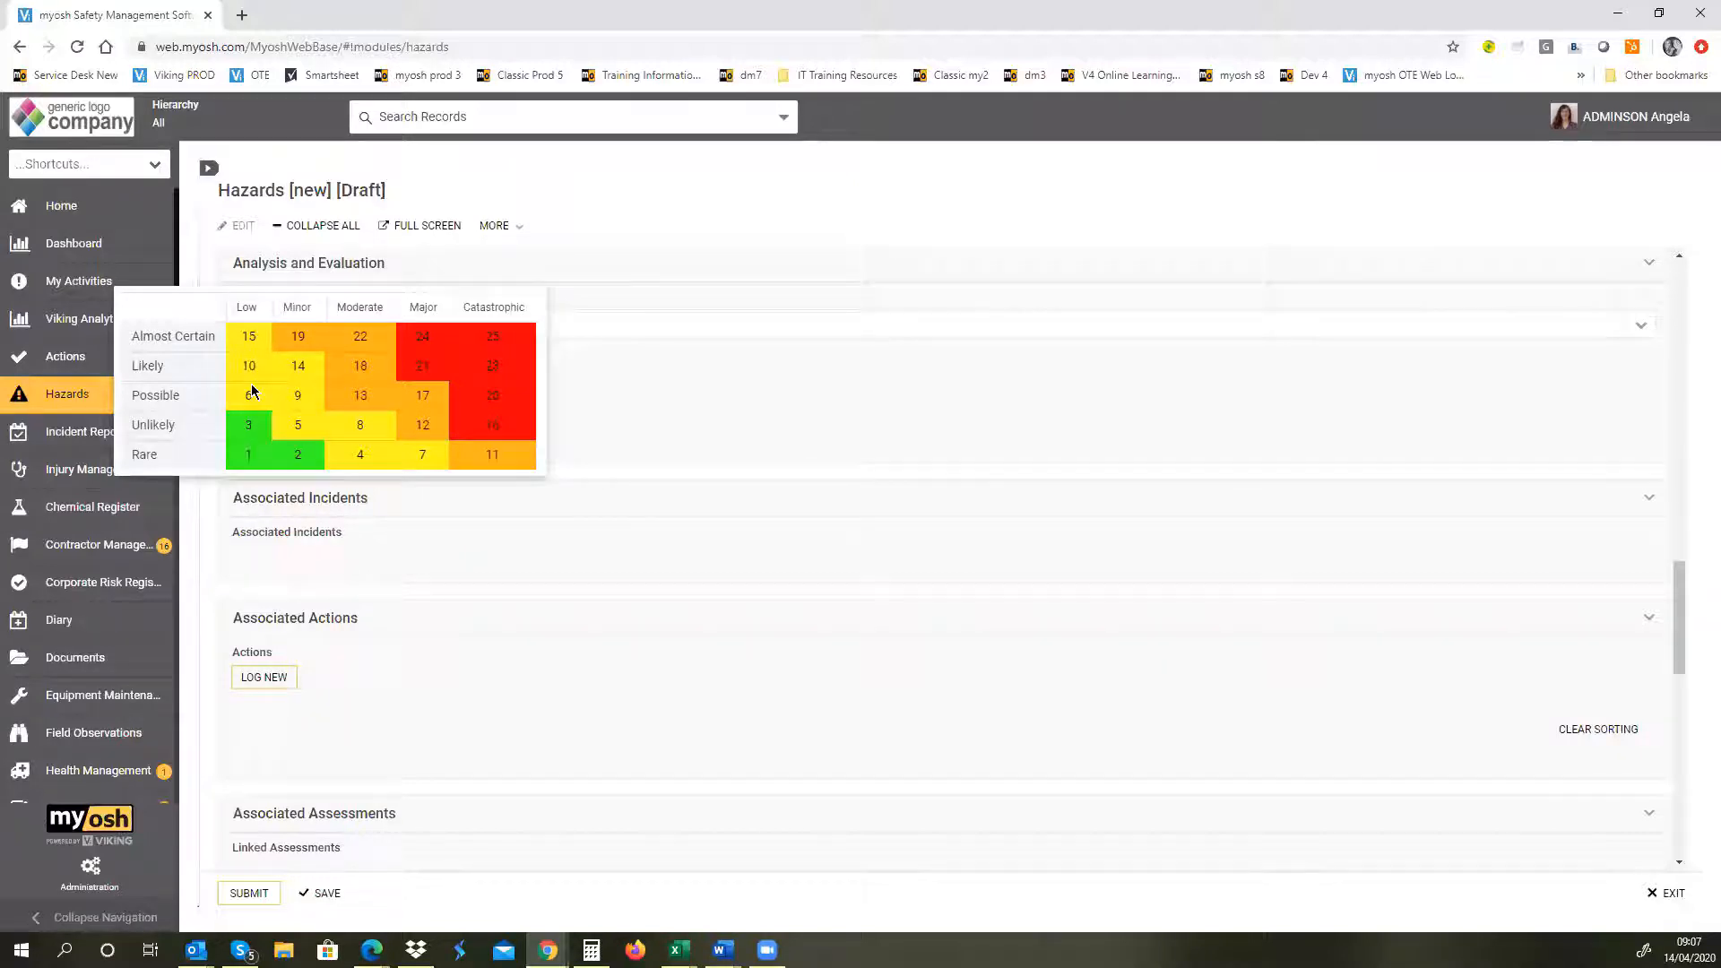
left_click(300, 401)
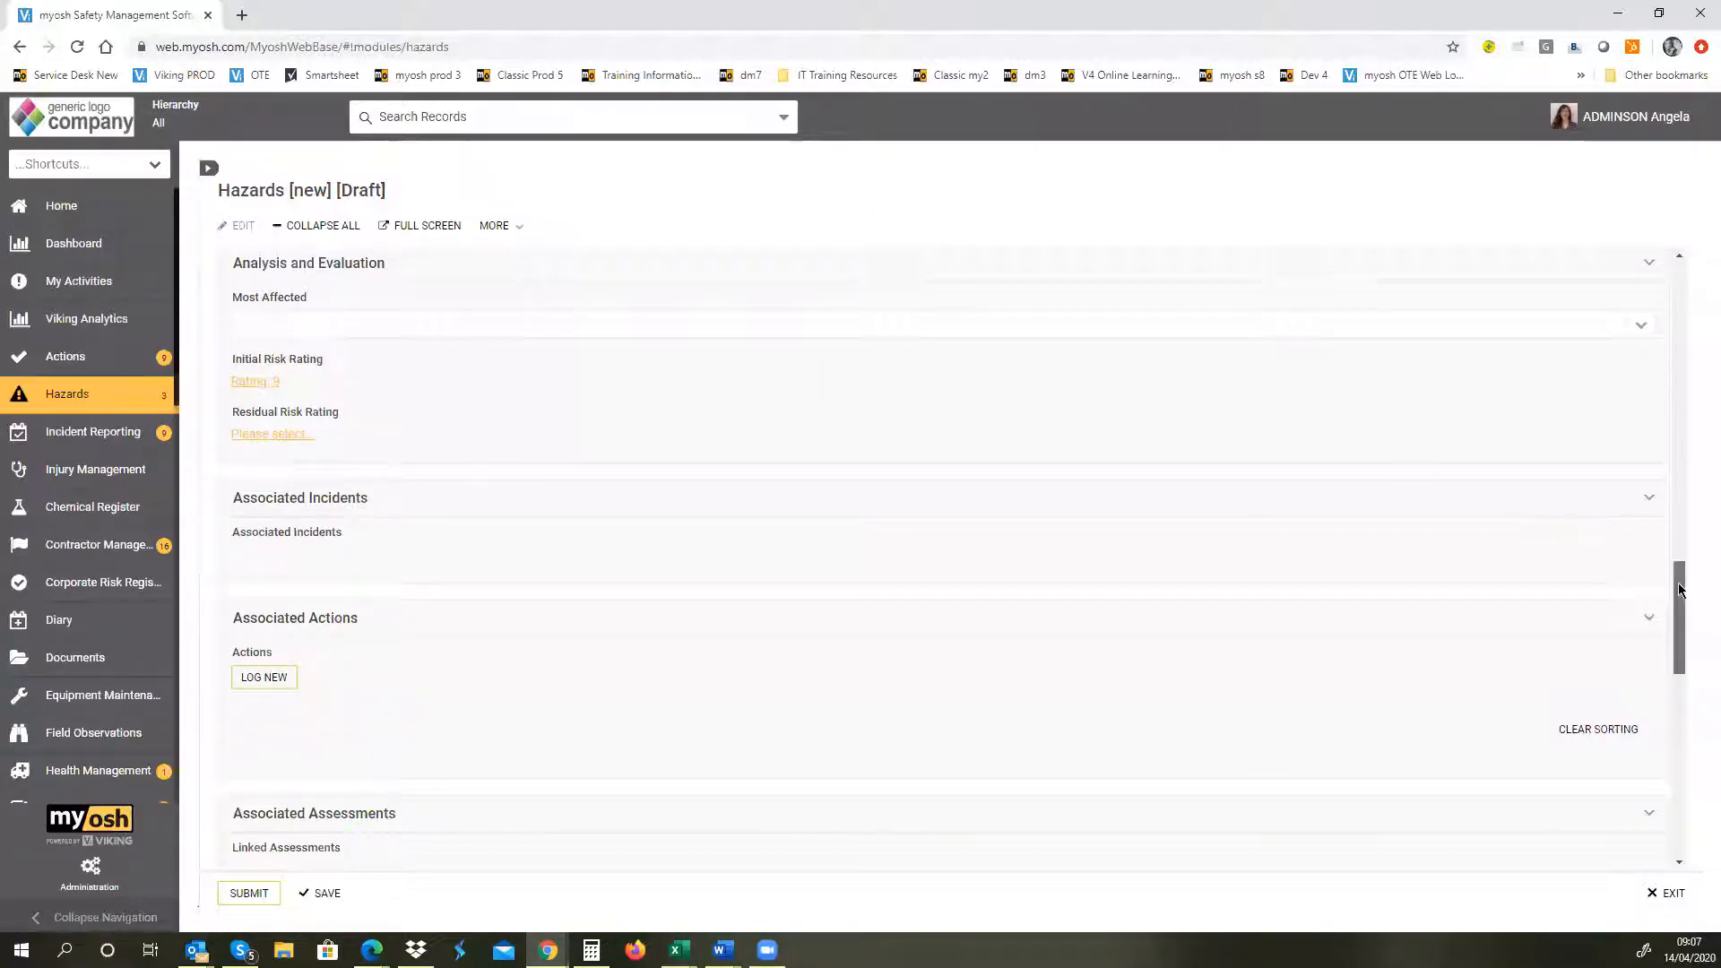
left_click_drag(1688, 584, 1695, 649)
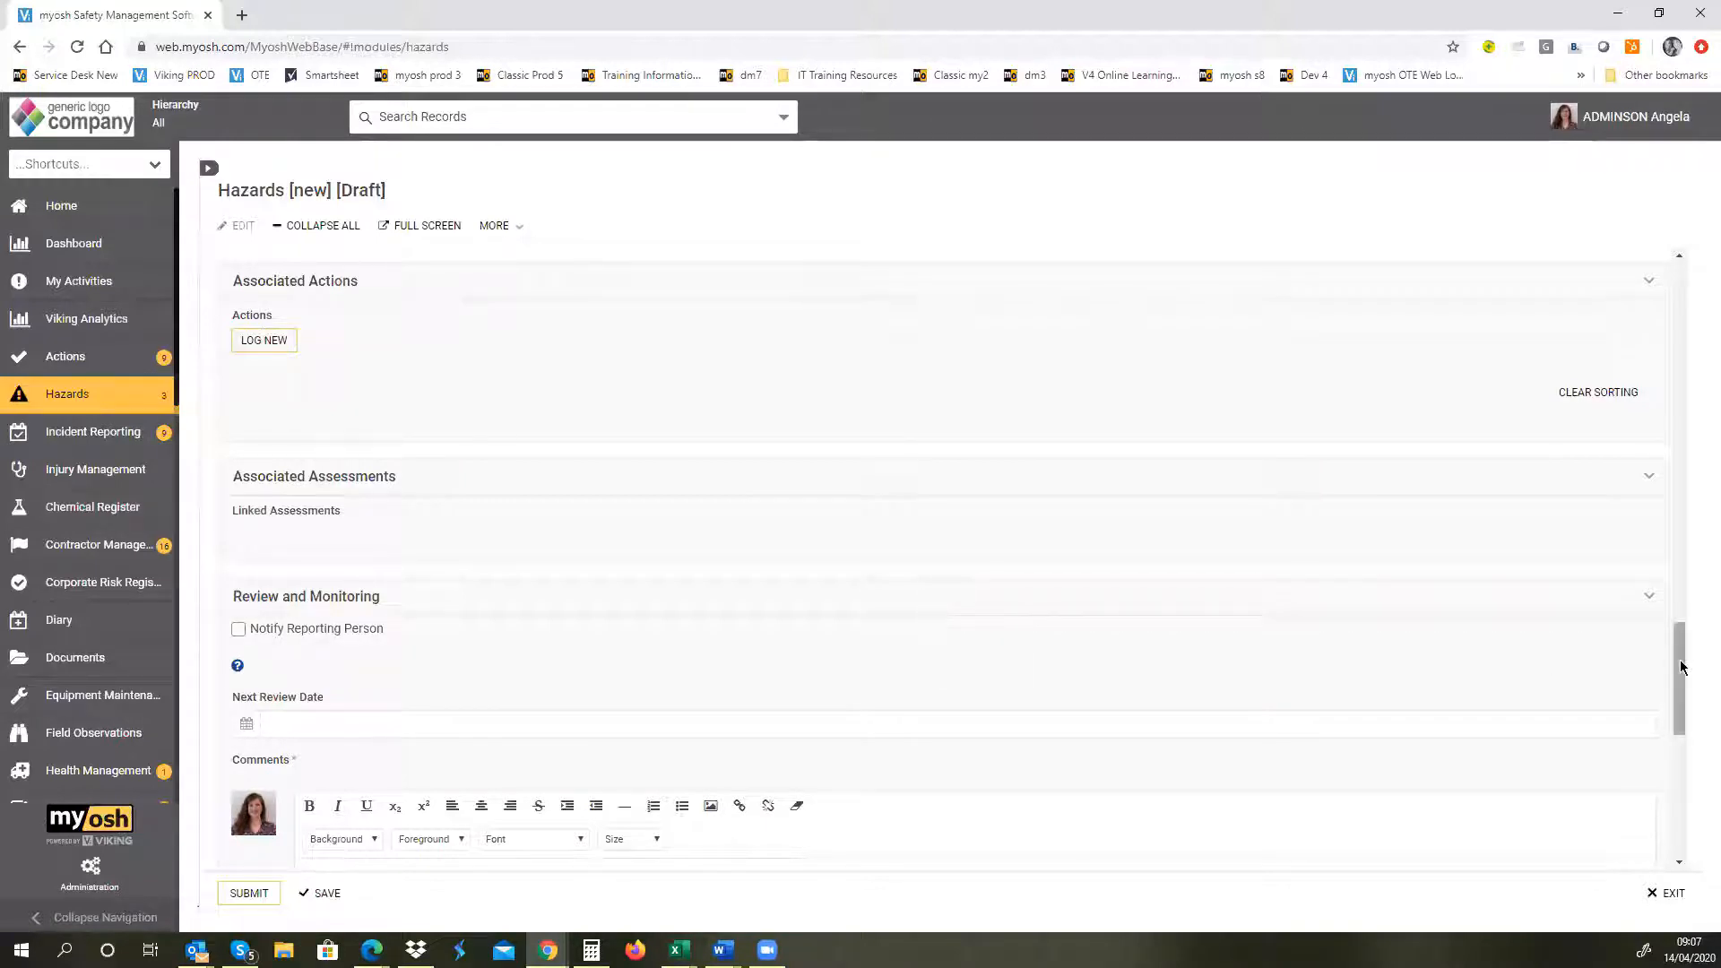
left_click_drag(1681, 667, 1694, 724)
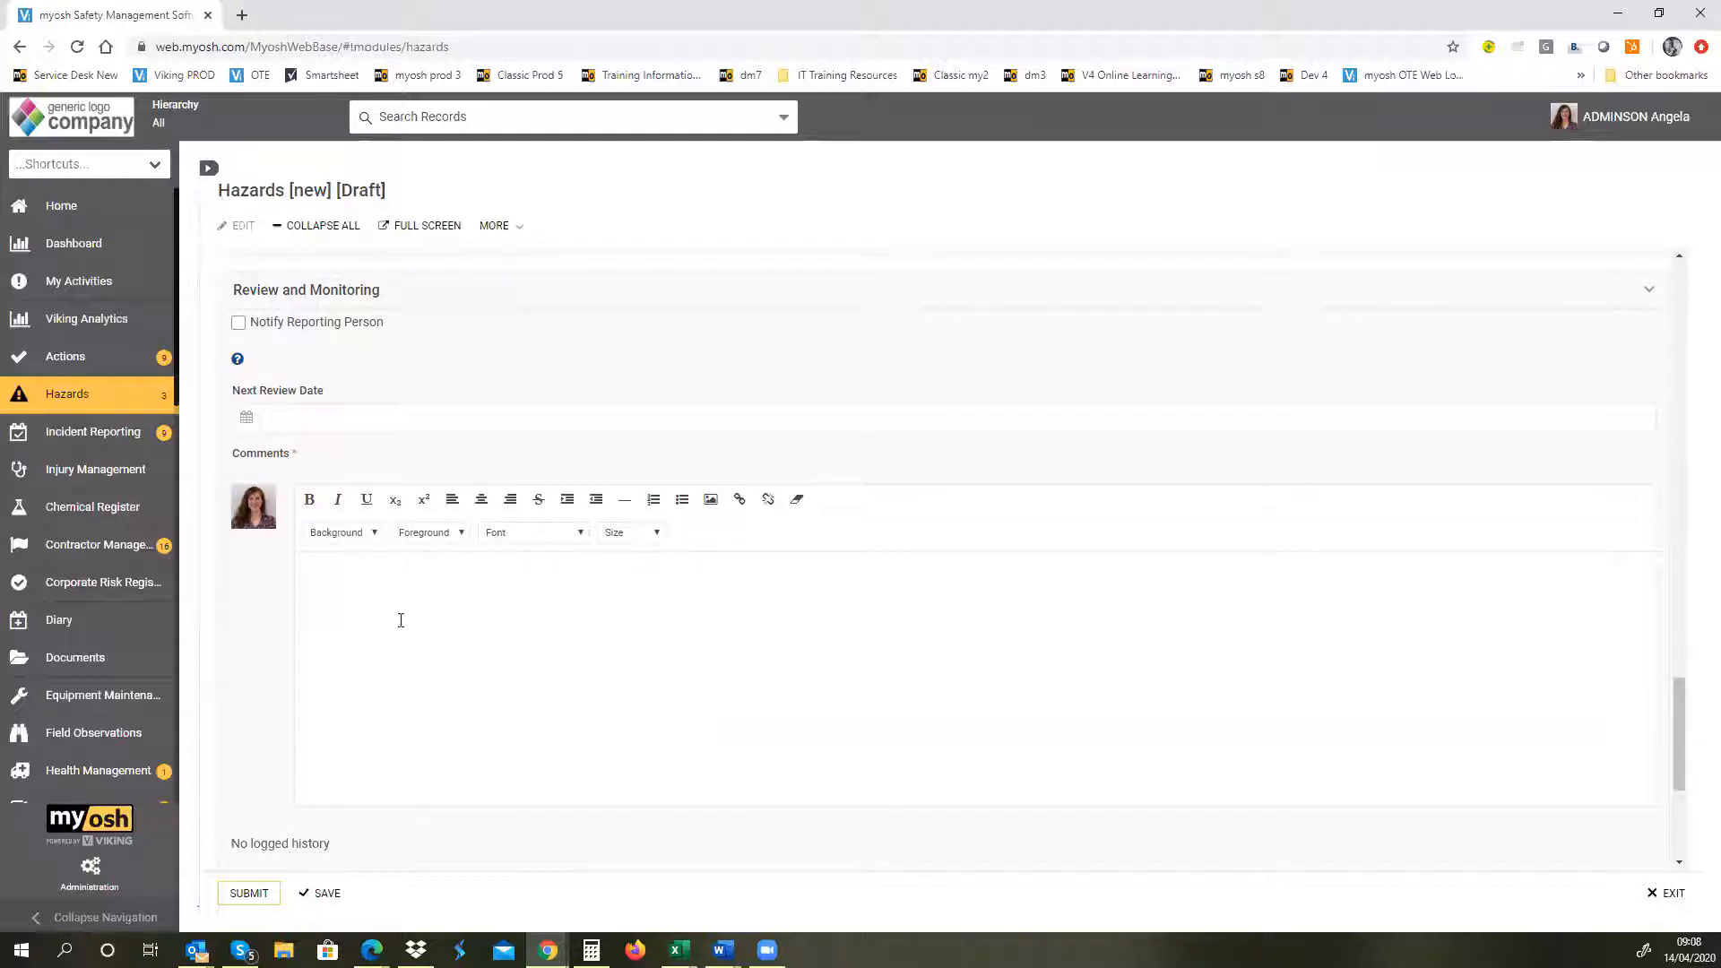
double_click(251, 457)
left_click(356, 638)
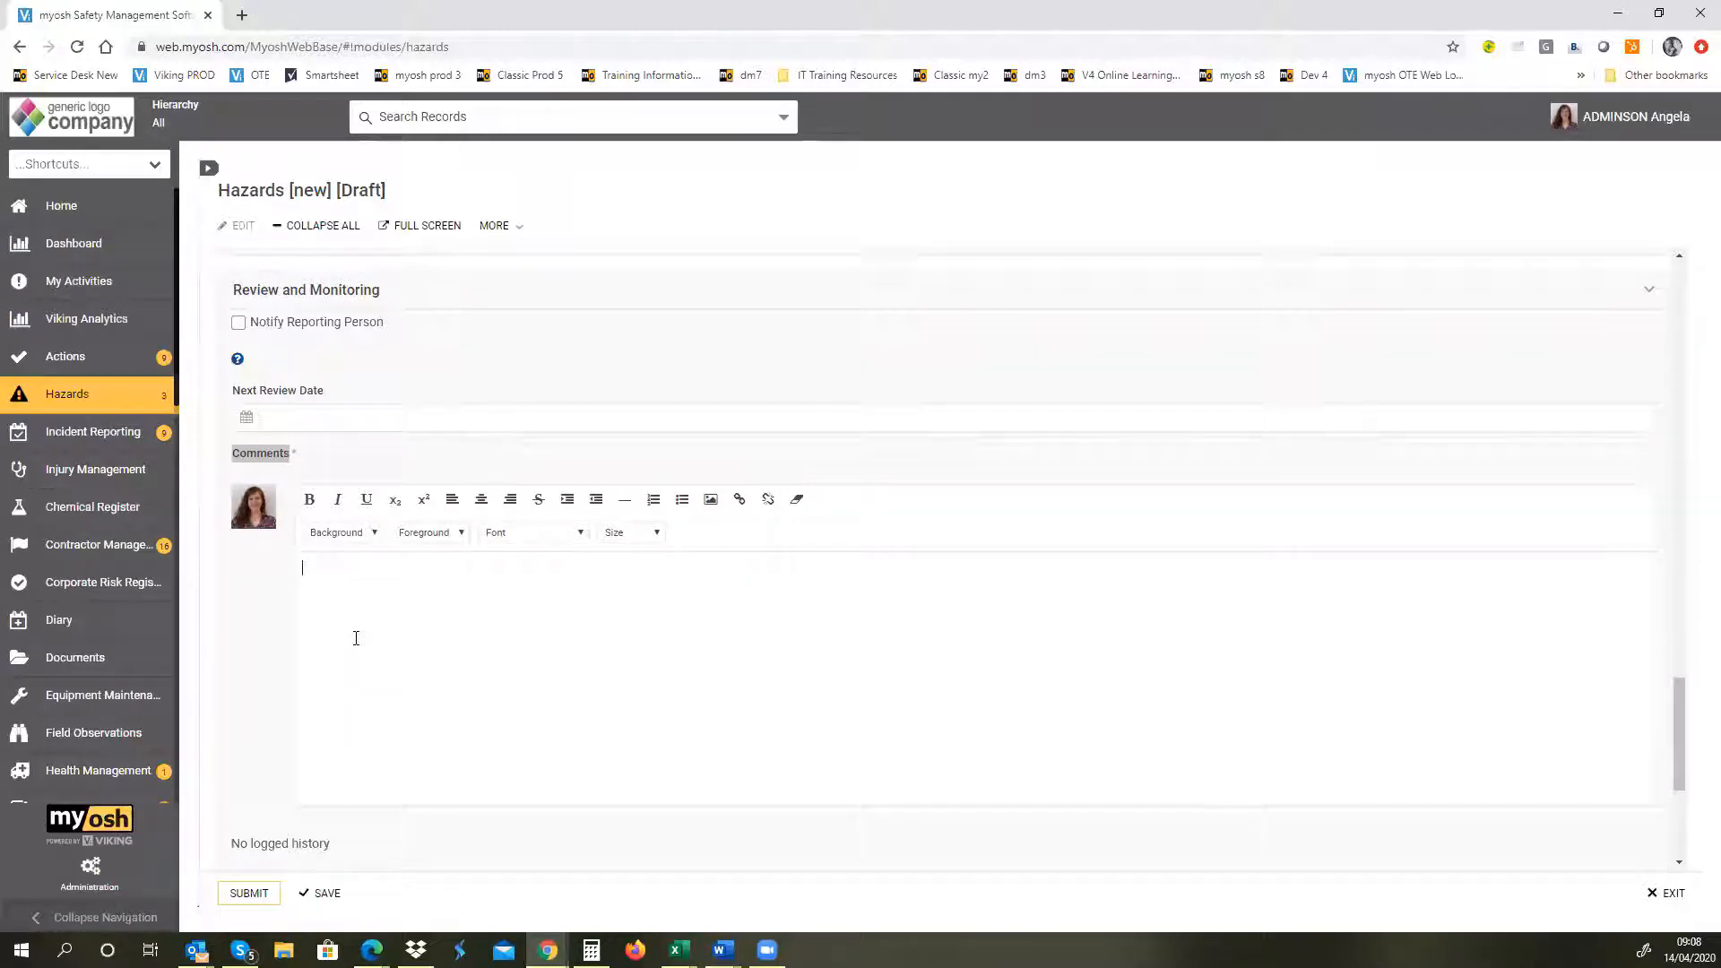
type("Details")
Step: Check the Accountable person of the new hazard record and submit the record
left_click_drag(1693, 759, 1690, 841)
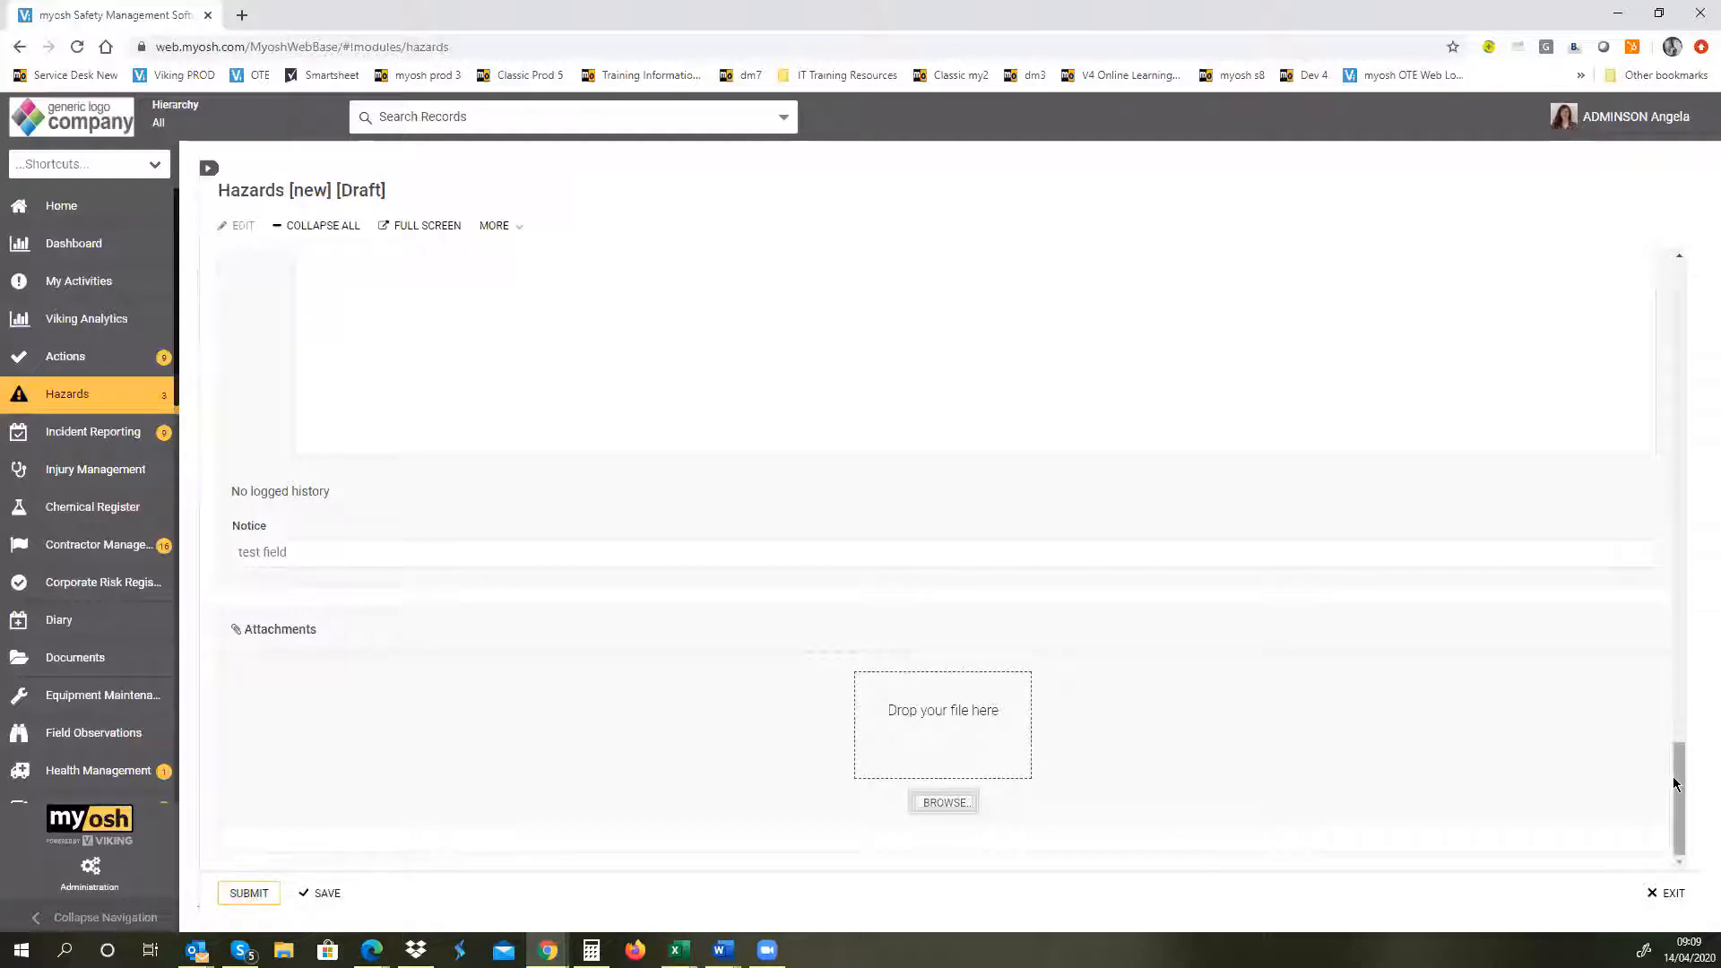
left_click_drag(1678, 784, 1670, 278)
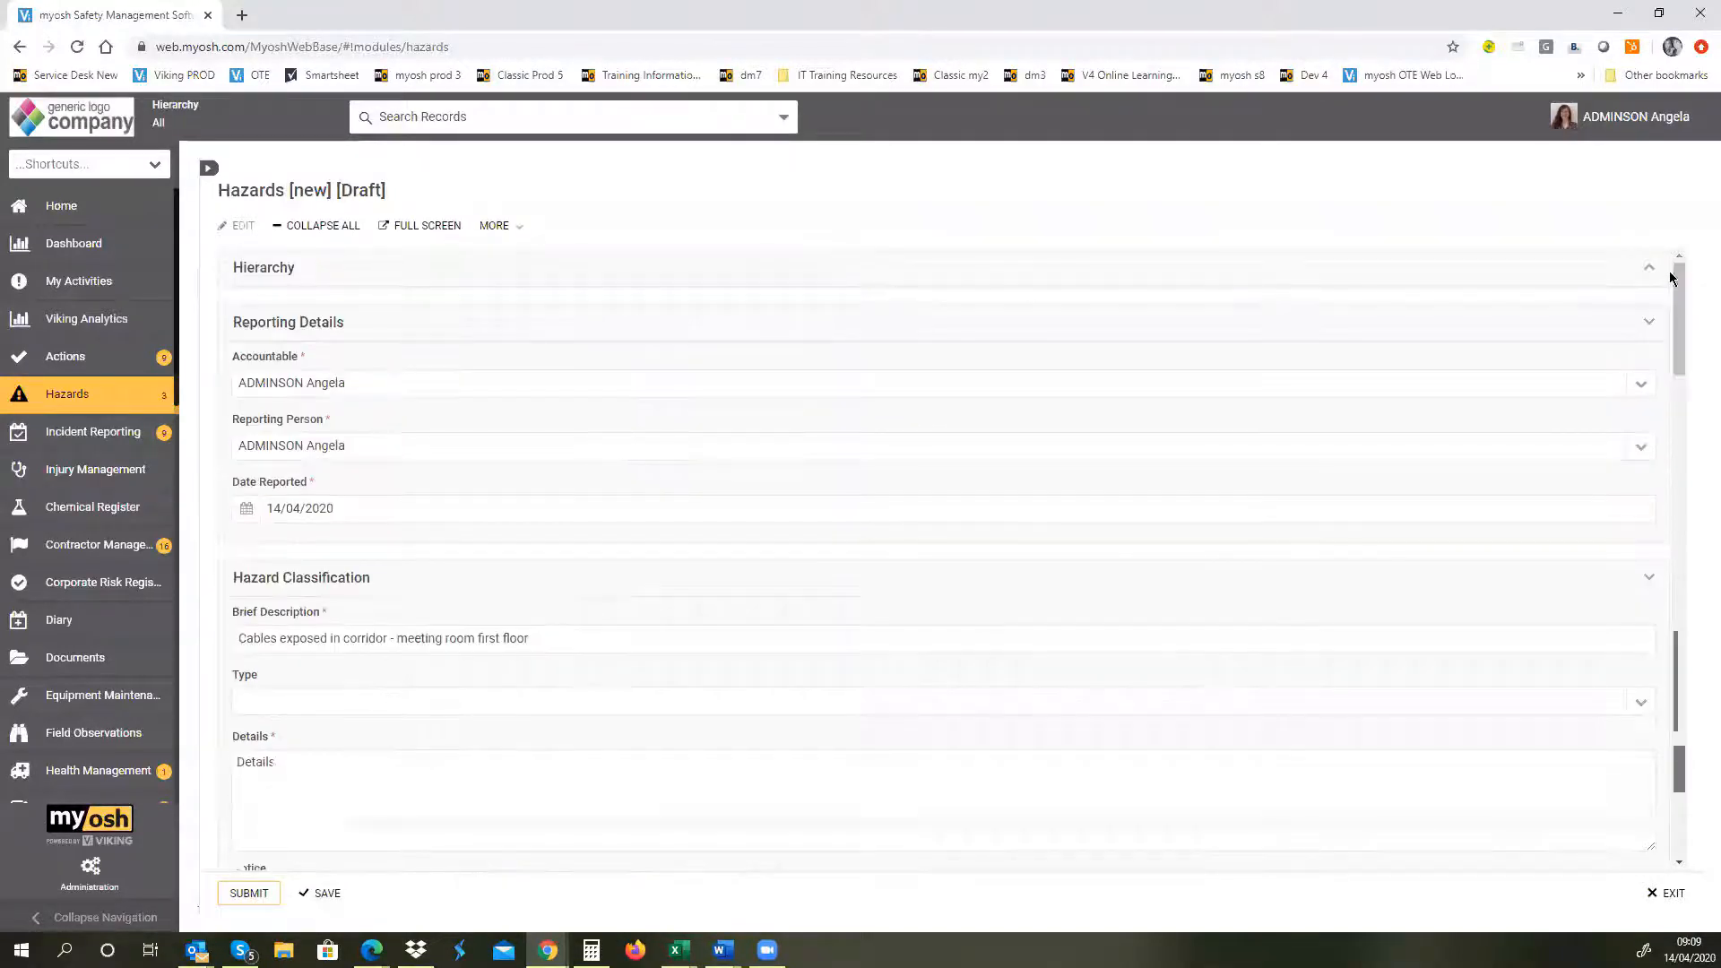
left_click(327, 384)
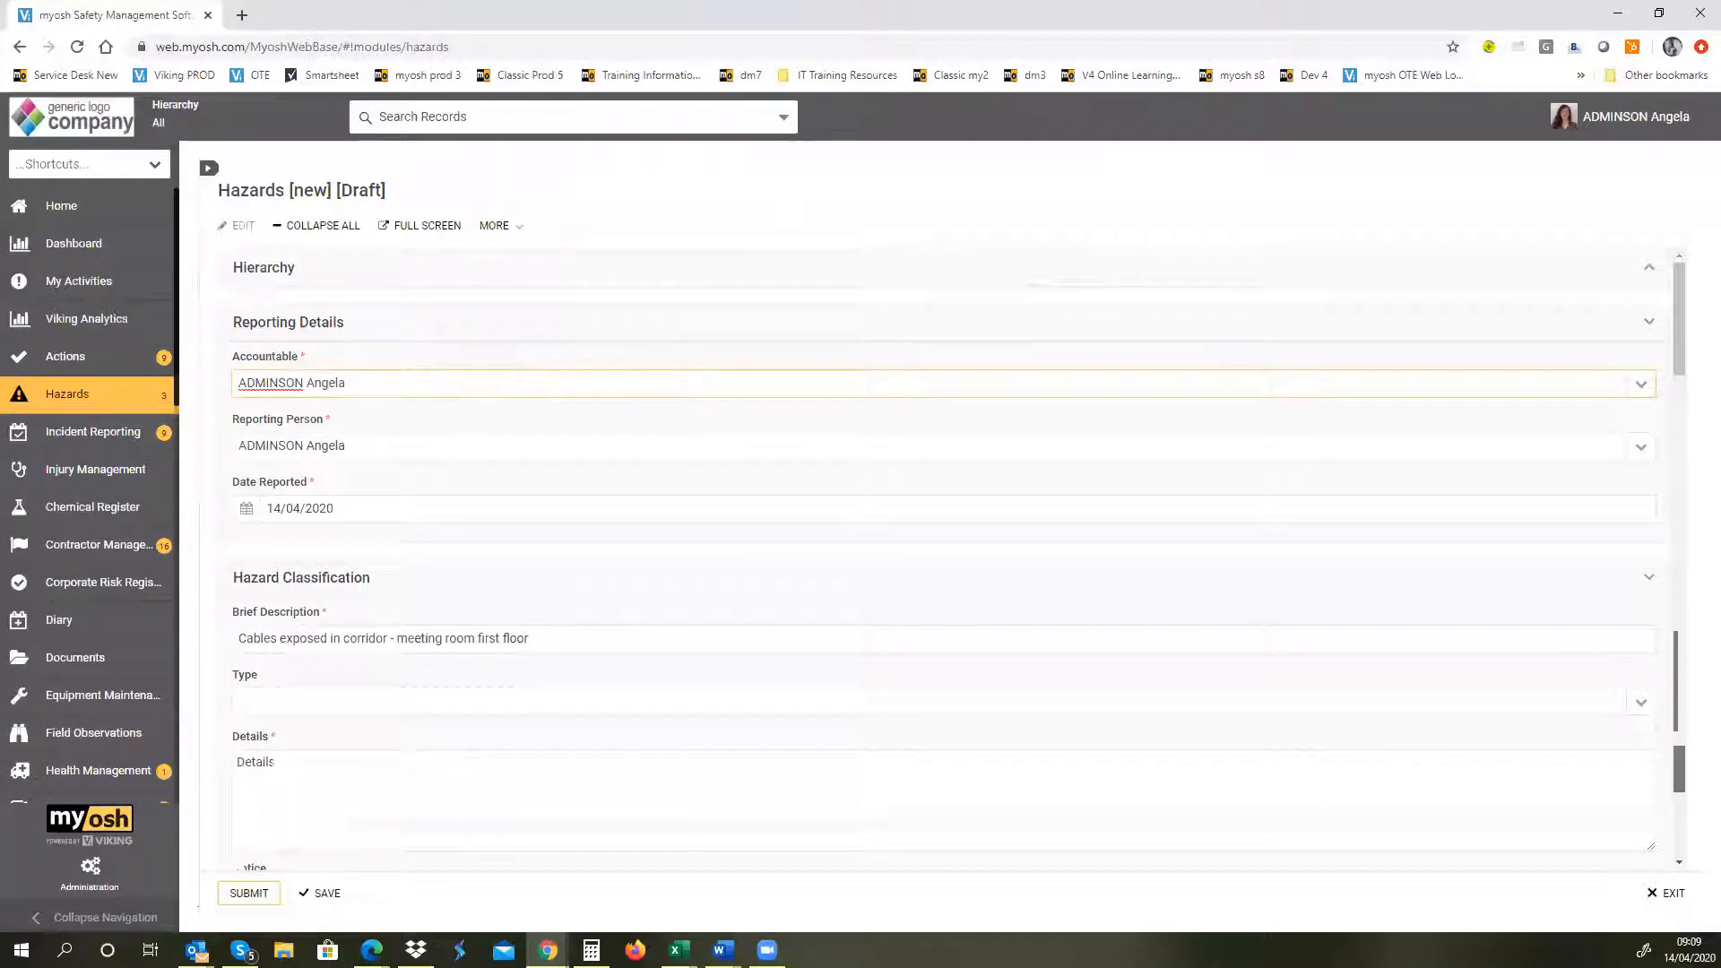
left_click_drag(1679, 355, 1667, 860)
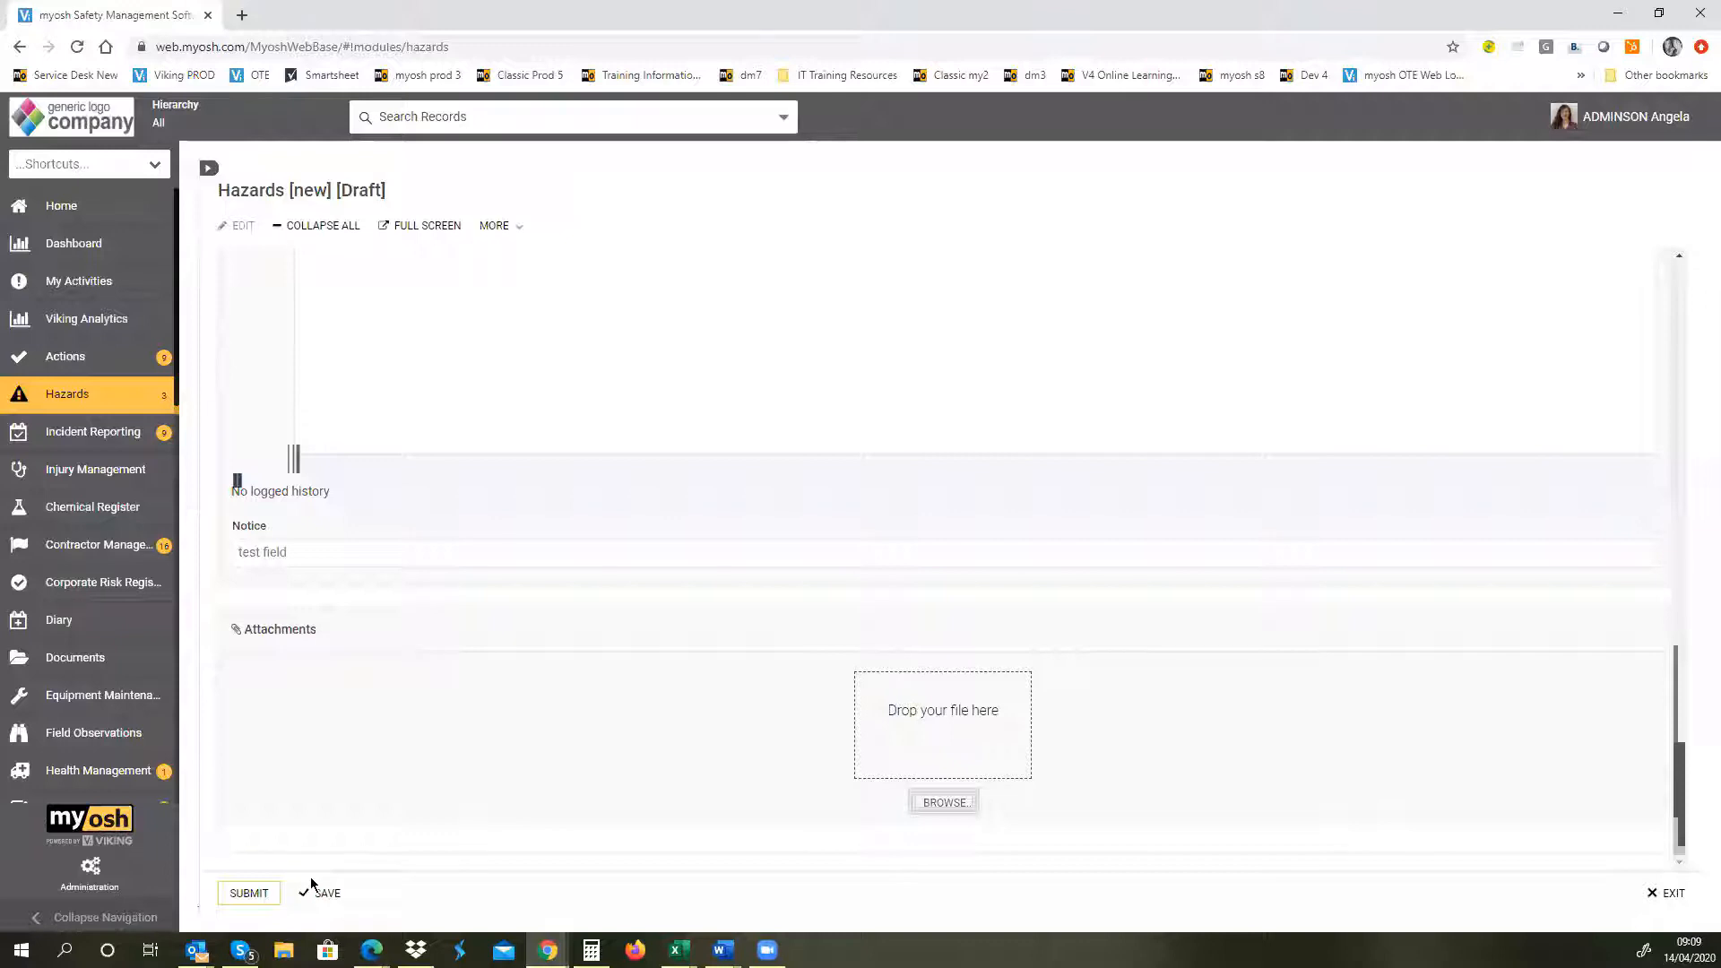
left_click(246, 899)
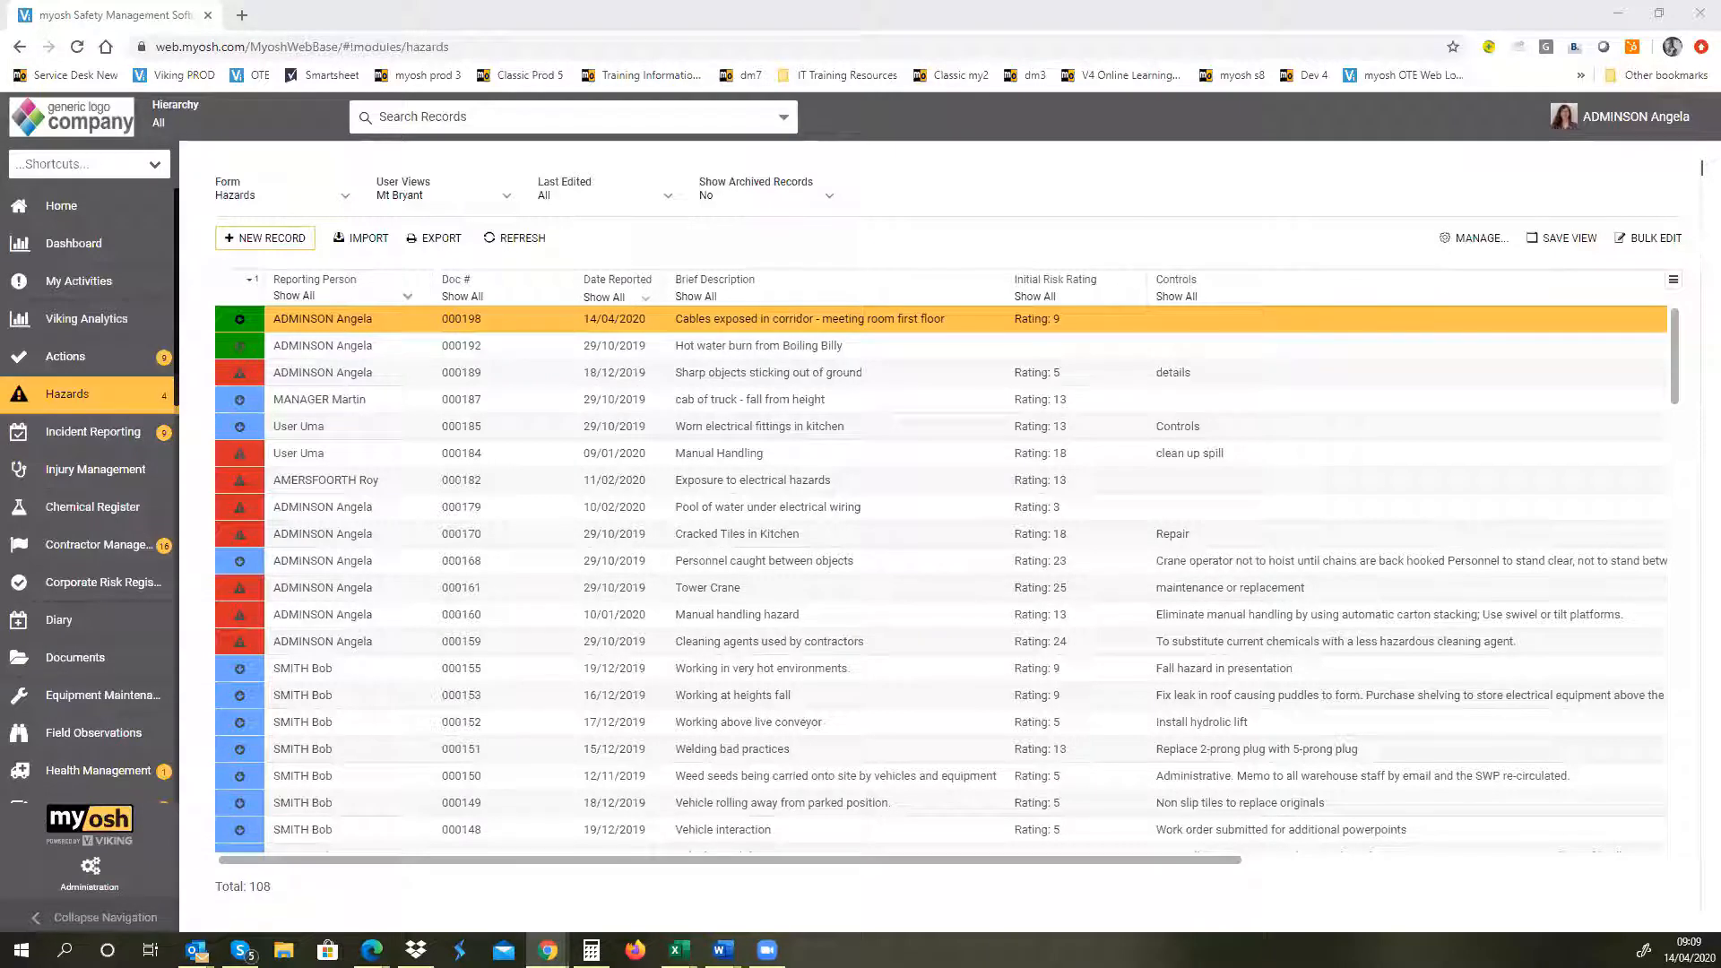
Step: Open the submitted exposed-cables hazard in the expanded view for editing and look through its Type options
left_click(536, 324)
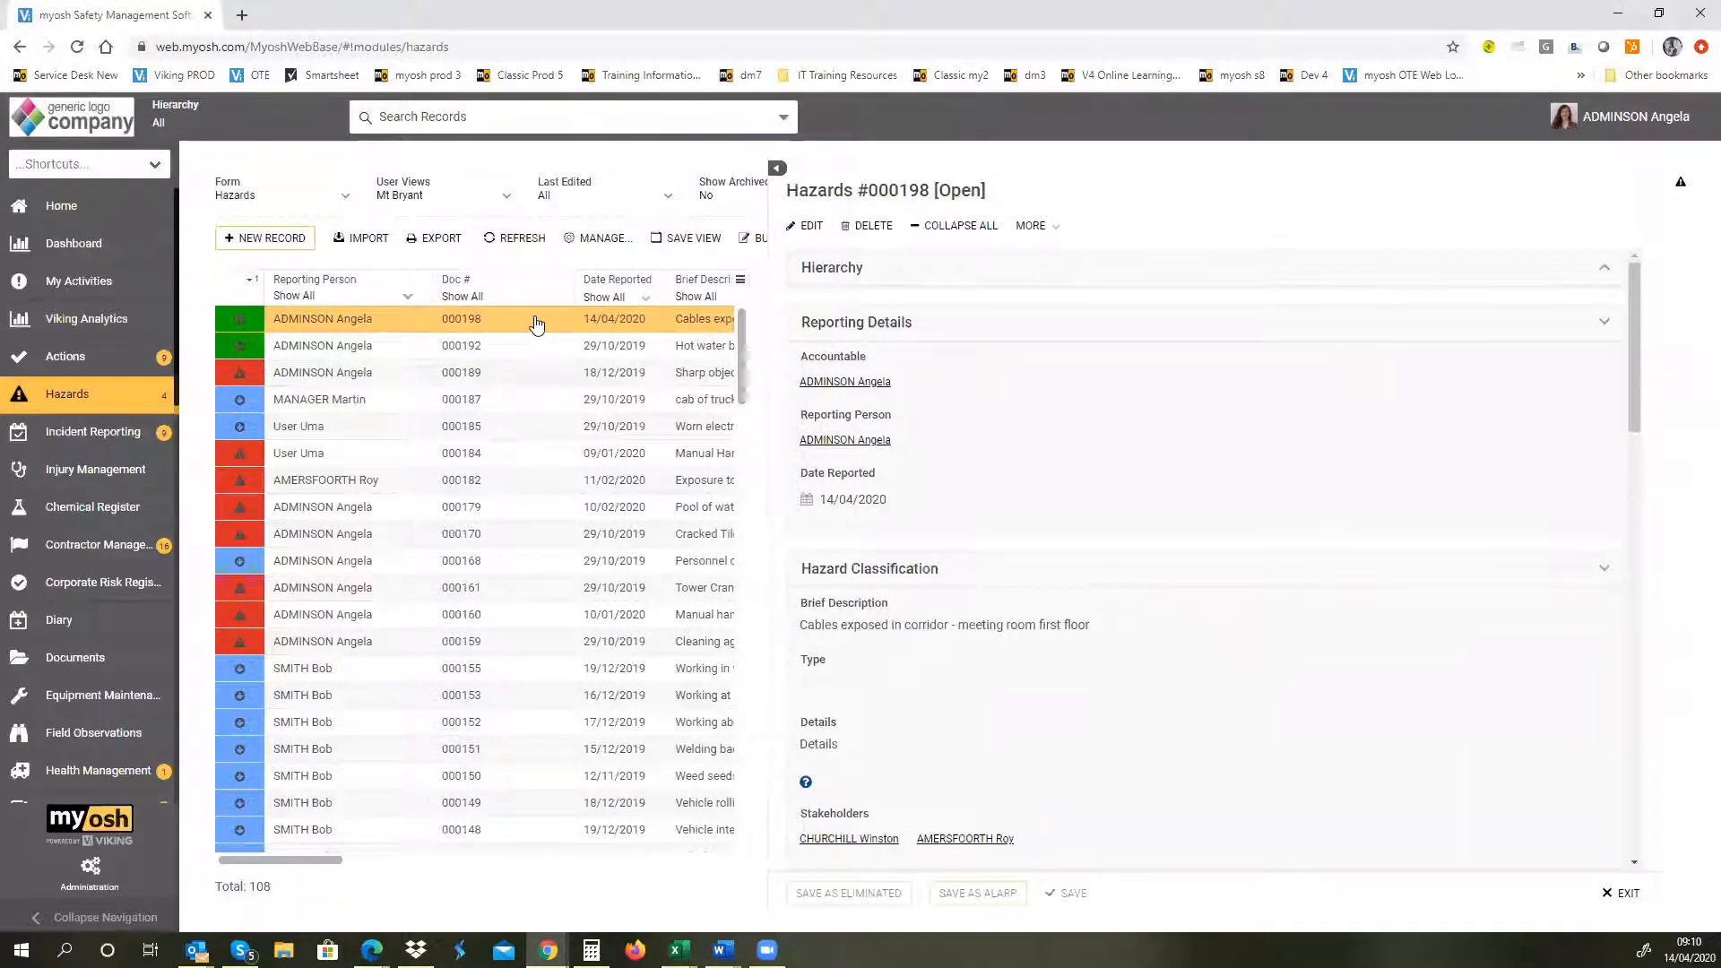
left_click(777, 177)
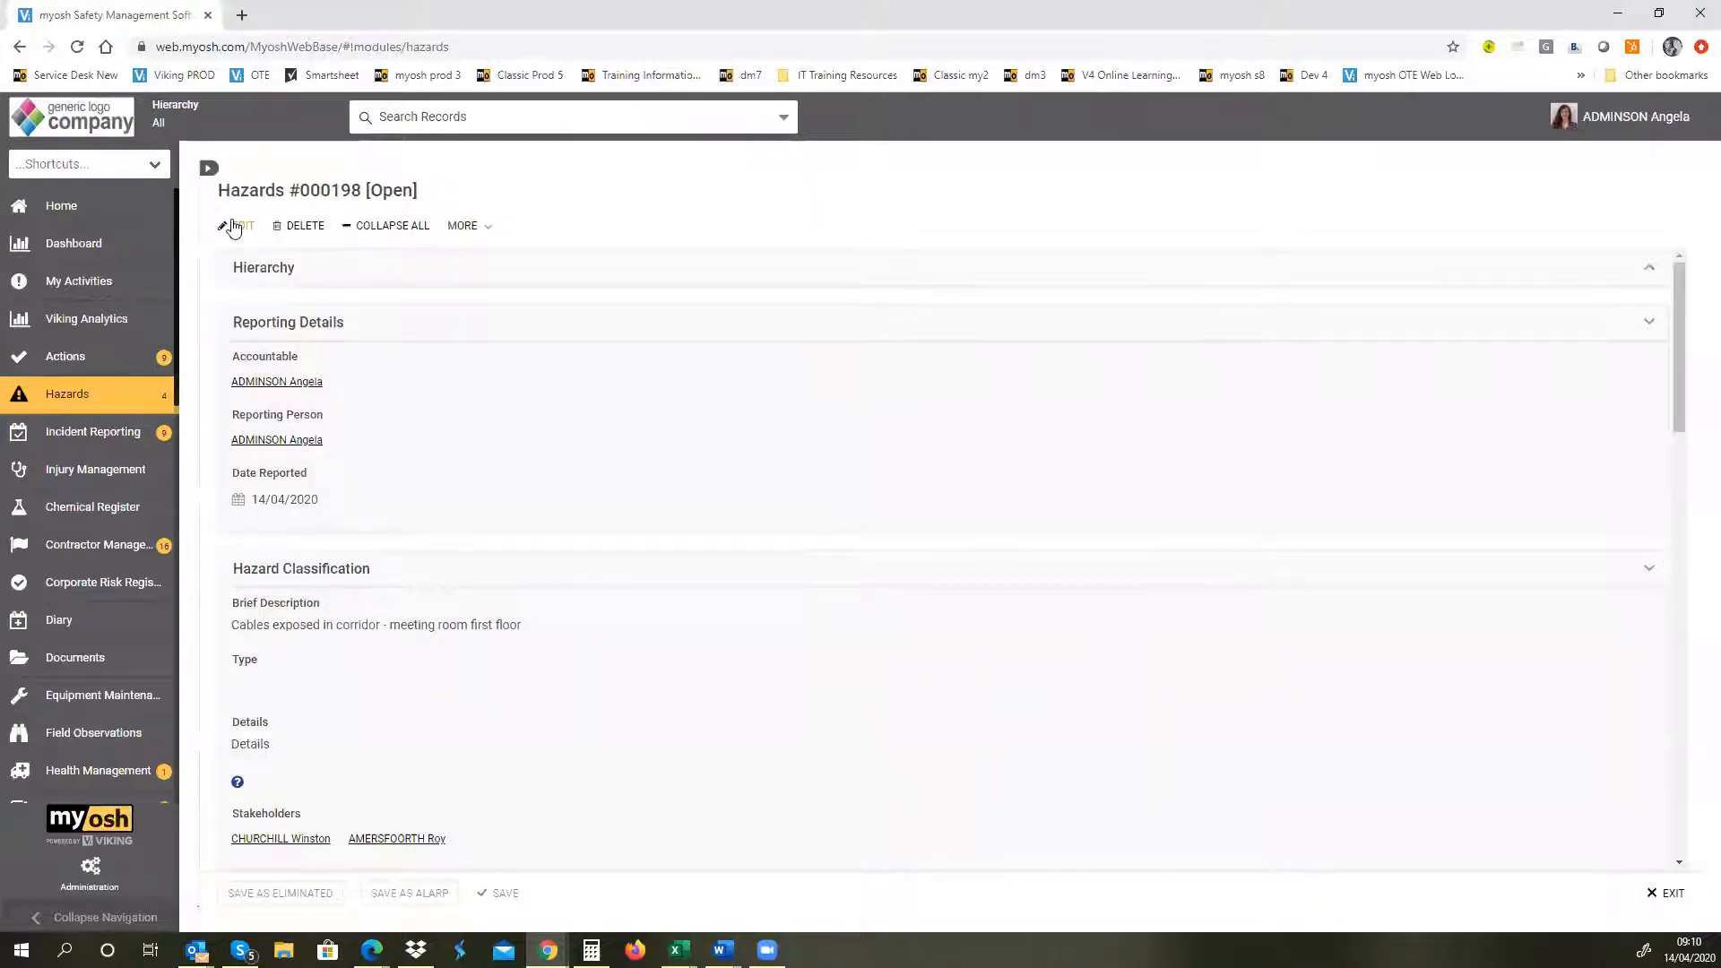
left_click(233, 227)
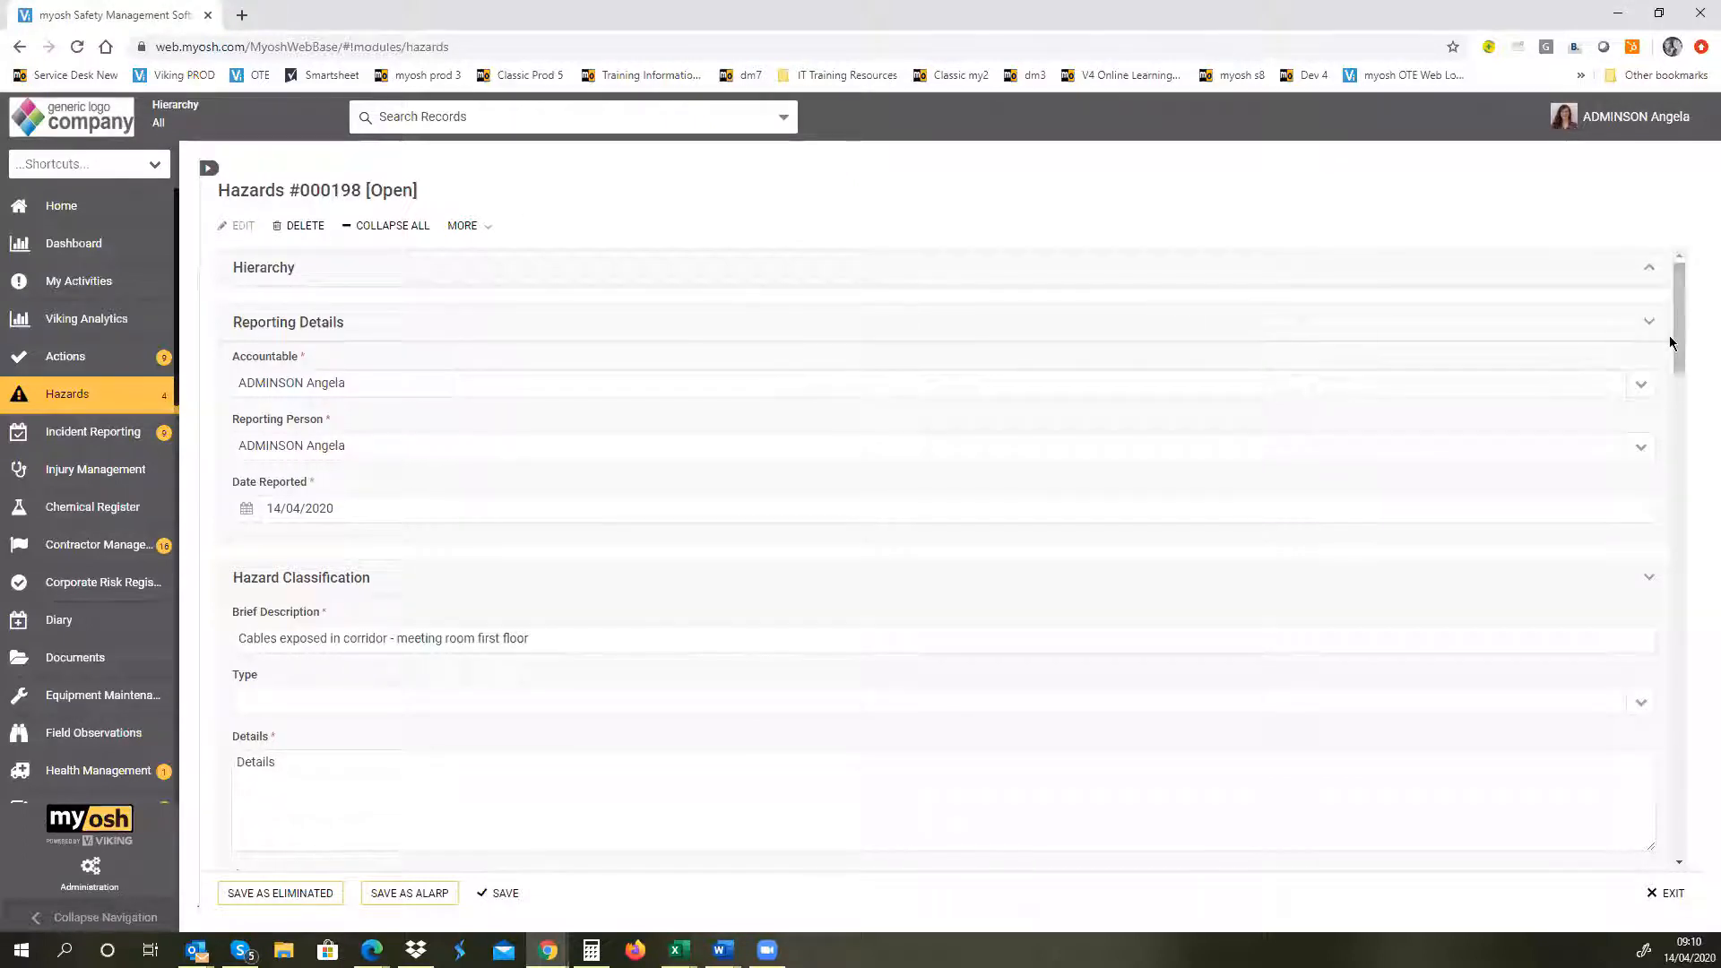
left_click_drag(1679, 332, 1693, 396)
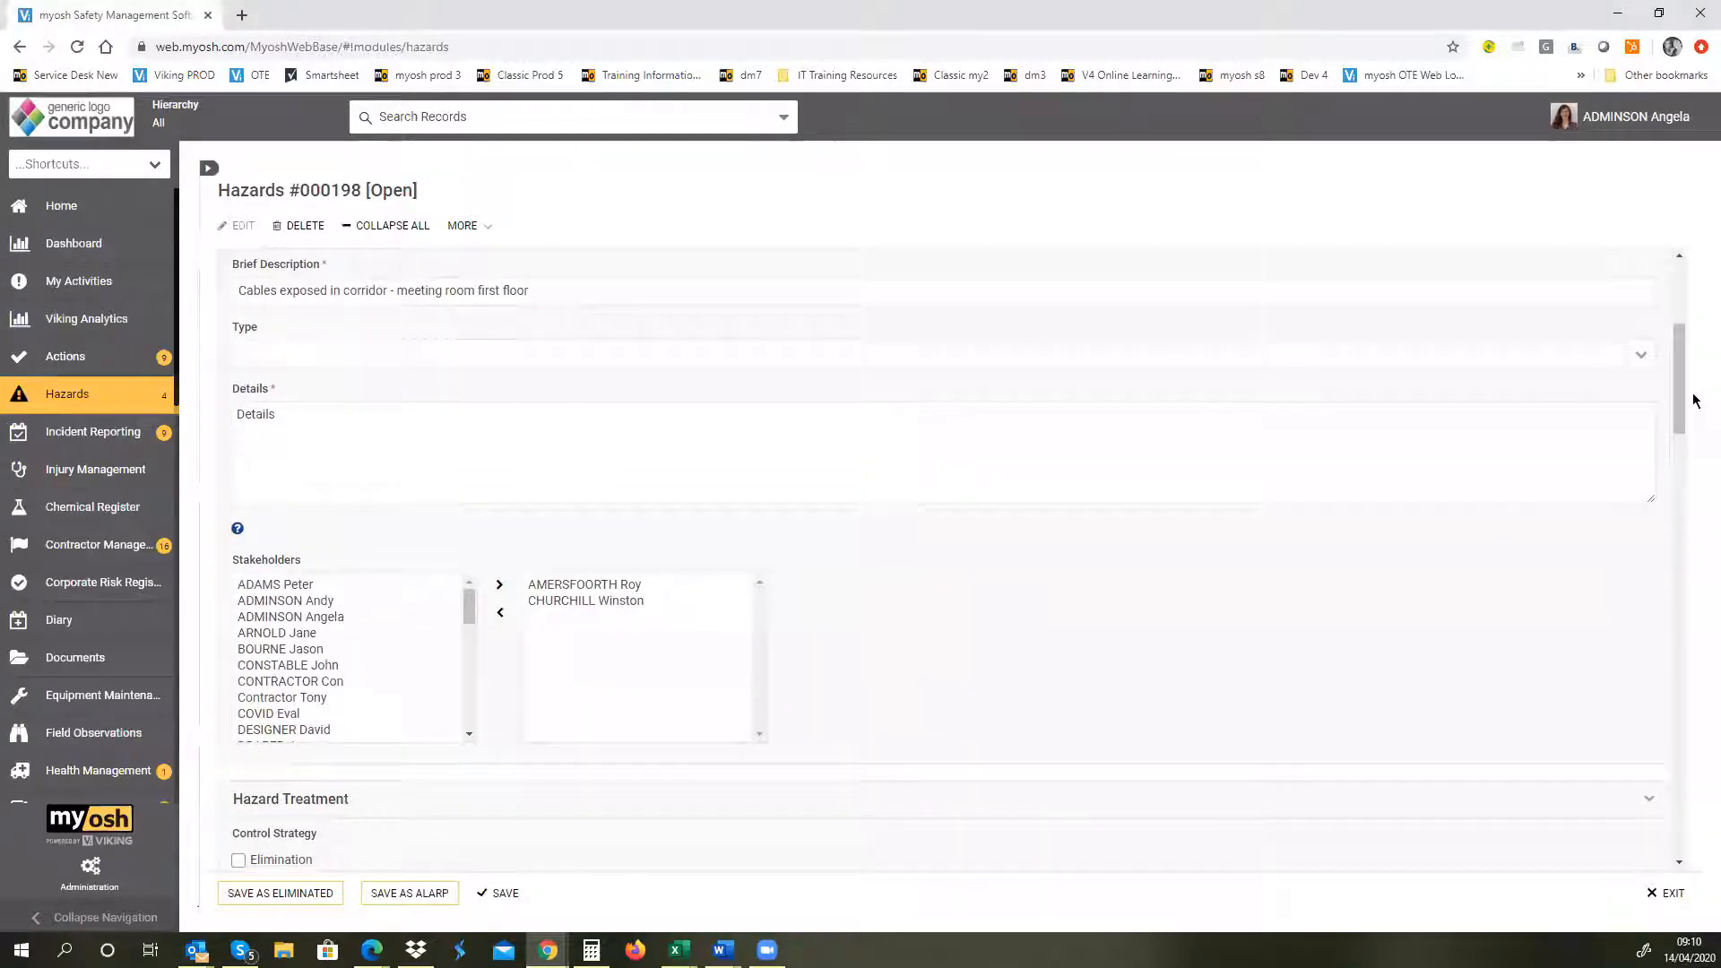
left_click(1632, 352)
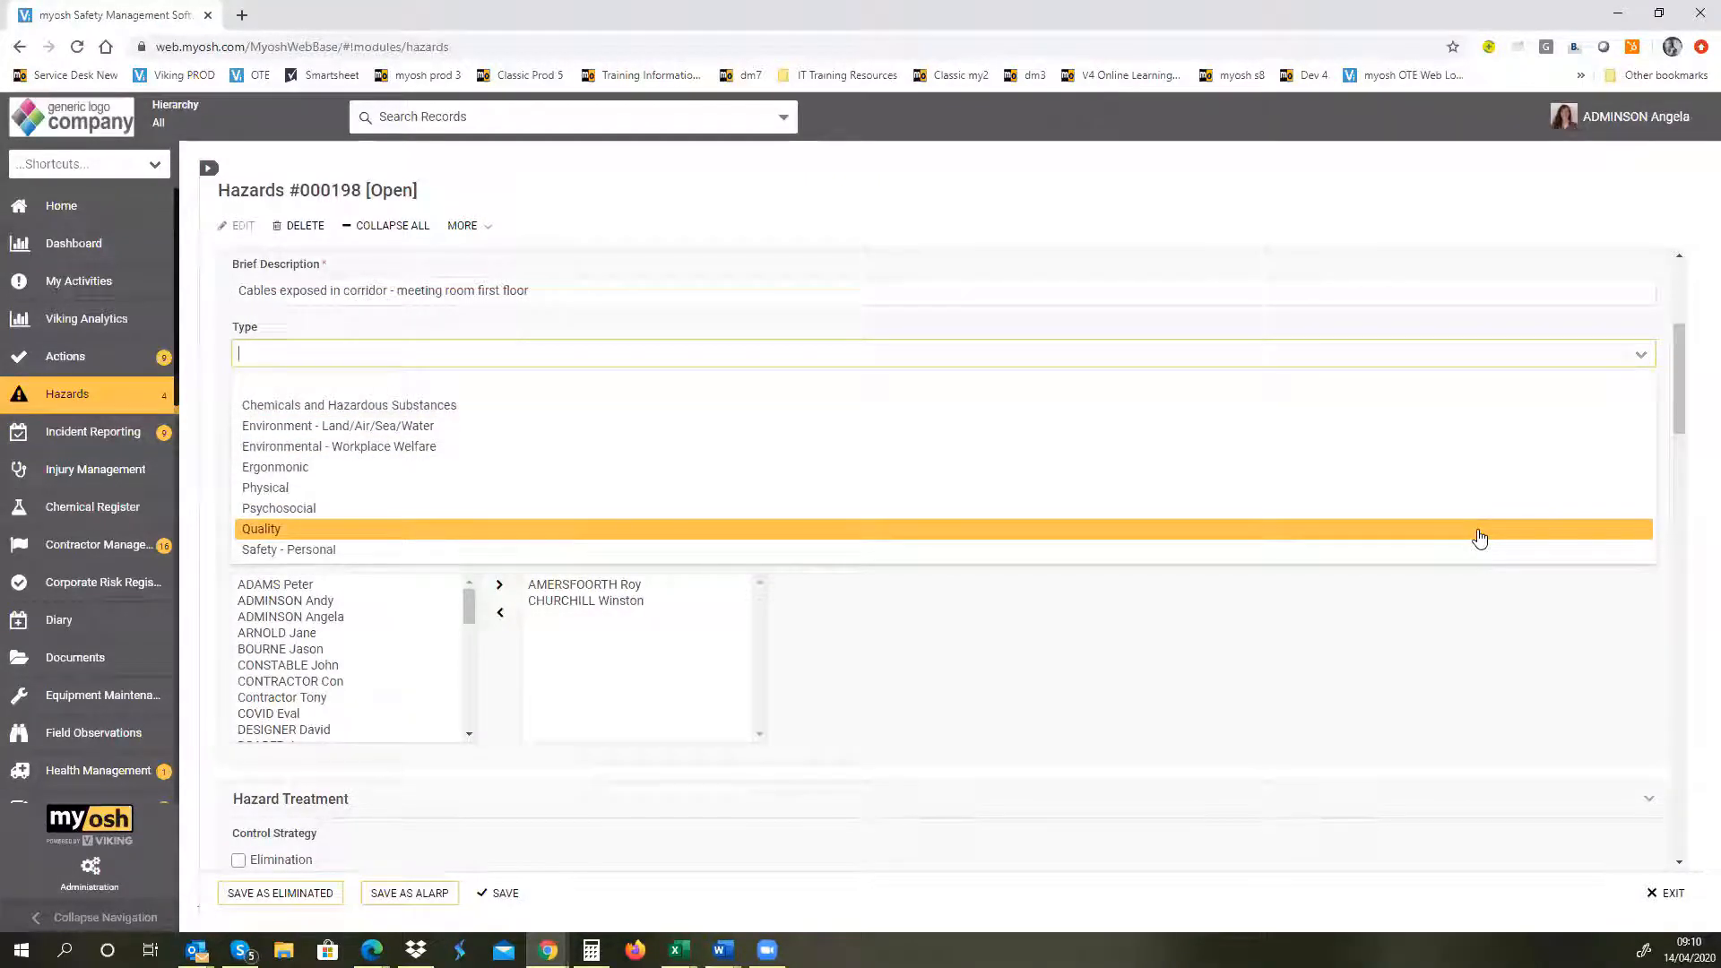
Step: Mark Elimination as an additional control strategy and enter "List all controls" under Controls in Hazard Treatment
left_click_drag(1674, 397, 1692, 465)
scroll(1693, 484, "down", 1)
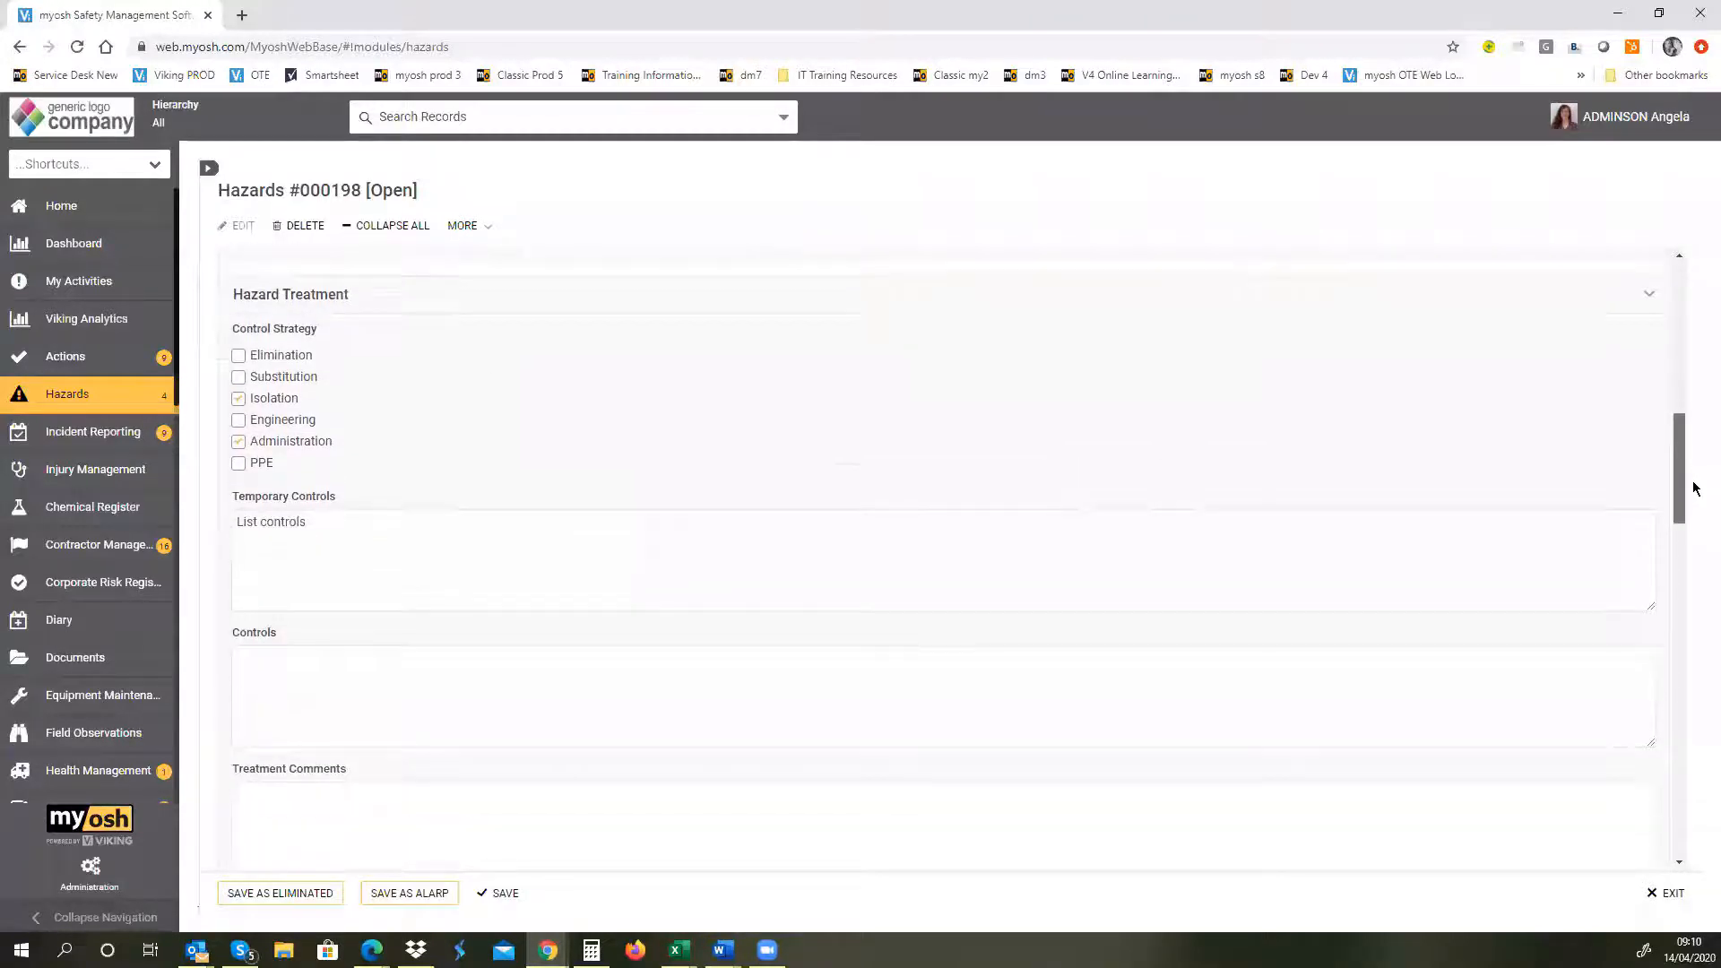
left_click(302, 675)
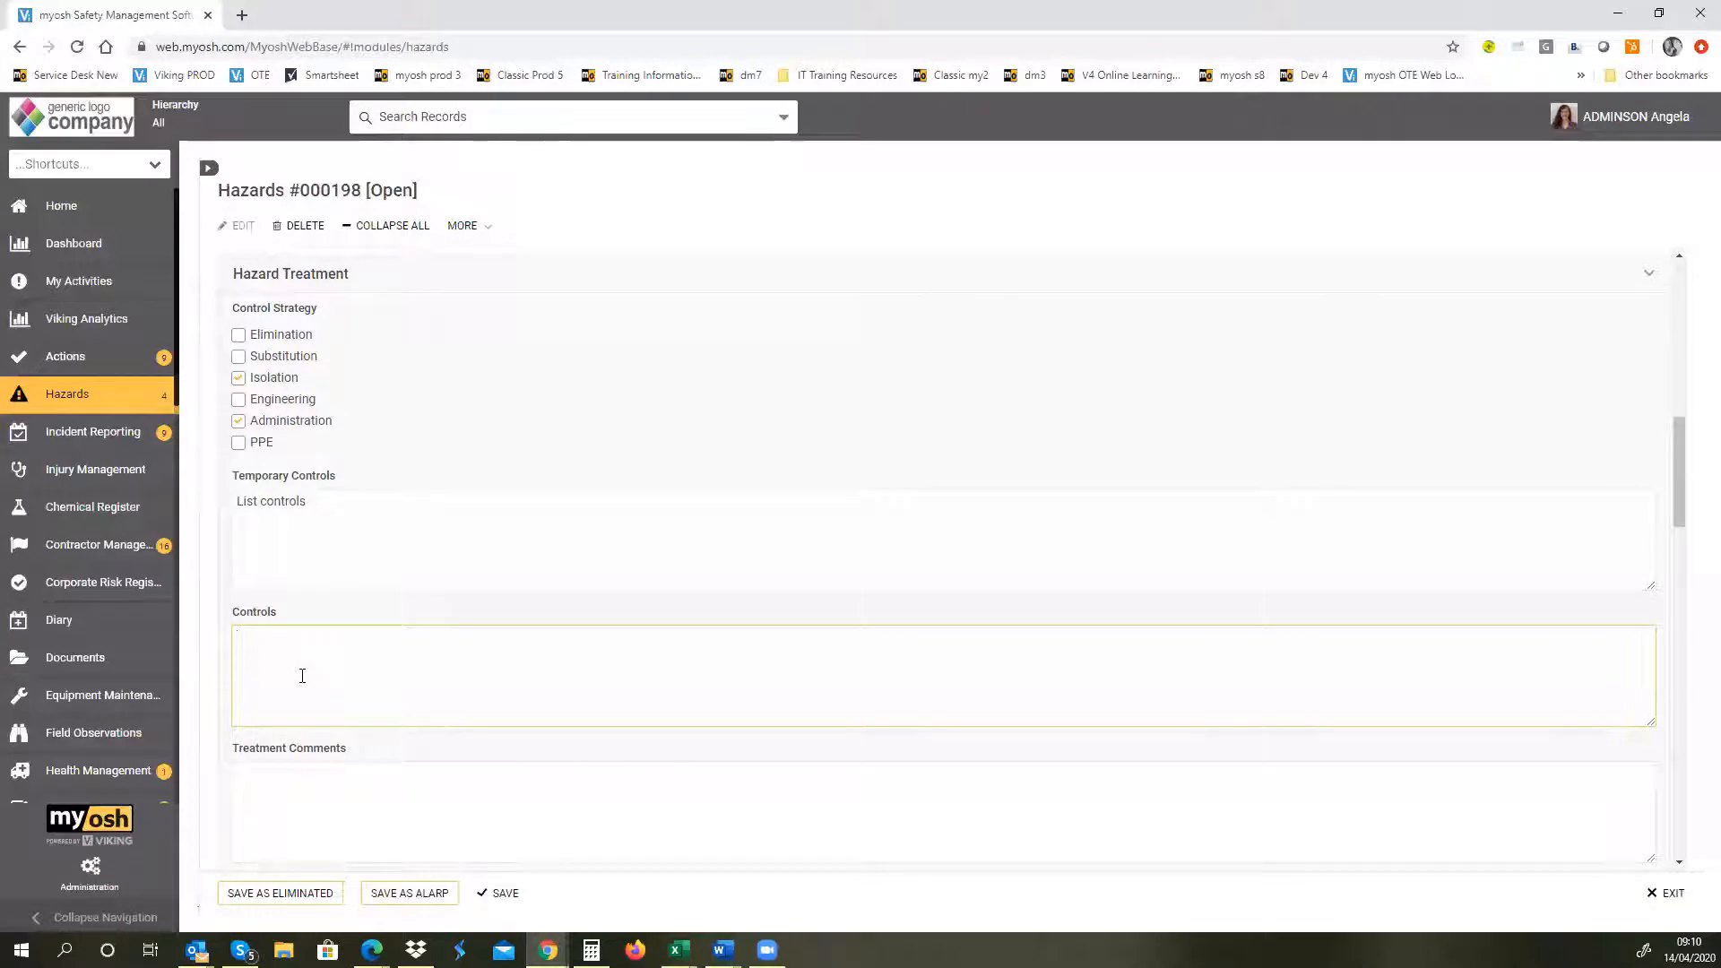
left_click(239, 334)
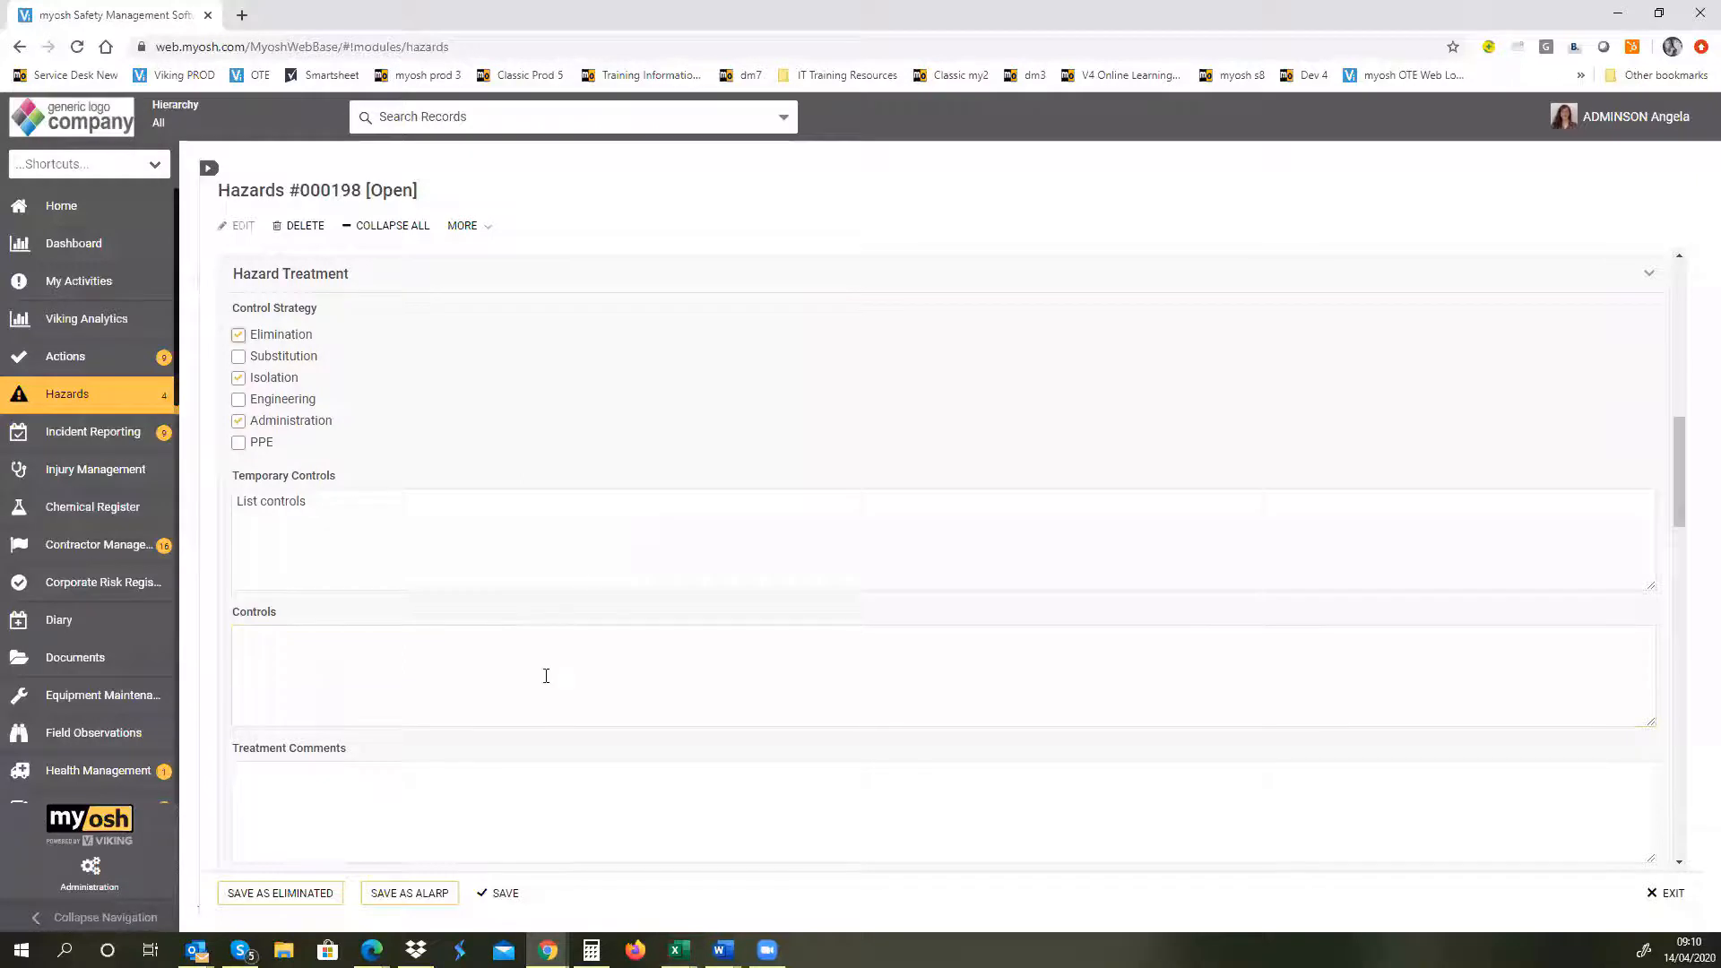
left_click(302, 667)
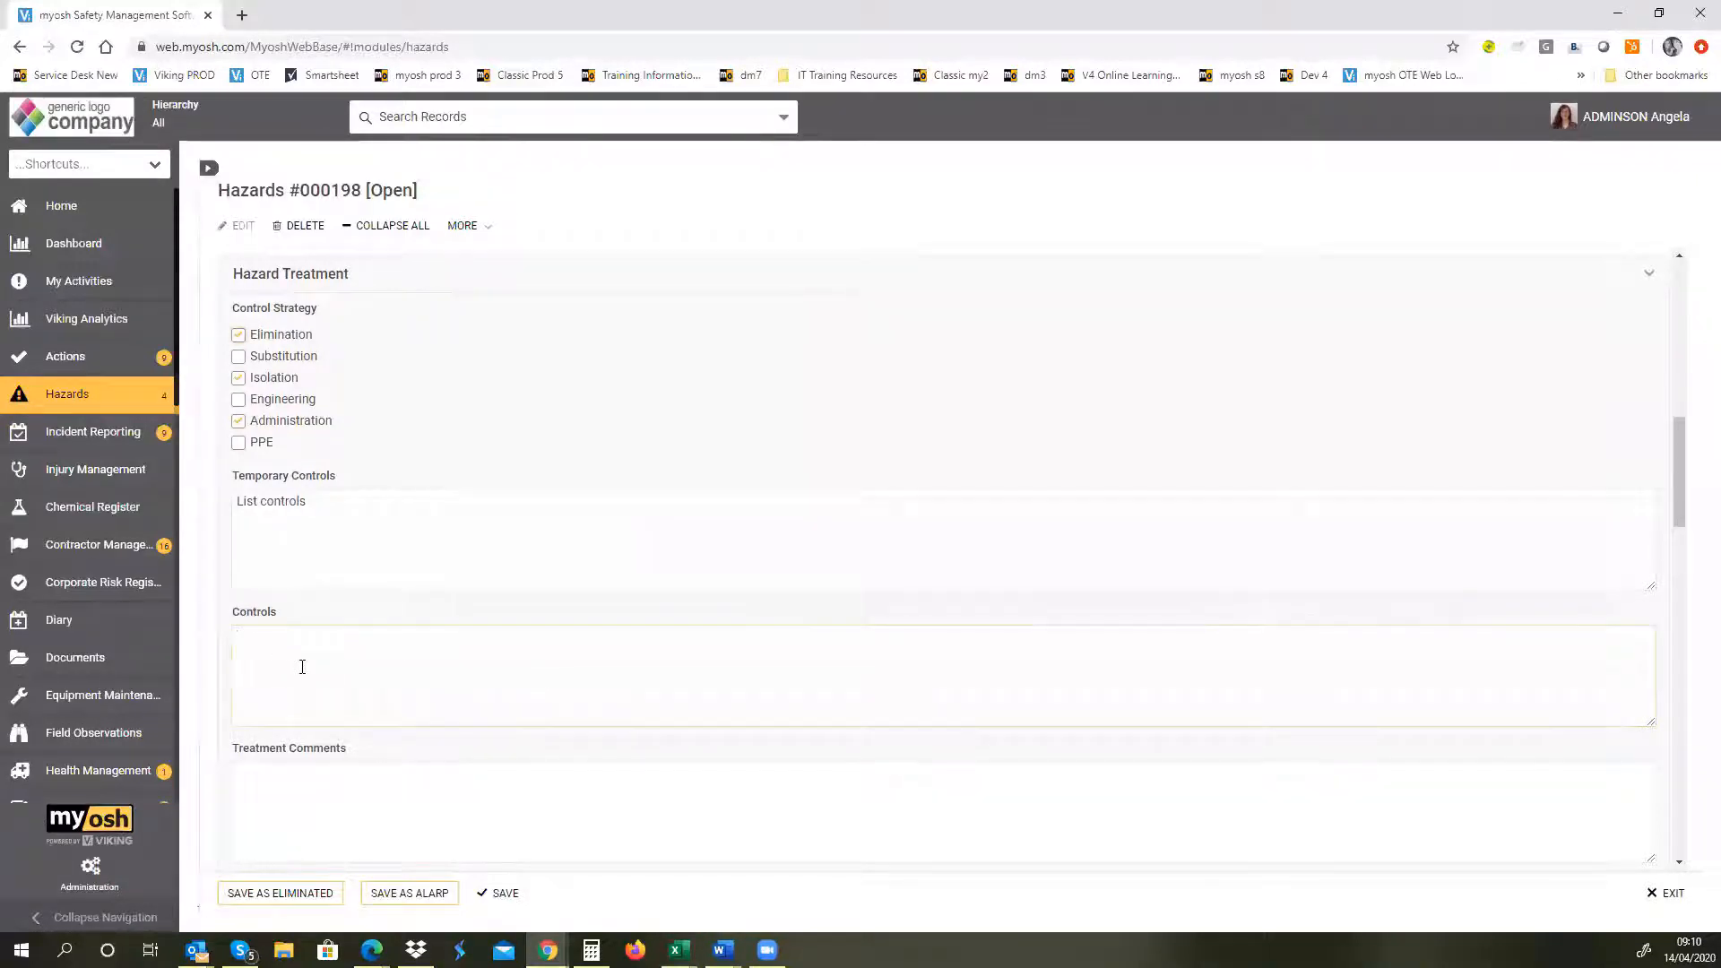
type("List ")
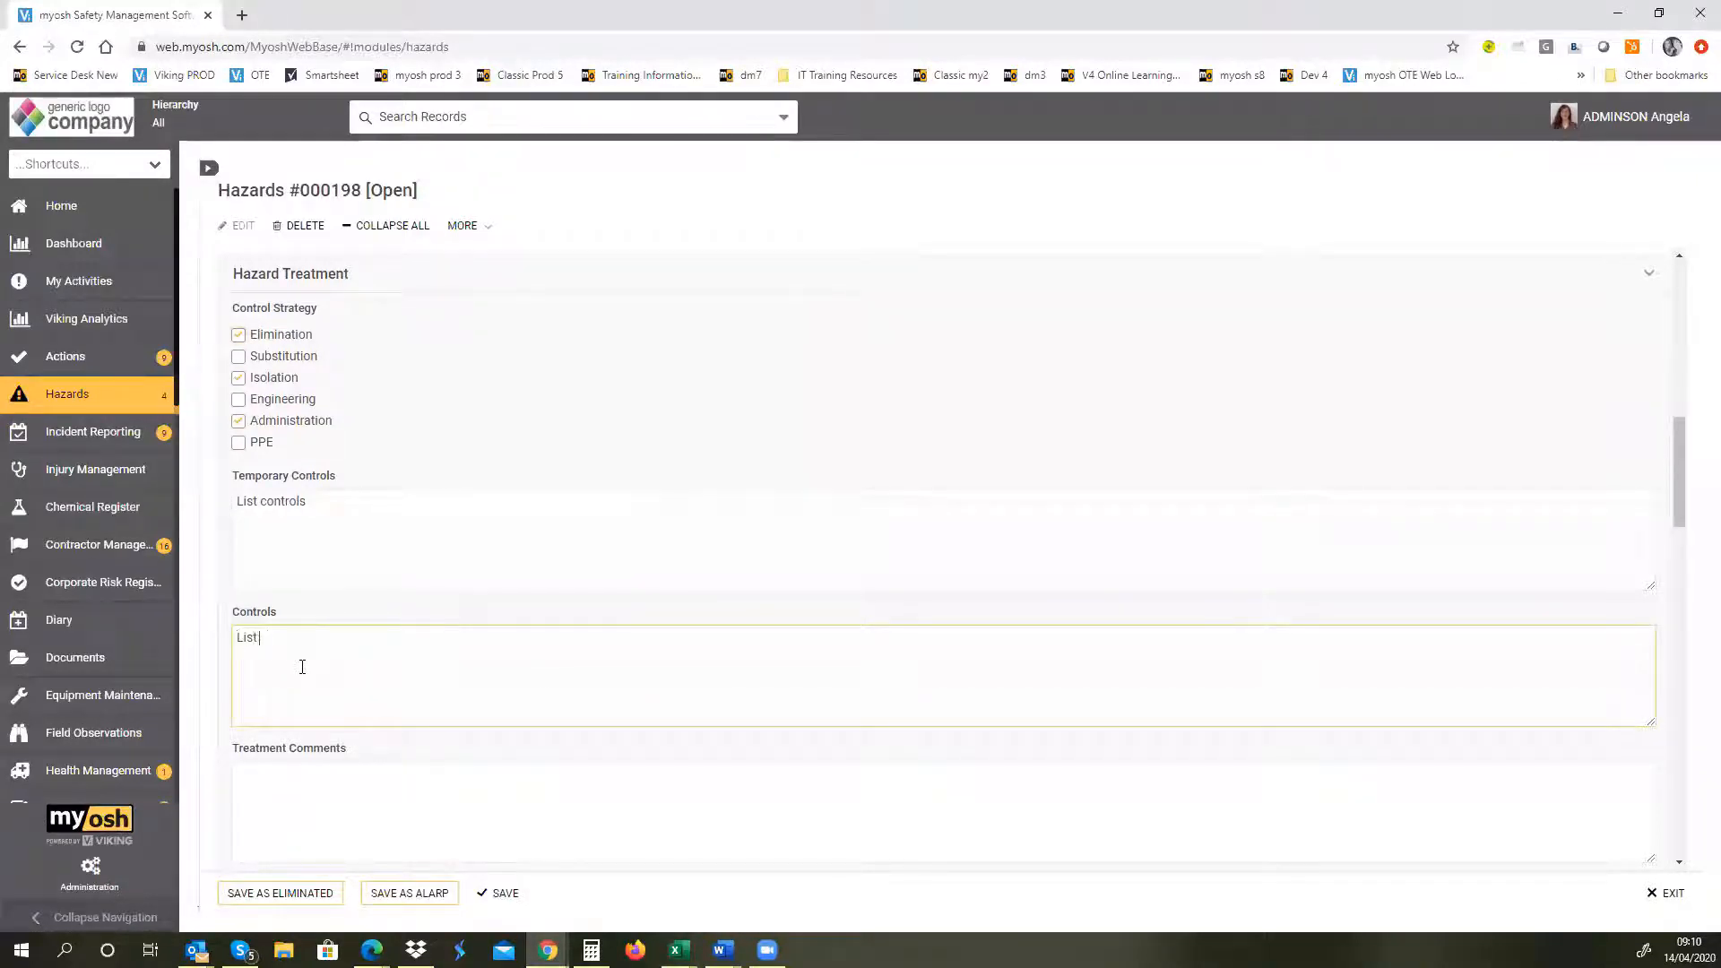
type("all controls")
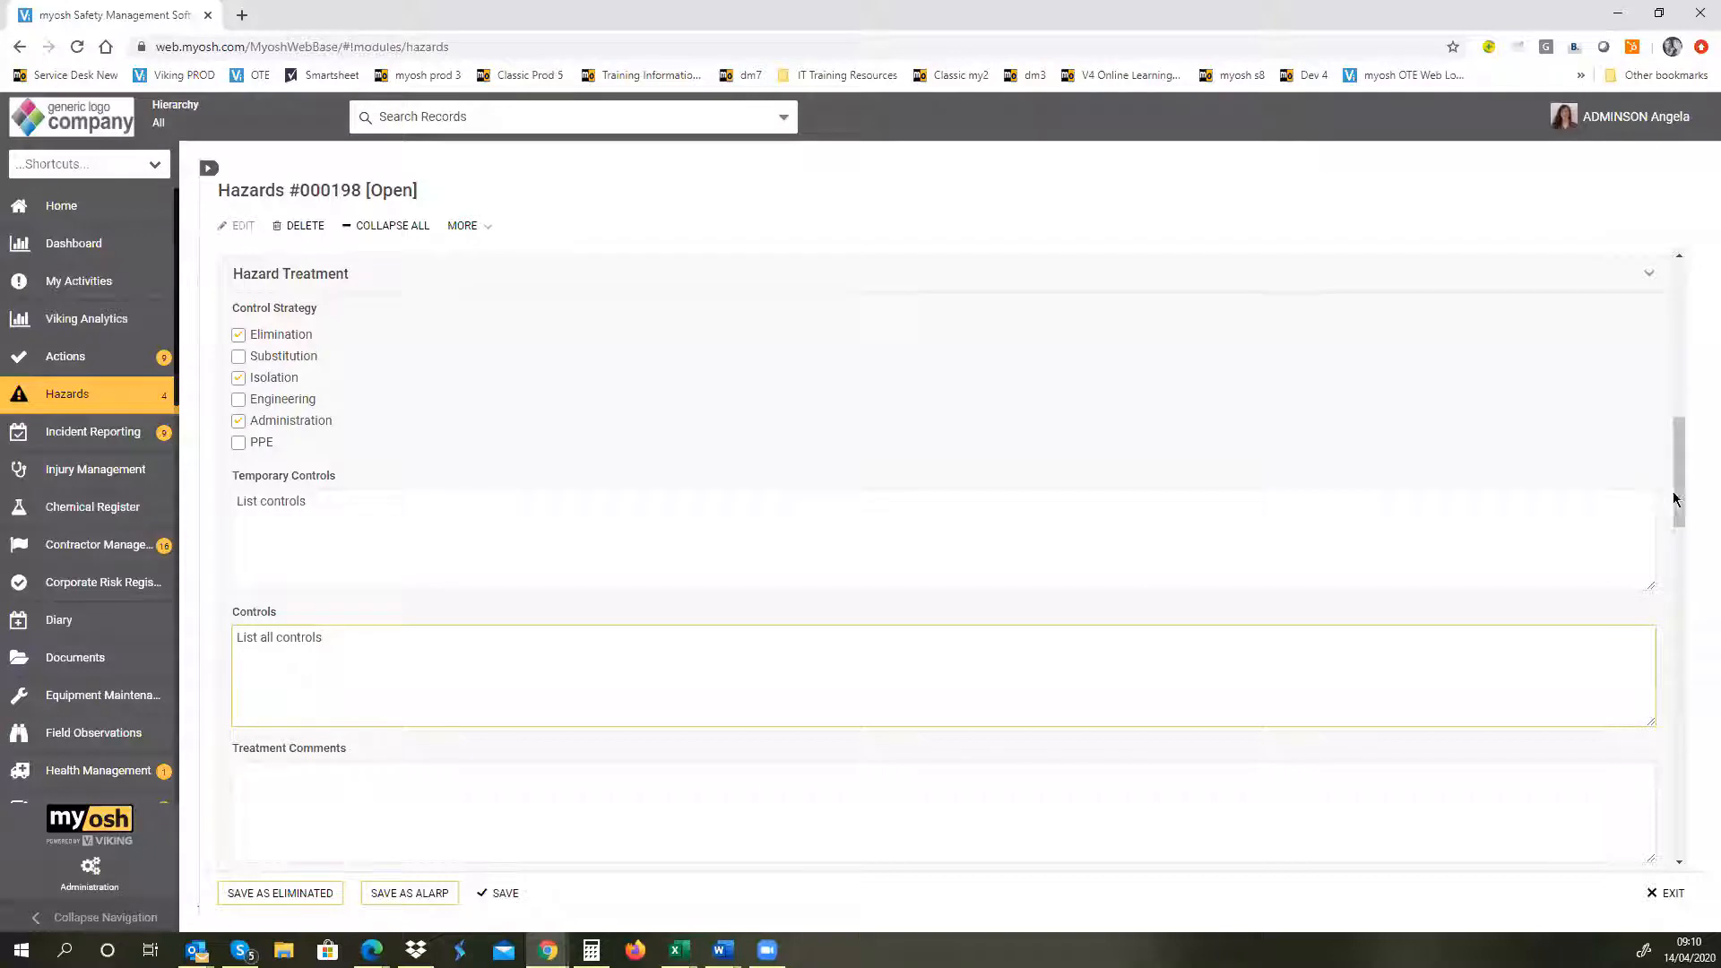
Step: Set the hazard's Residual Risk Rating to 2 (Rare, Minor) under Analysis and Evaluation
left_click_drag(1681, 497, 1692, 542)
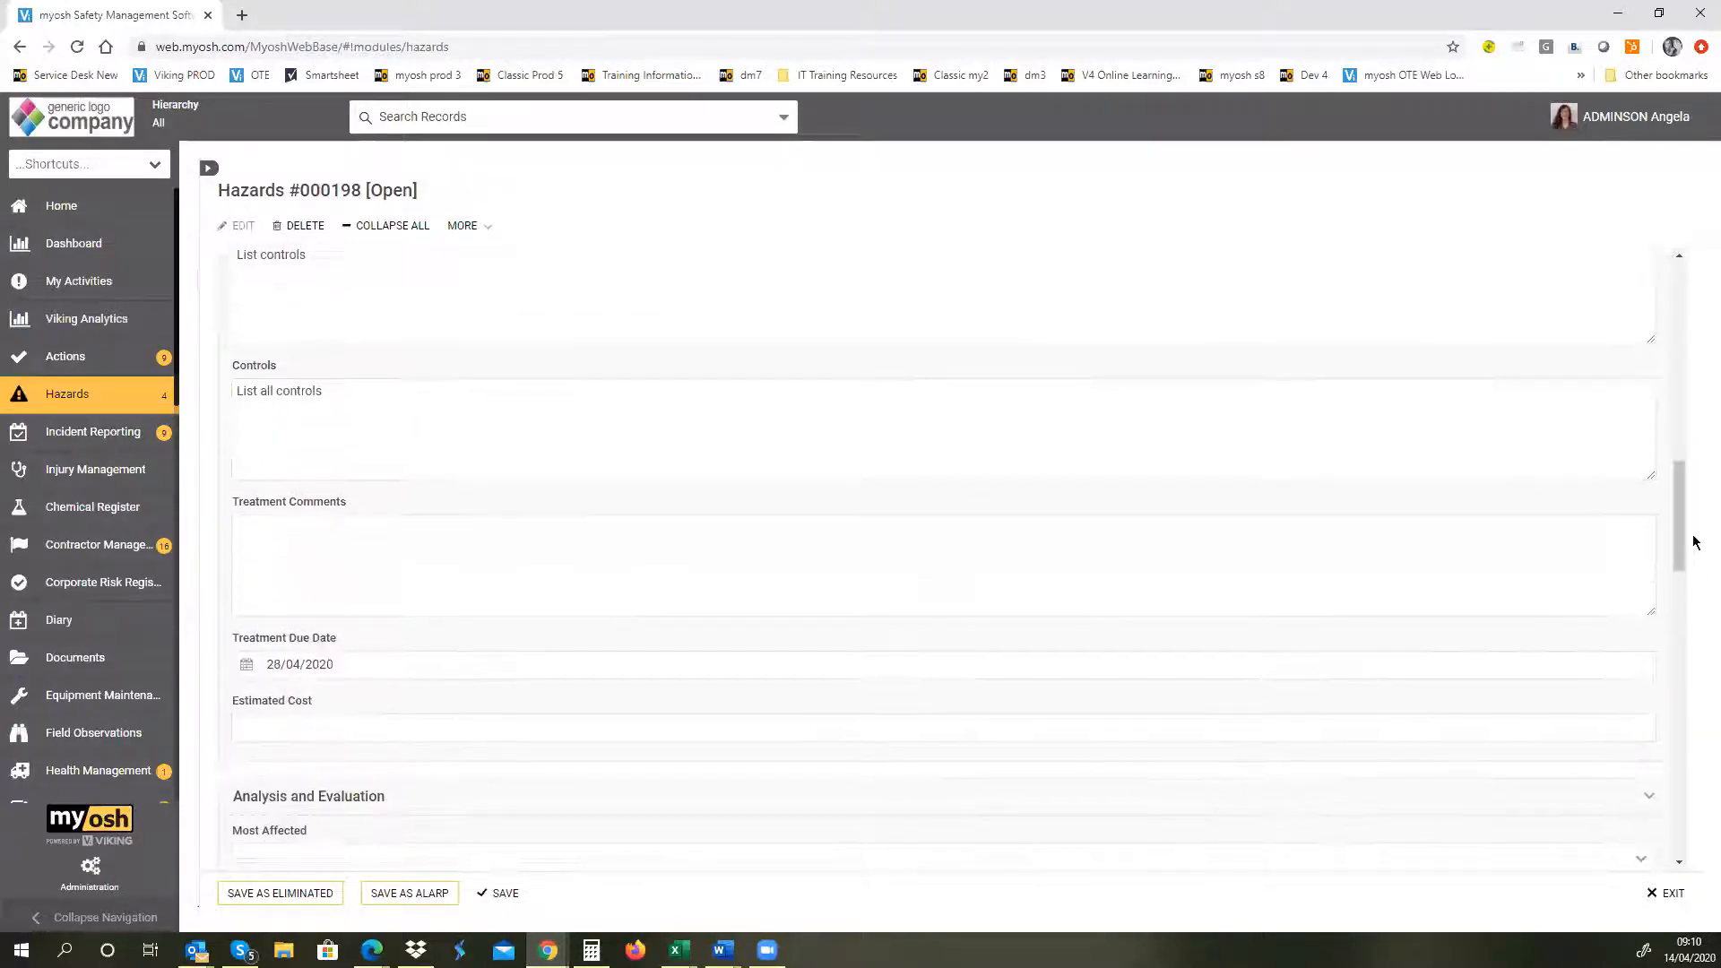
left_click(241, 564)
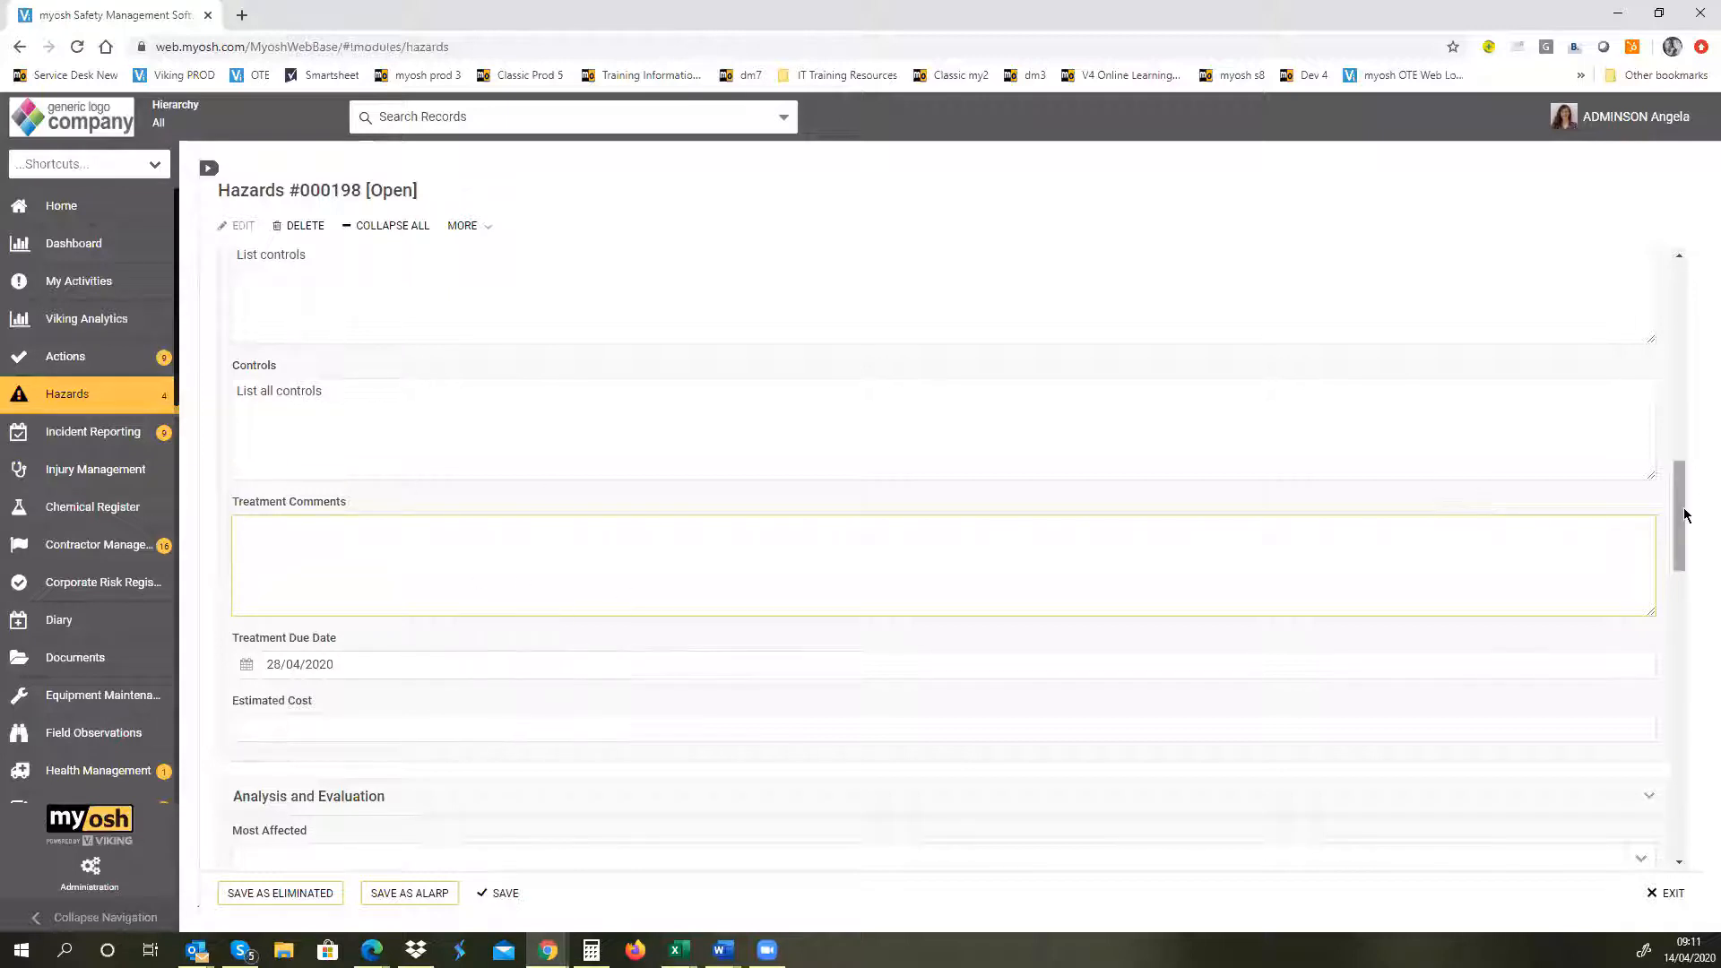
left_click_drag(1681, 513, 1693, 607)
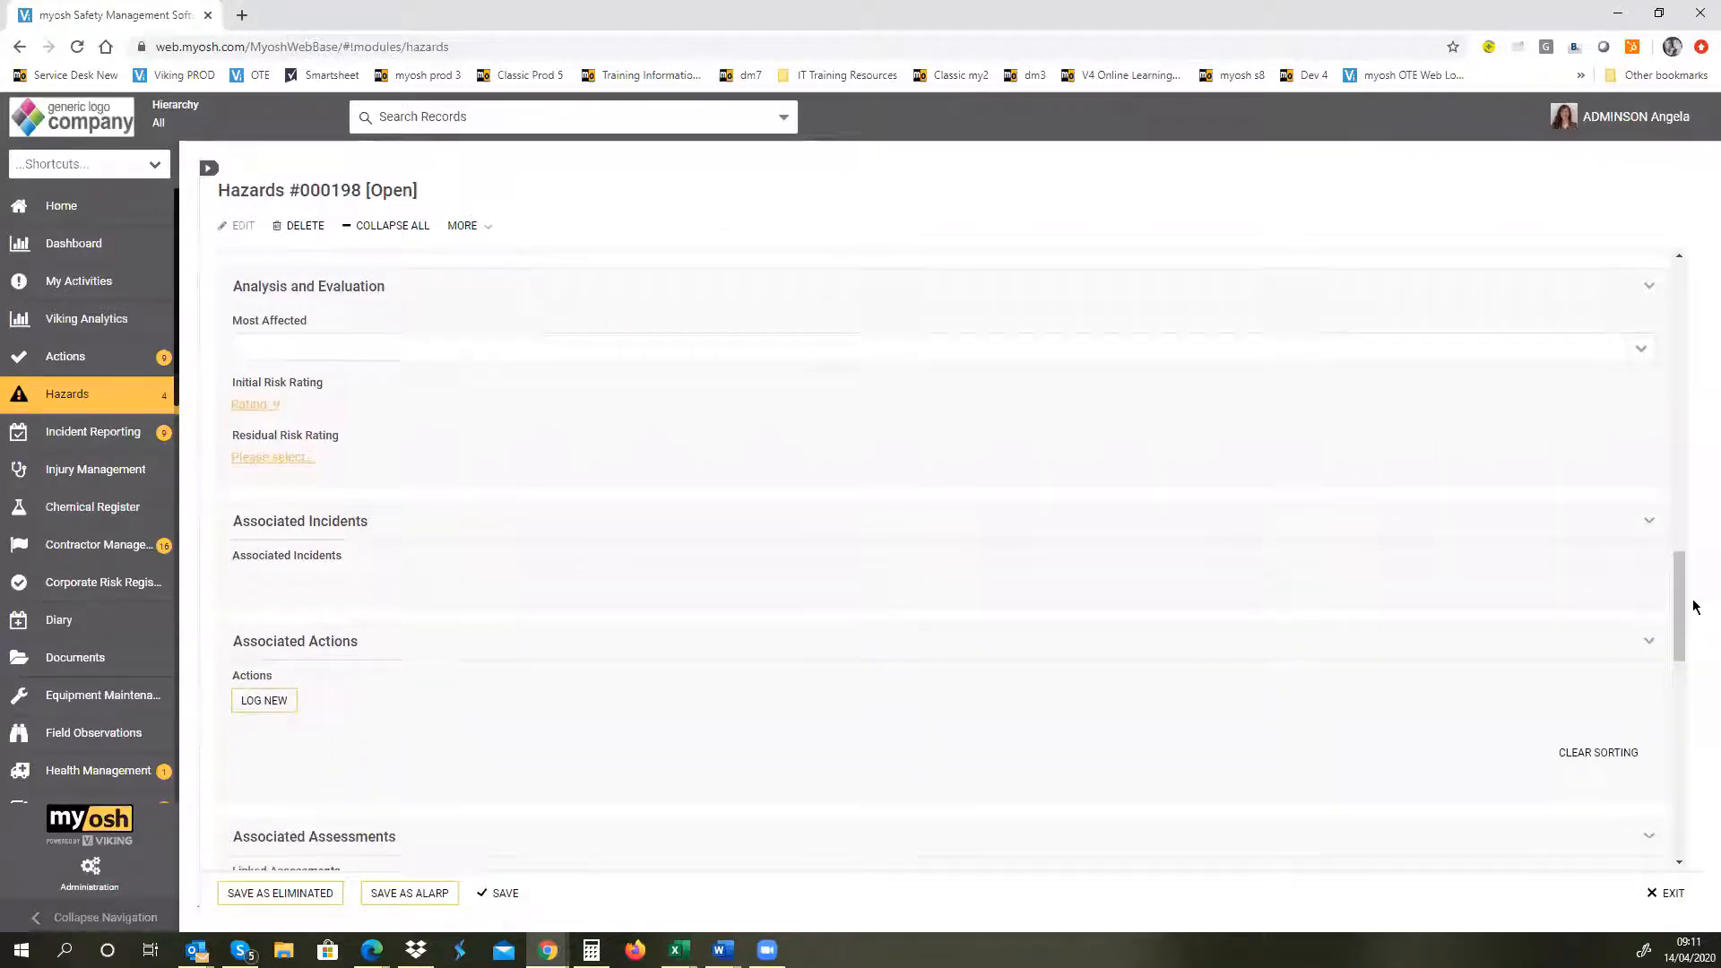
left_click(273, 458)
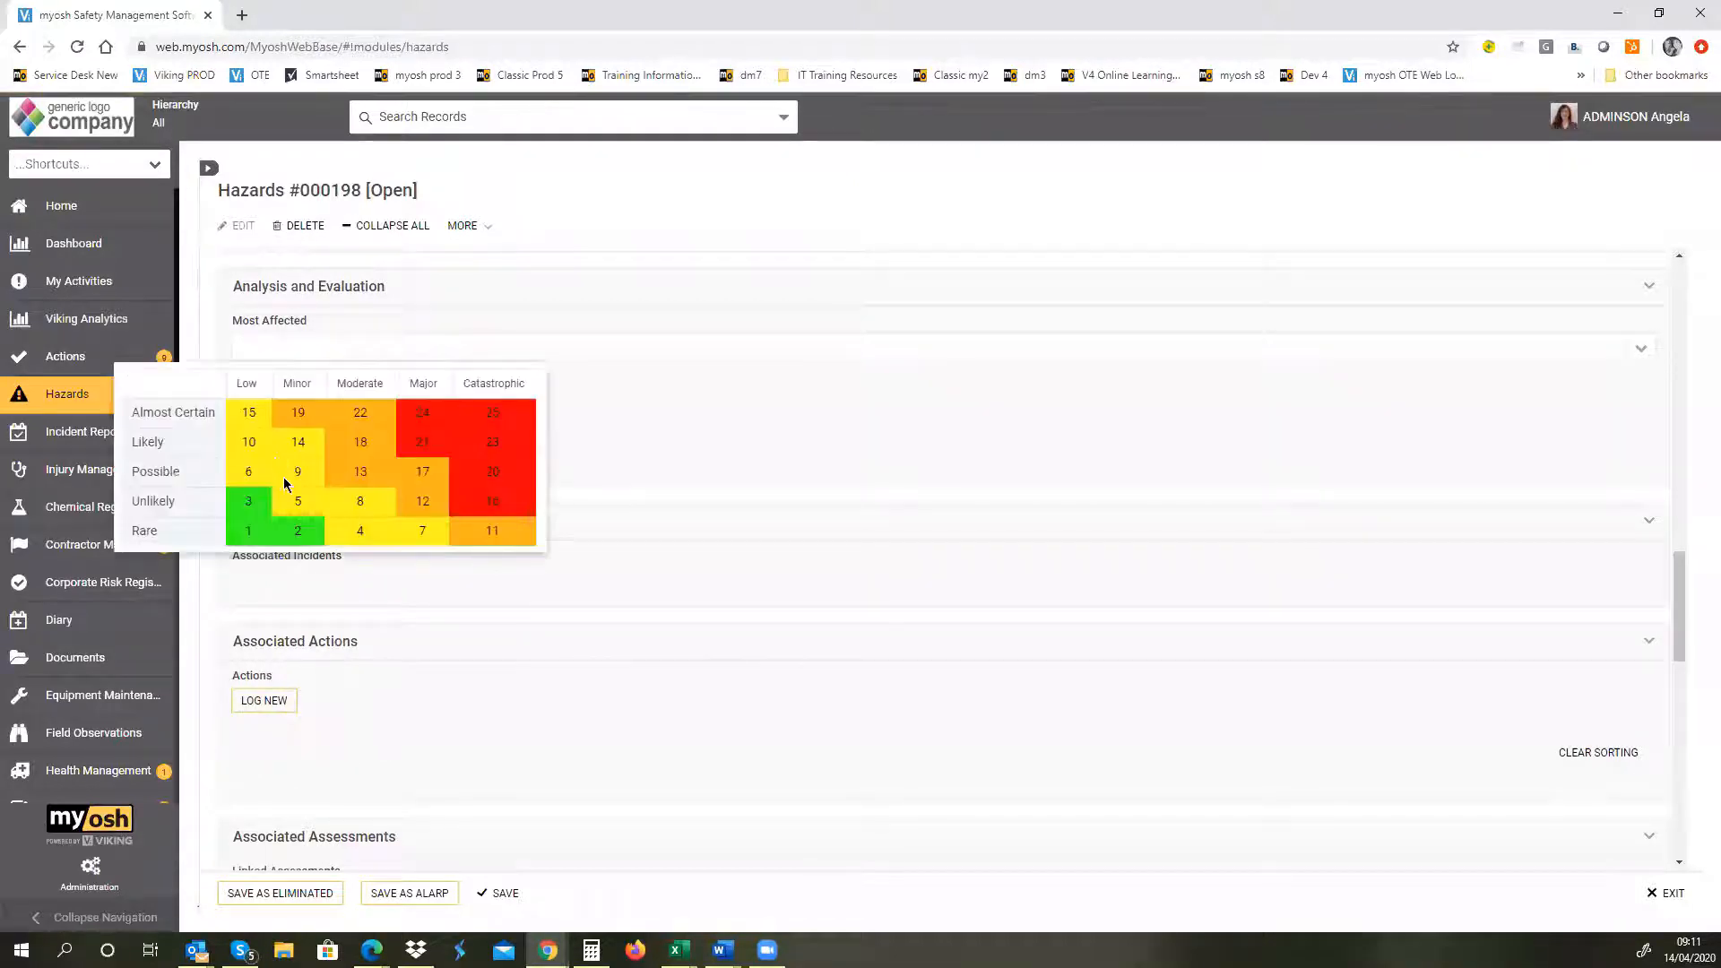
left_click(299, 536)
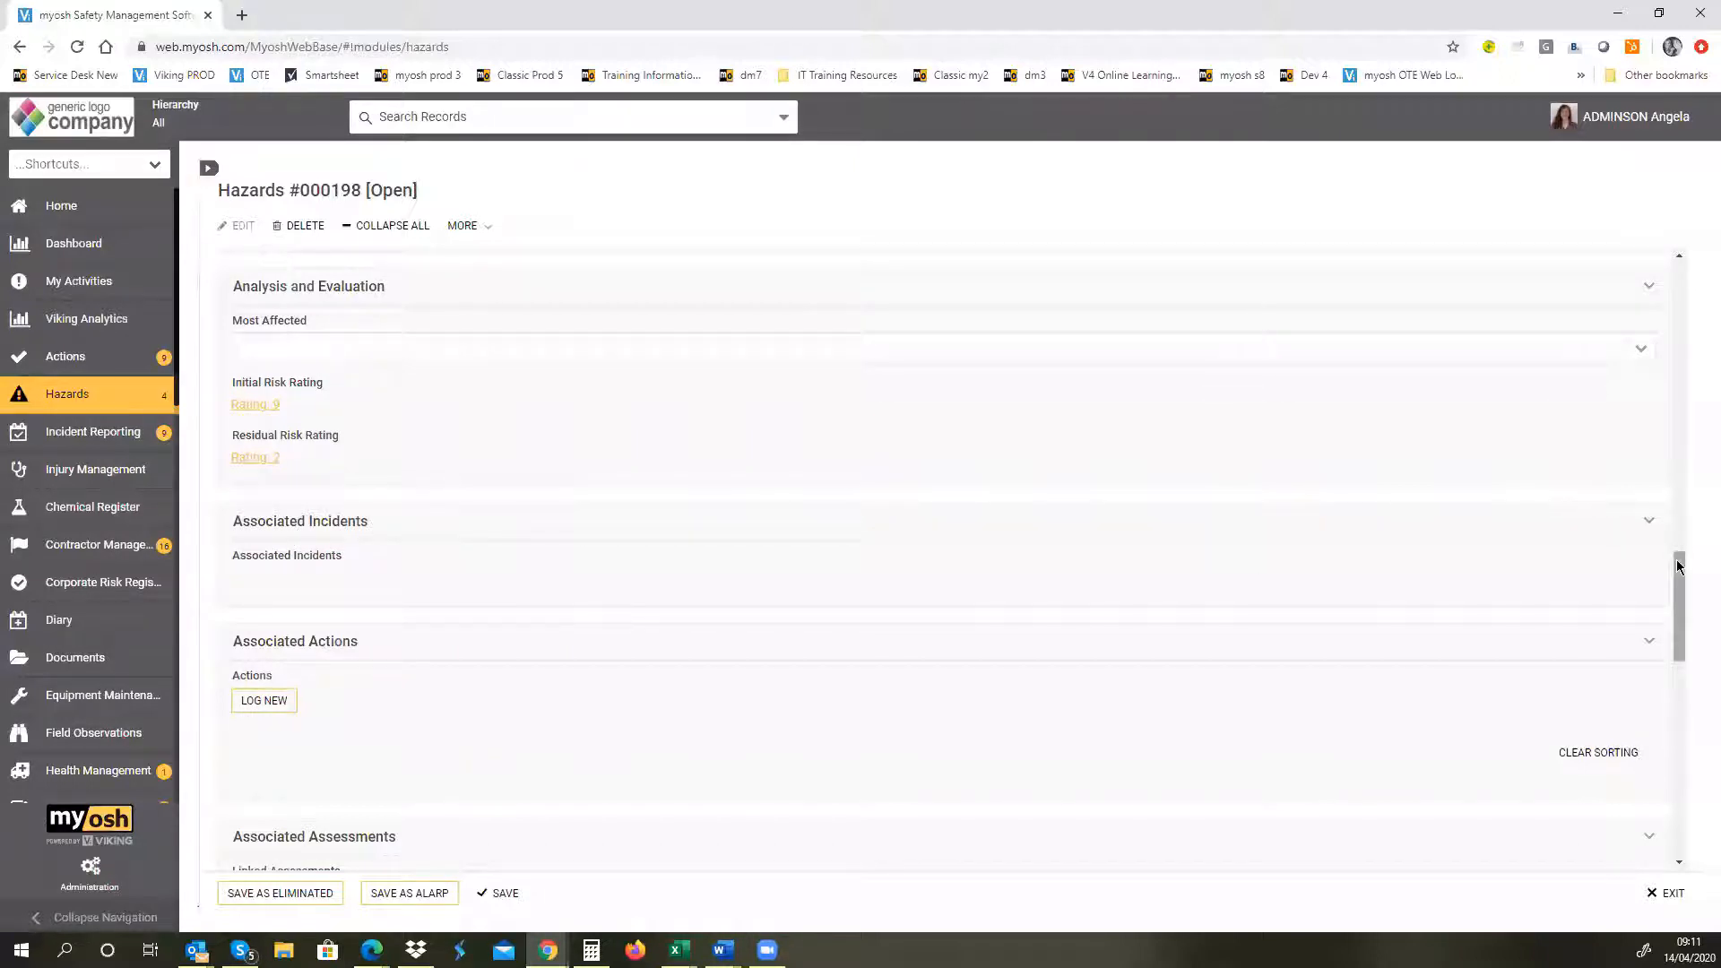
Step: Log a new associated action for the hazard and assign it to the same person who is accountable
right_click(1674, 592)
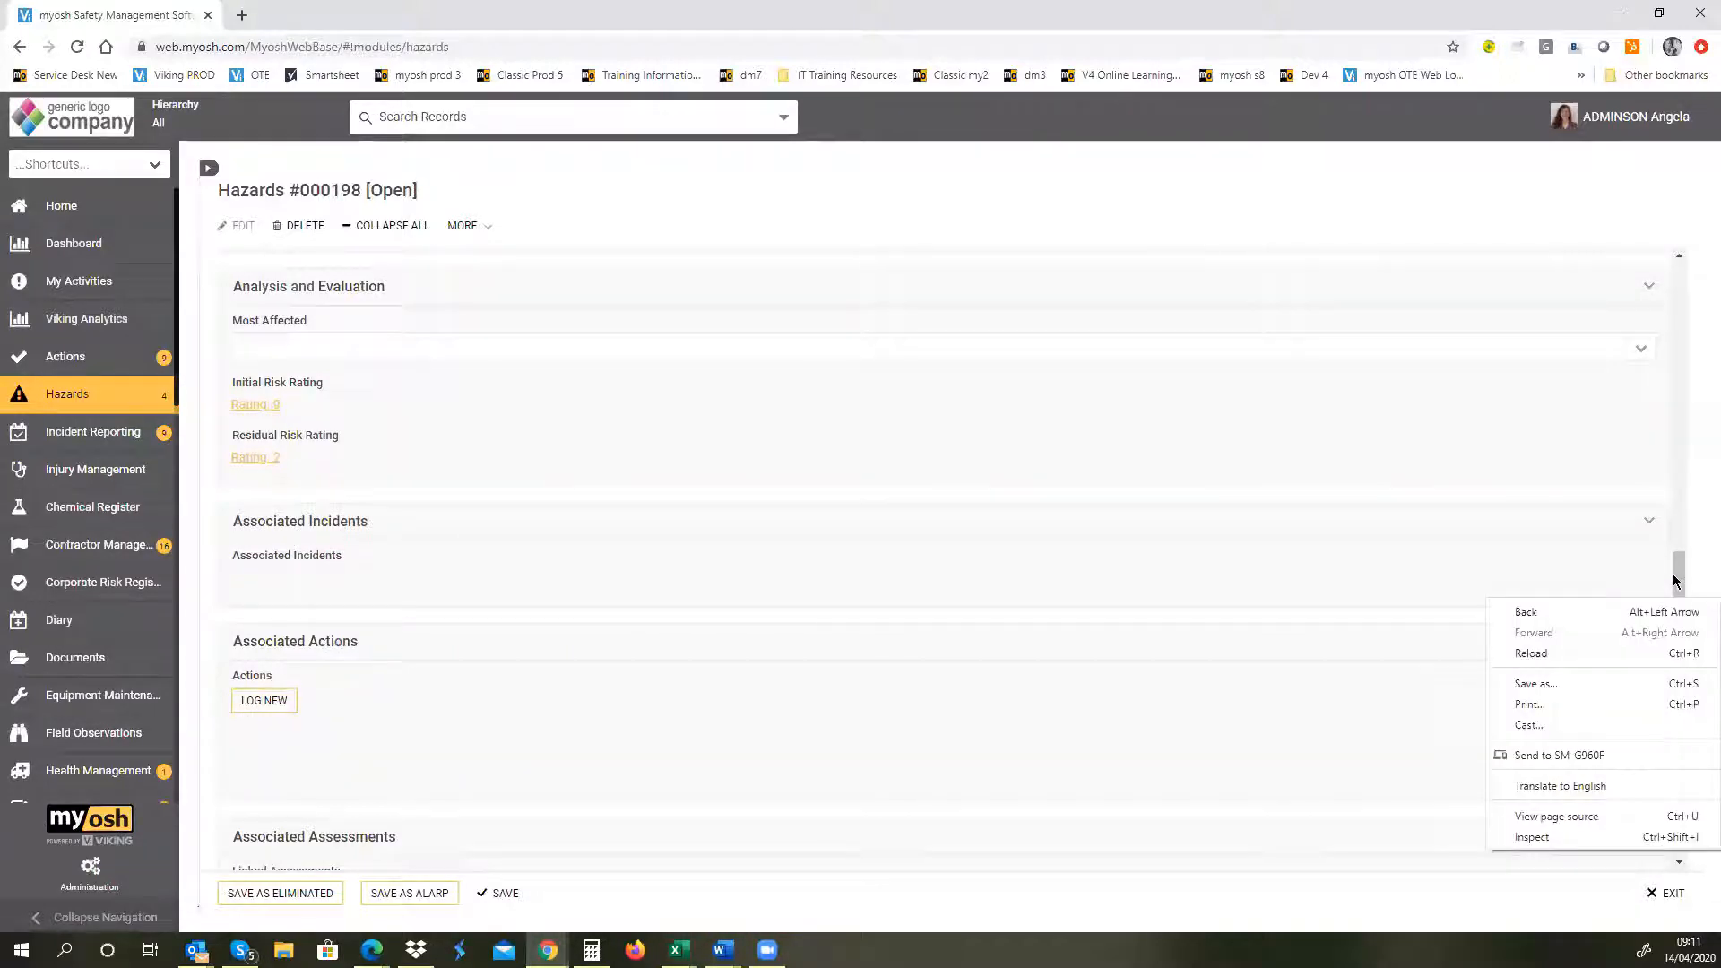
left_click(1675, 580)
left_click_drag(1674, 577, 1694, 634)
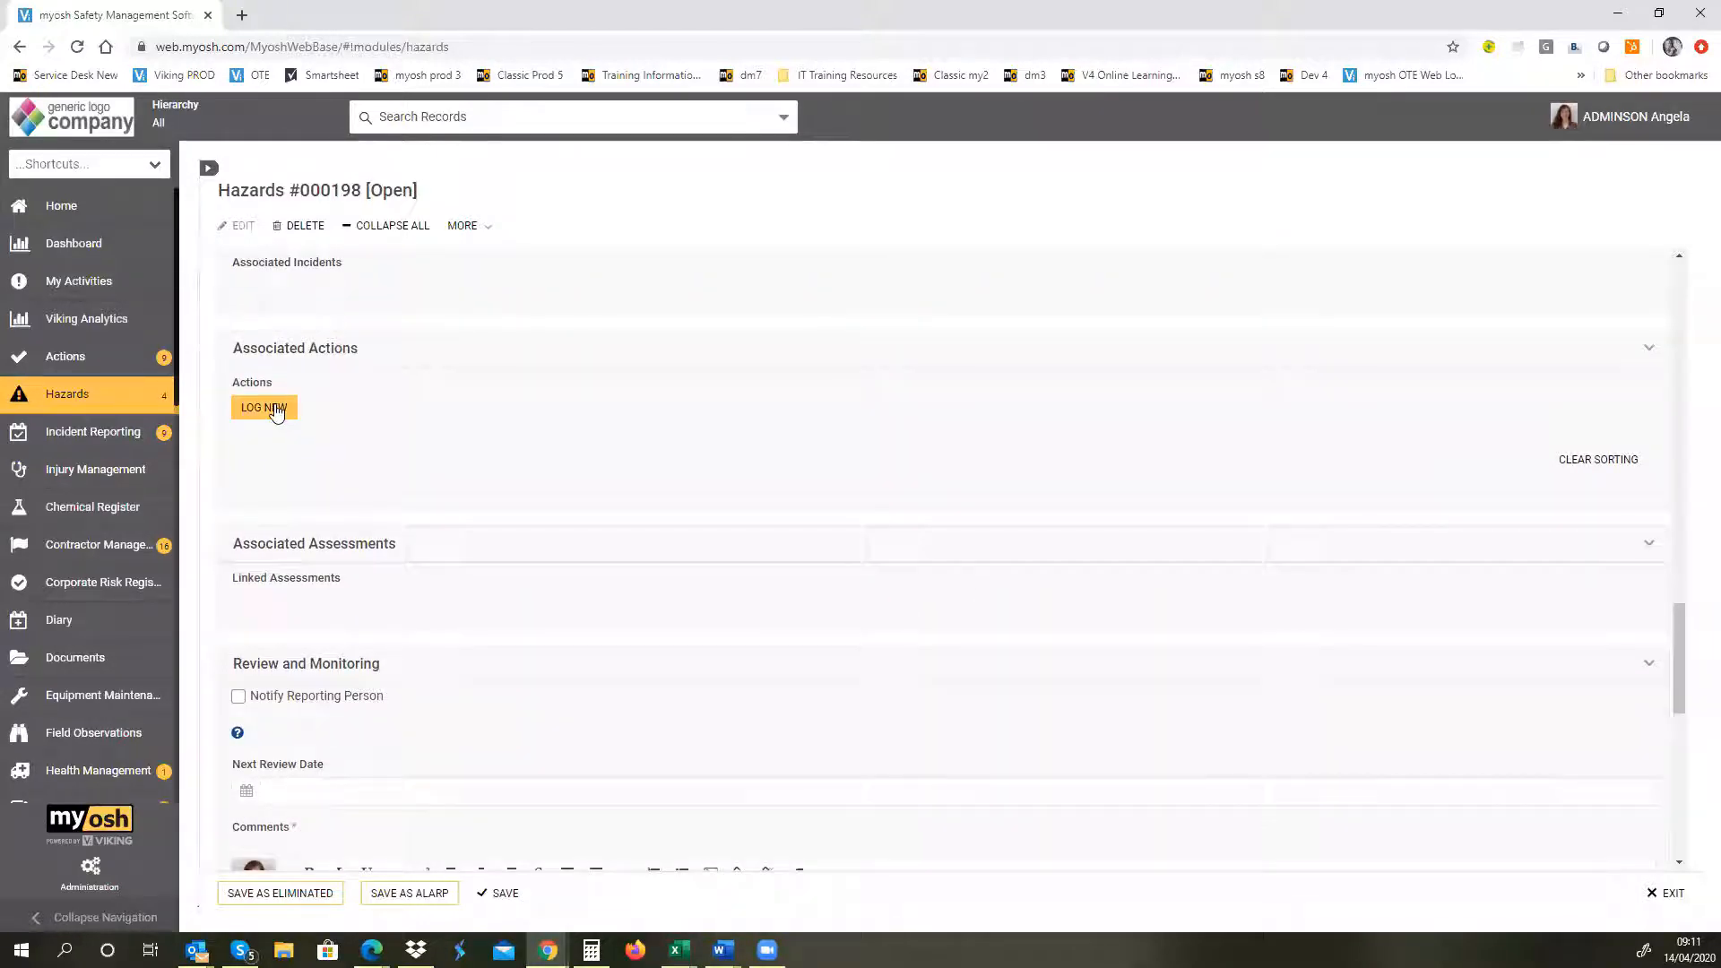
left_click(263, 406)
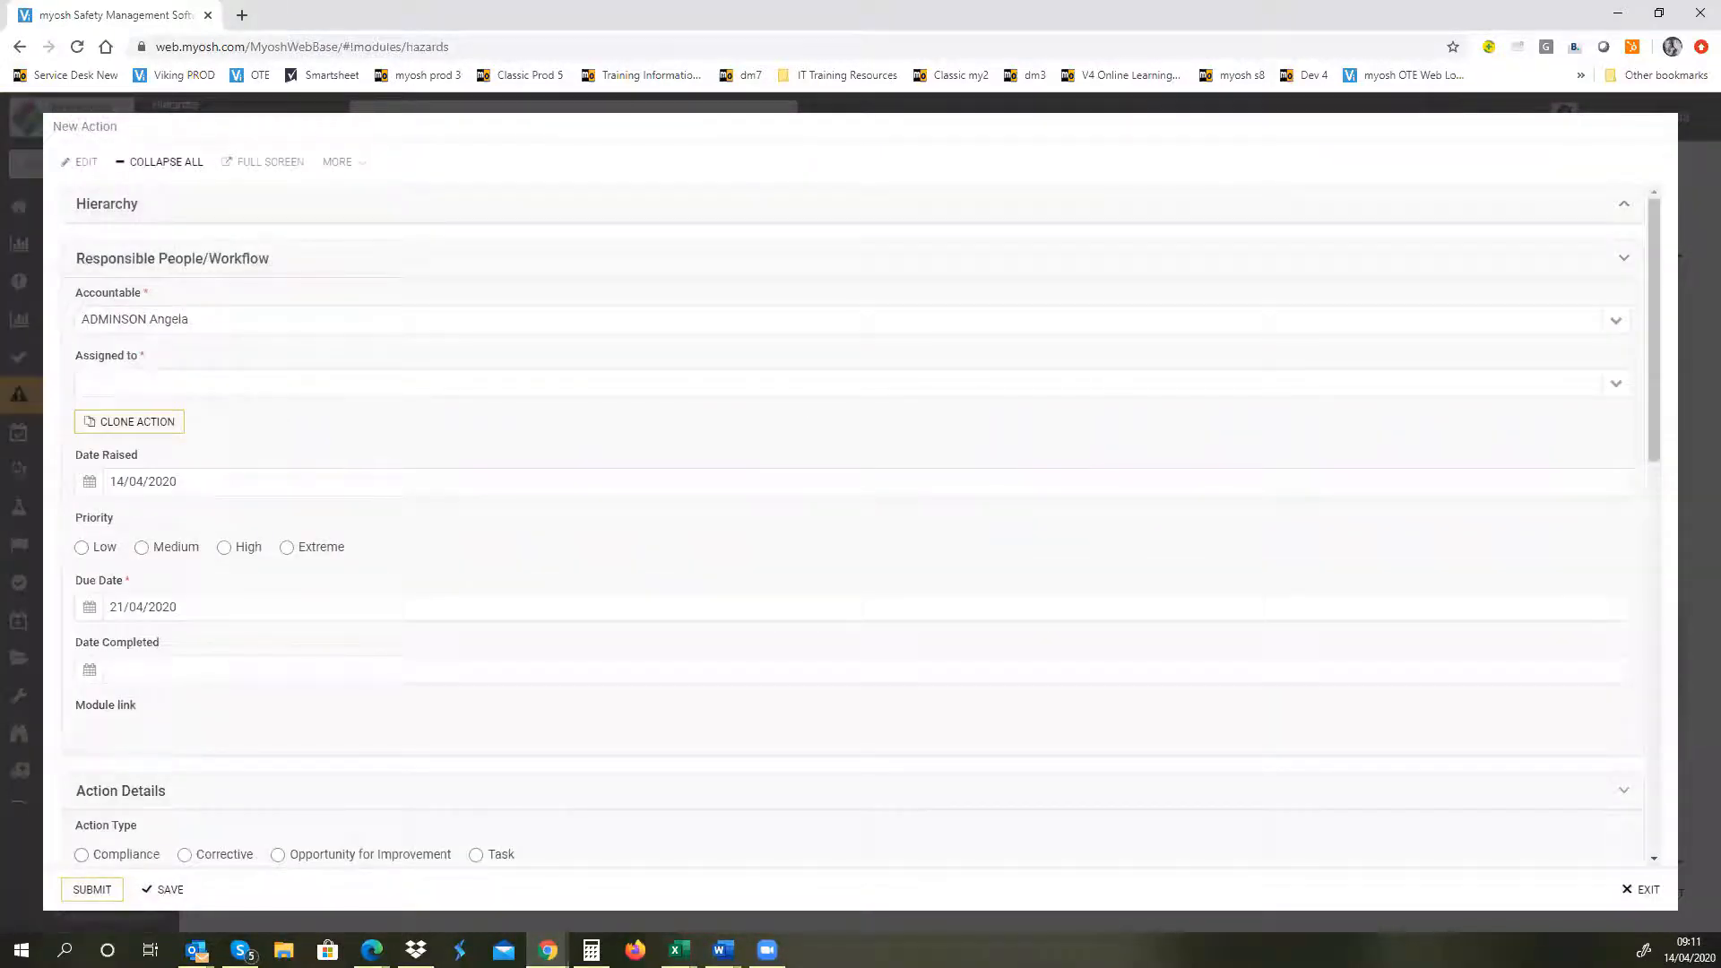
left_click(1614, 386)
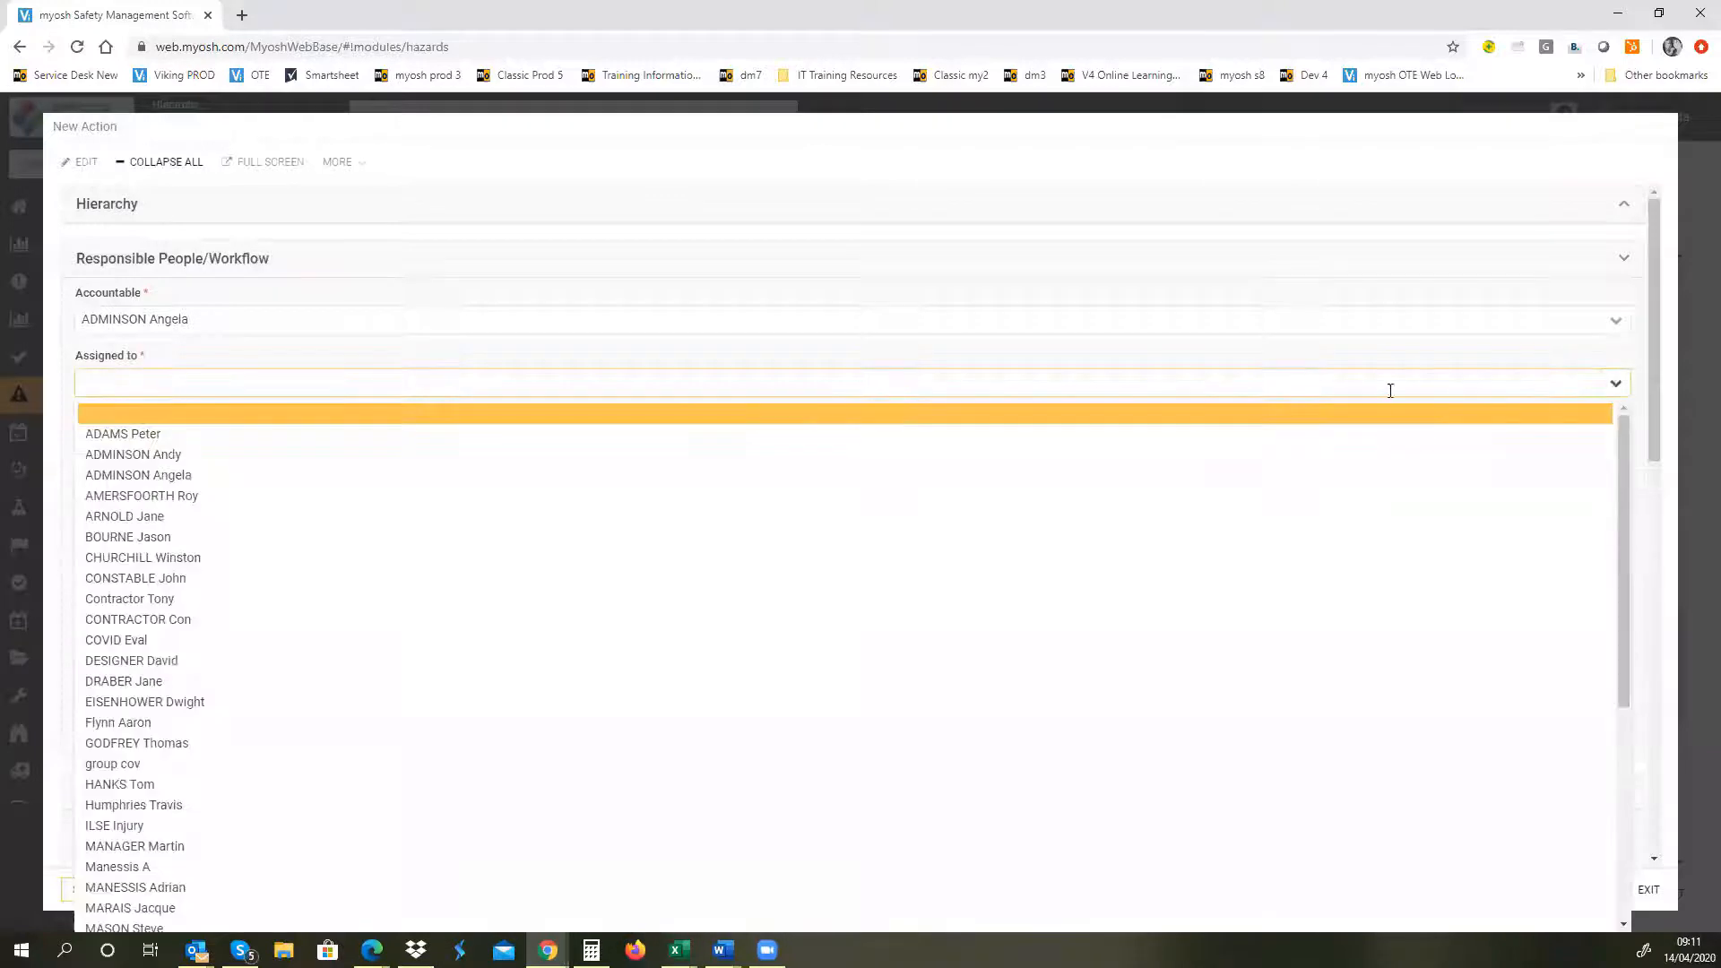
left_click(1209, 485)
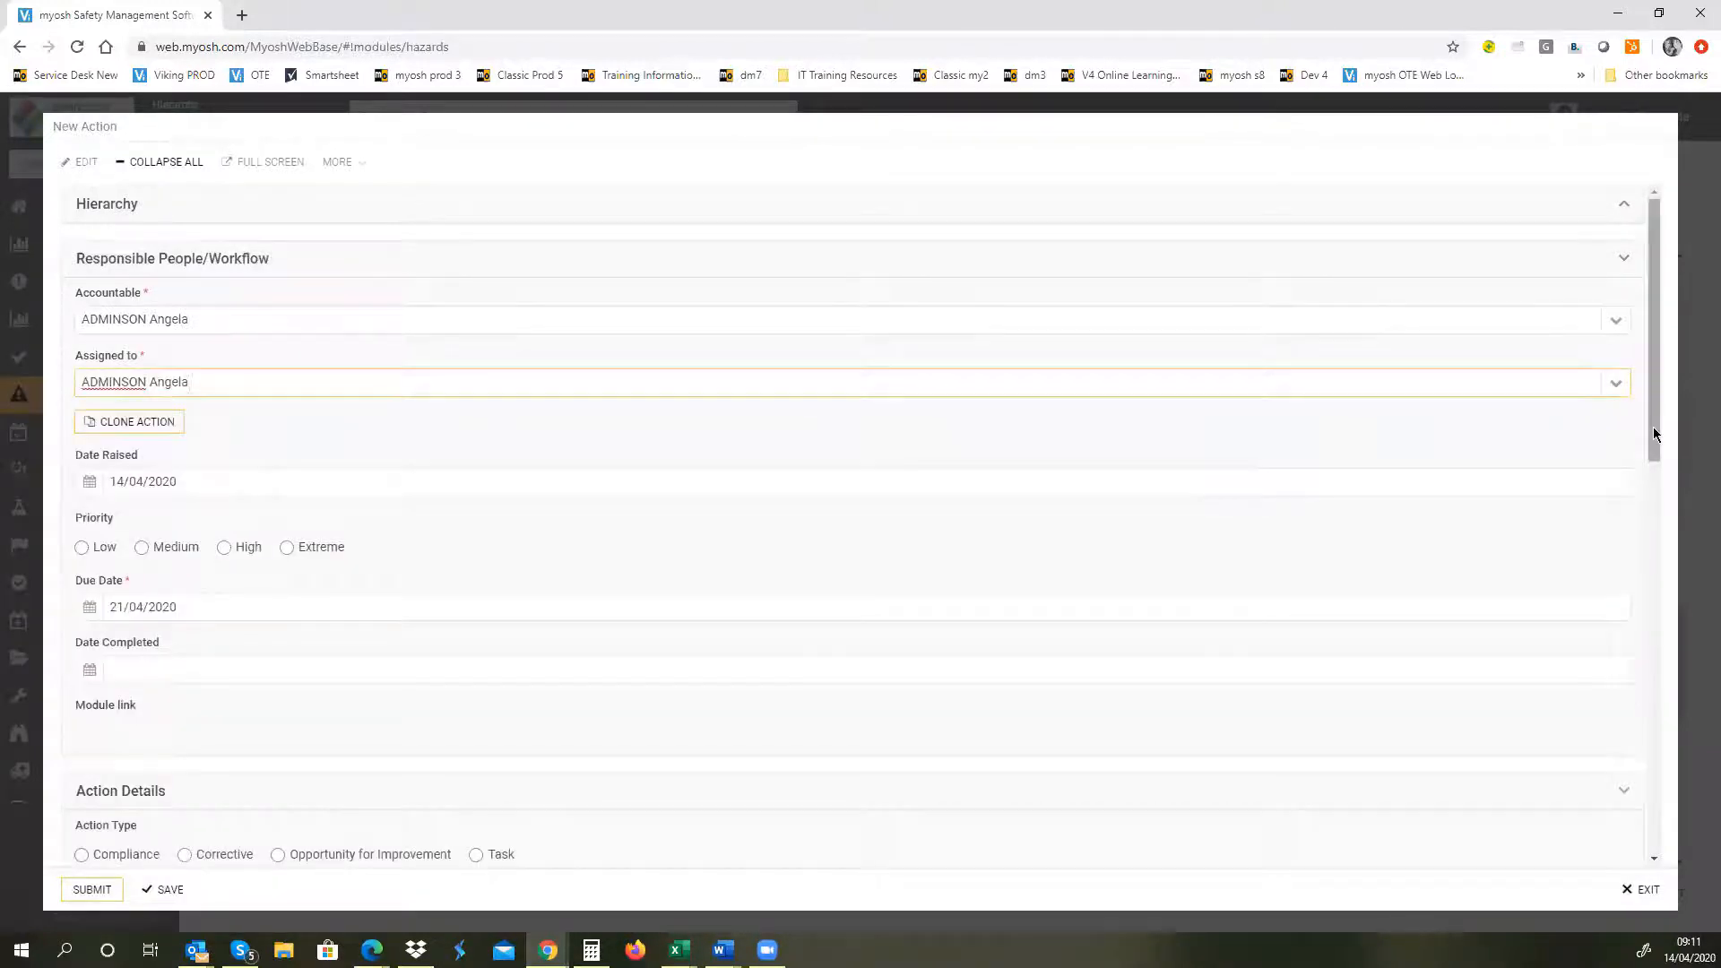
Step: Set the new action's Priority to Low and its Action Type to Task
left_click_drag(1653, 434, 1659, 530)
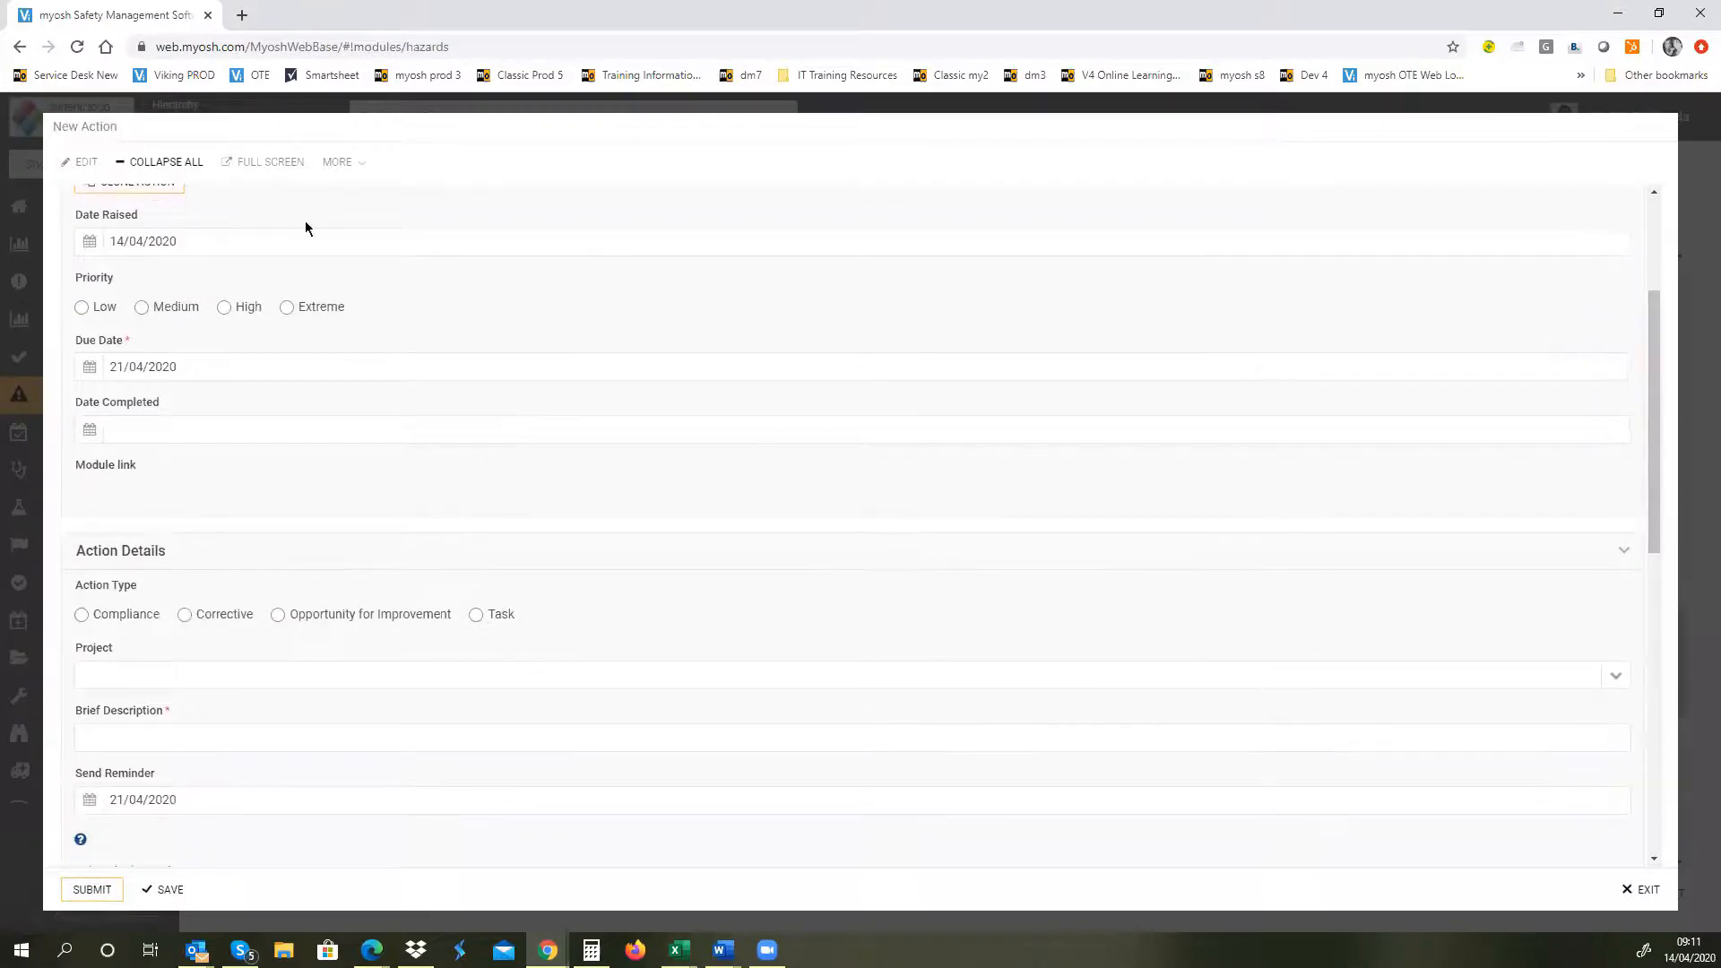
left_click(86, 309)
left_click(475, 615)
Step: Enter "Hazard Review" as the Brief Description of the new action
left_click_drag(1655, 511, 1684, 634)
left_click(219, 416)
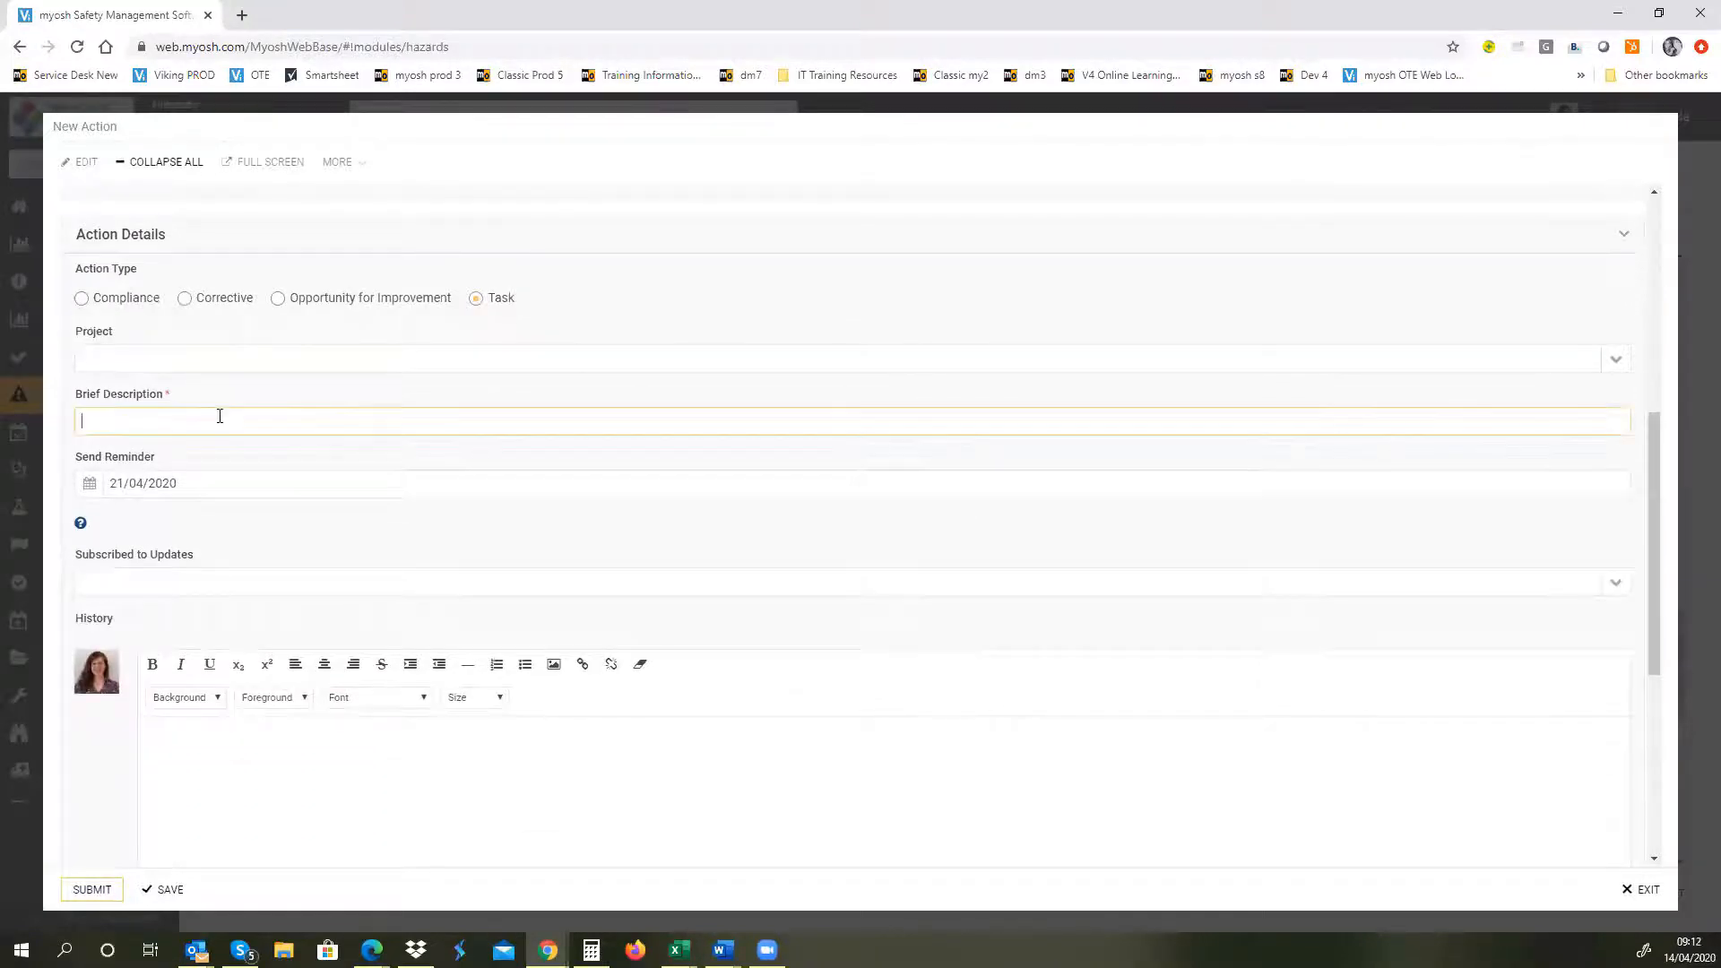
type("Hazard Review")
Step: Enter "Details" in the History of the new action
left_click_drag(1652, 656, 1652, 794)
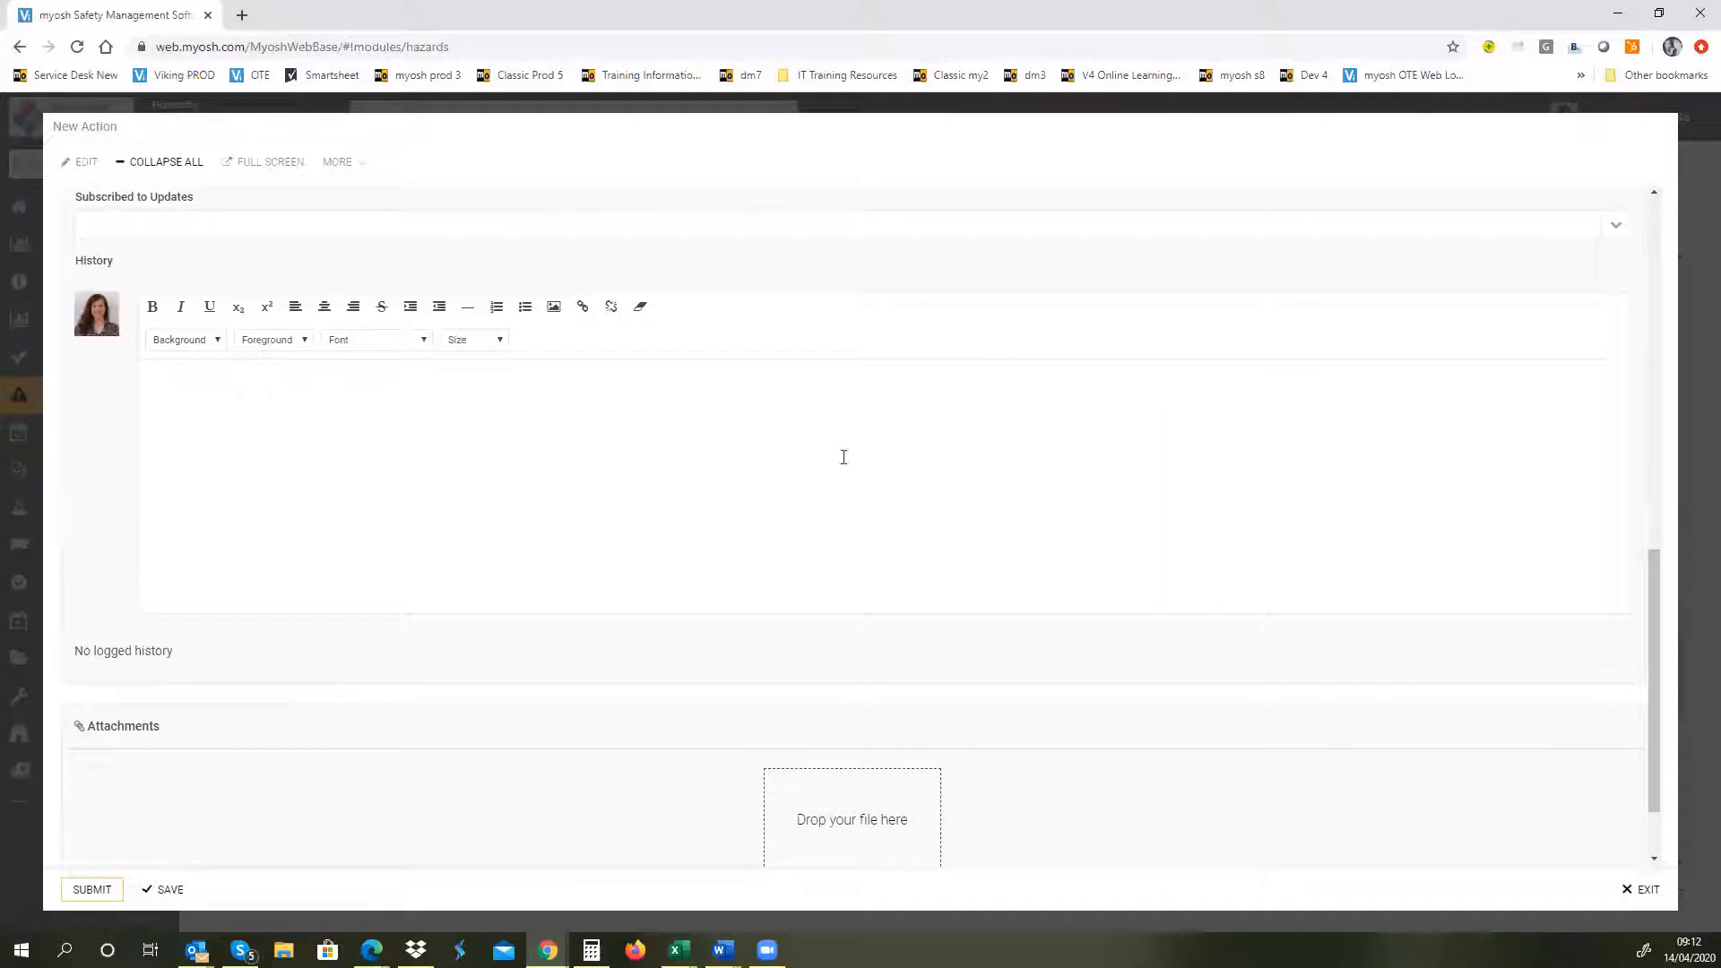
left_click(401, 457)
type("Details")
key("Return")
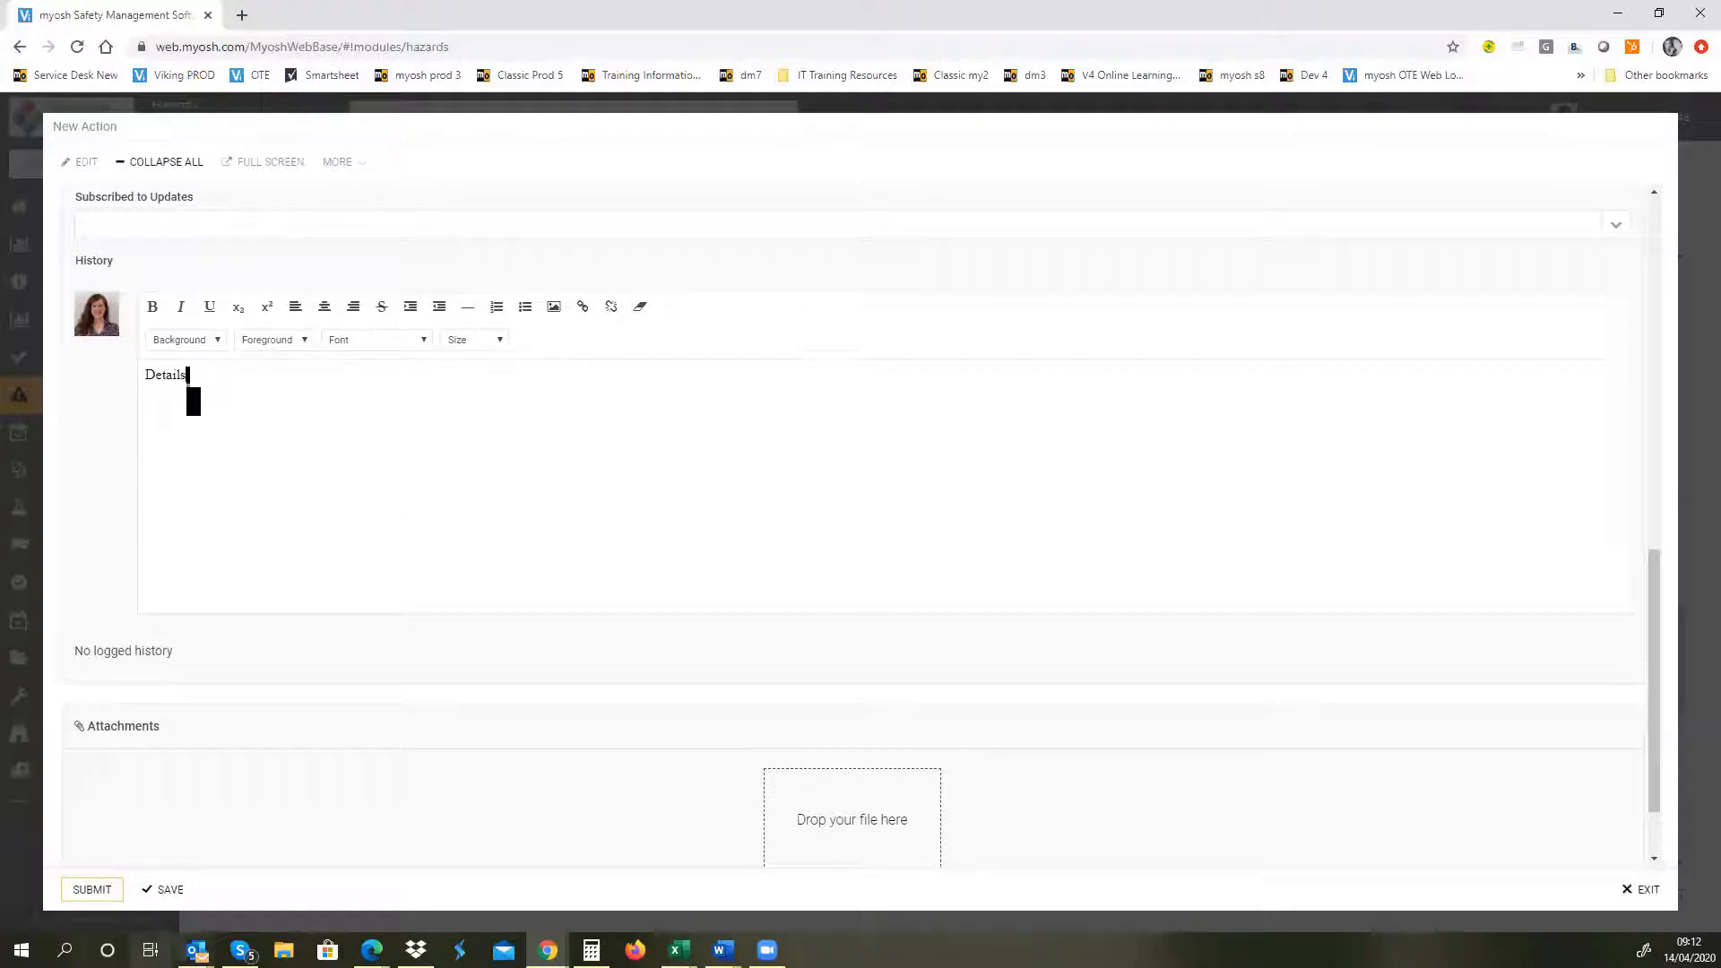
Step: Submit the new action and enable Notify Reporting Person in the hazard's Review and Monitoring section
left_click(92, 890)
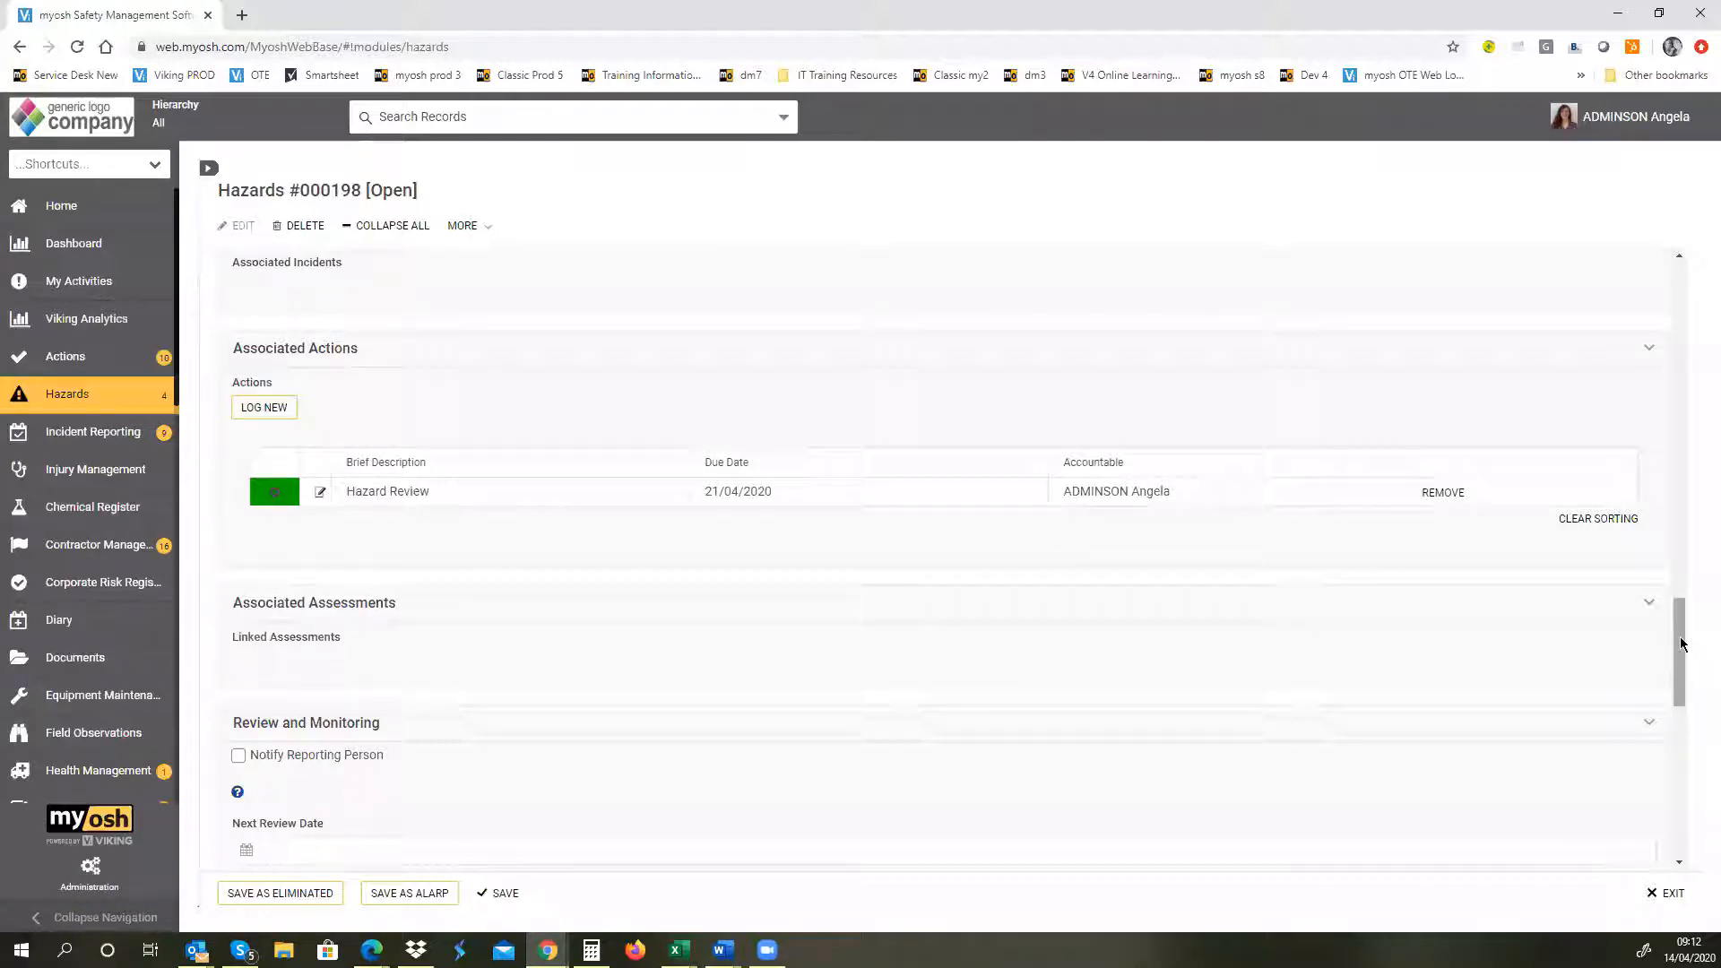
left_click_drag(1682, 643, 1681, 651)
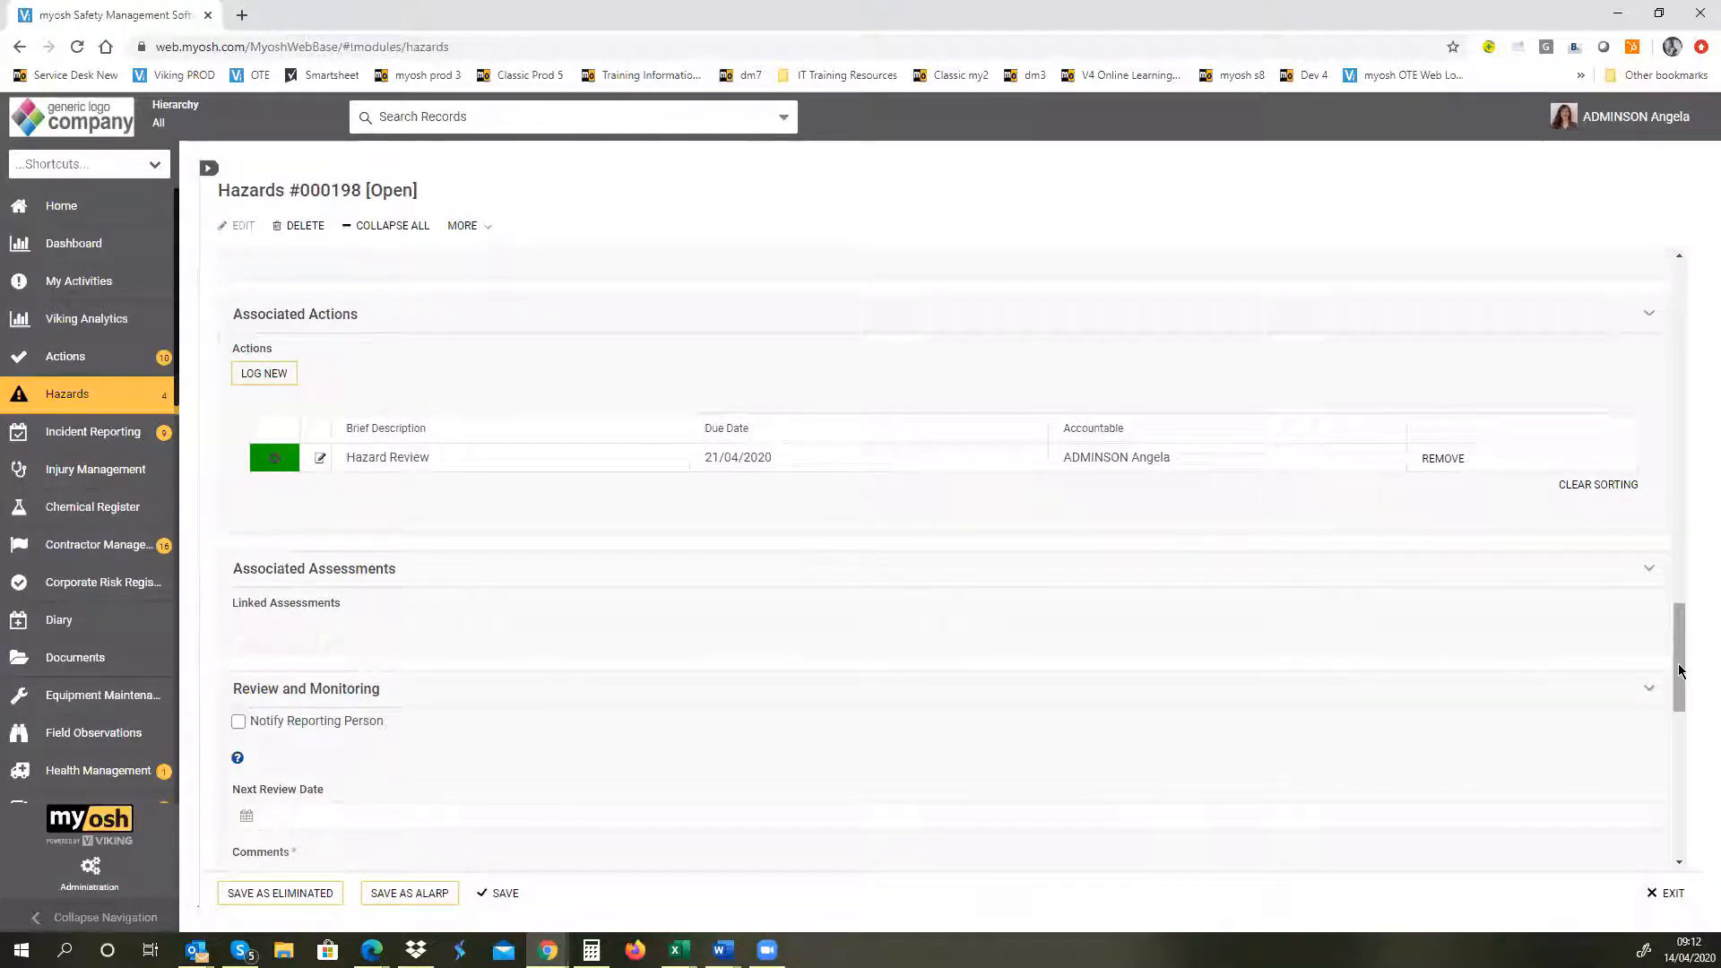
left_click_drag(1678, 671, 1694, 731)
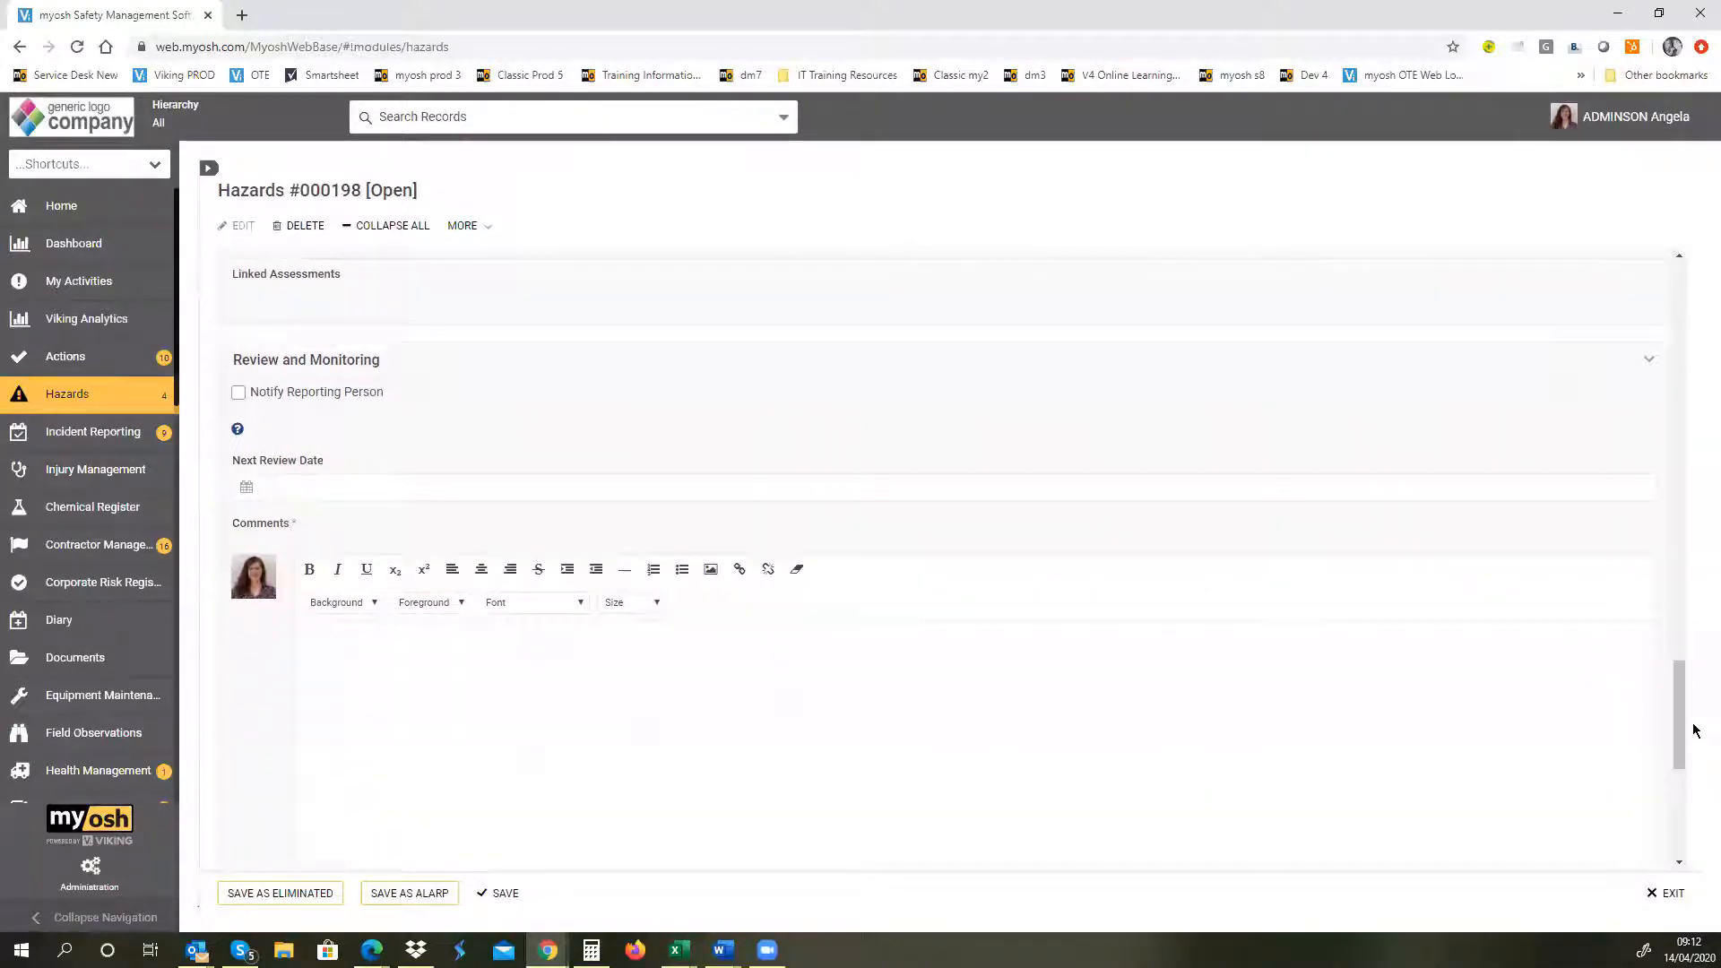
left_click(237, 395)
Step: Set the hazard's Next Review Date to 24/06/2020
left_click(246, 486)
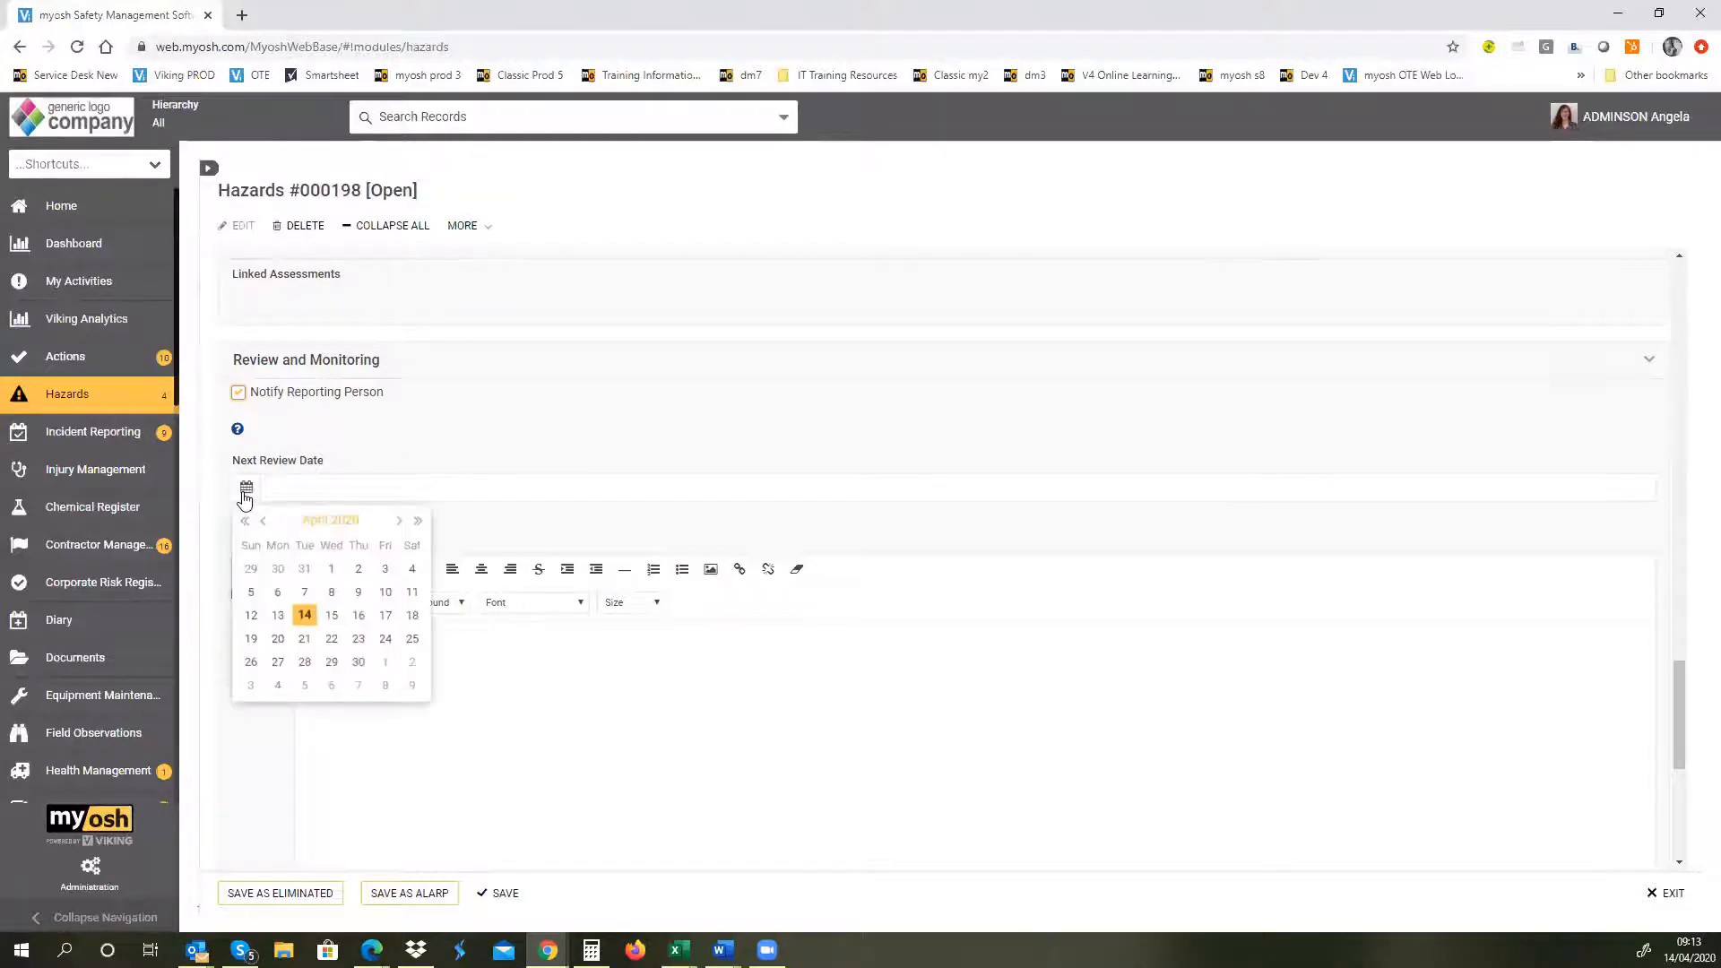
left_click(399, 521)
left_click(399, 520)
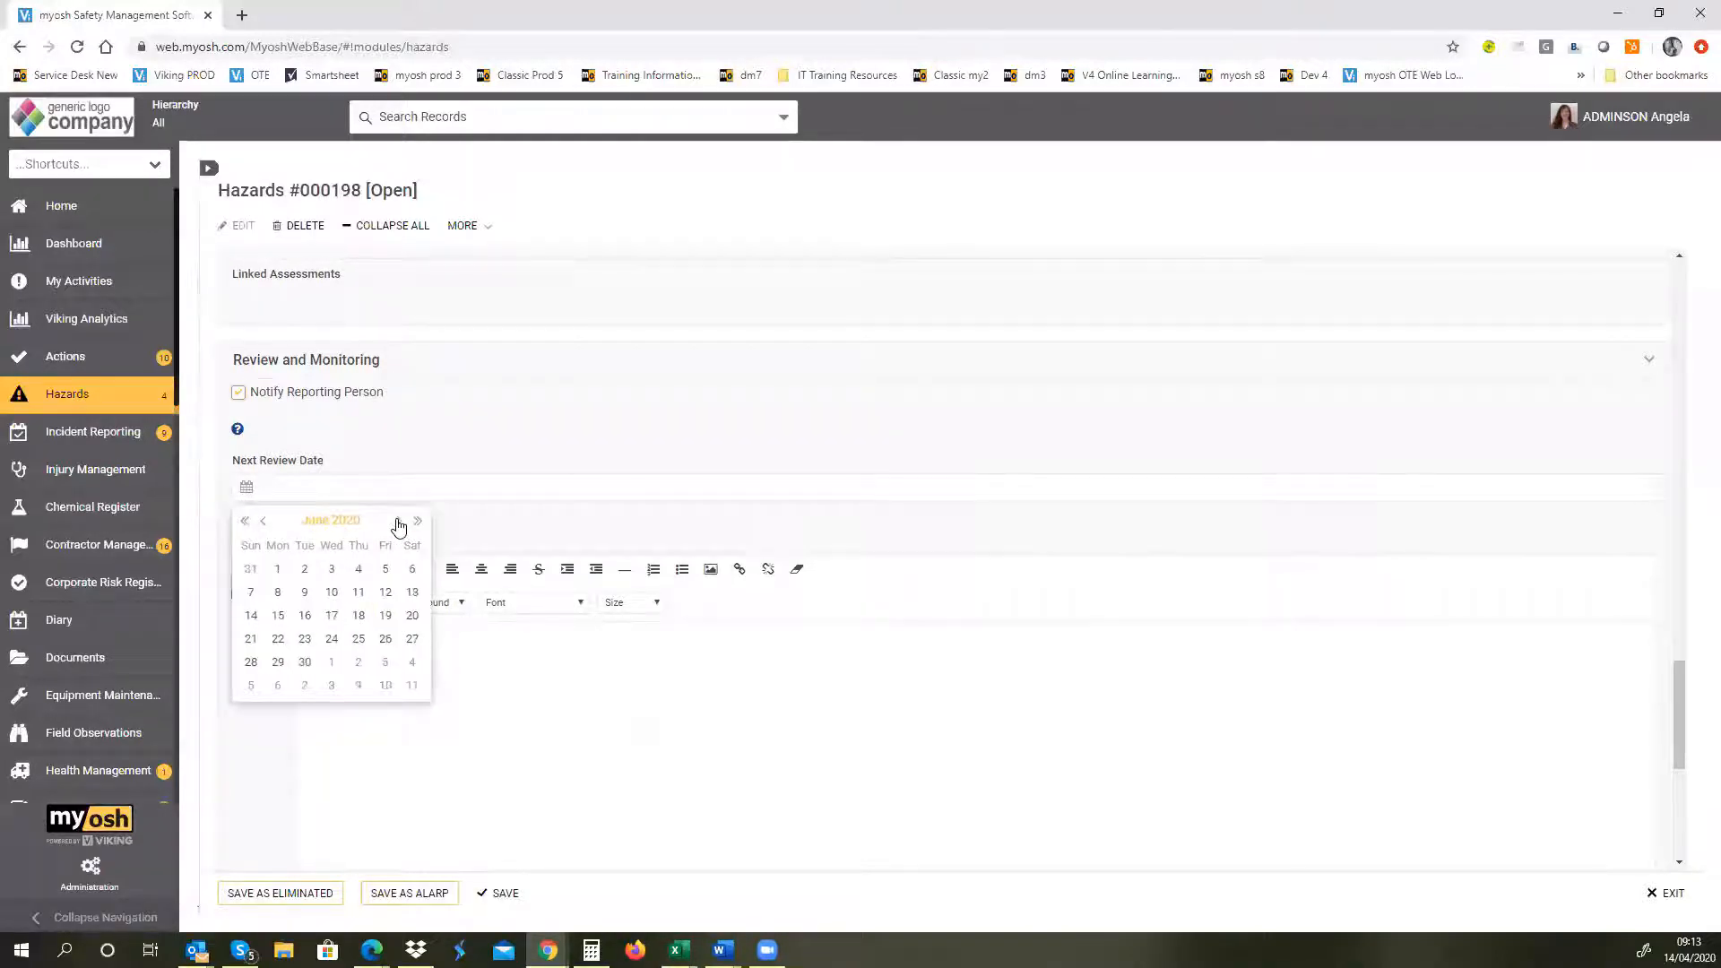
left_click(332, 638)
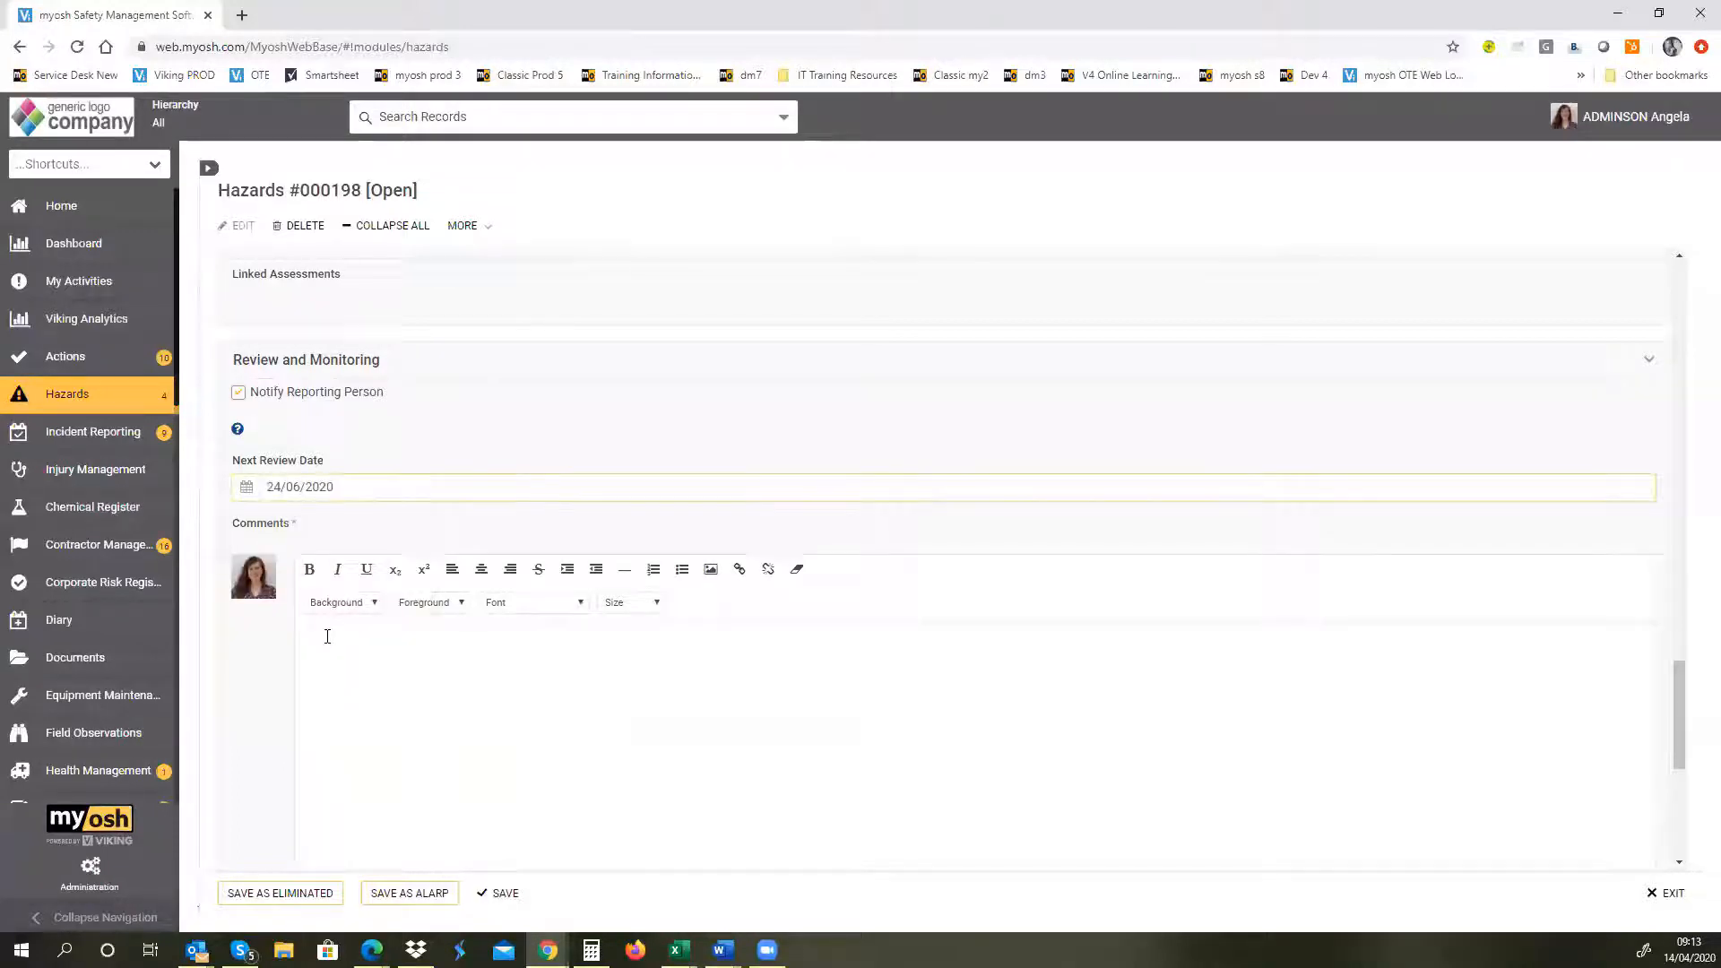
Step: Enter "Details" in the hazard's Comments and save the record as ALARP, accepting the status change
left_click(327, 636)
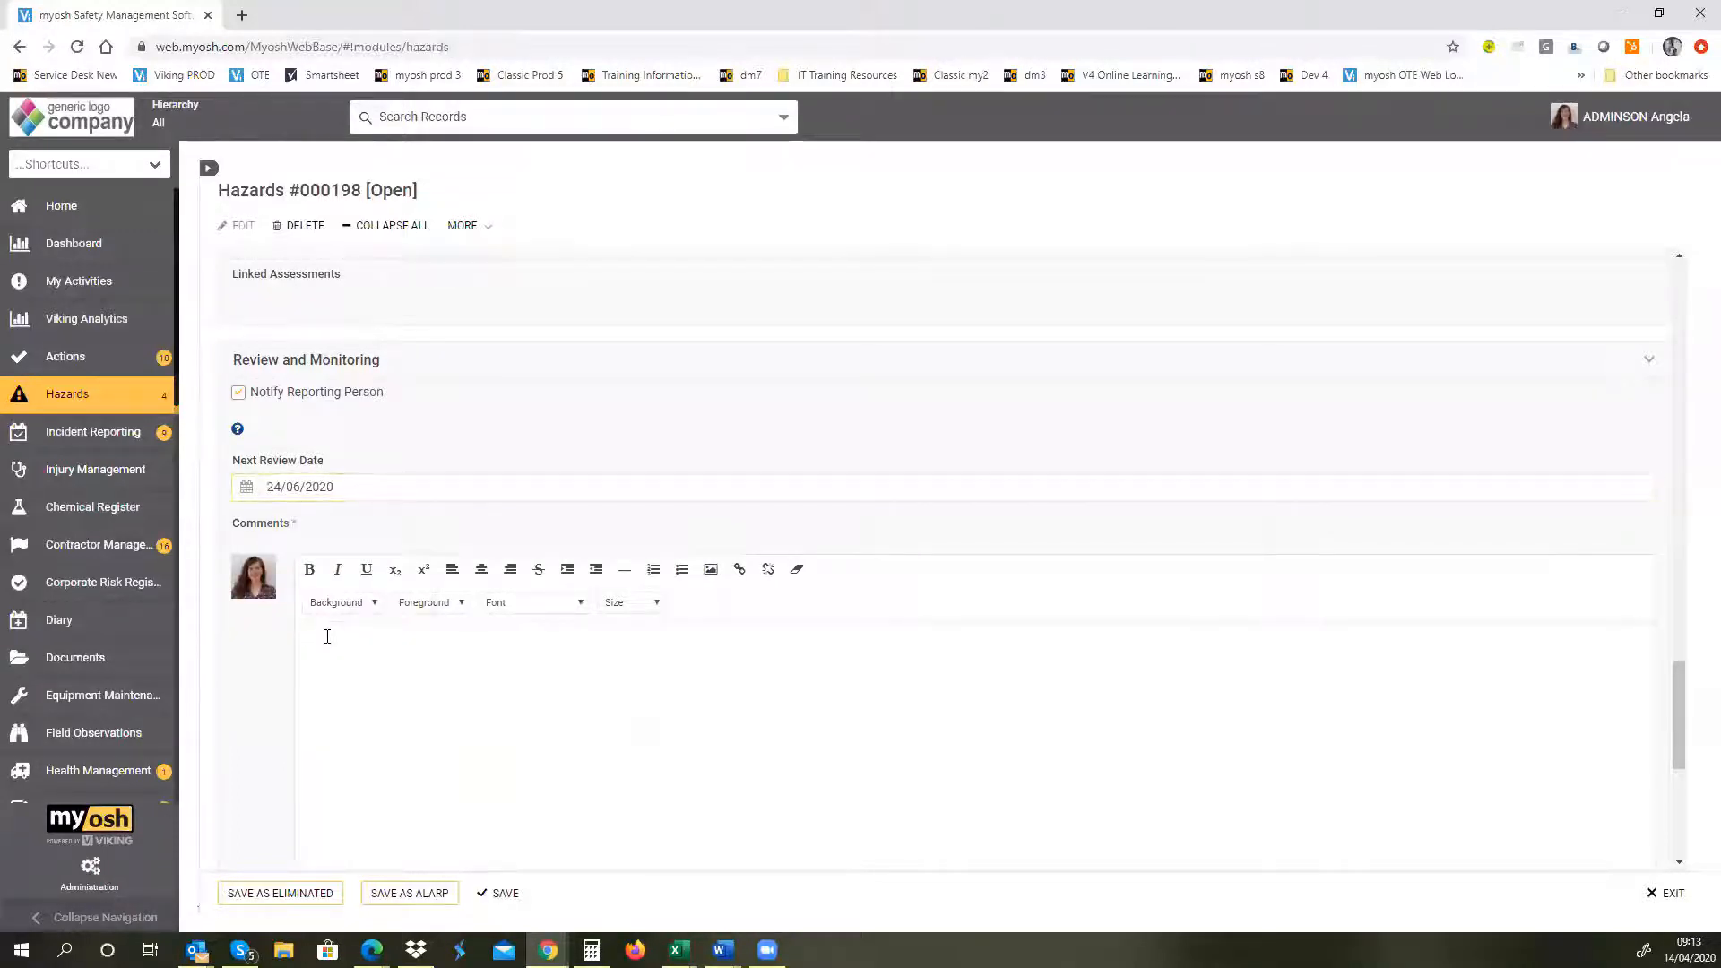
type("Details")
left_click_drag(1679, 711, 1681, 799)
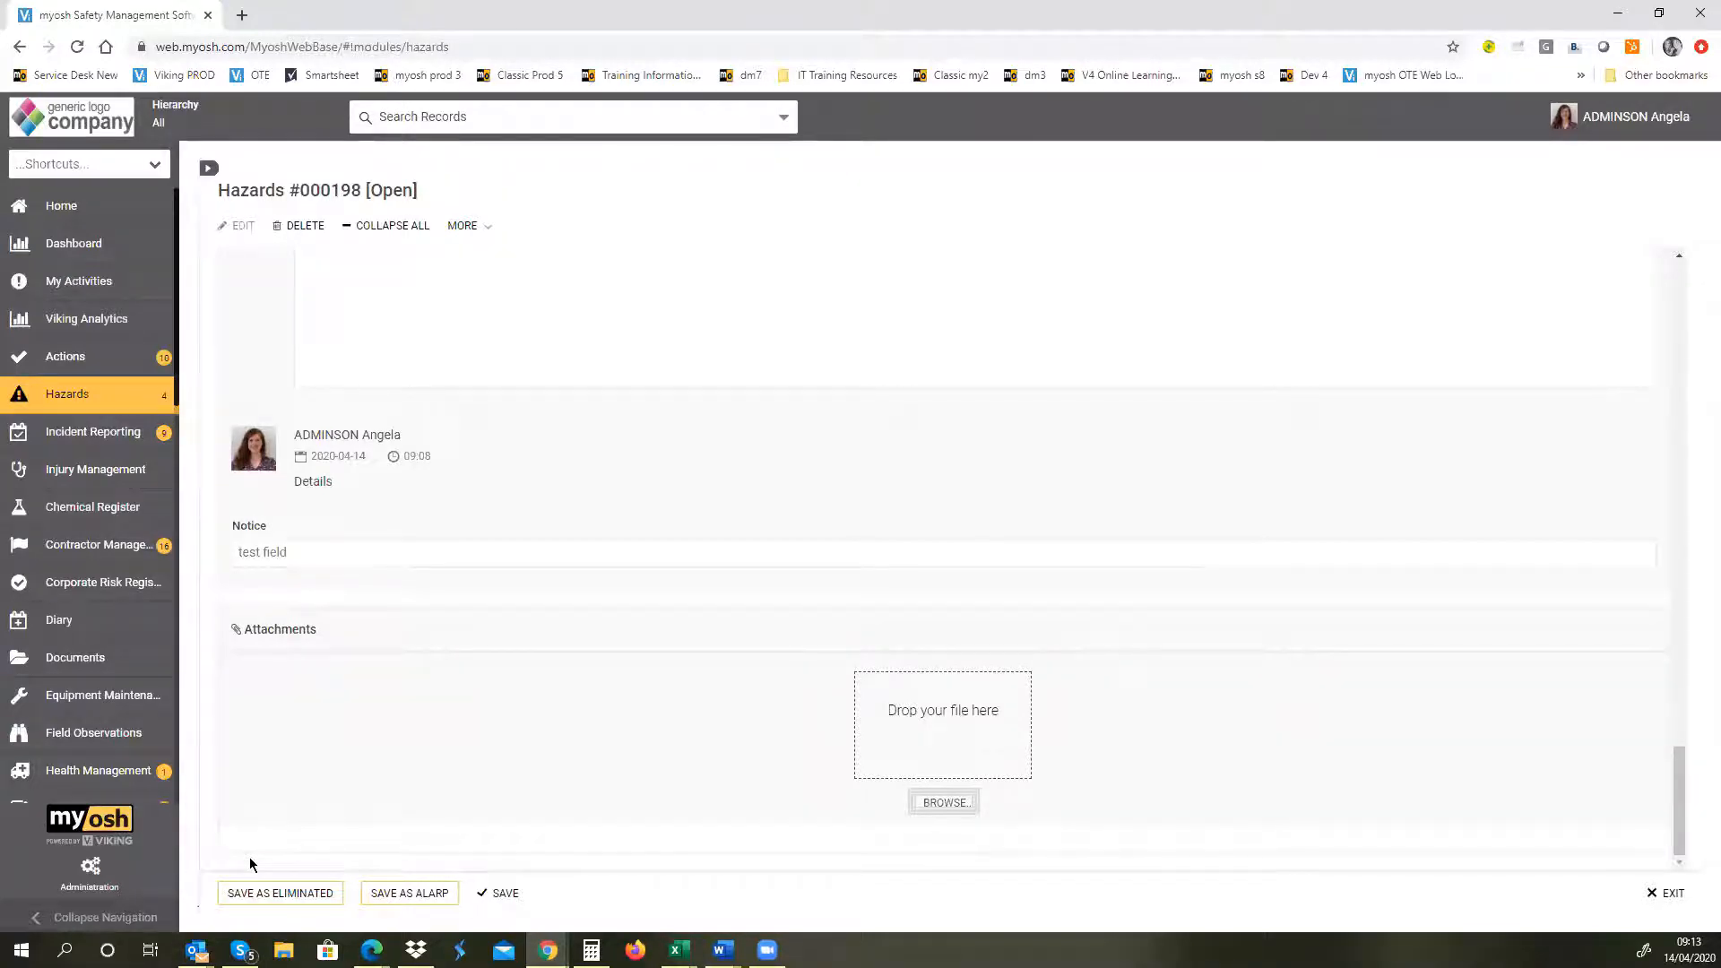
left_click(425, 894)
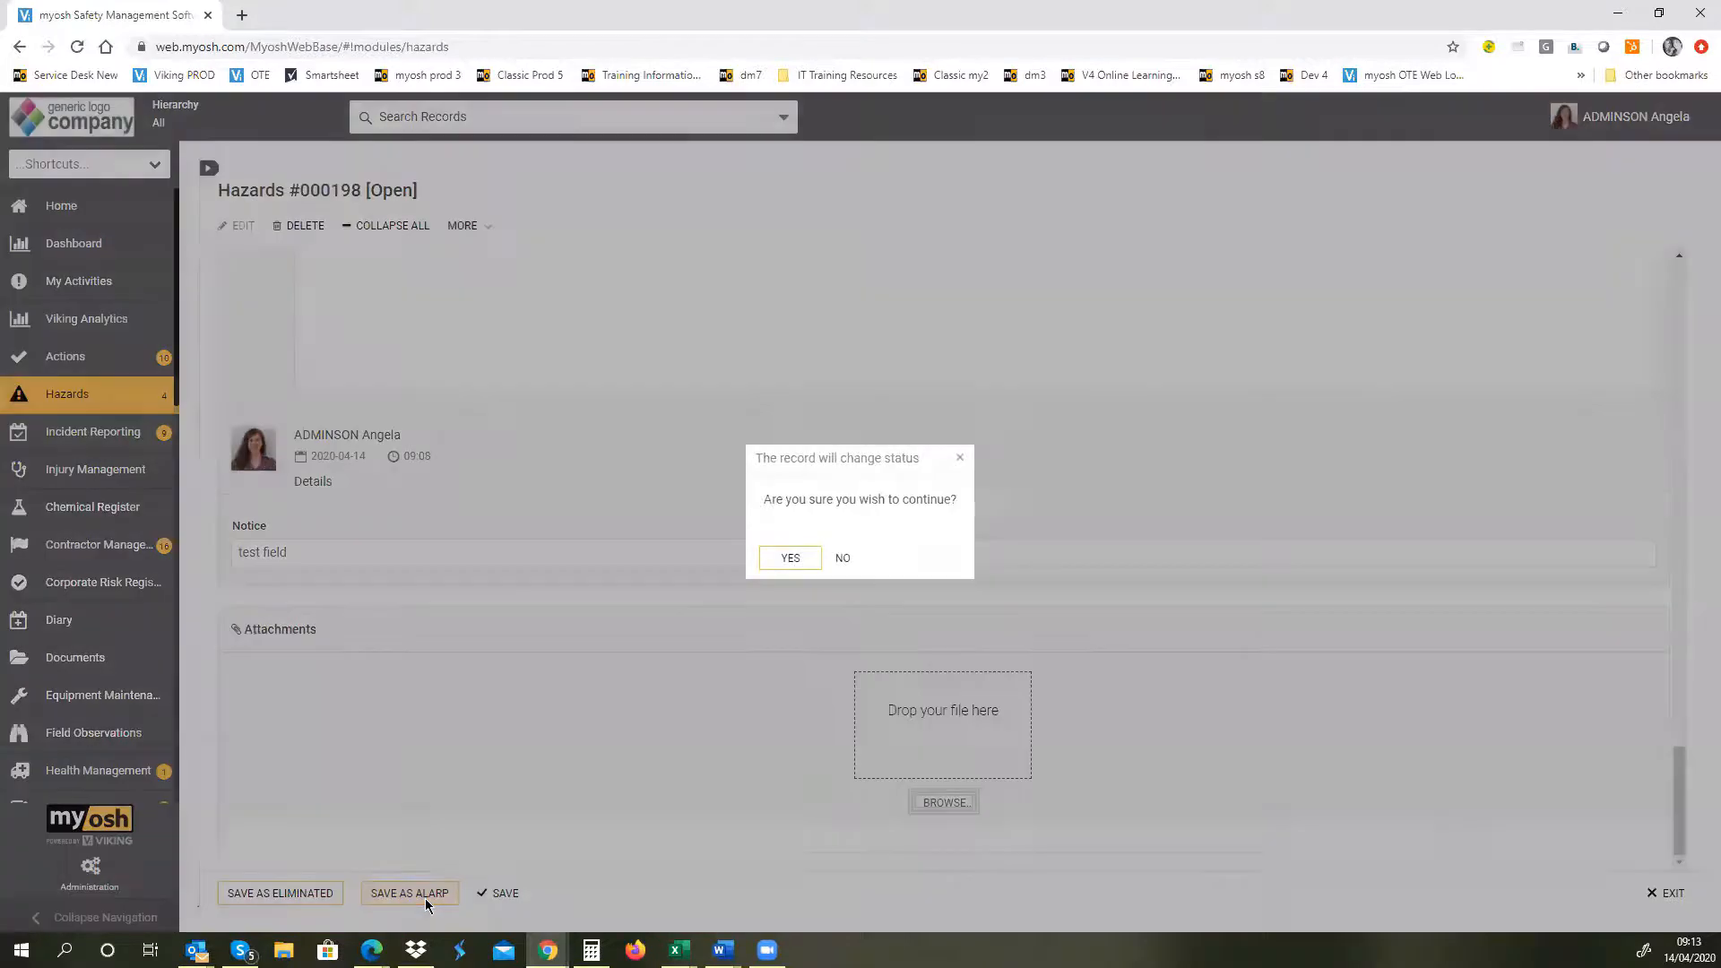
left_click(789, 559)
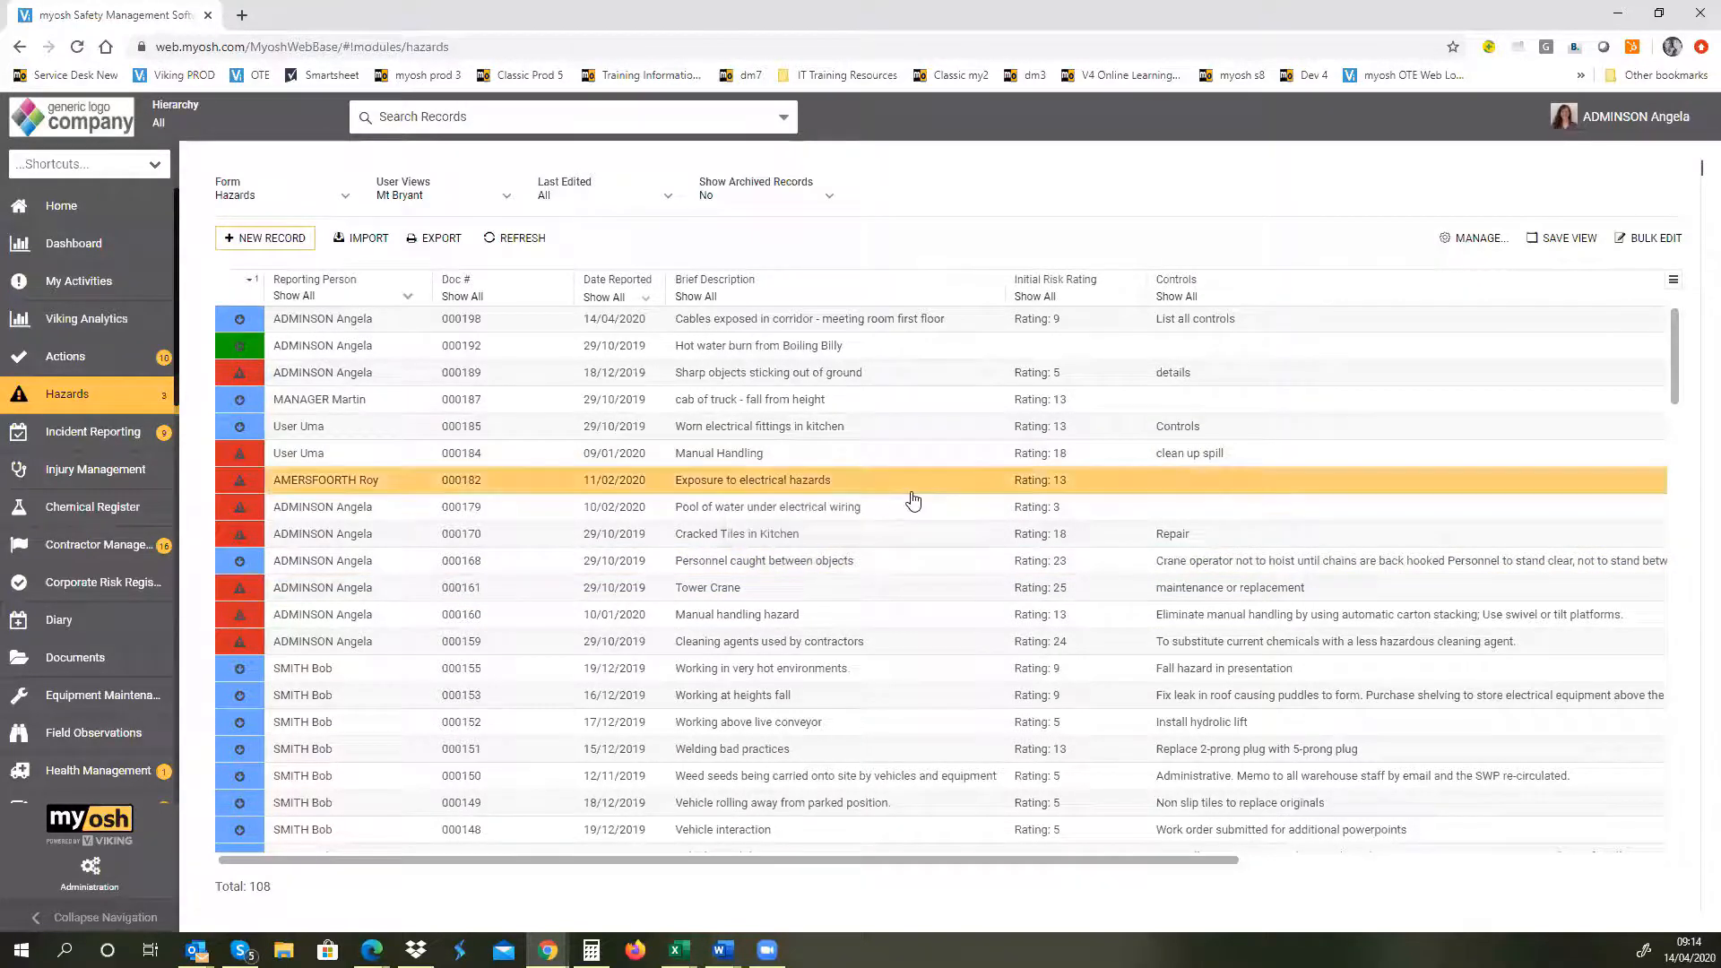
left_click(913, 499)
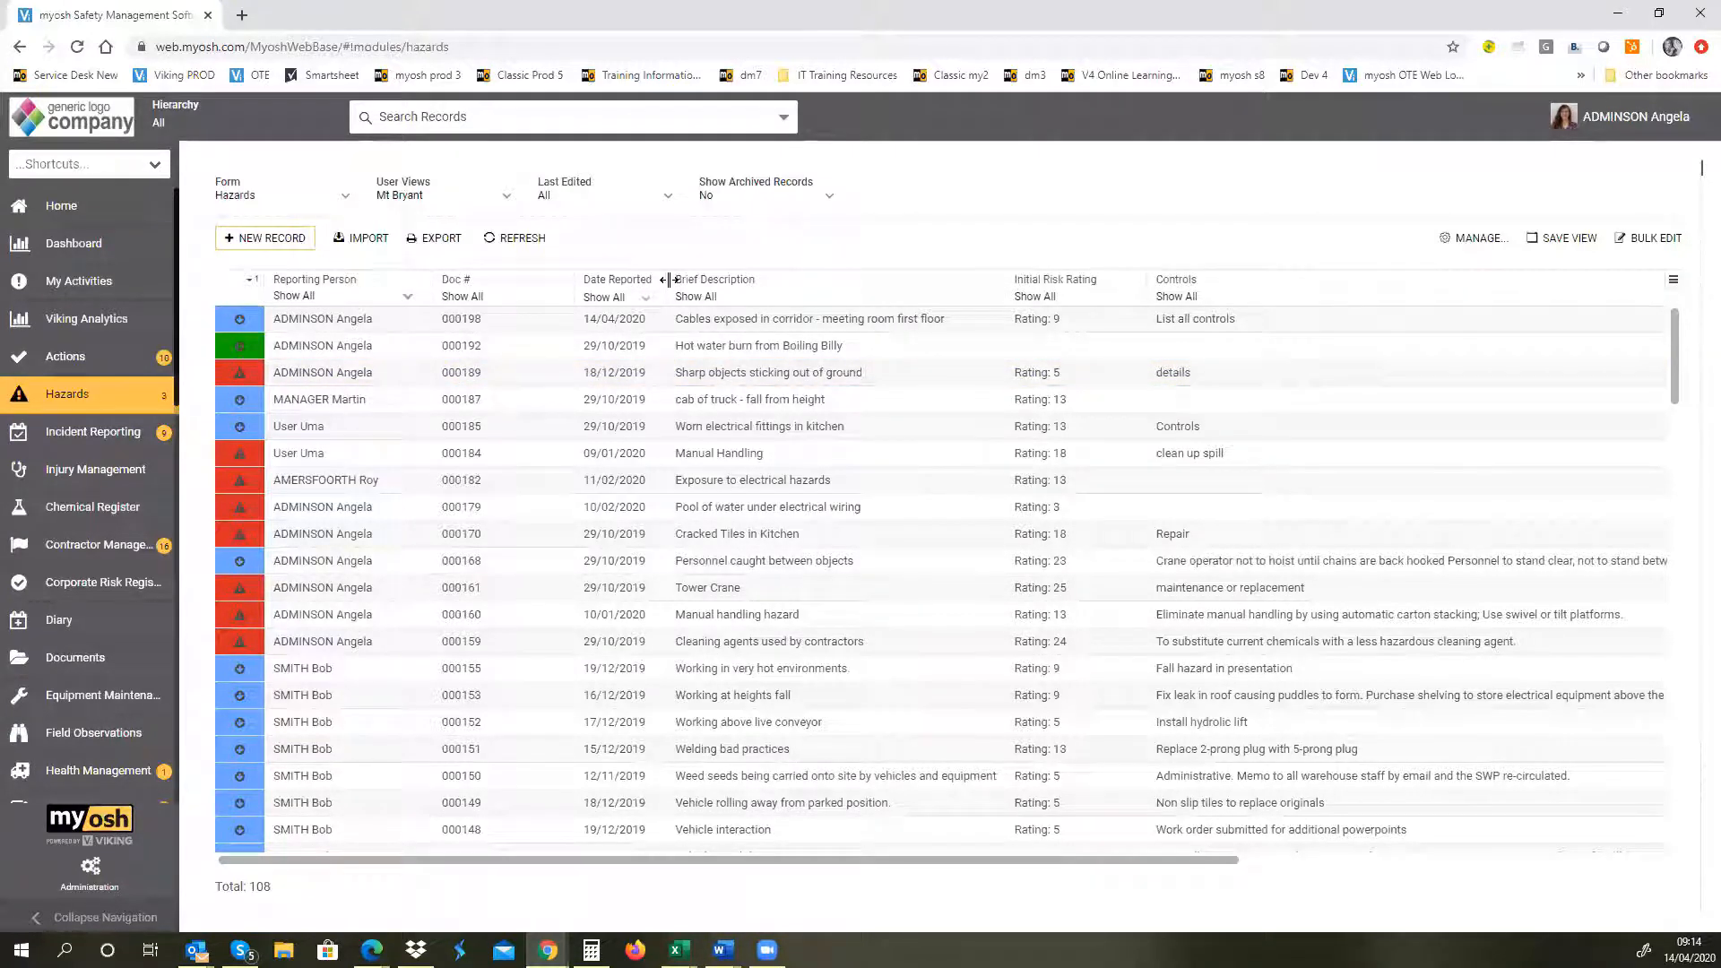
left_click(1674, 282)
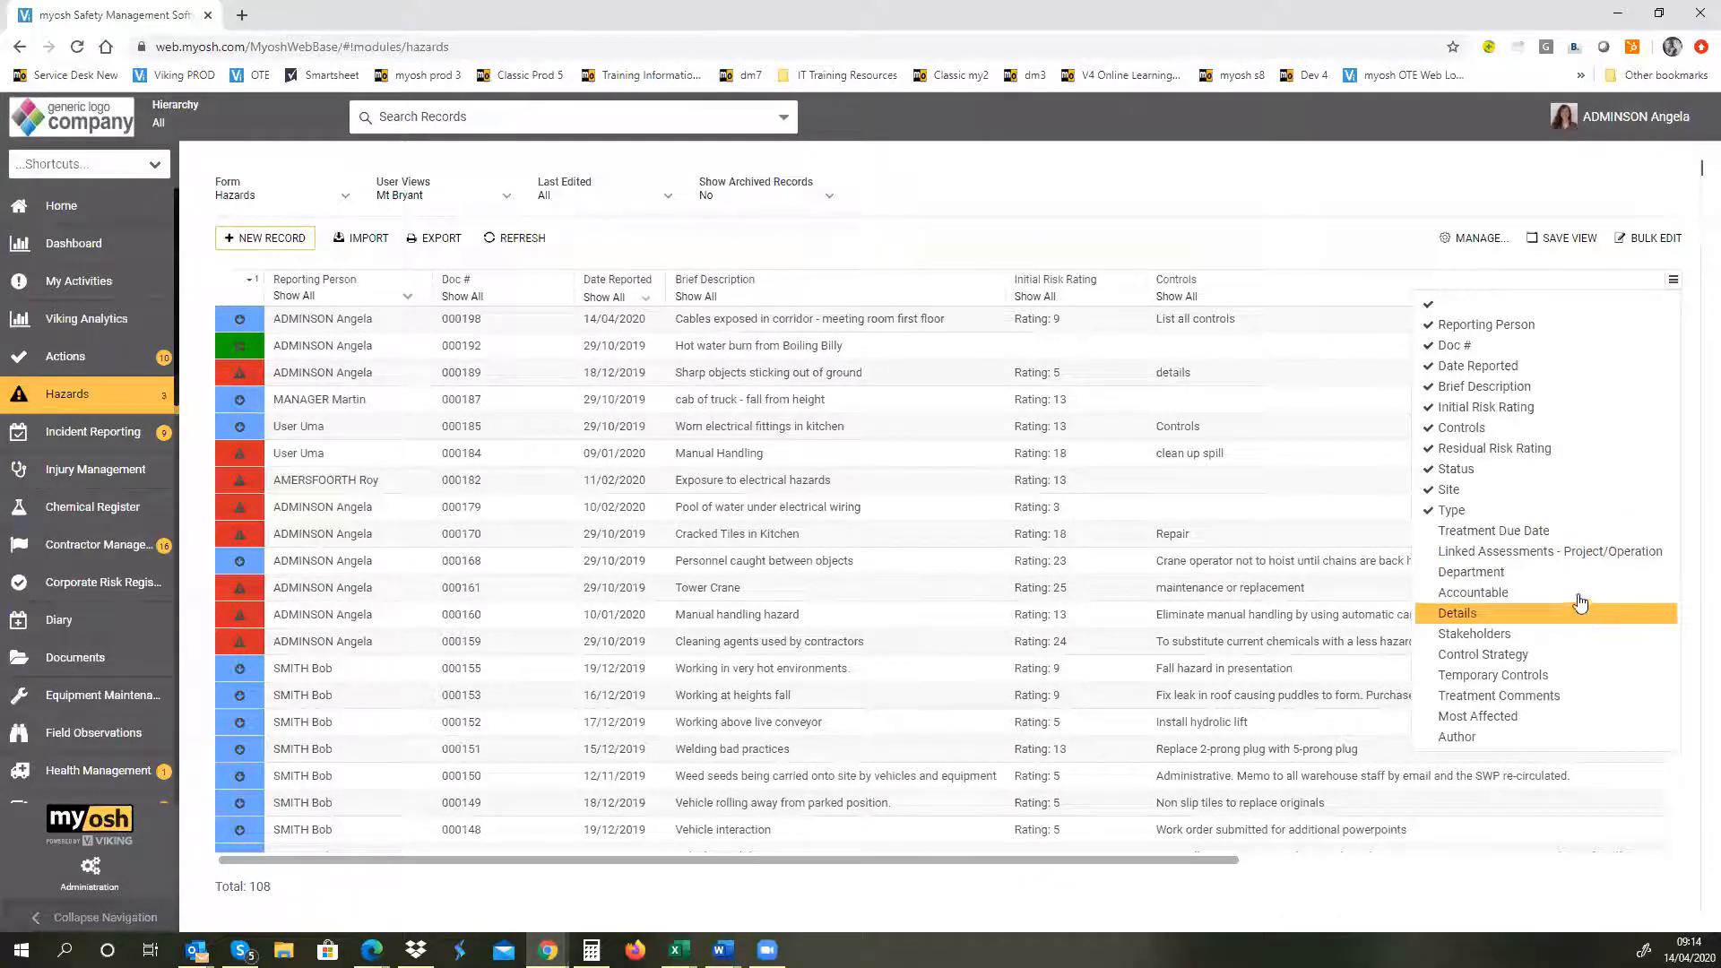
left_click(938, 237)
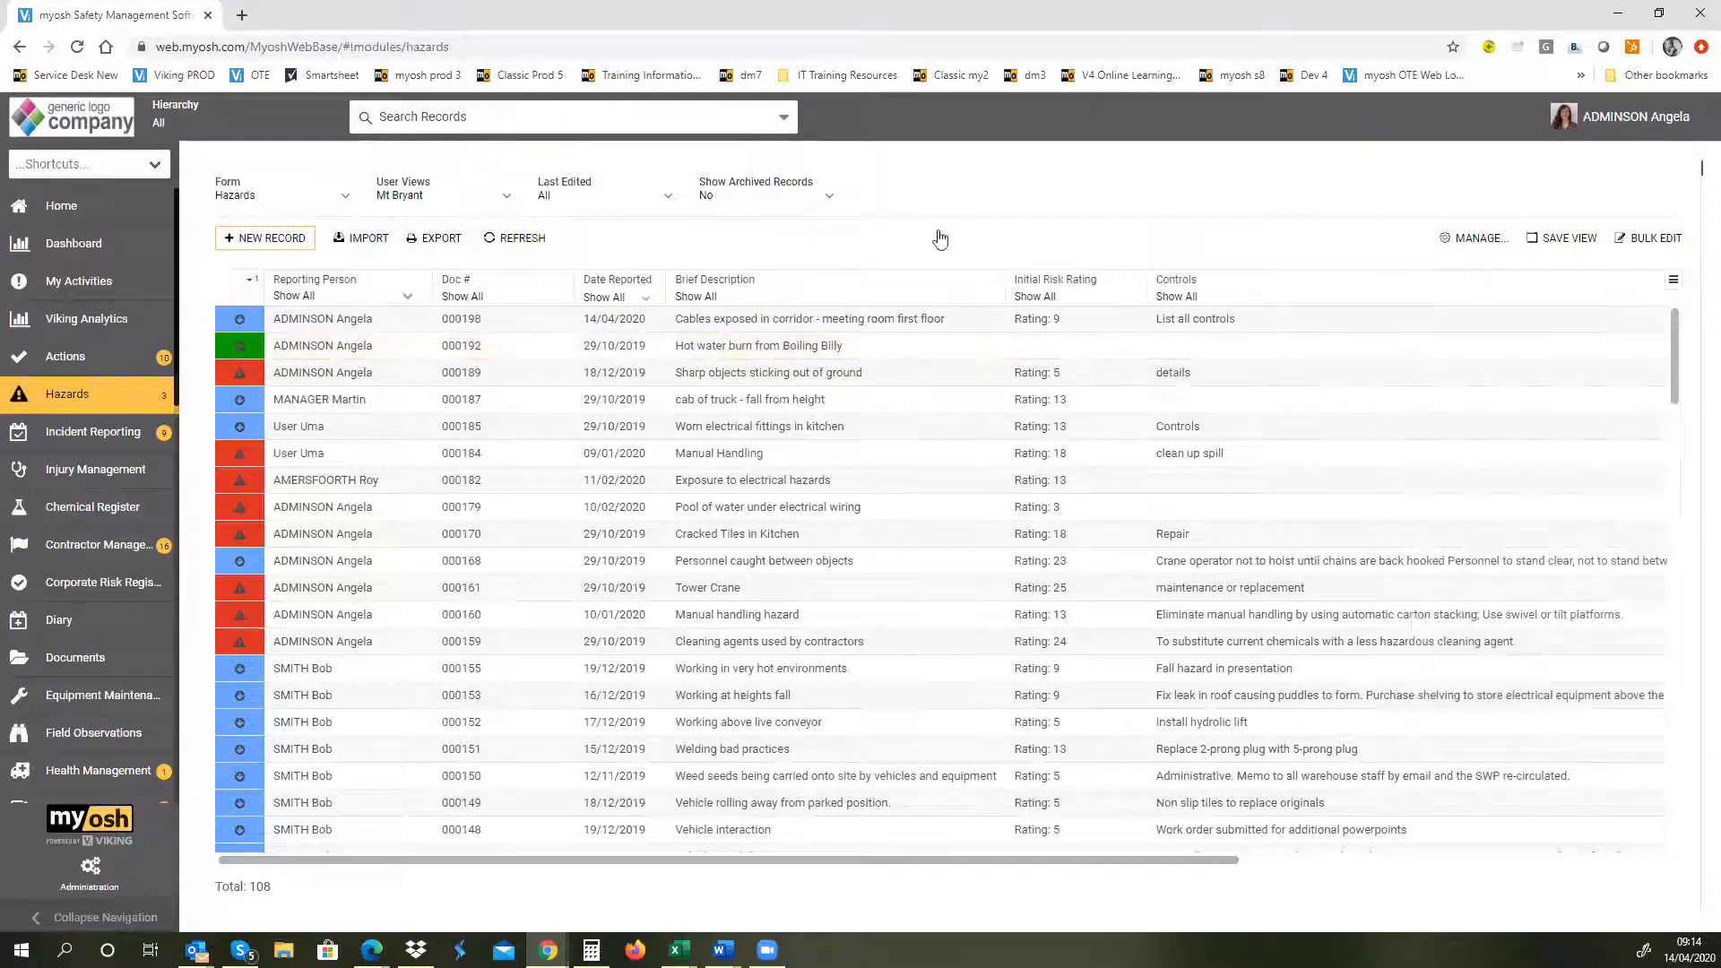
Step: Filter the hazards list by Status to show only ALARP records
left_click_drag(1081, 860, 1535, 823)
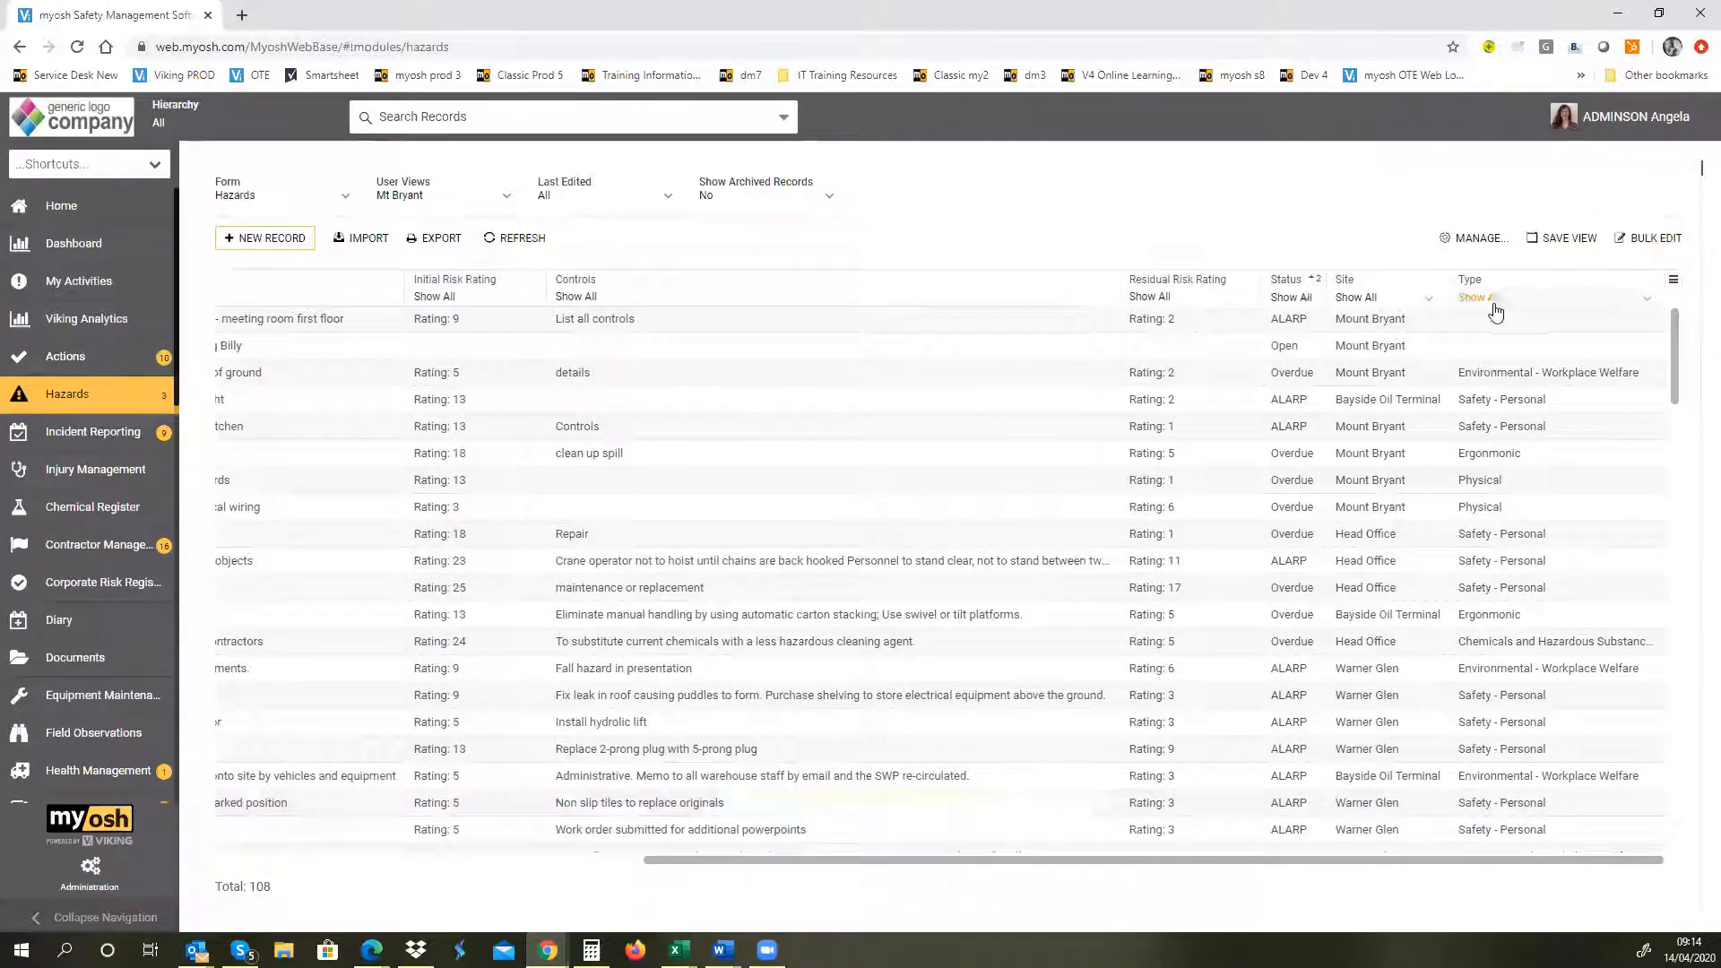
left_click(1284, 301)
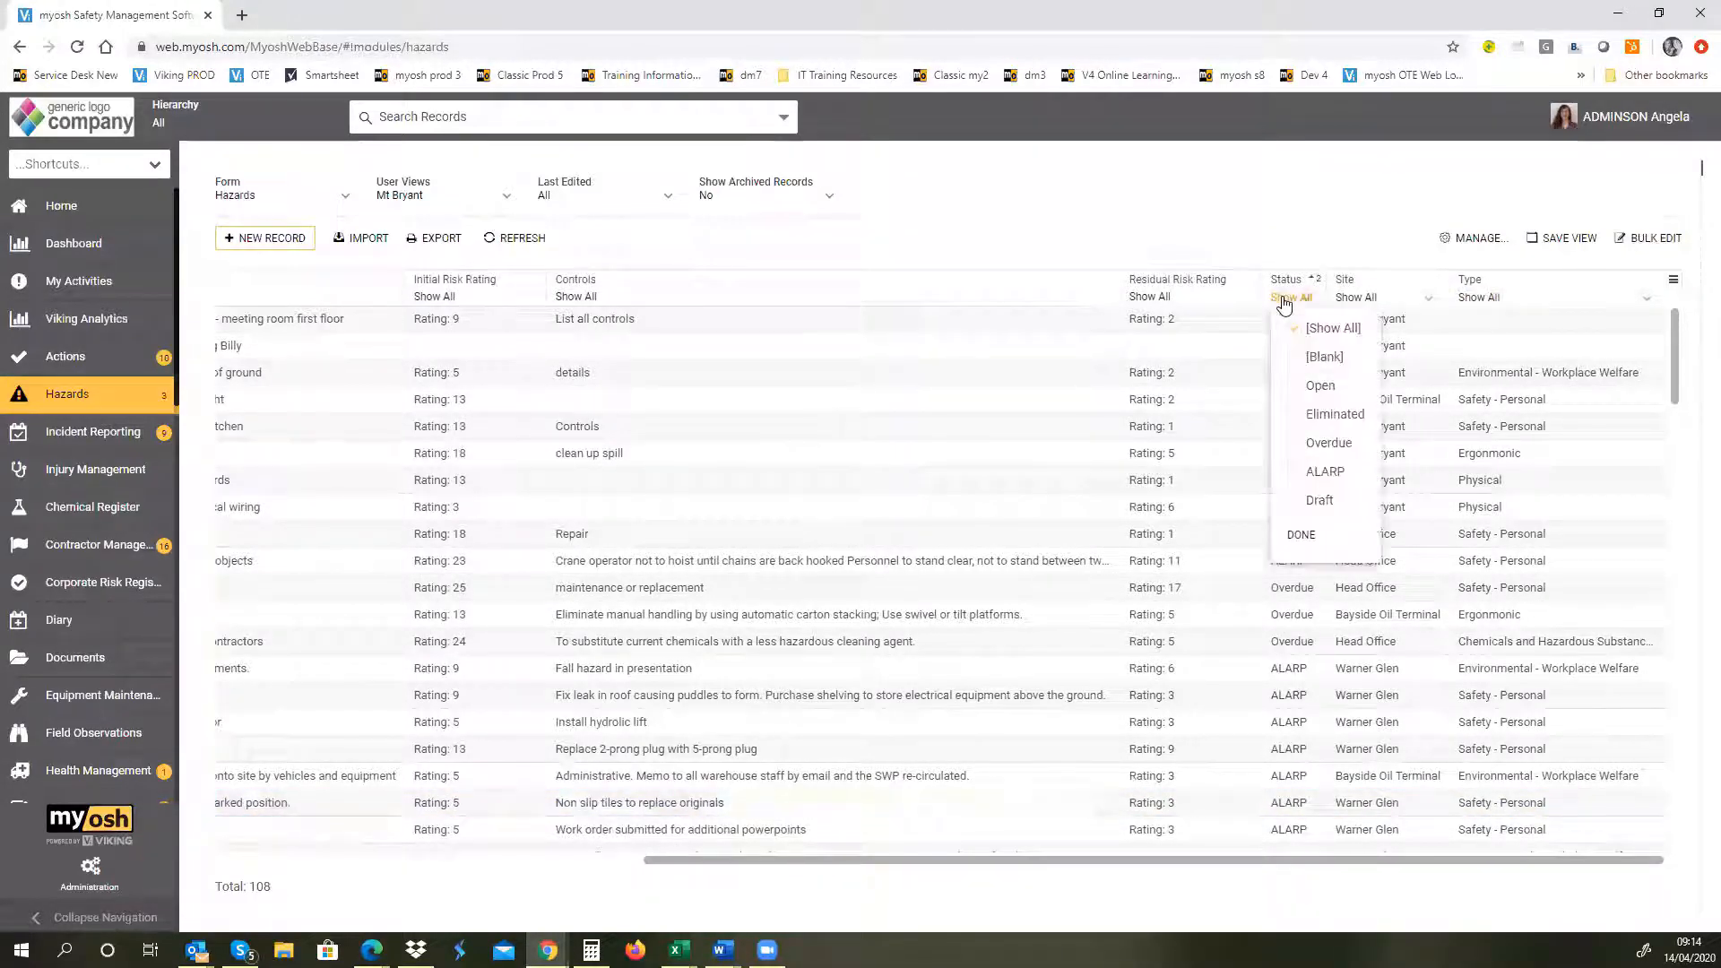
left_click(1292, 473)
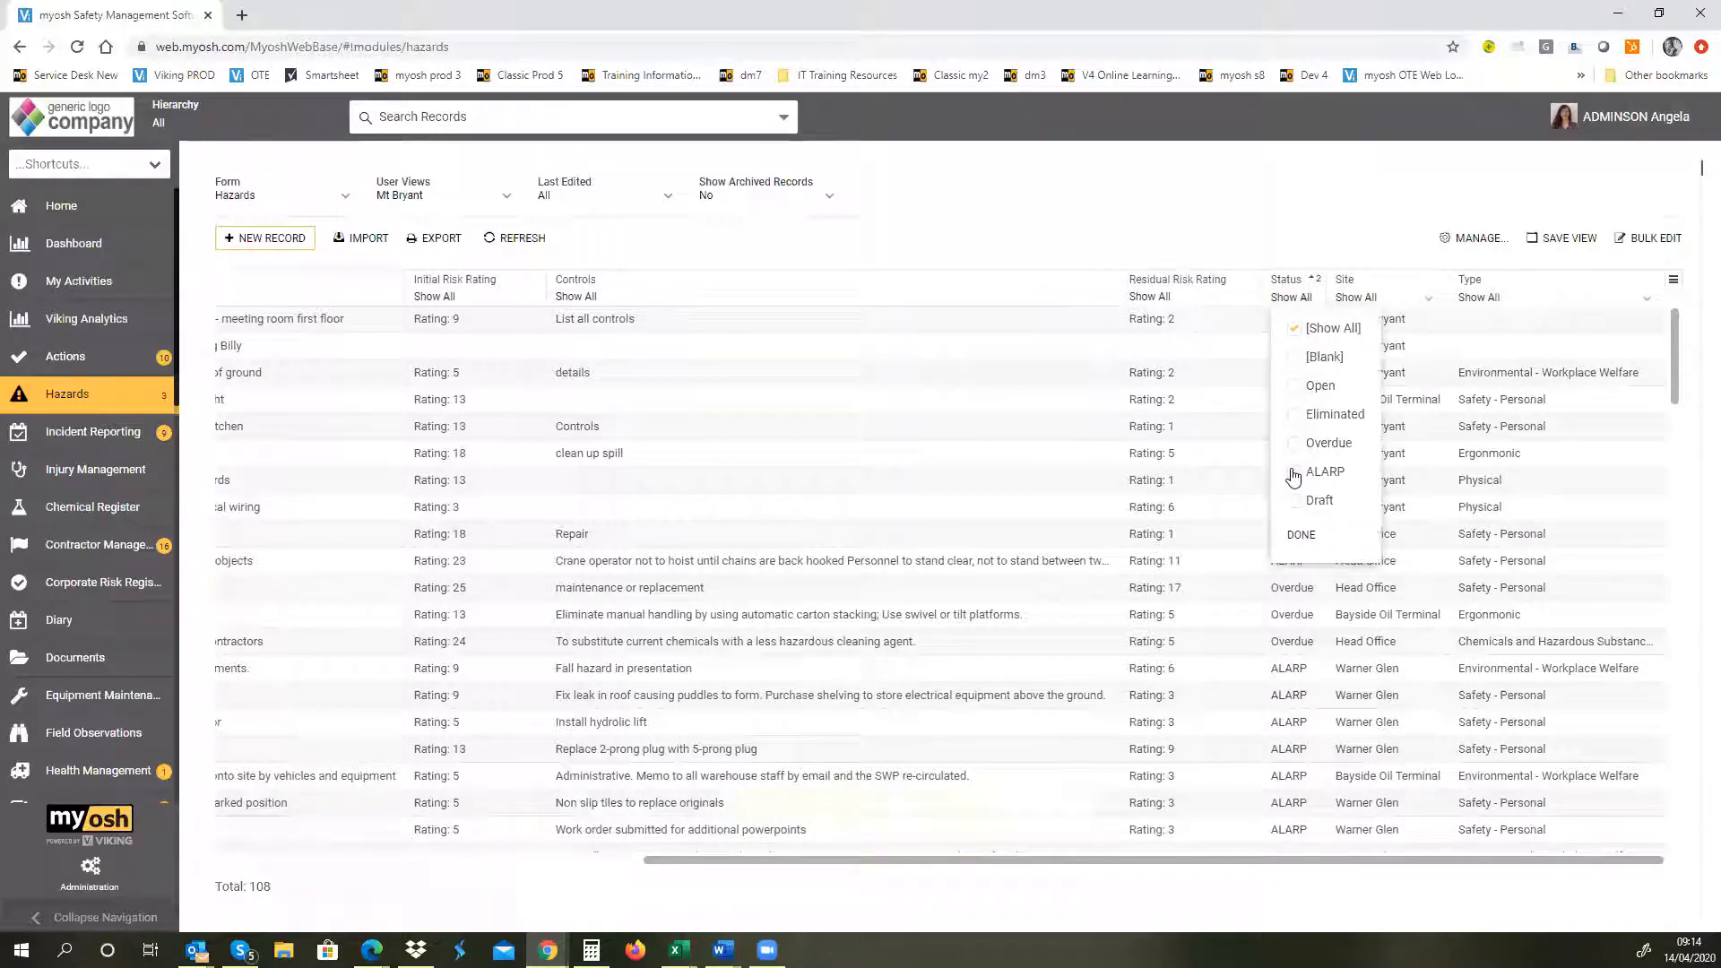
left_click(1297, 538)
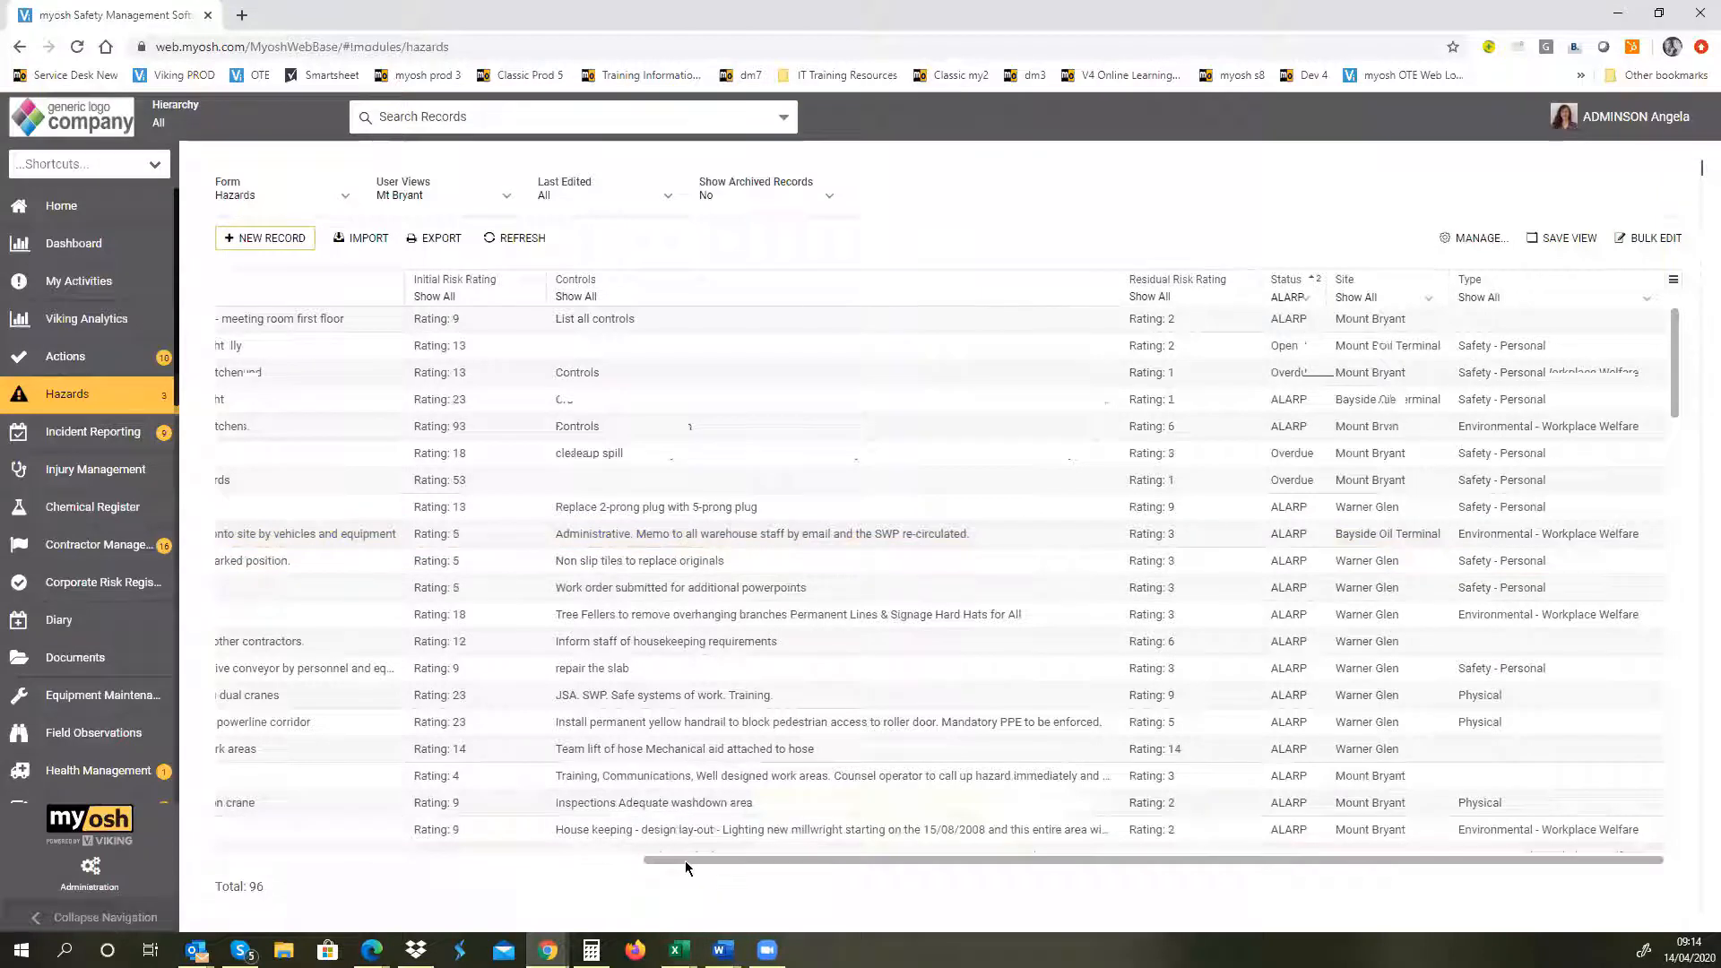
Step: Open the "Cables exposed in corridor - meeting room first floor" hazard to view it, and close the record
left_click_drag(685, 860, 251, 878)
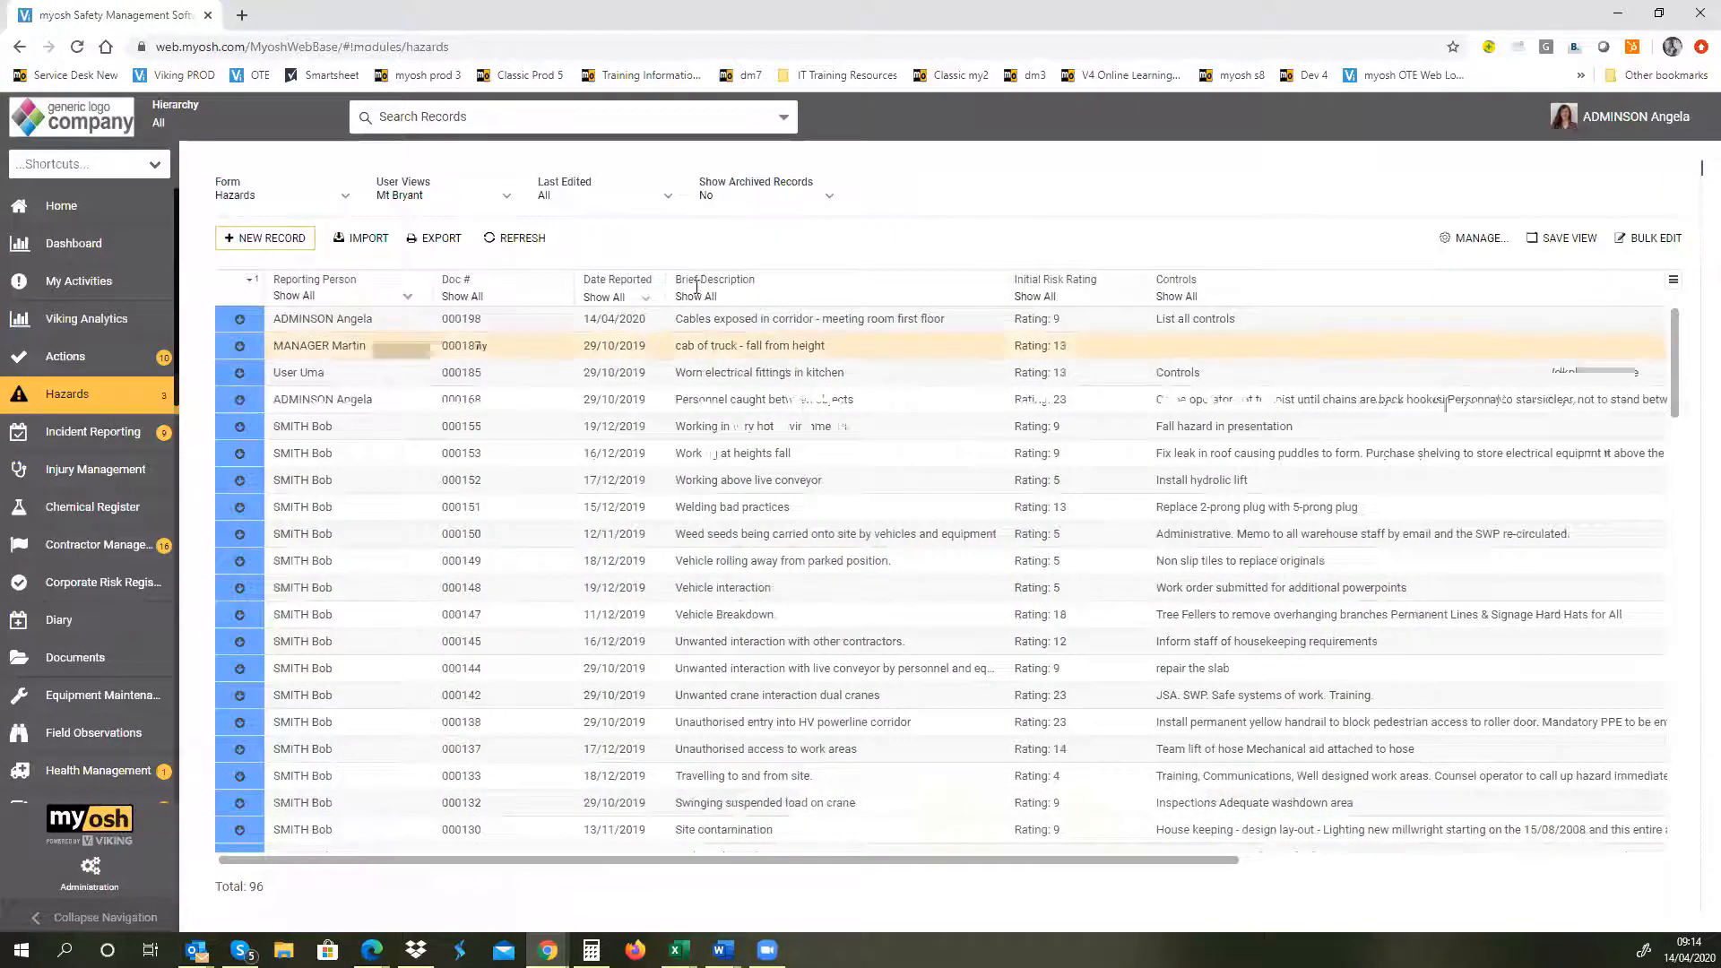
left_click(591, 330)
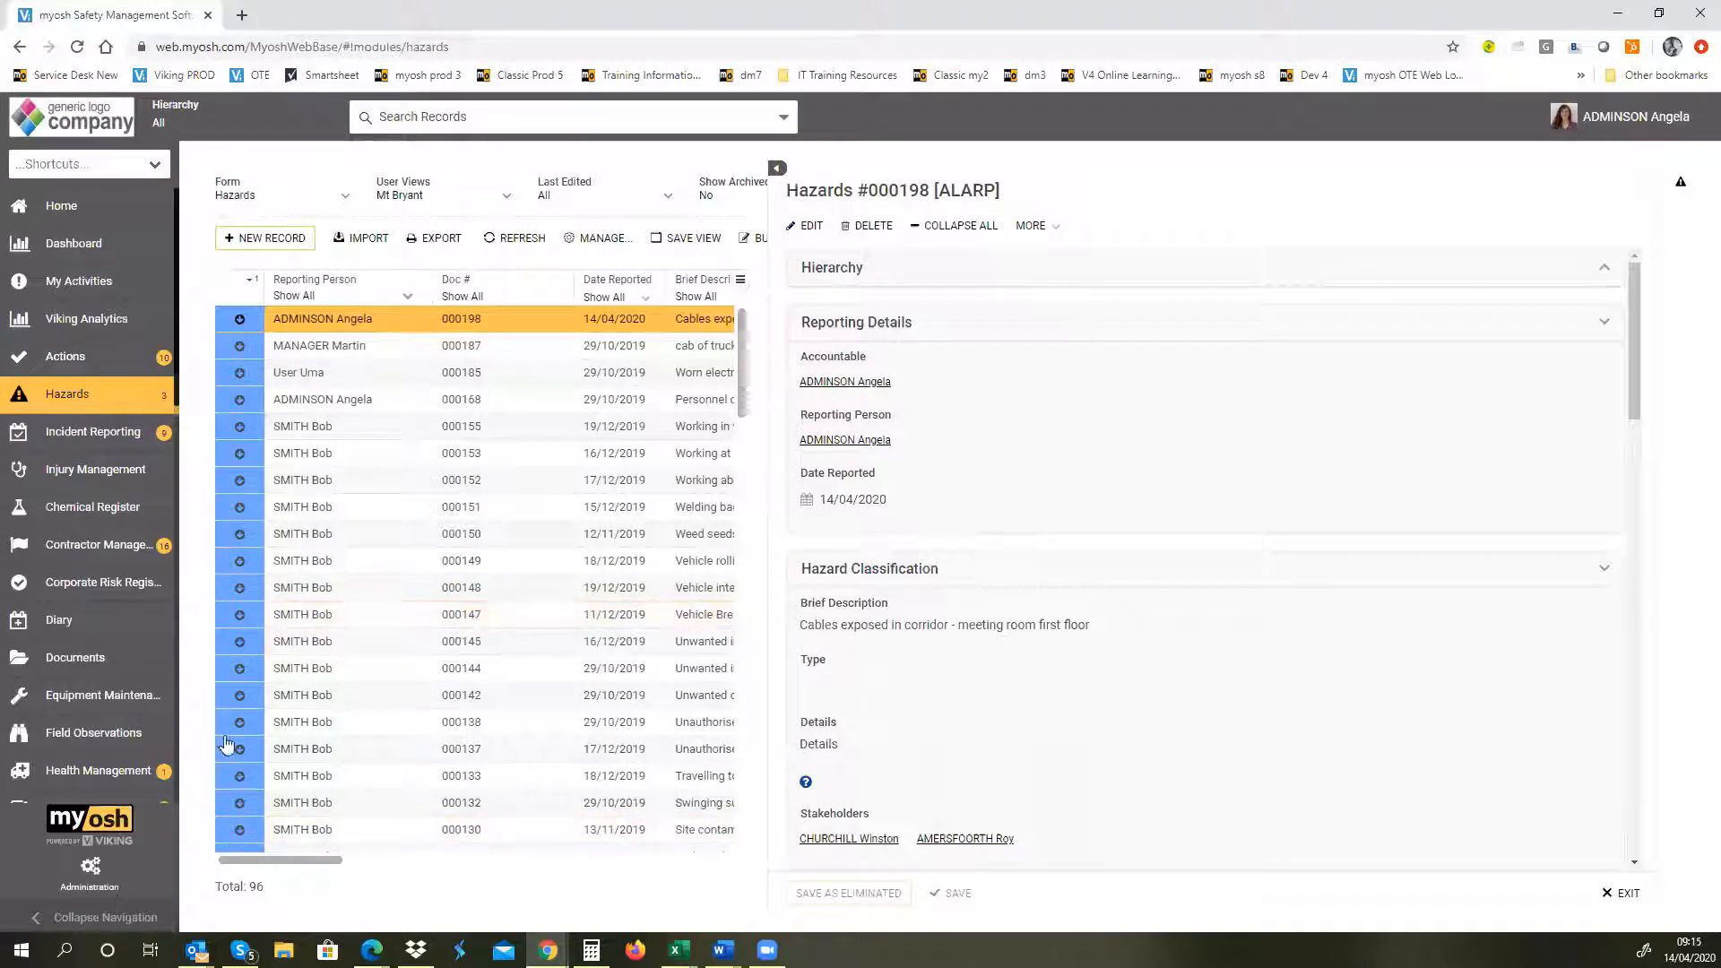
left_click(269, 748)
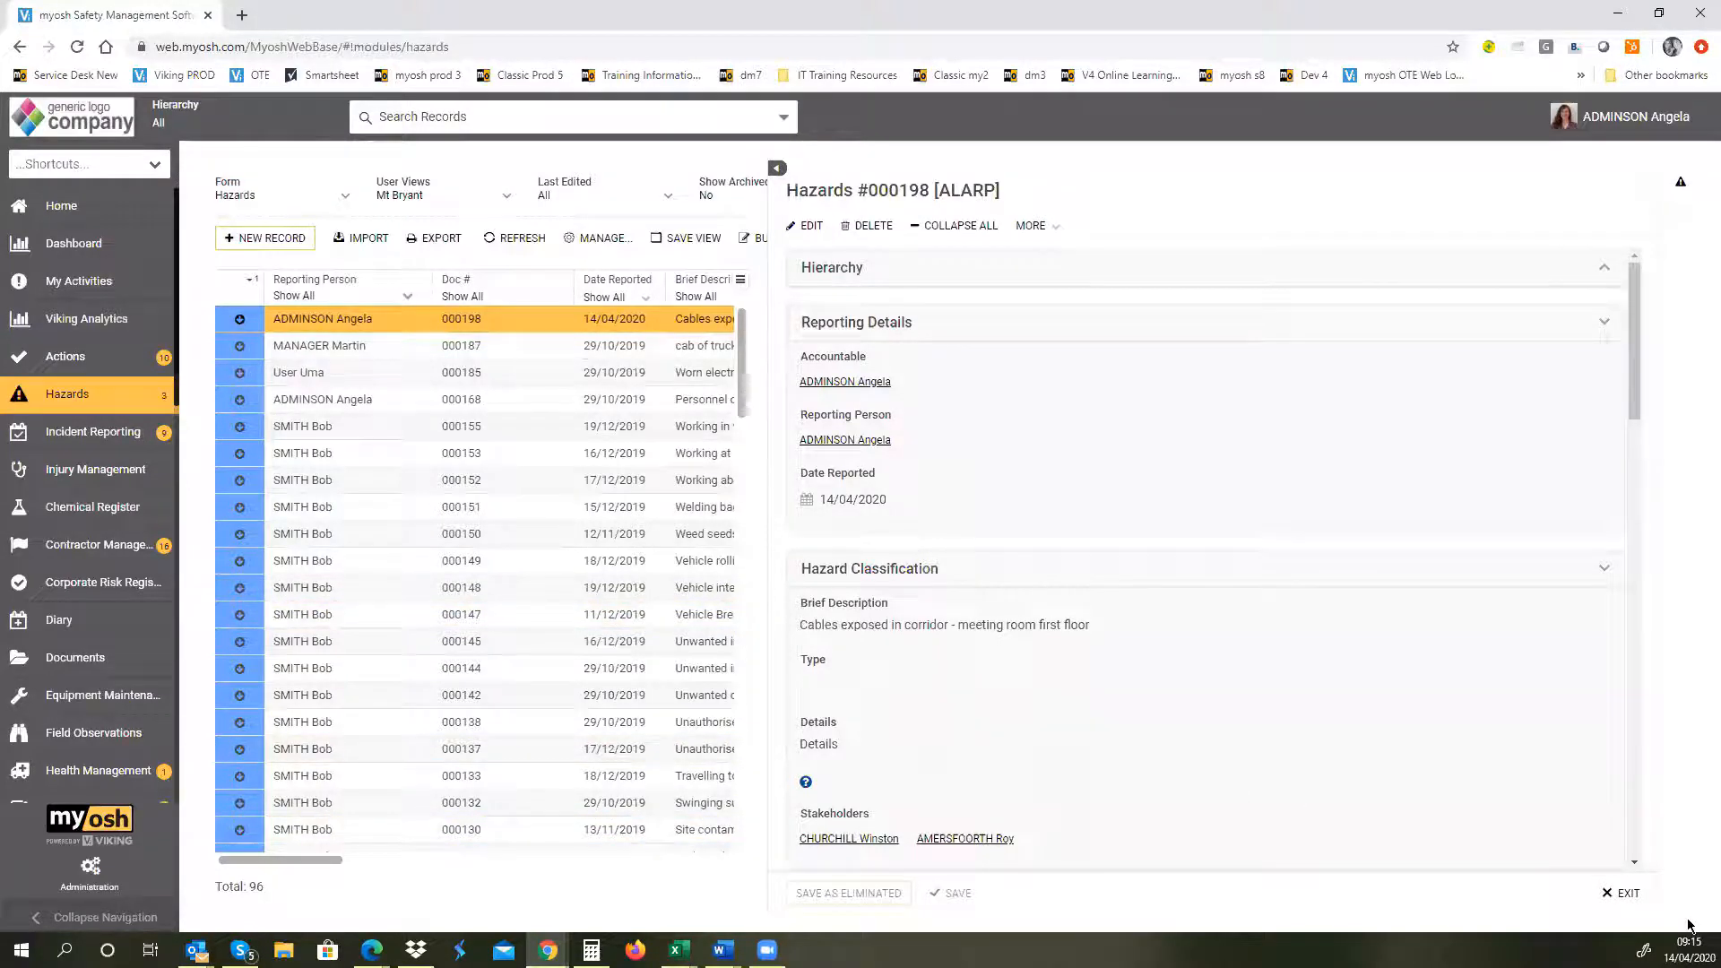
left_click(1624, 893)
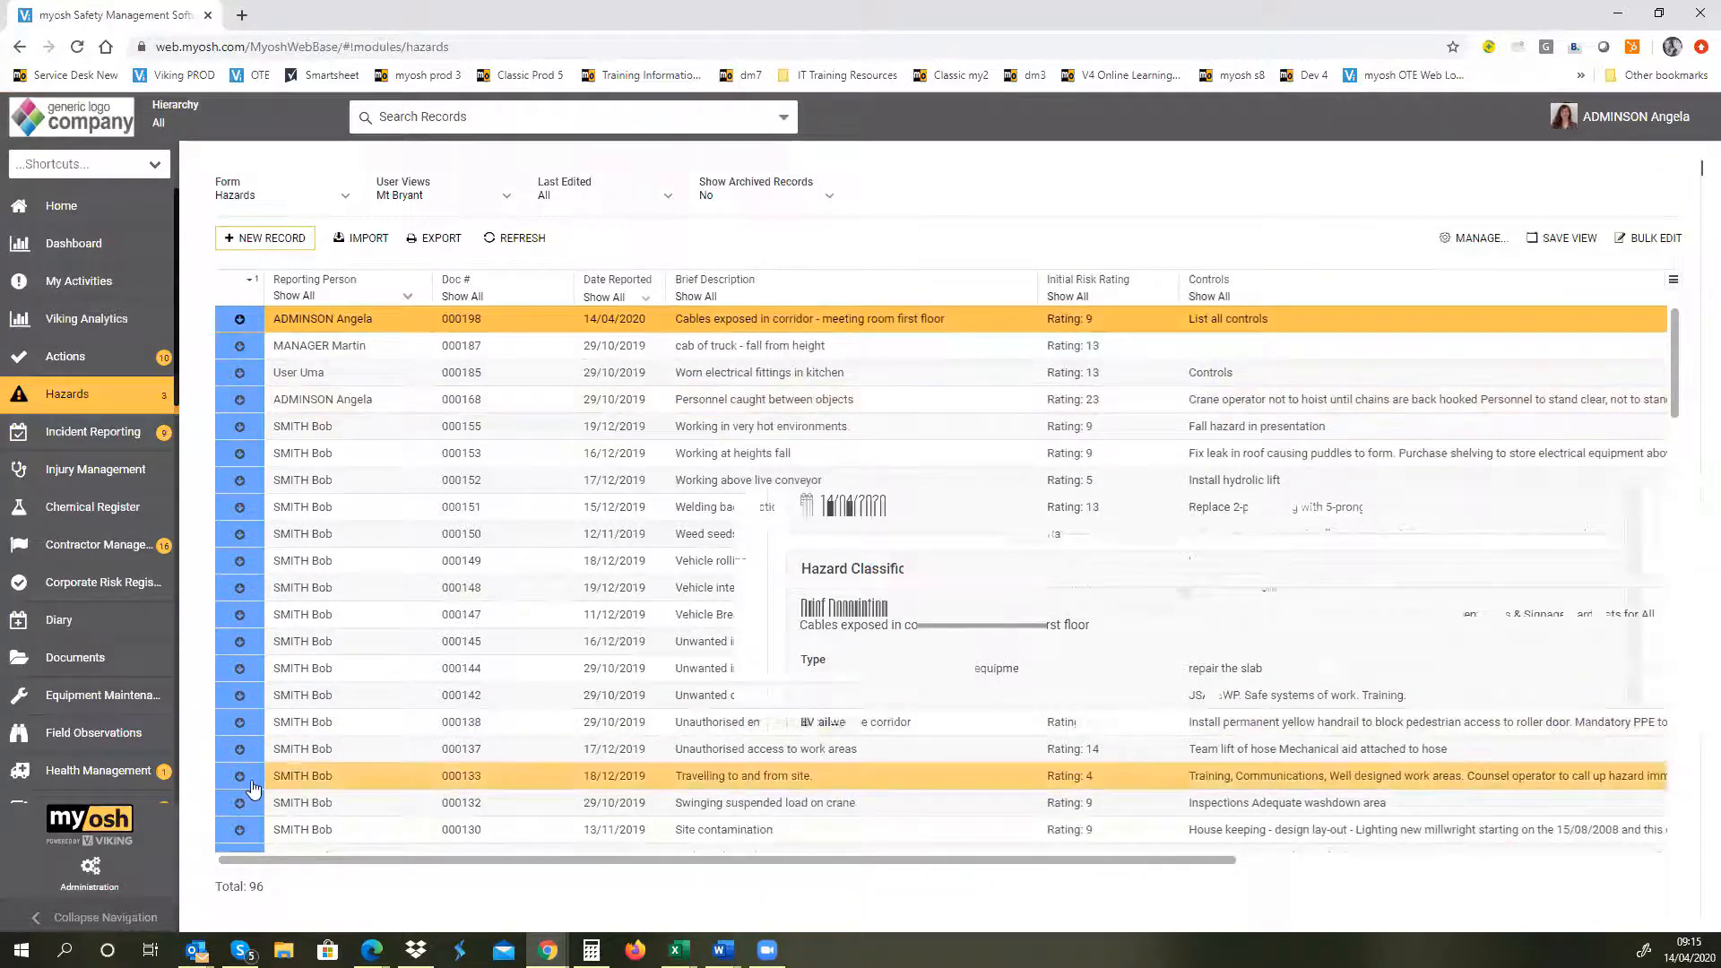
Step: Reopen the exposed-cables hazard in edit mode and exit without making any changes
left_click_drag(830, 858, 945, 893)
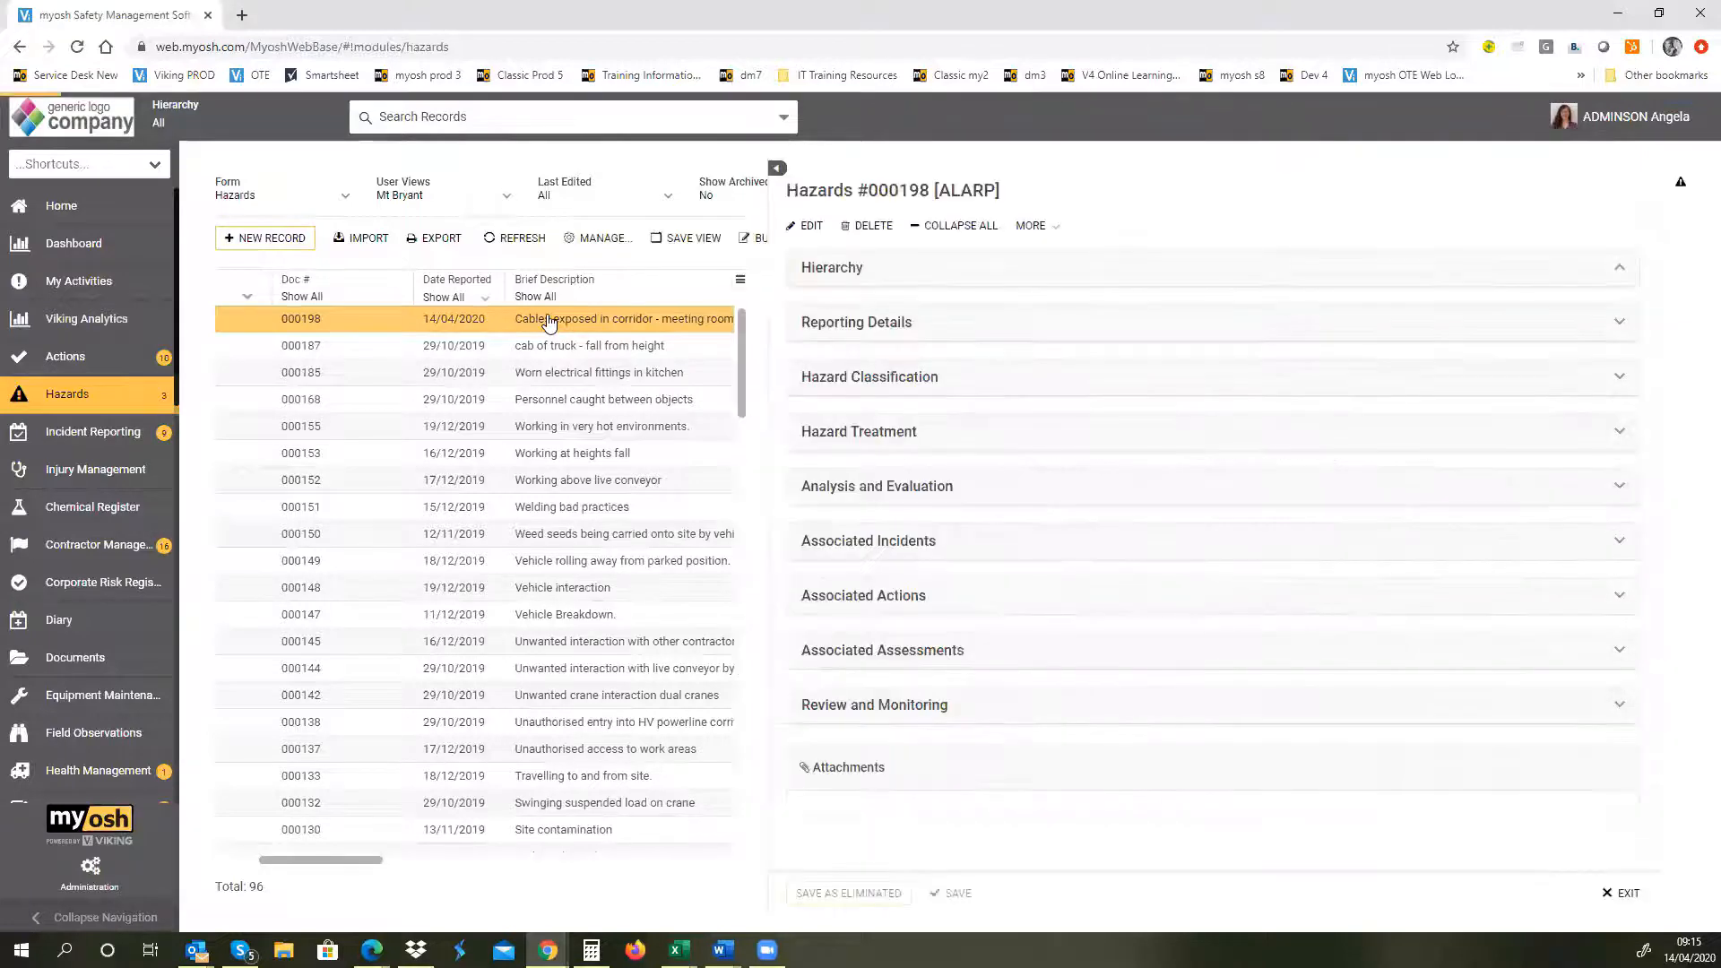
left_click(806, 229)
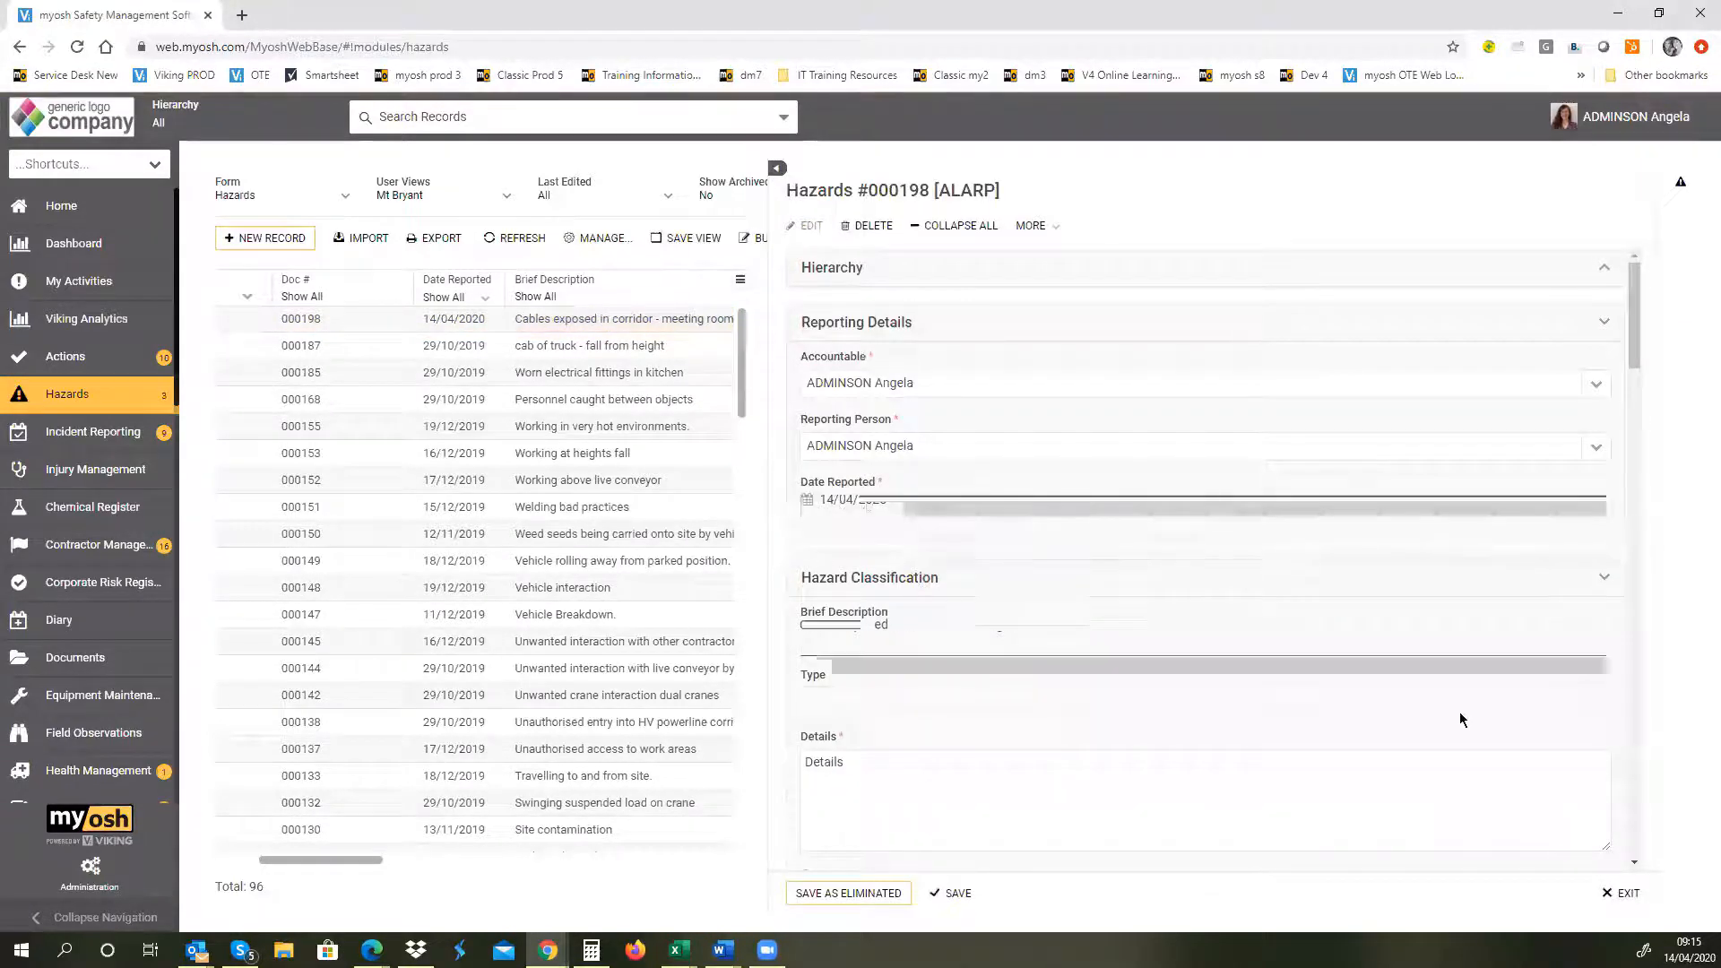
left_click(1622, 893)
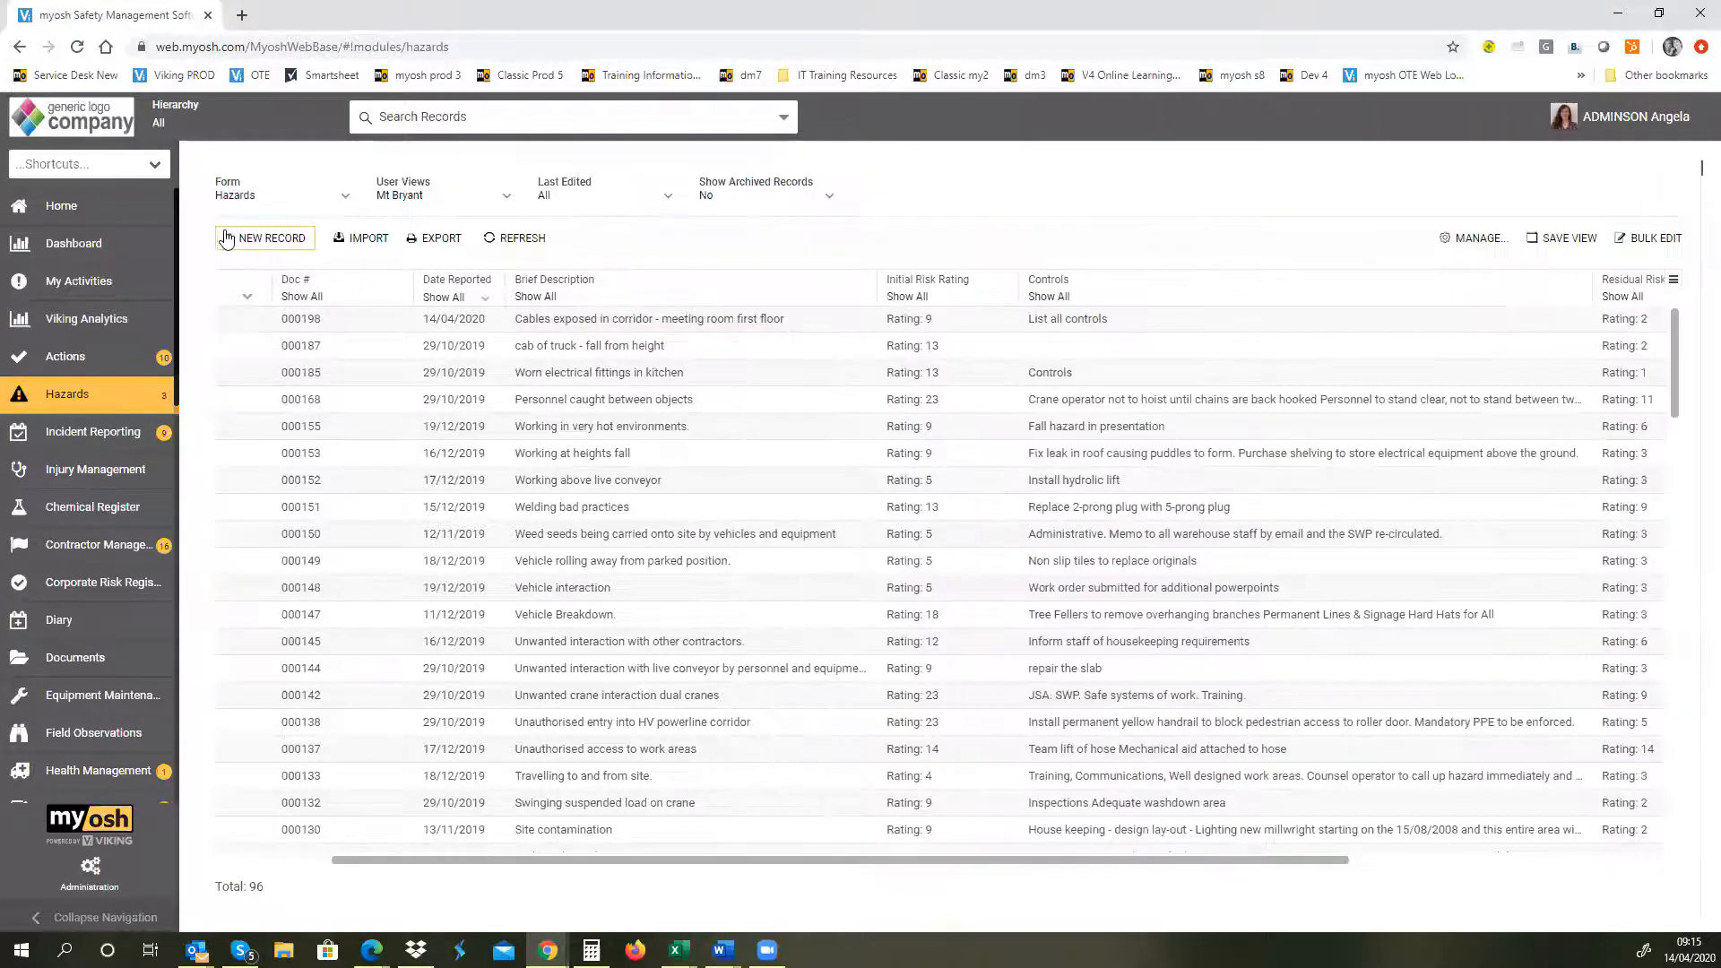
Step: Start a blank hazard record to examine its Type options and form sections, and exit without saving
left_click(265, 240)
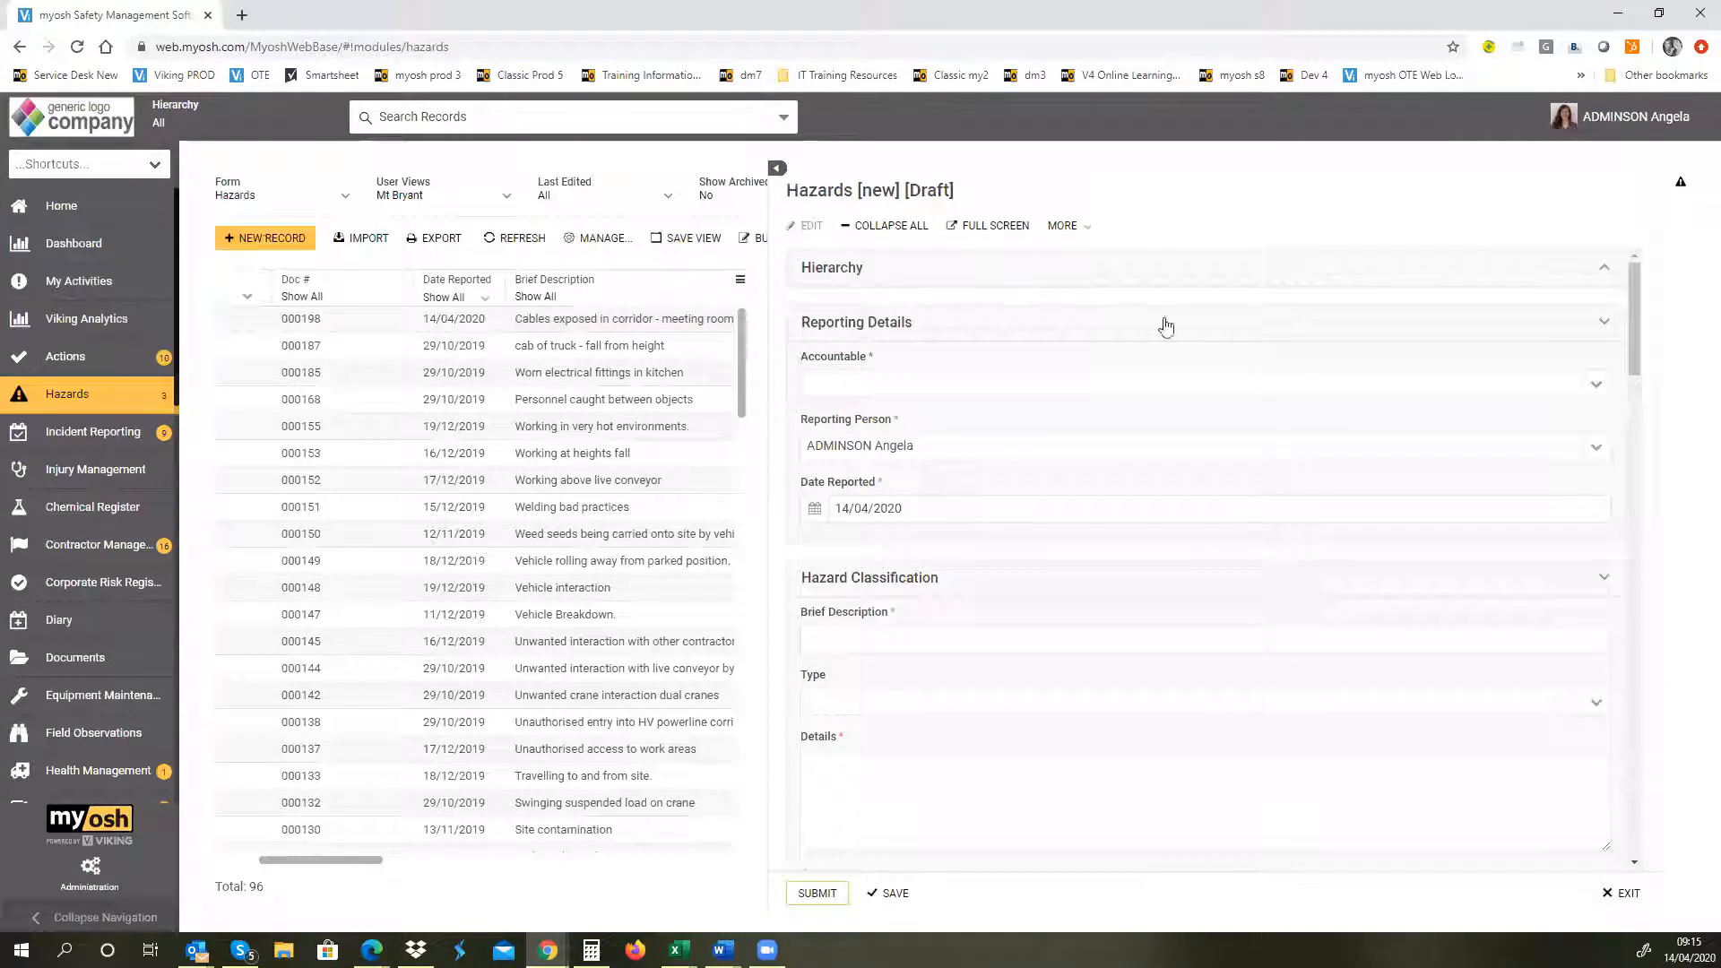
left_click_drag(1633, 349, 1638, 377)
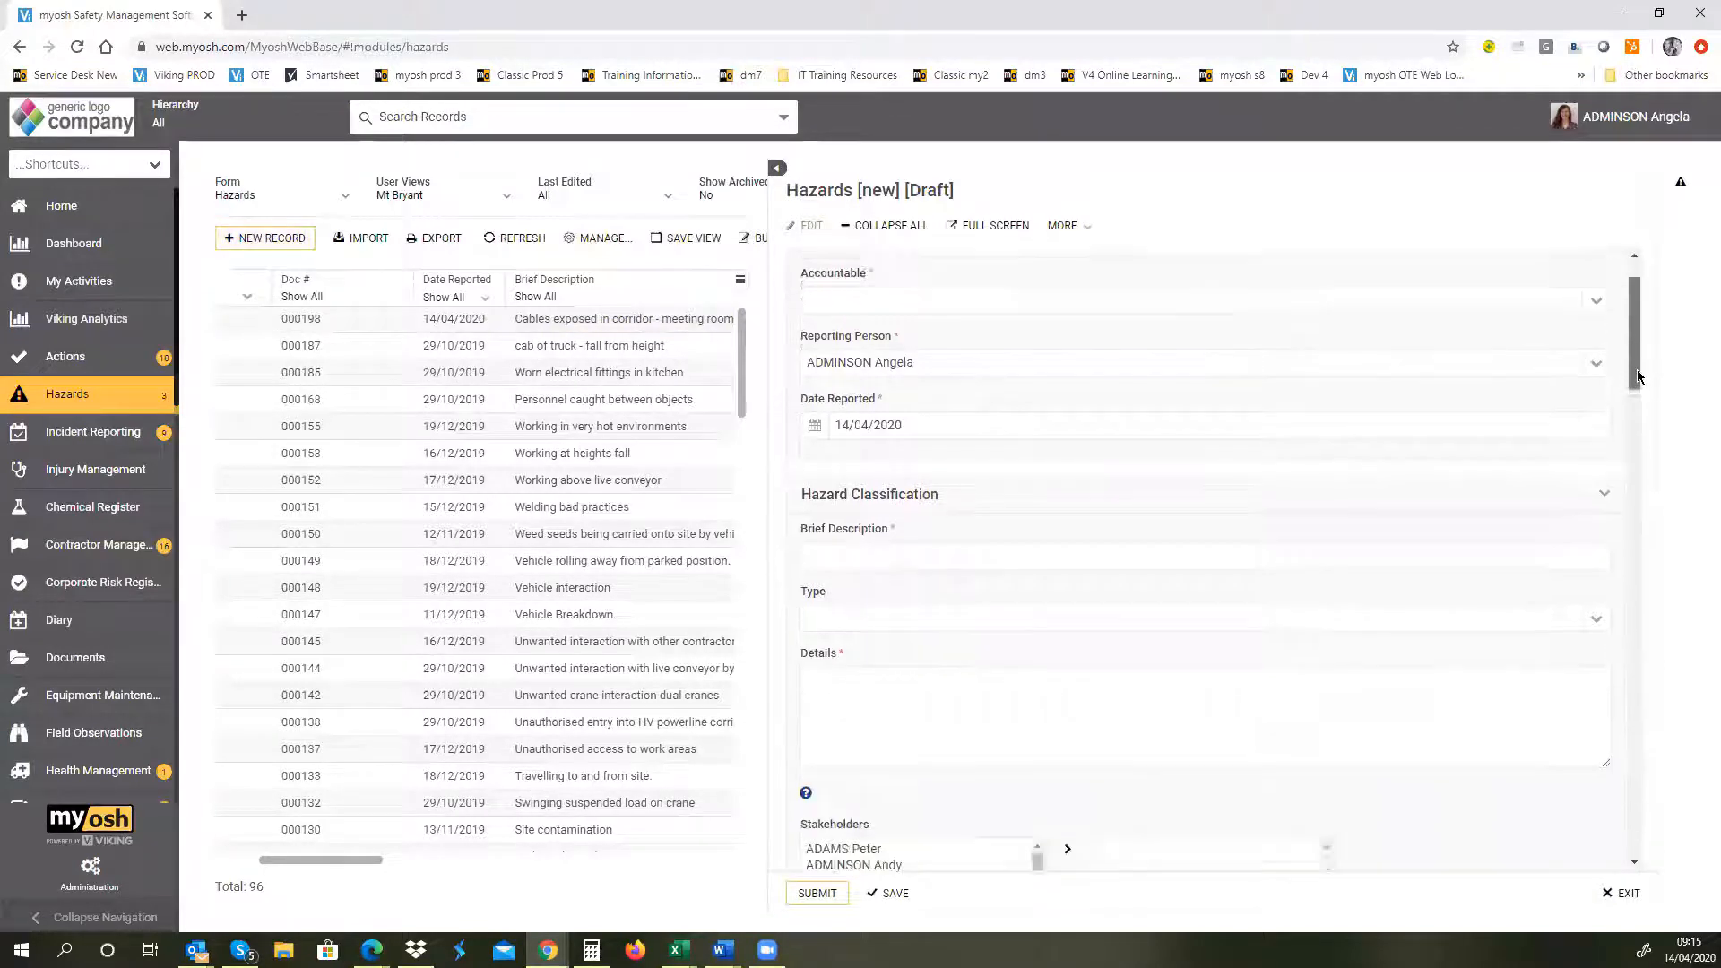
scroll(1638, 376, "down", 1)
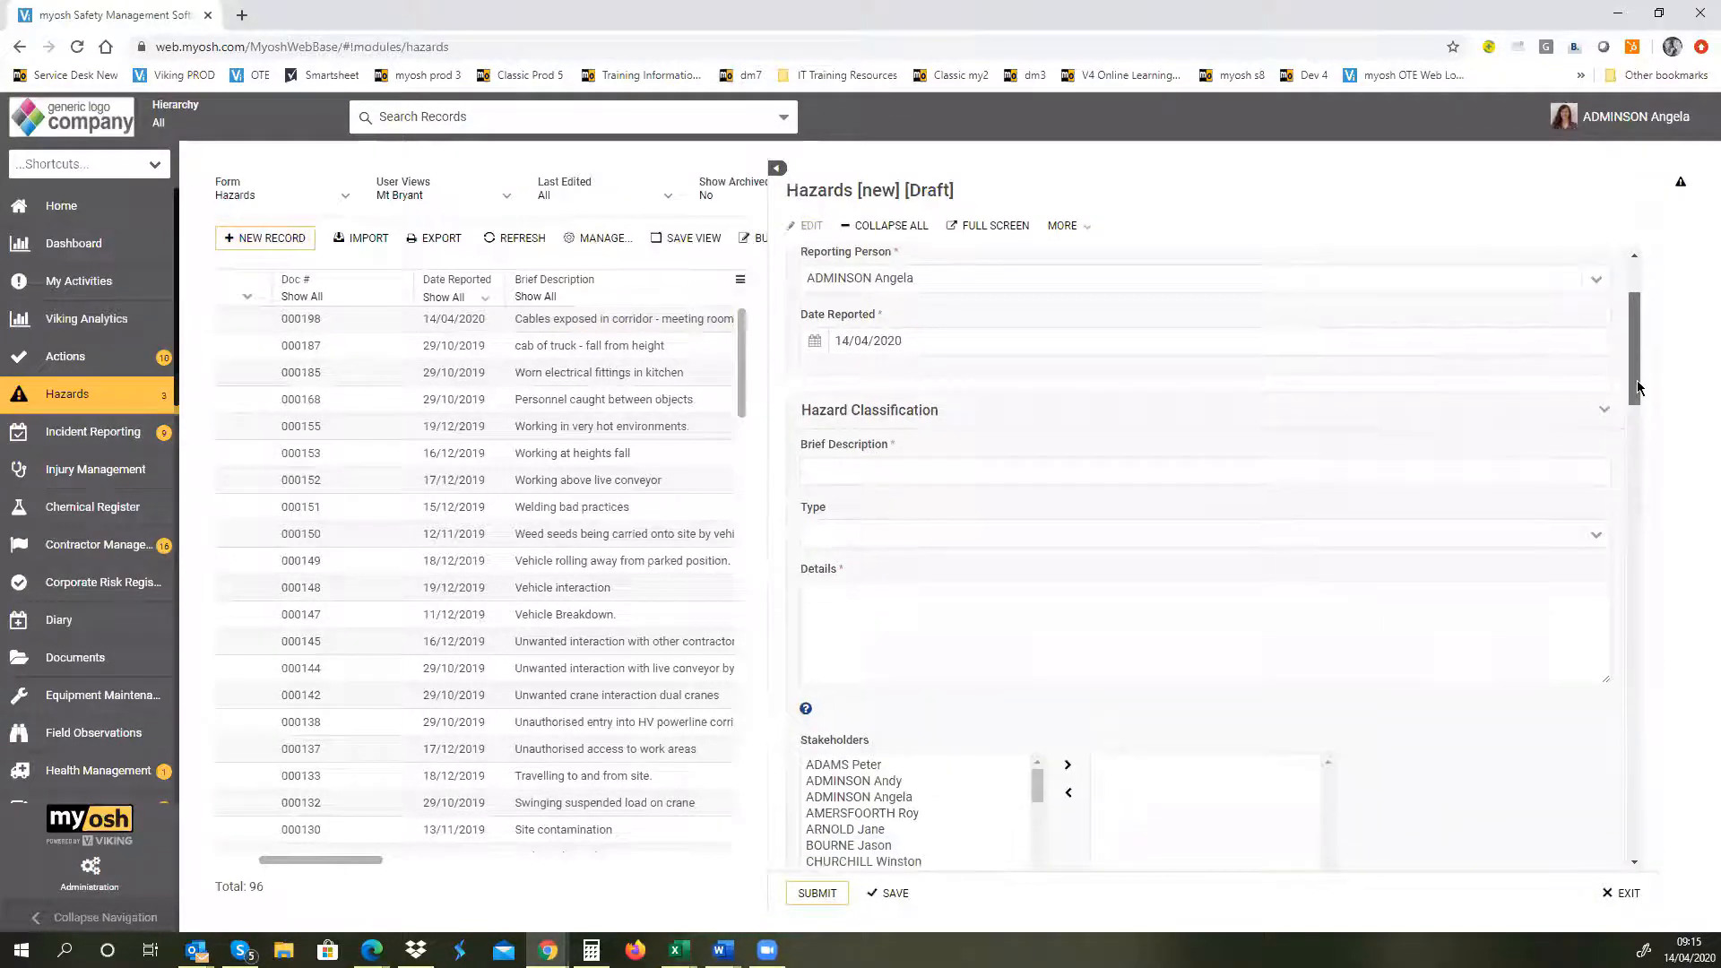
left_click(1594, 525)
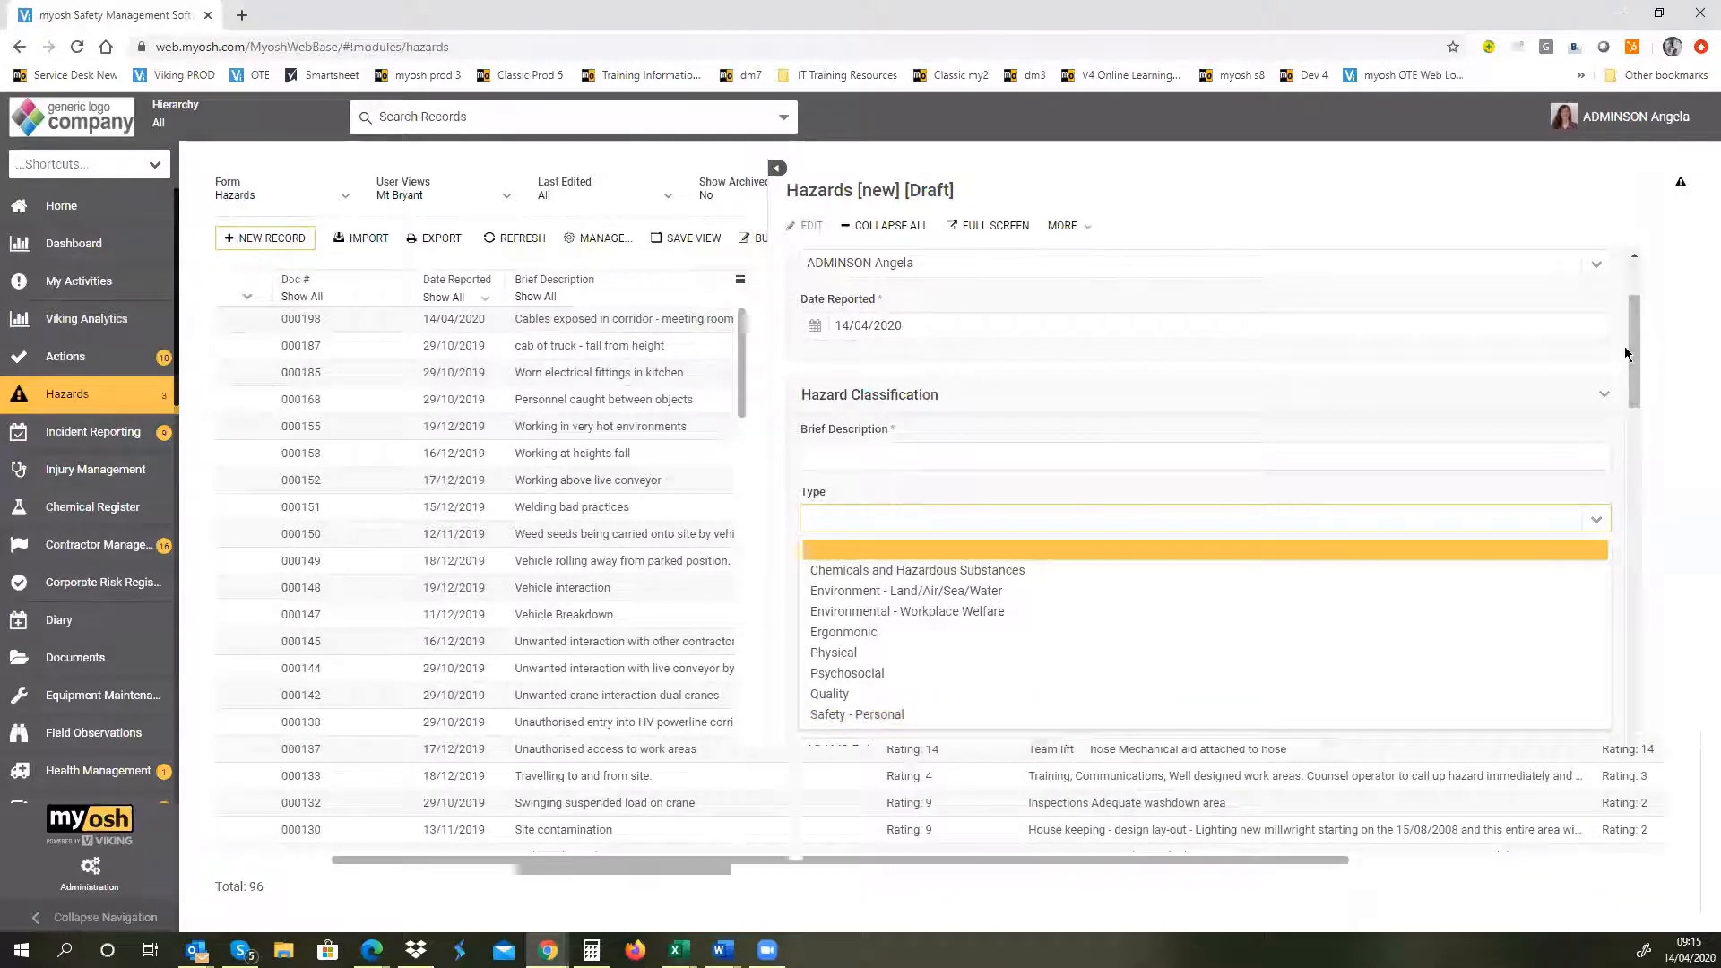
left_click_drag(1631, 350, 1661, 699)
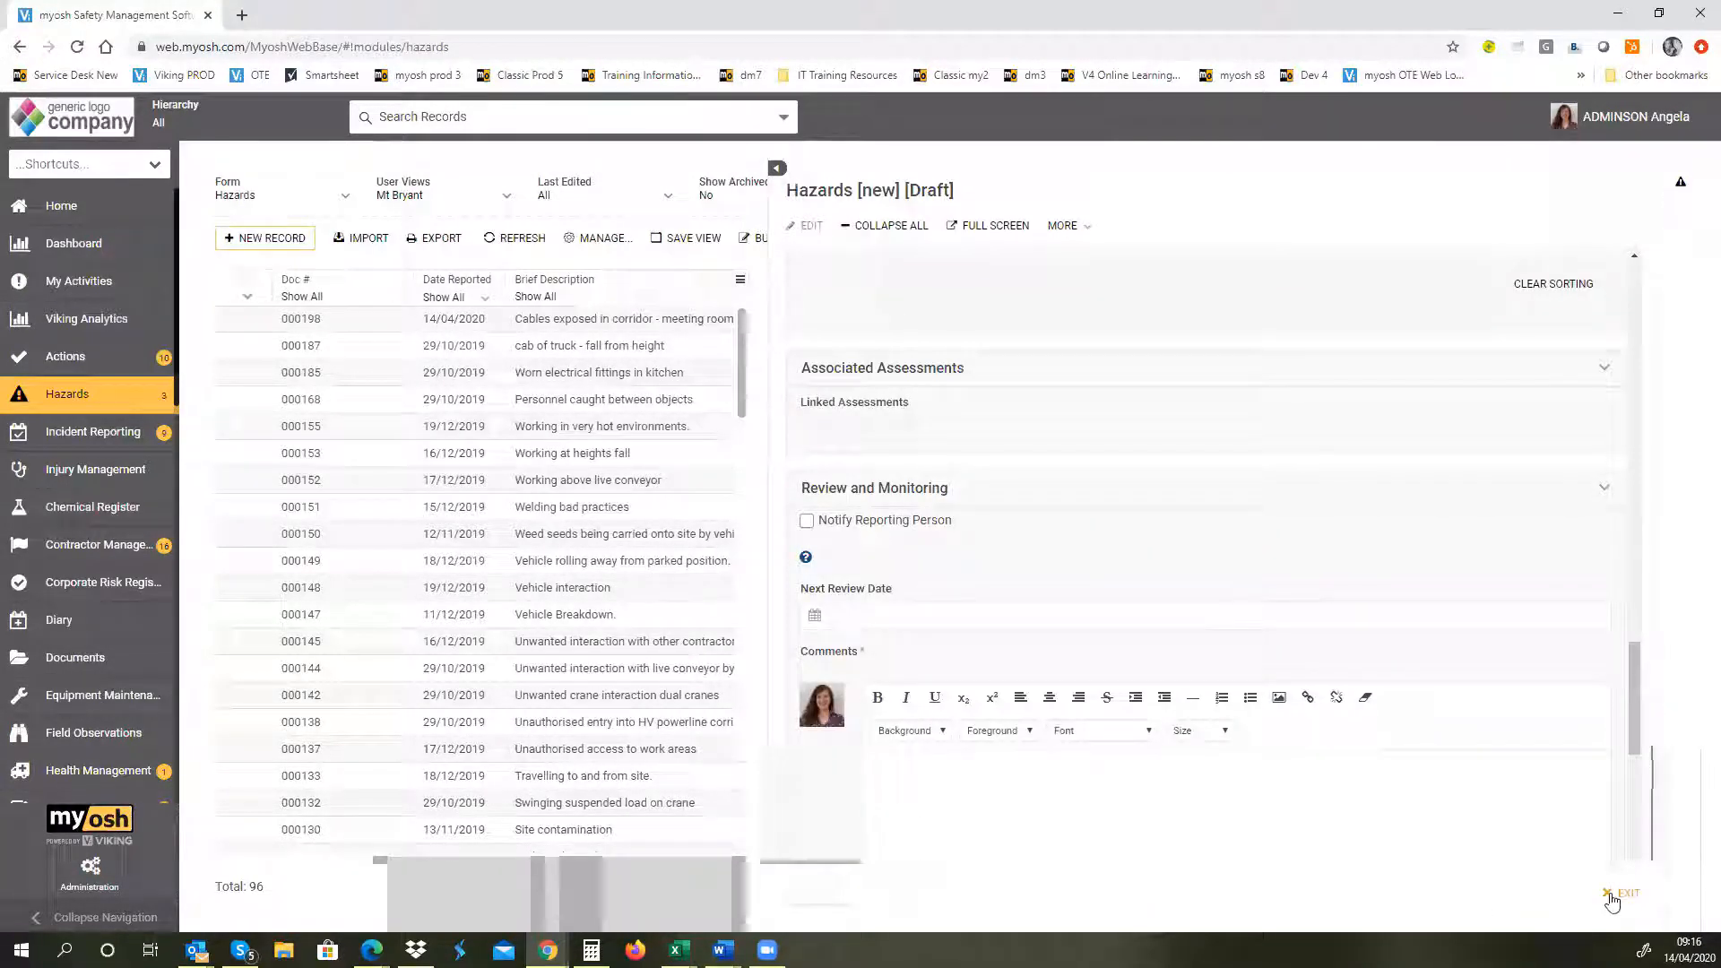
left_click(1624, 892)
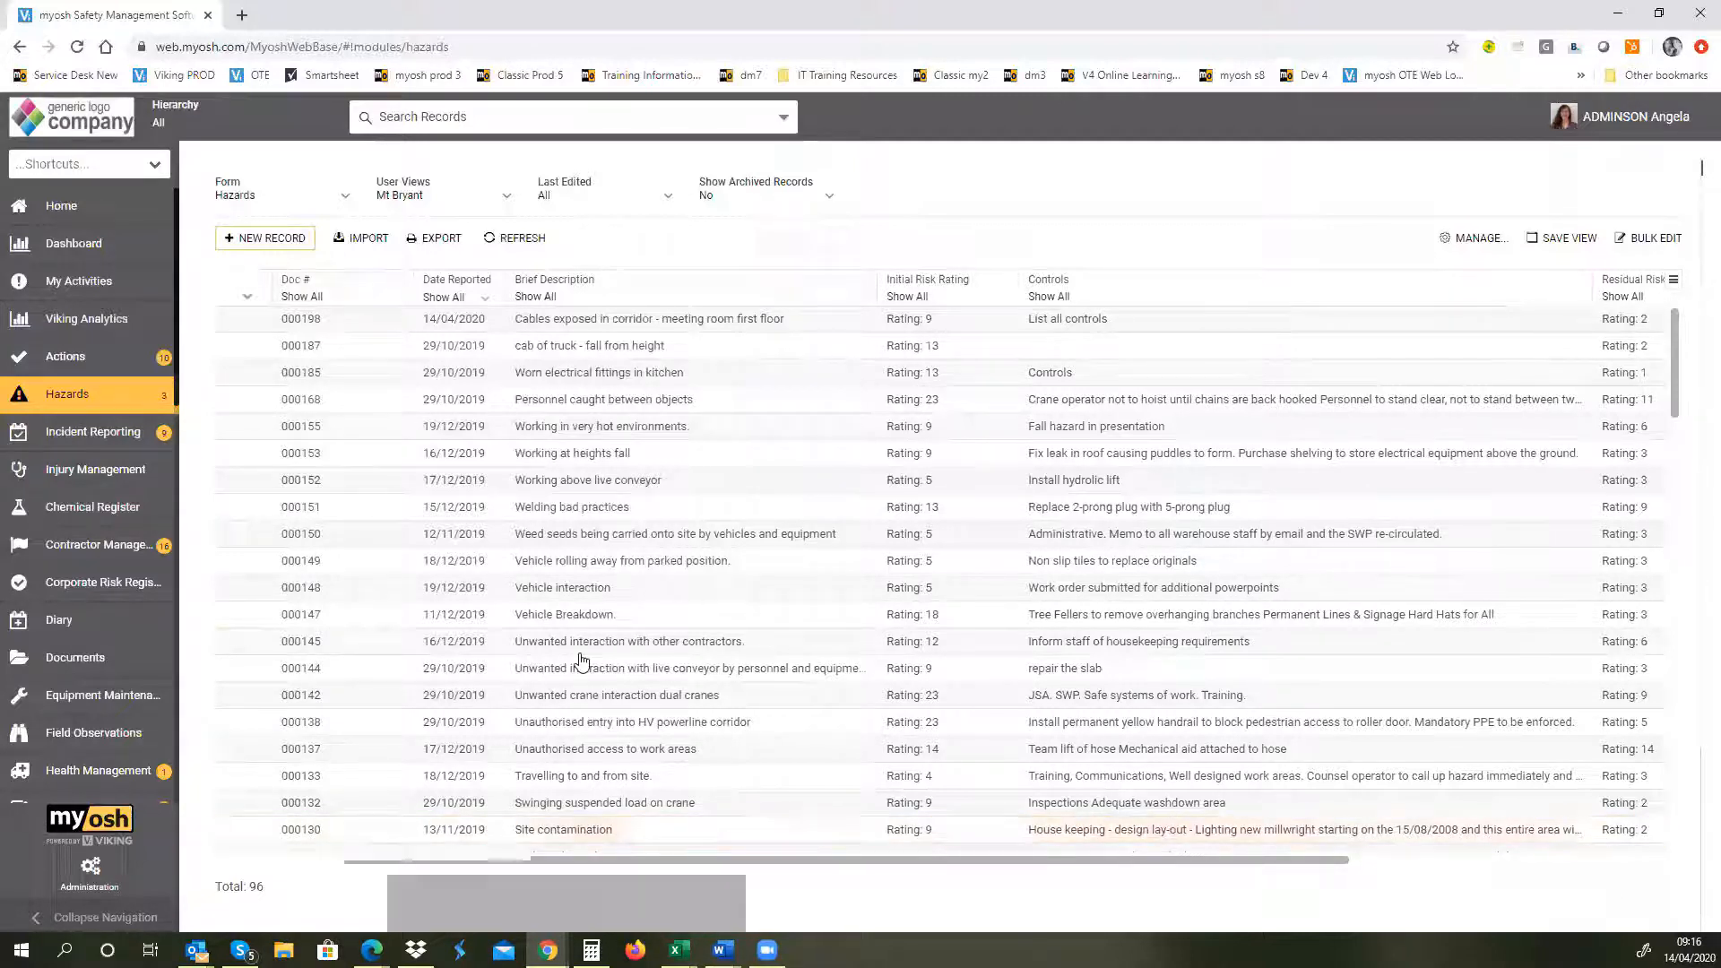
Step: Filter the hazards list by Reporting Person to show only records reported by the signed-in user
left_click(811, 704)
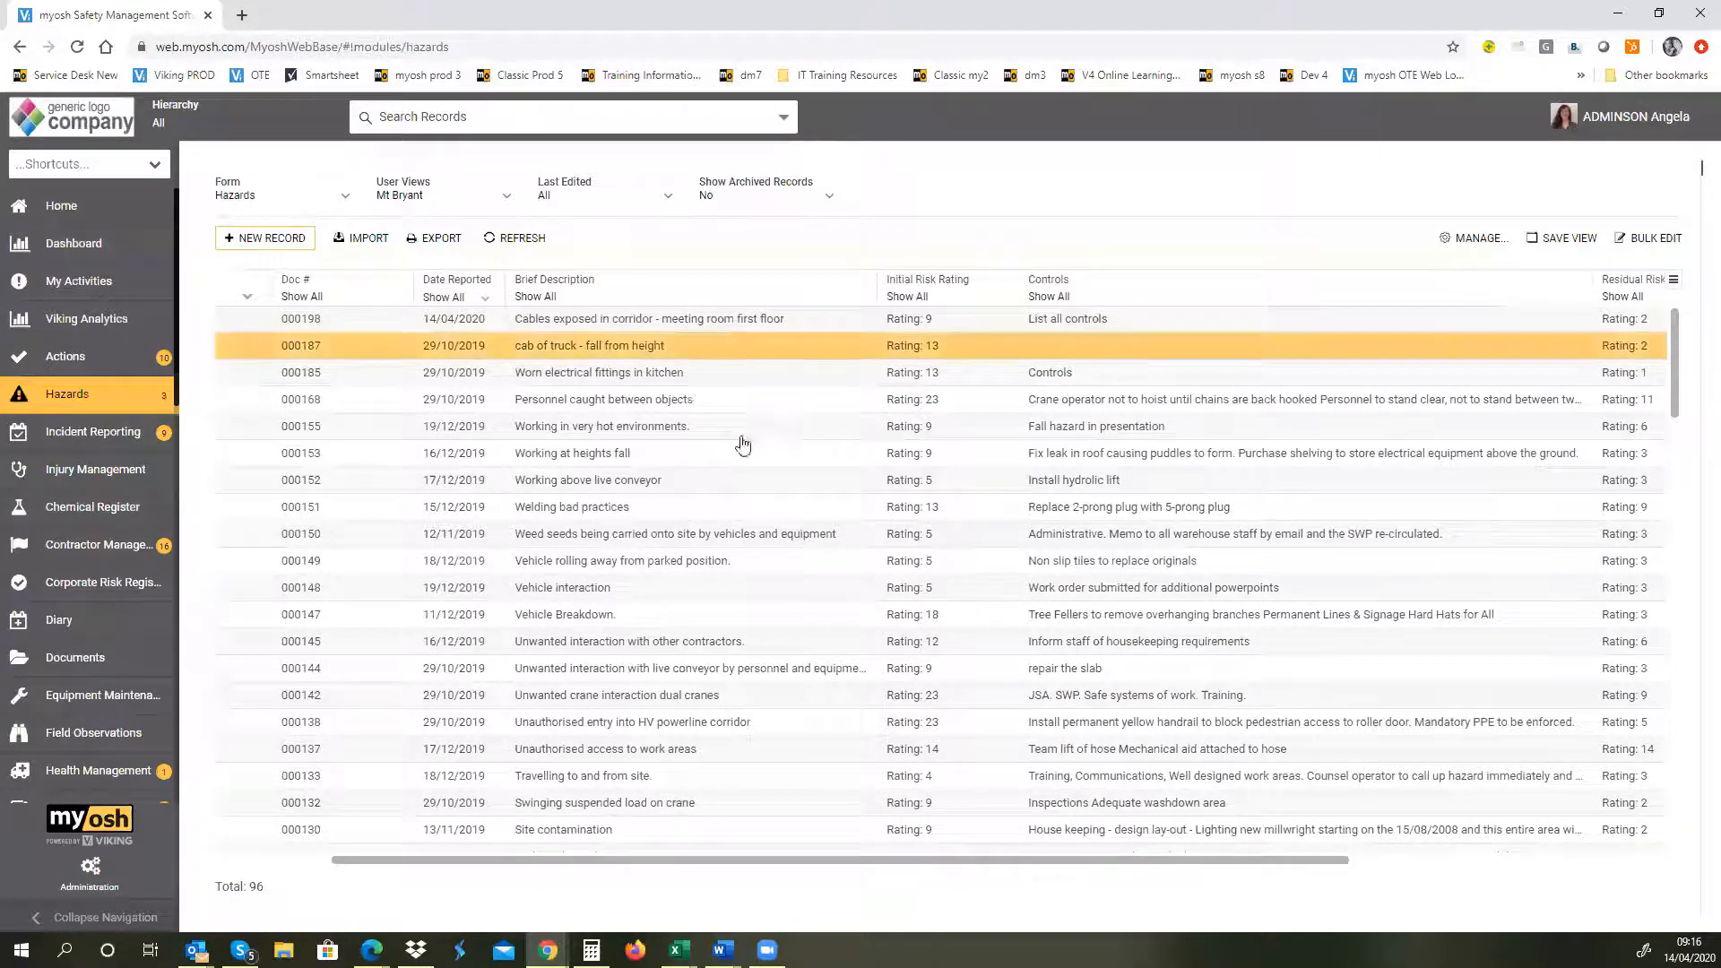
left_click_drag(980, 869, 852, 895)
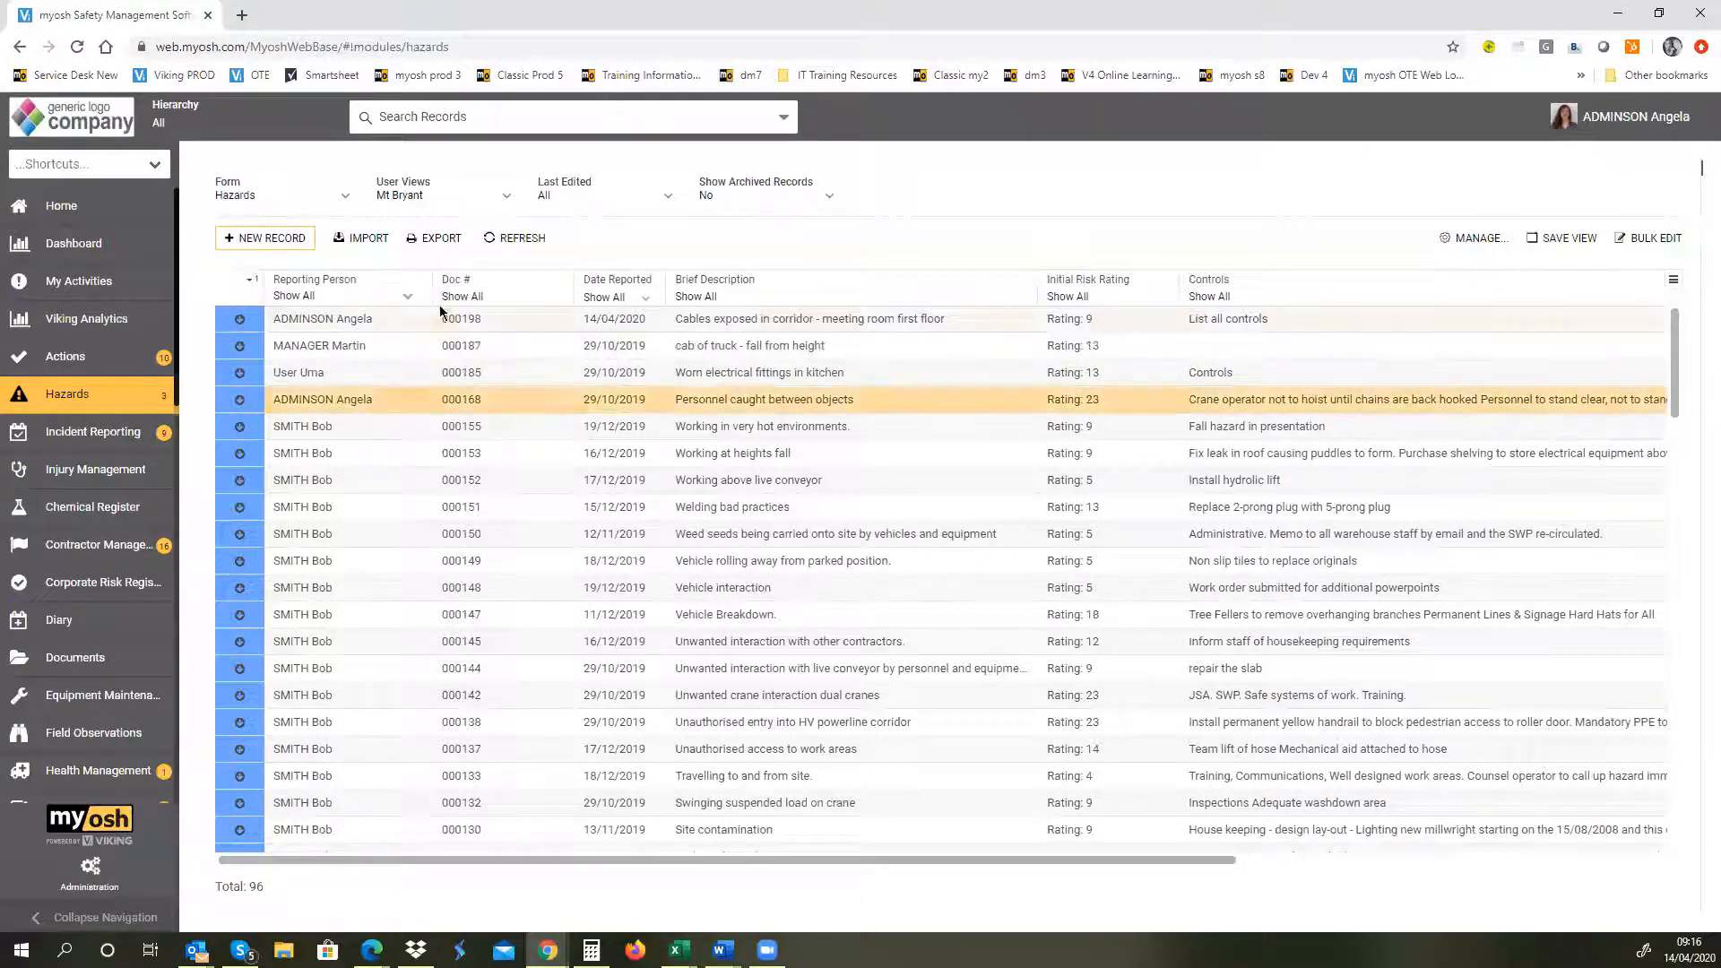
left_click(408, 296)
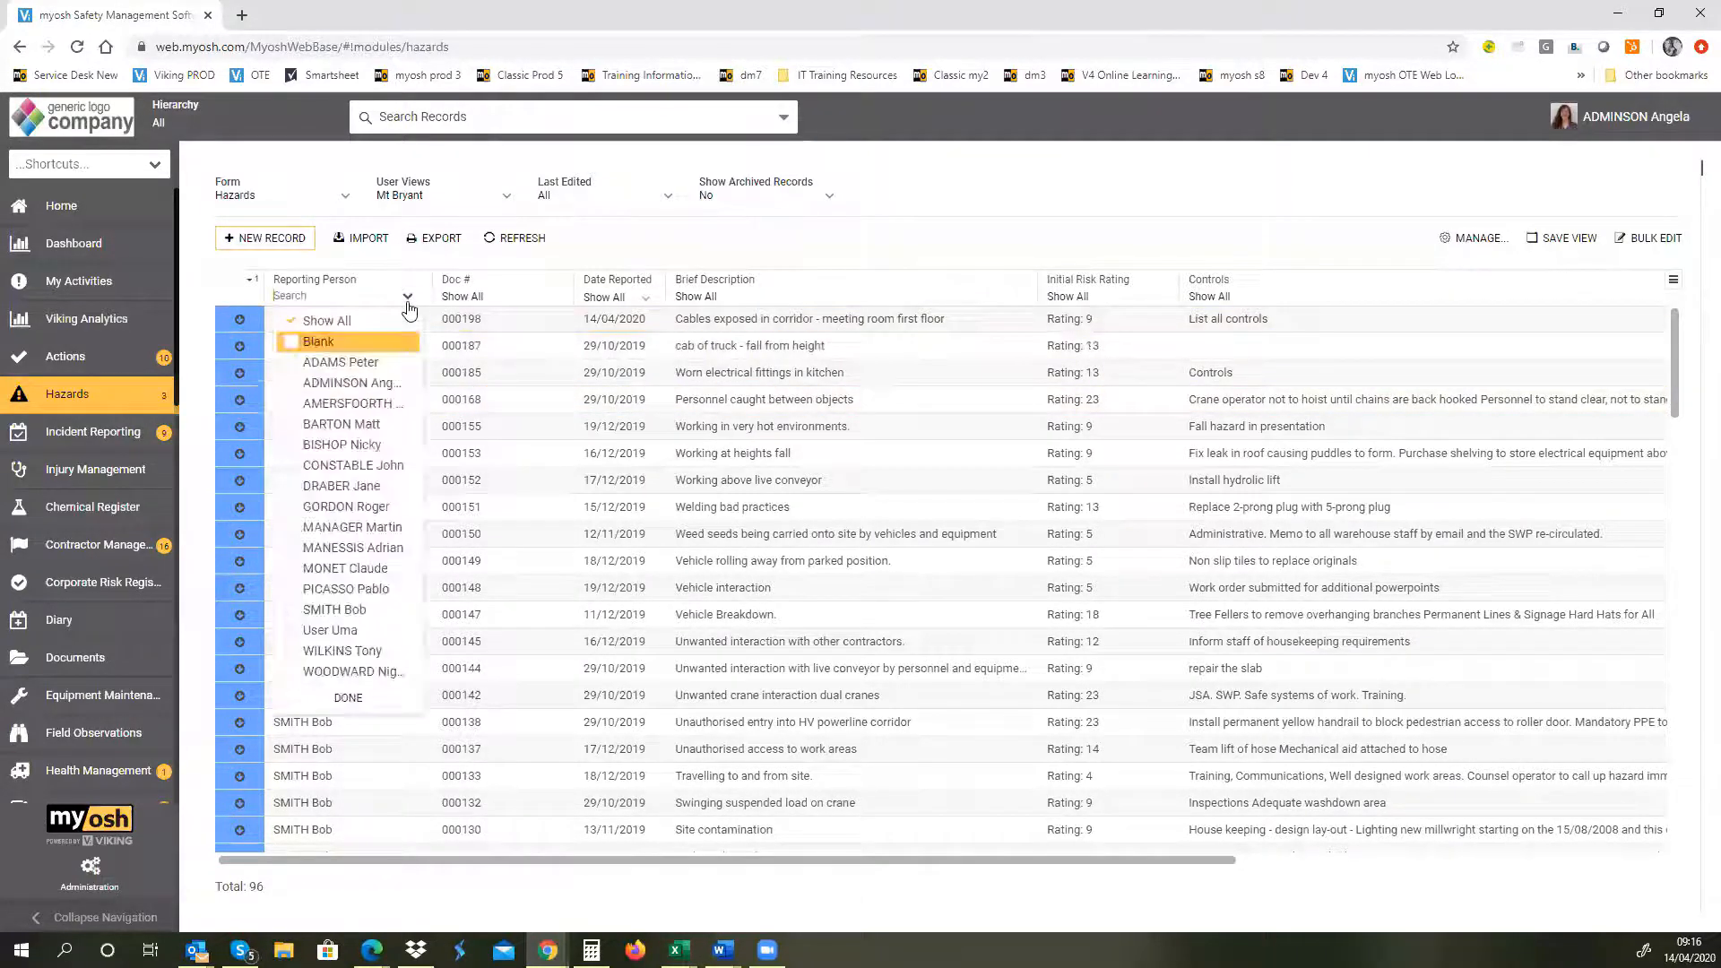
left_click(287, 382)
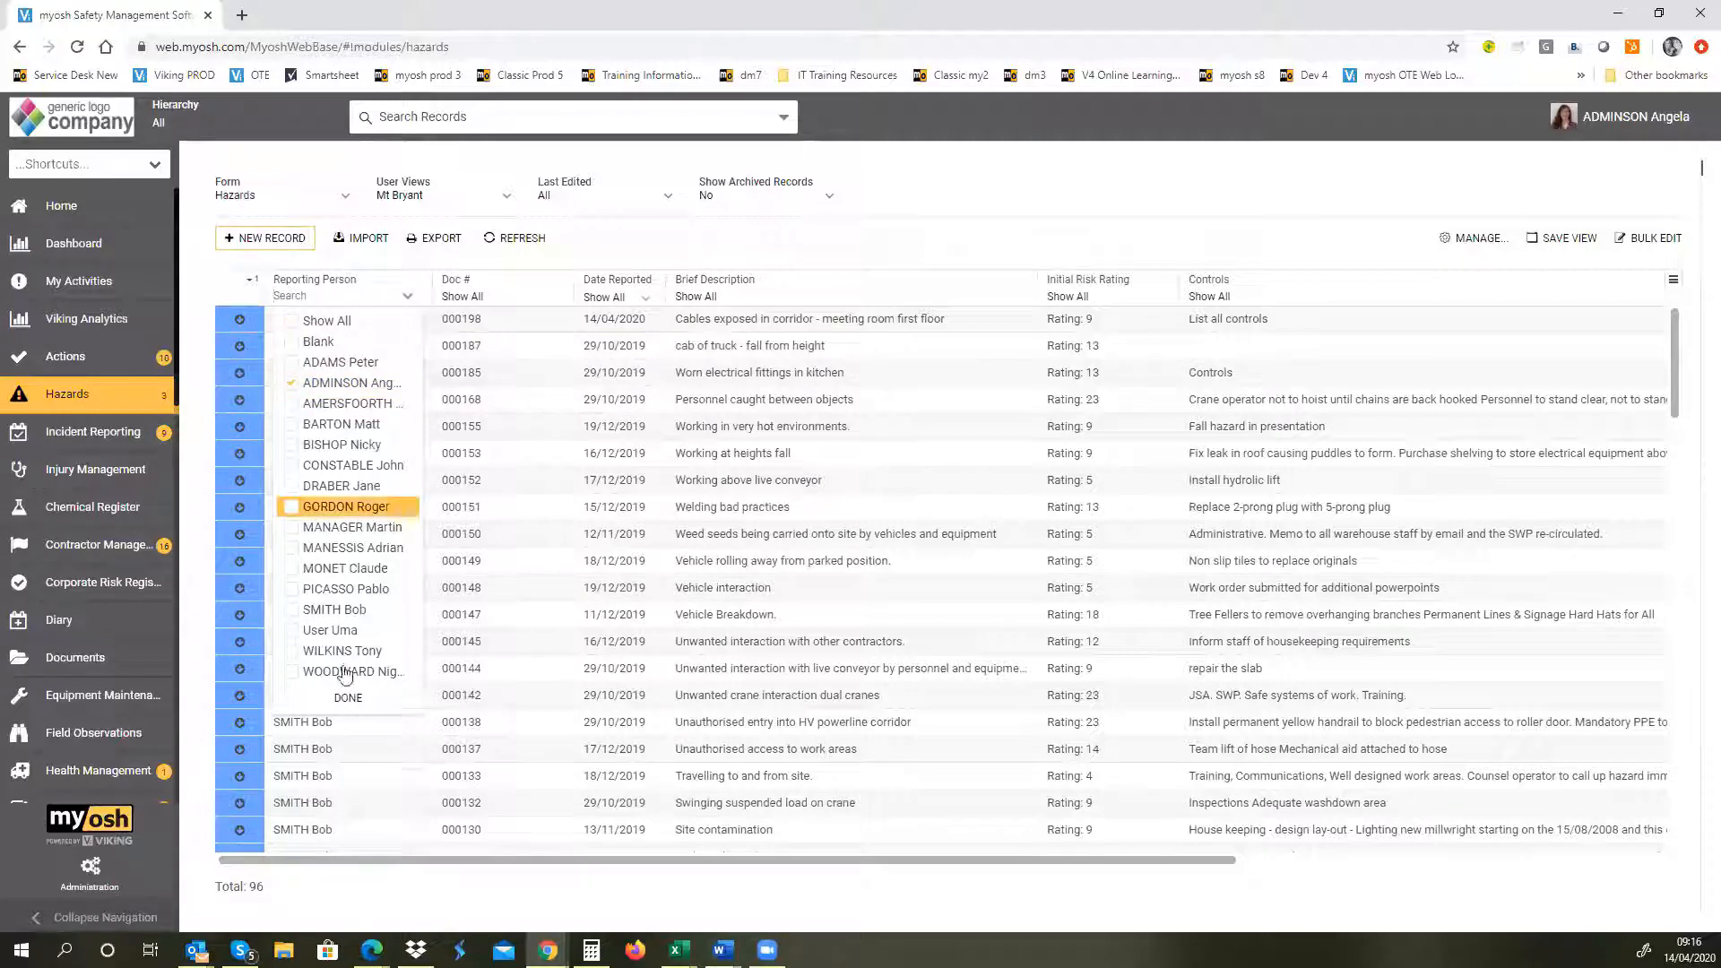
left_click(334, 698)
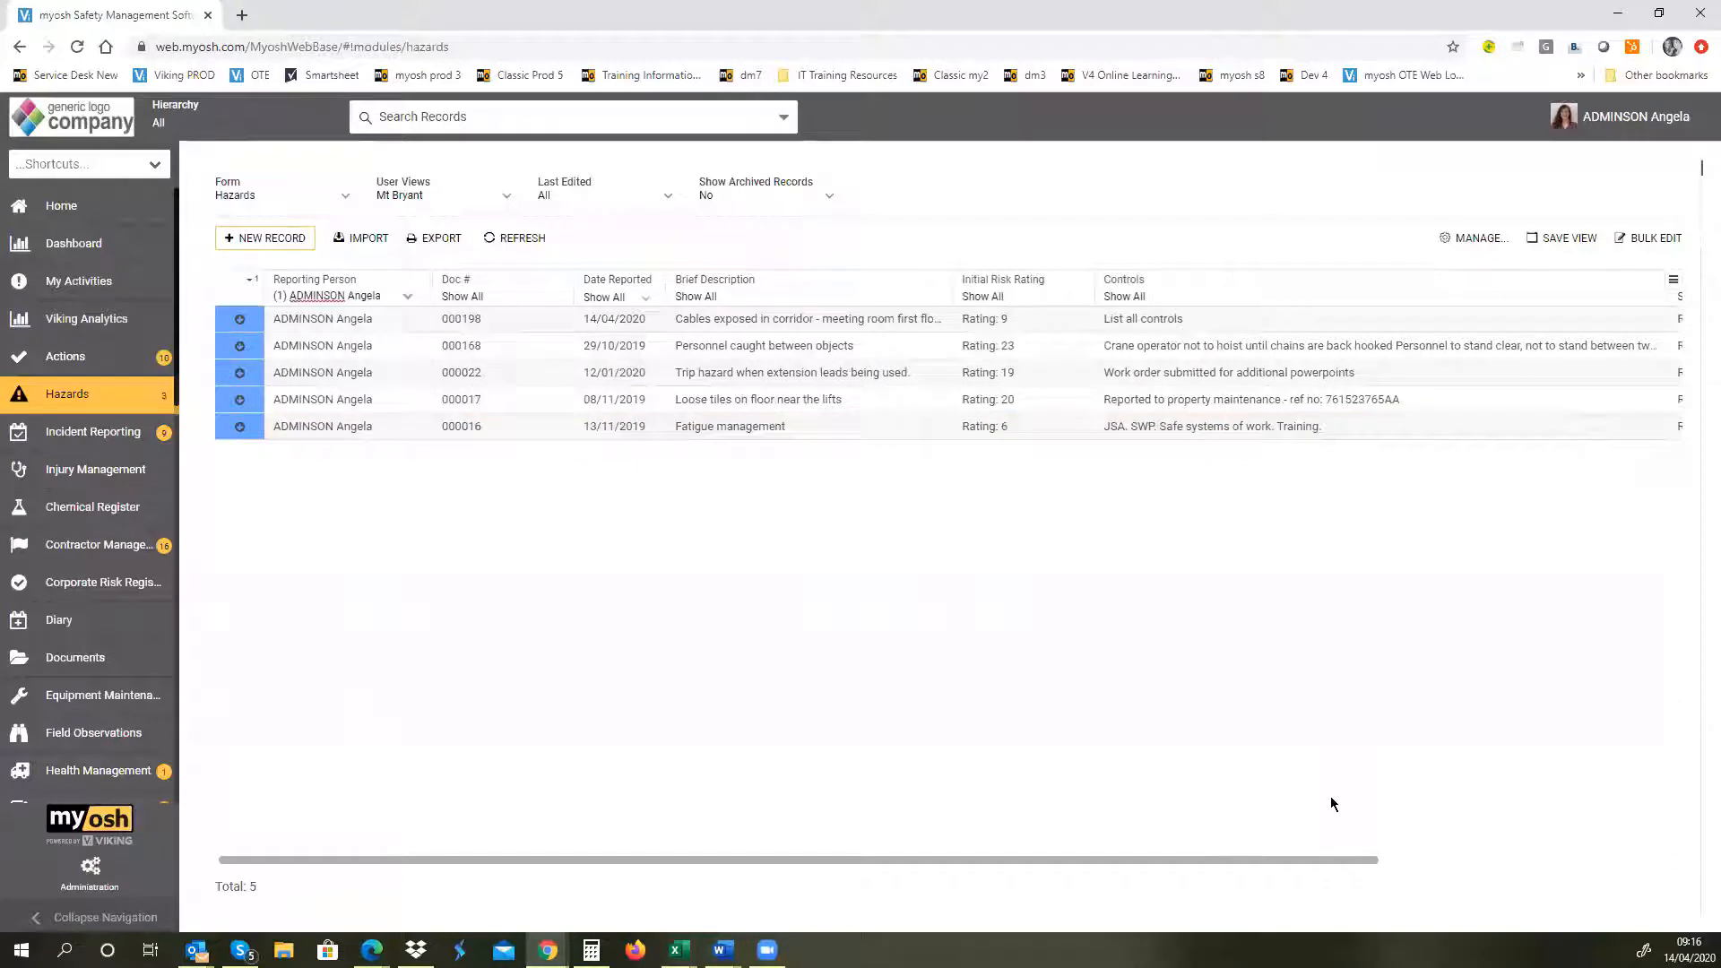
Step: Examine the columns available for the hazards list and its export formats without changing or exporting anything
left_click(1673, 283)
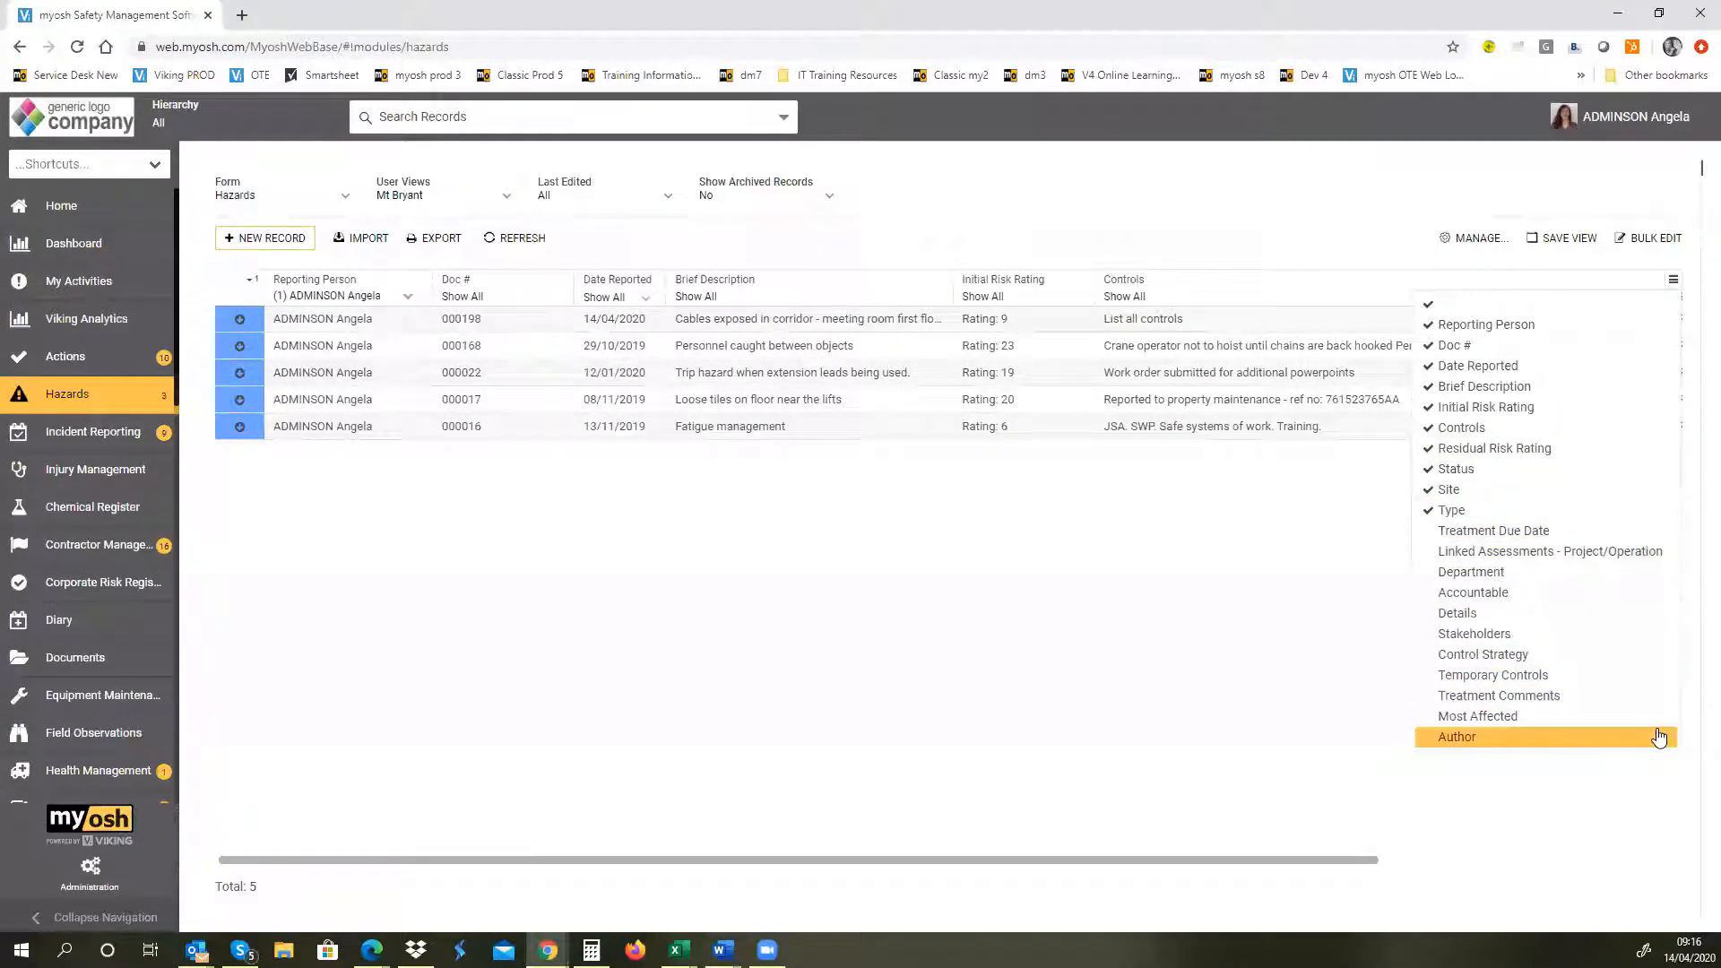
left_click(703, 610)
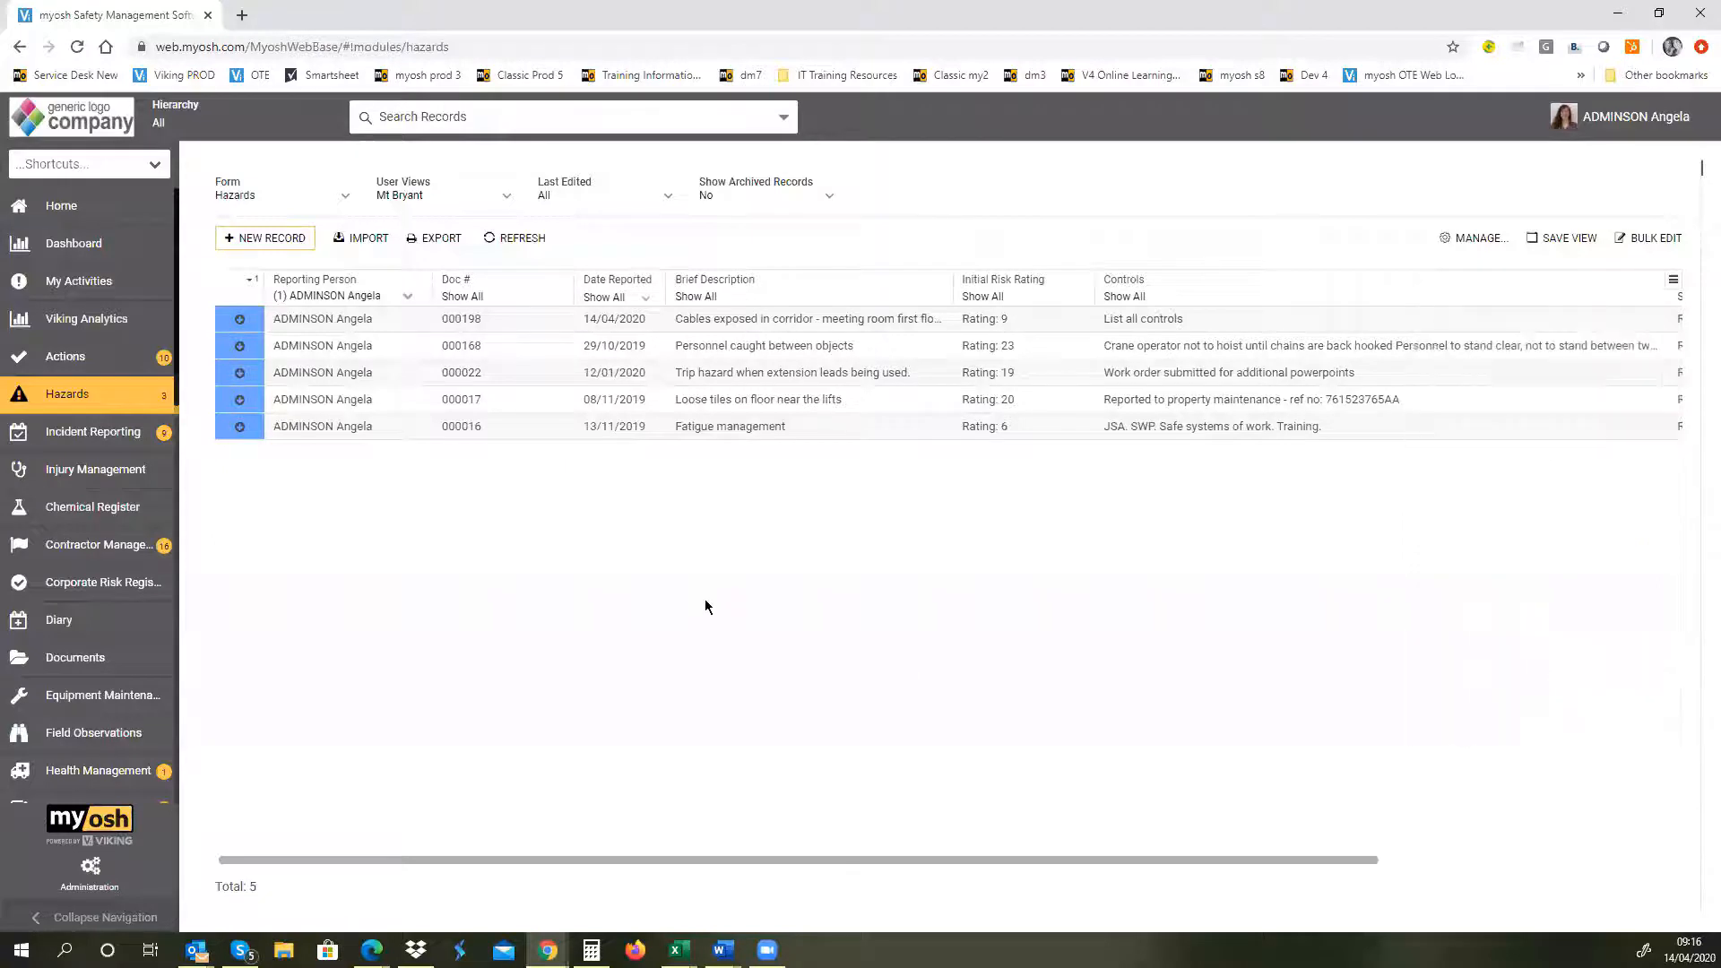
left_click(447, 244)
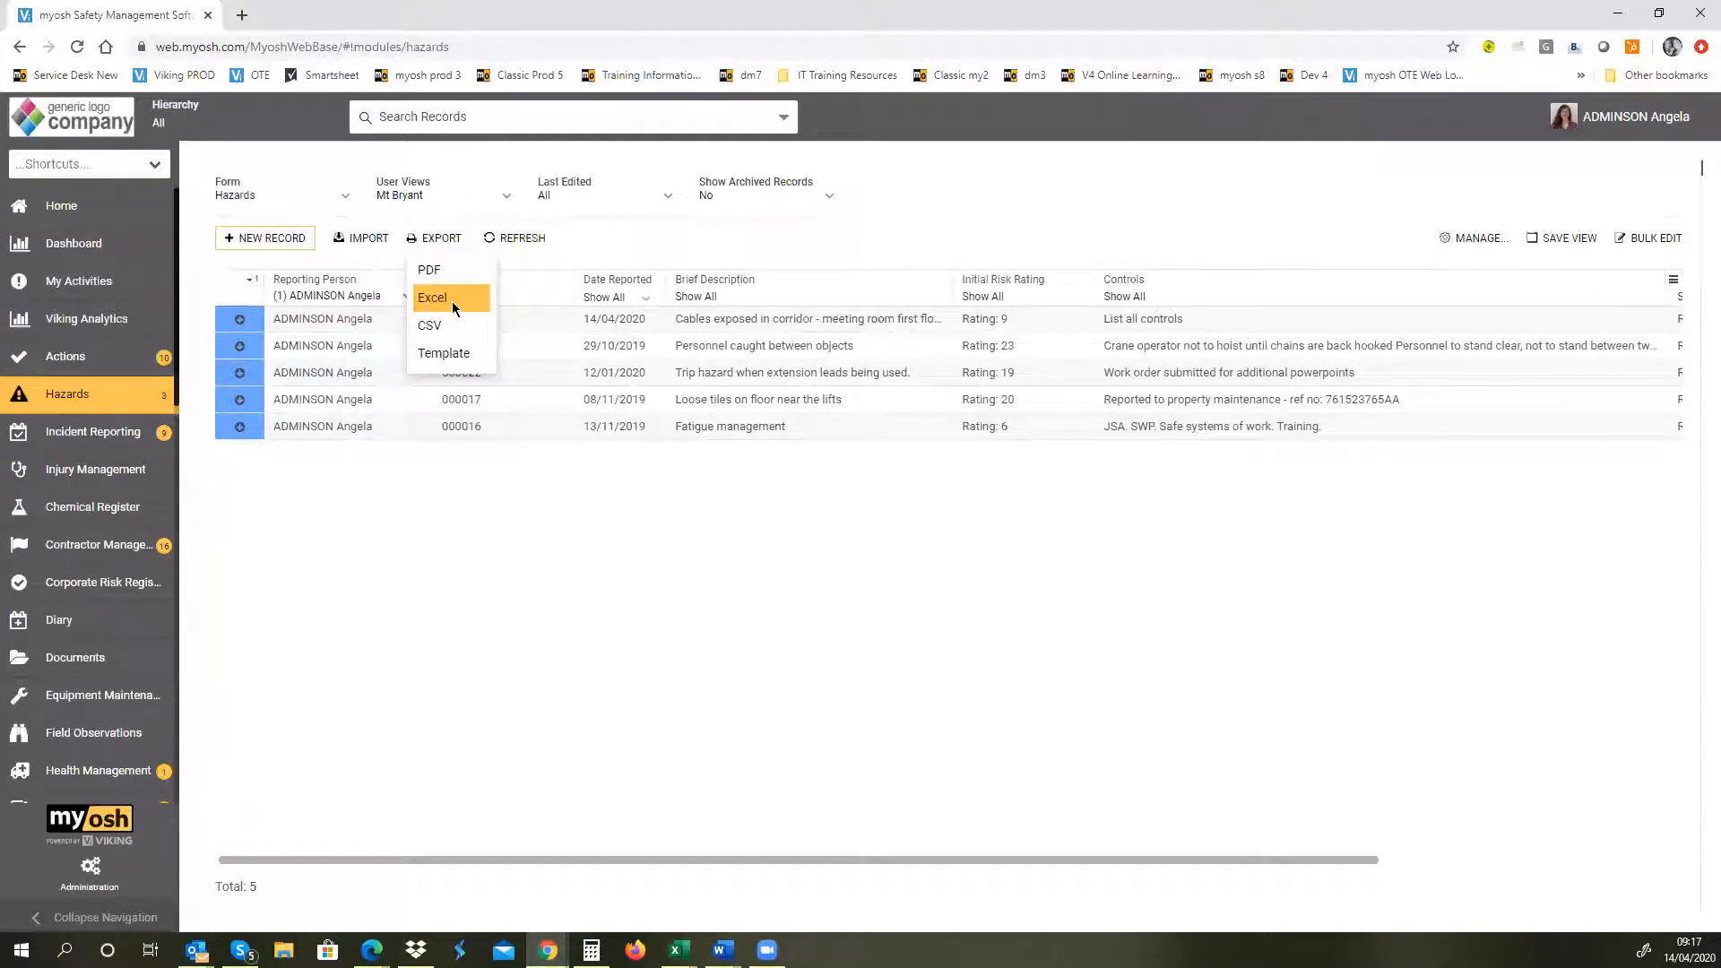
left_click(688, 557)
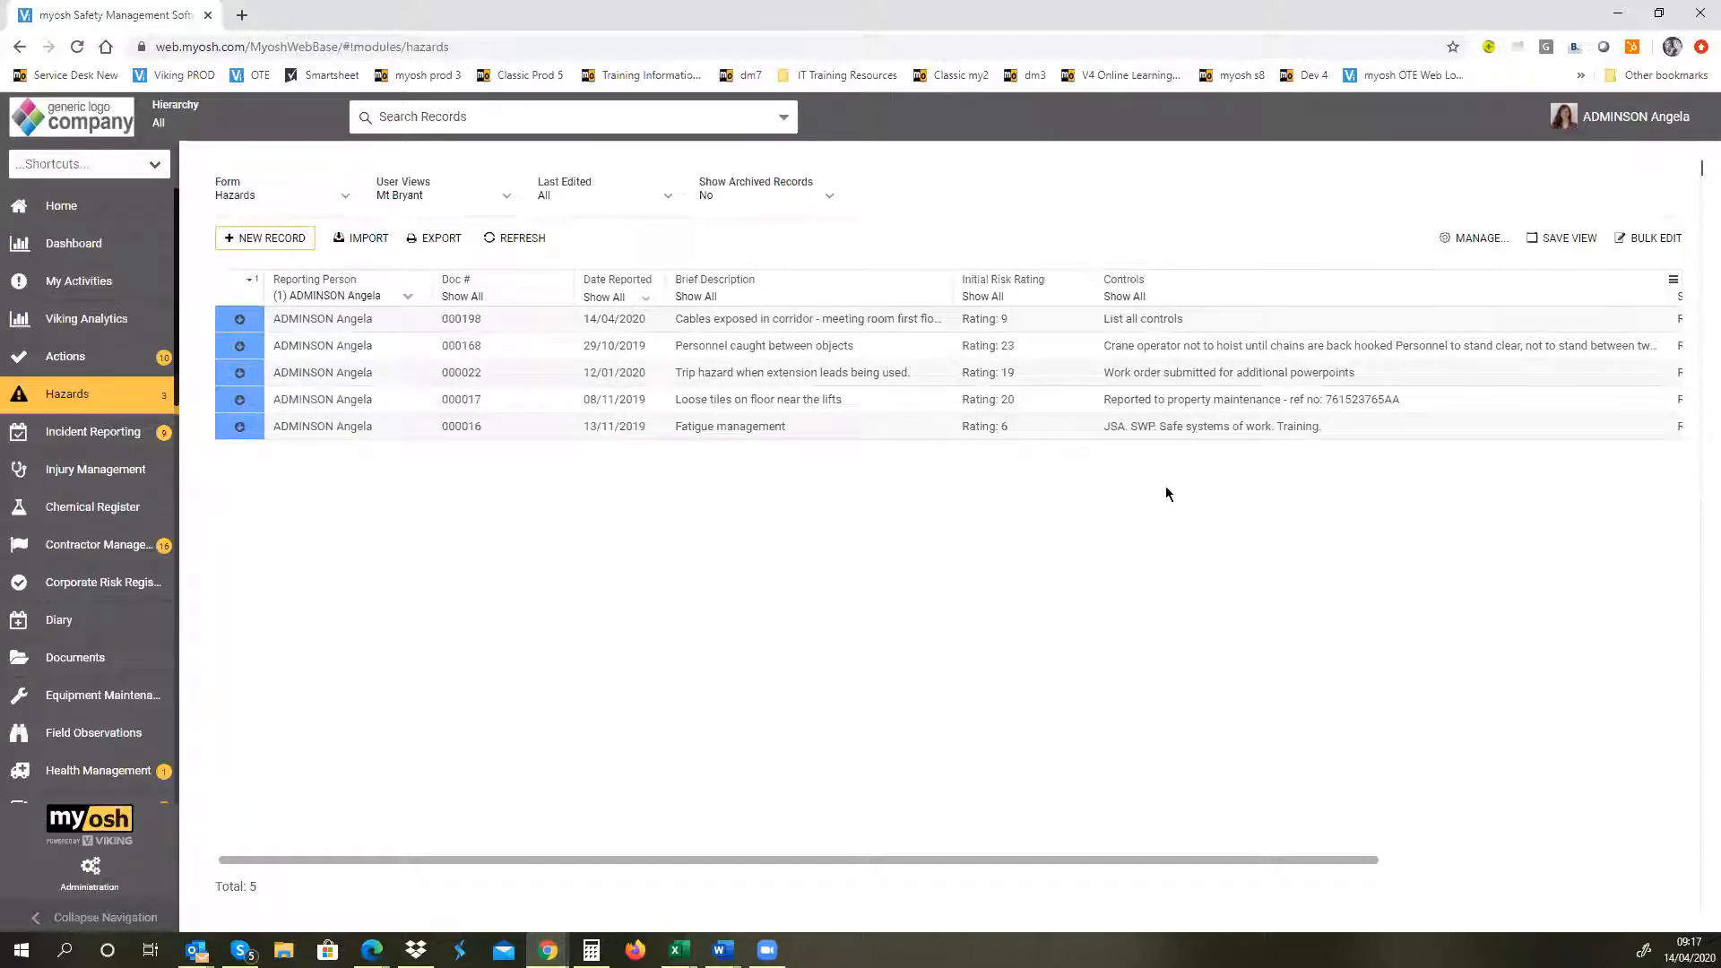
Step: Save the filtered hazards list as a new view named with the signed-in user's full name, and switch back to the Default view
left_click(1569, 245)
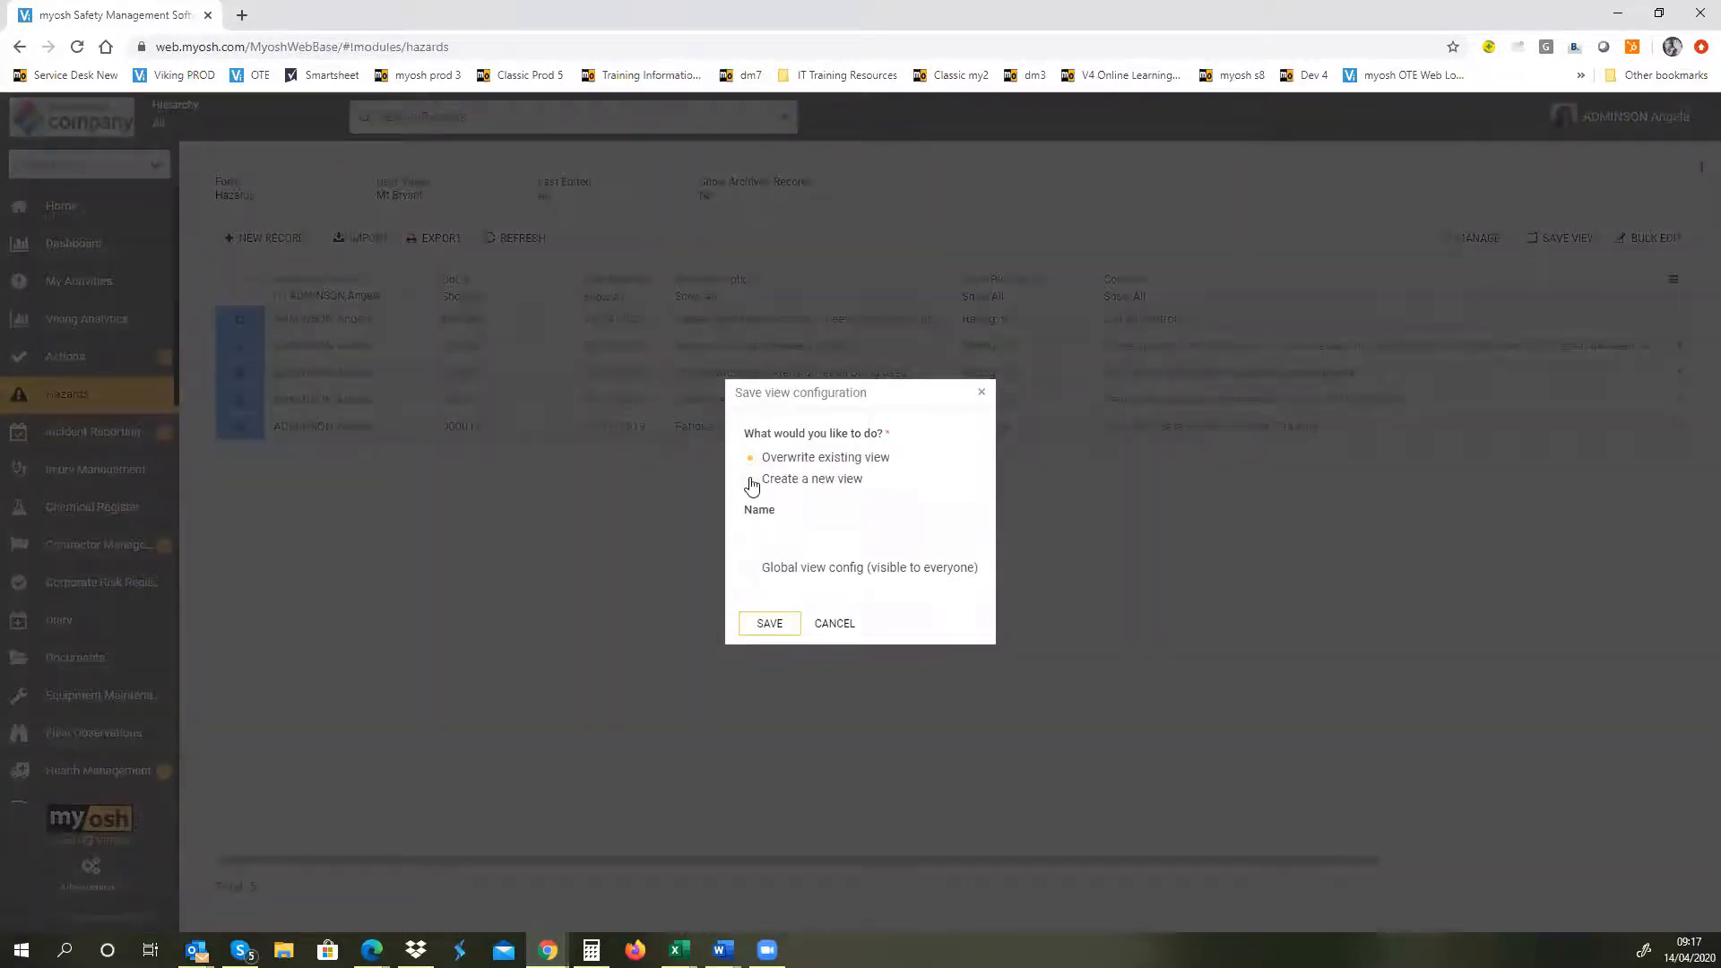
left_click(751, 484)
left_click(772, 534)
type("Angela A")
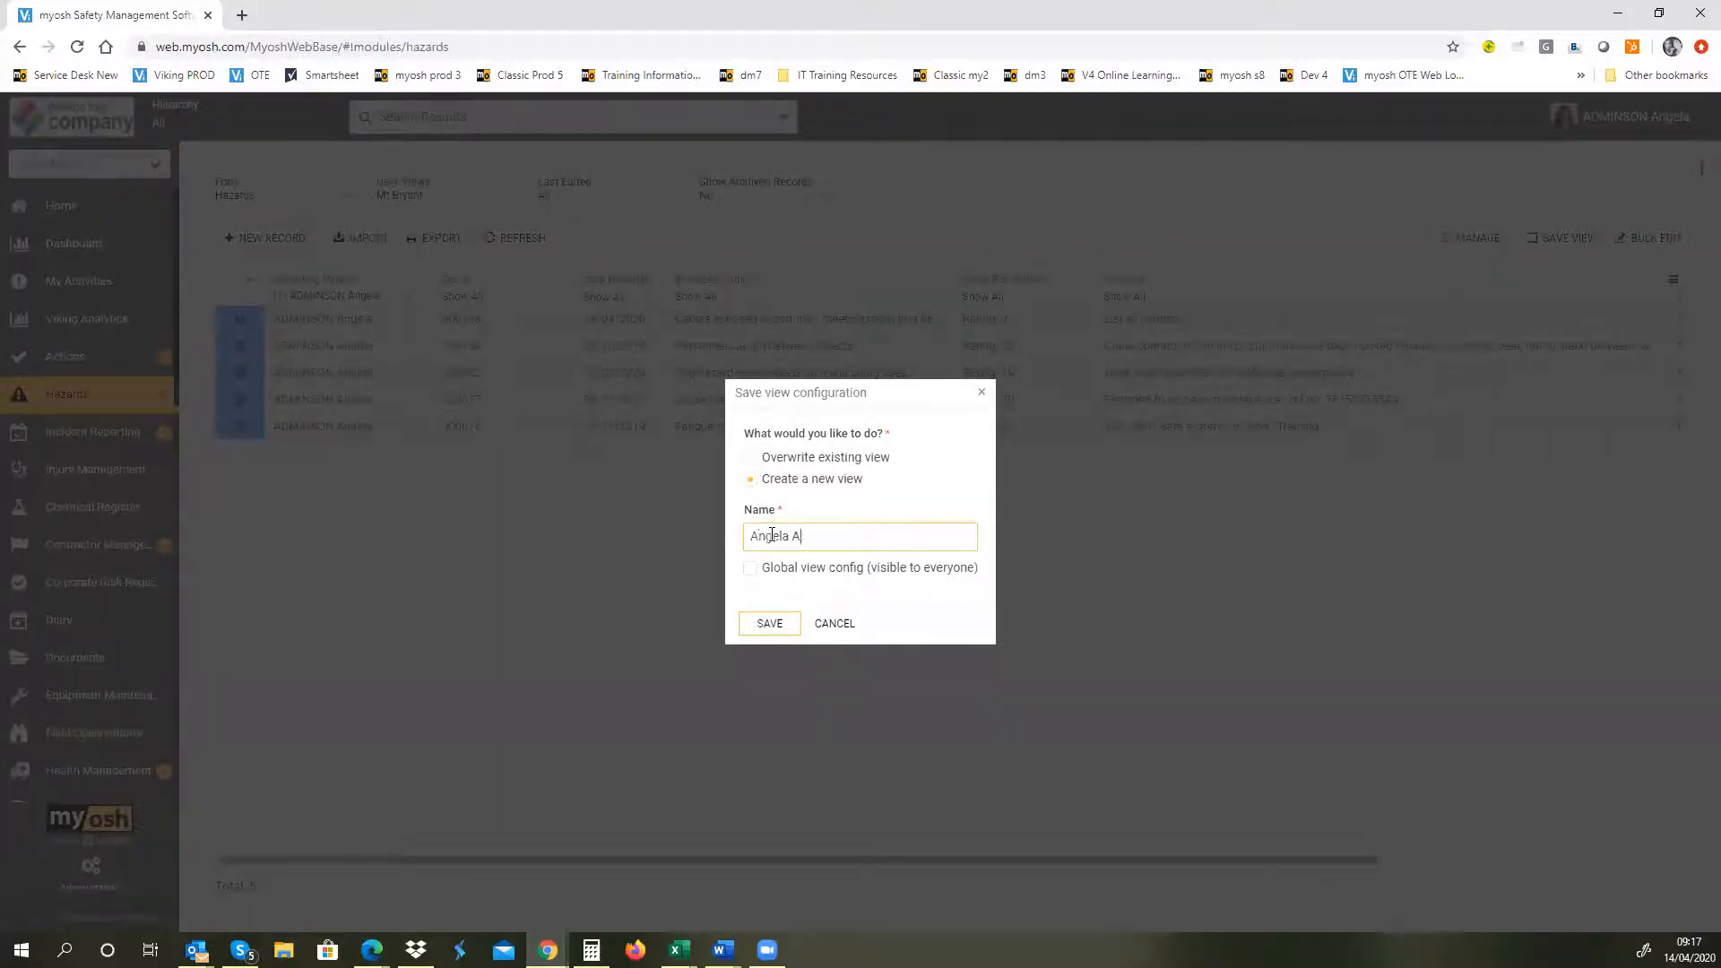
type("dminson")
left_click(758, 623)
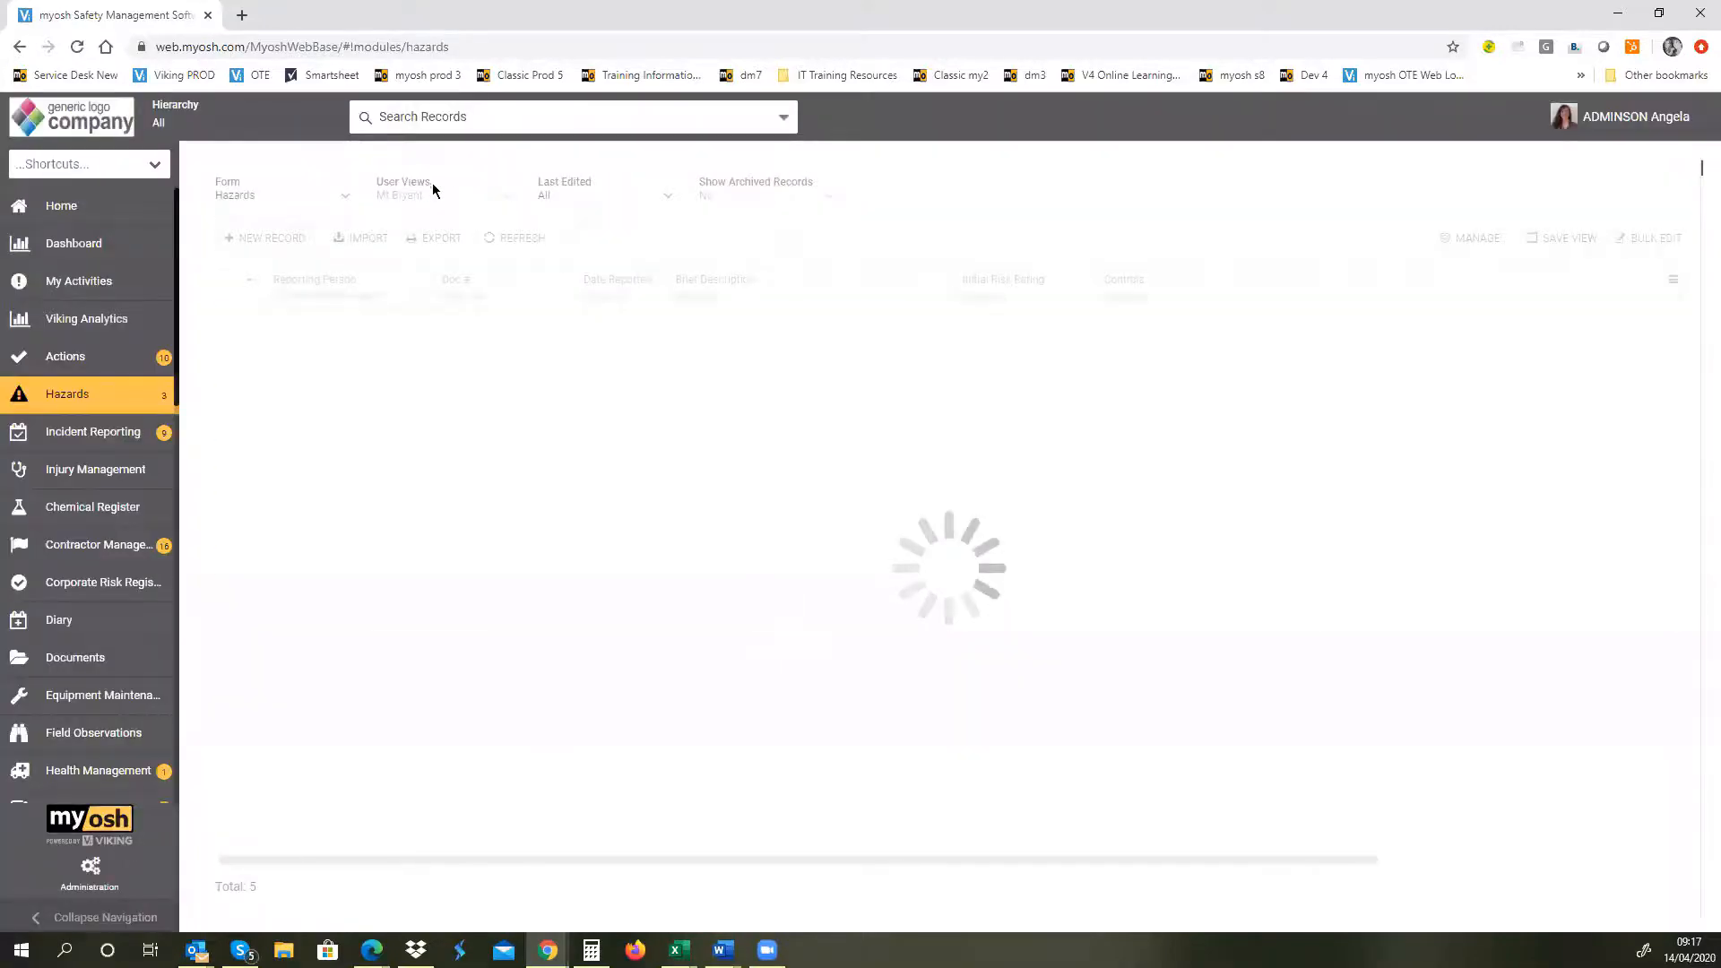
left_click(507, 199)
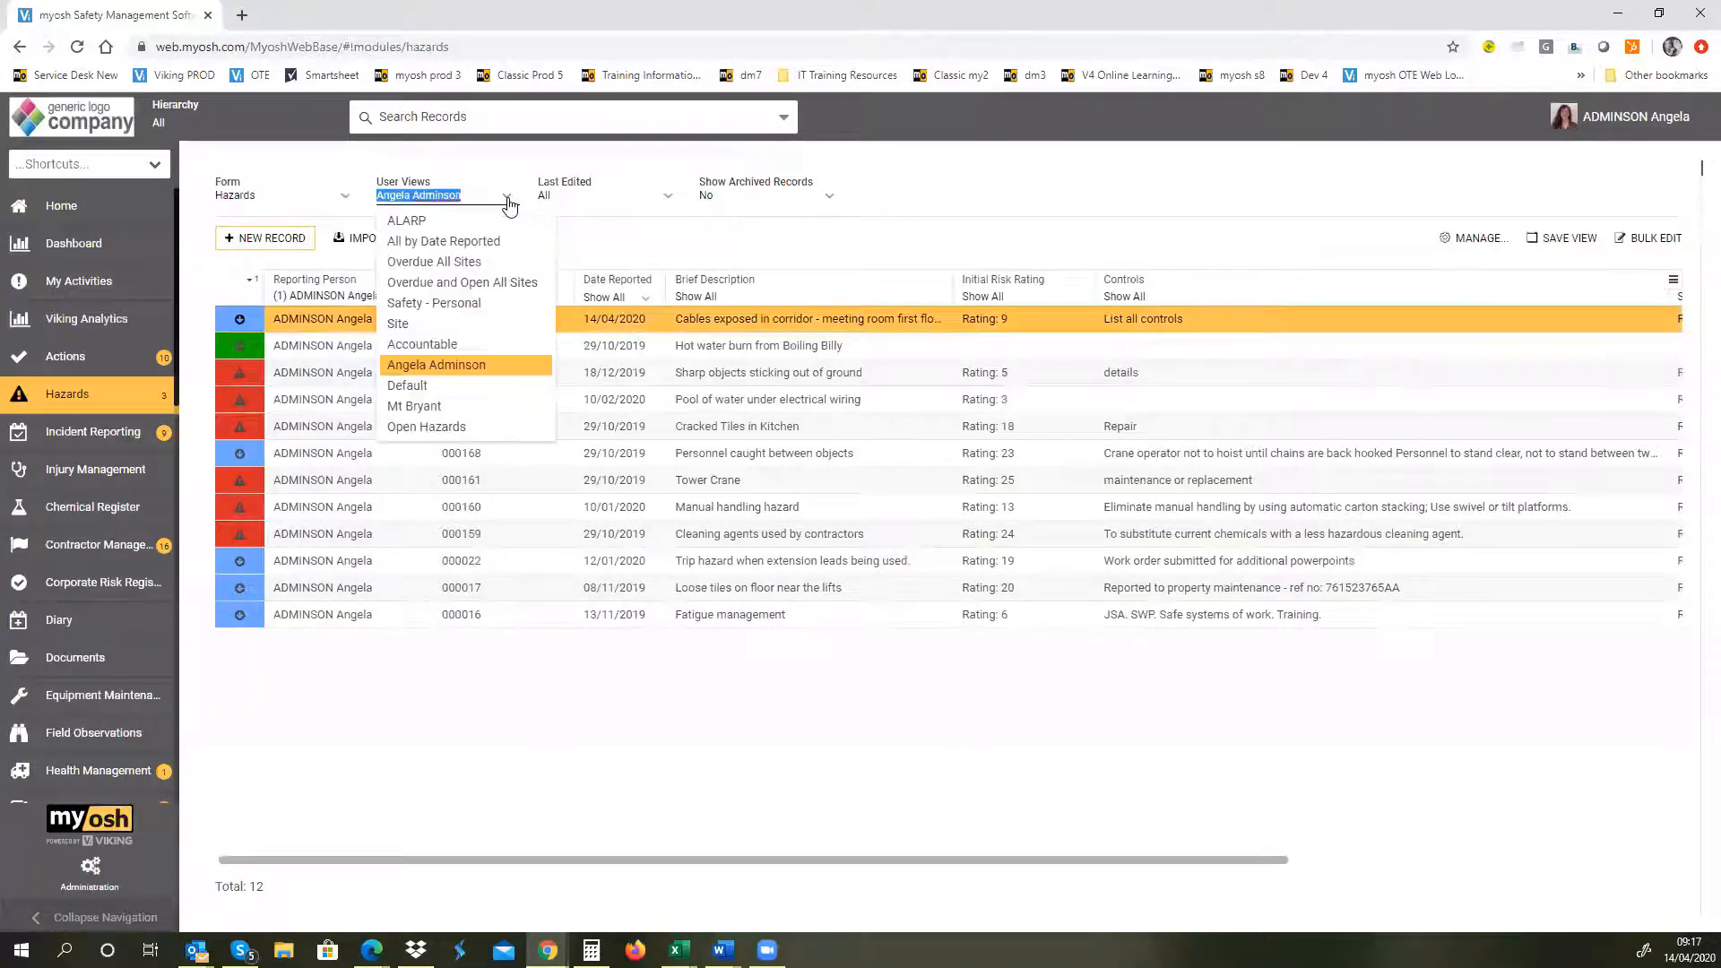
left_click(526, 386)
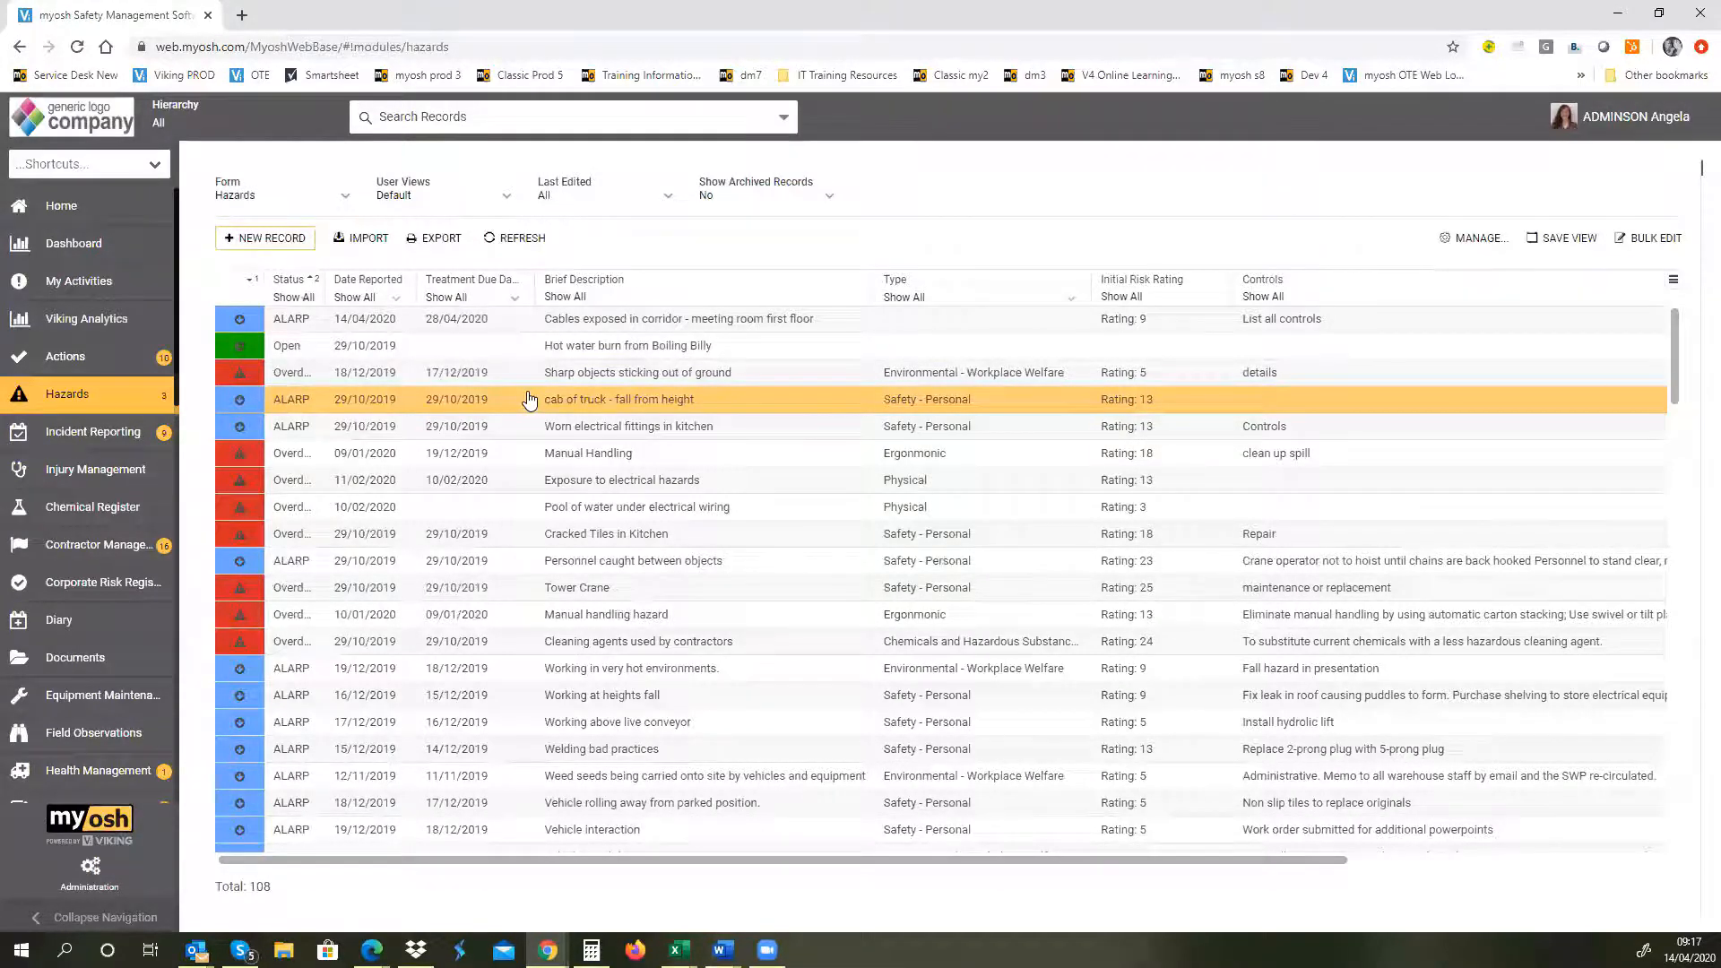
Step: Open the Hazards charts on the dashboard and examine the breakdowns by status, type and site
left_click(68, 255)
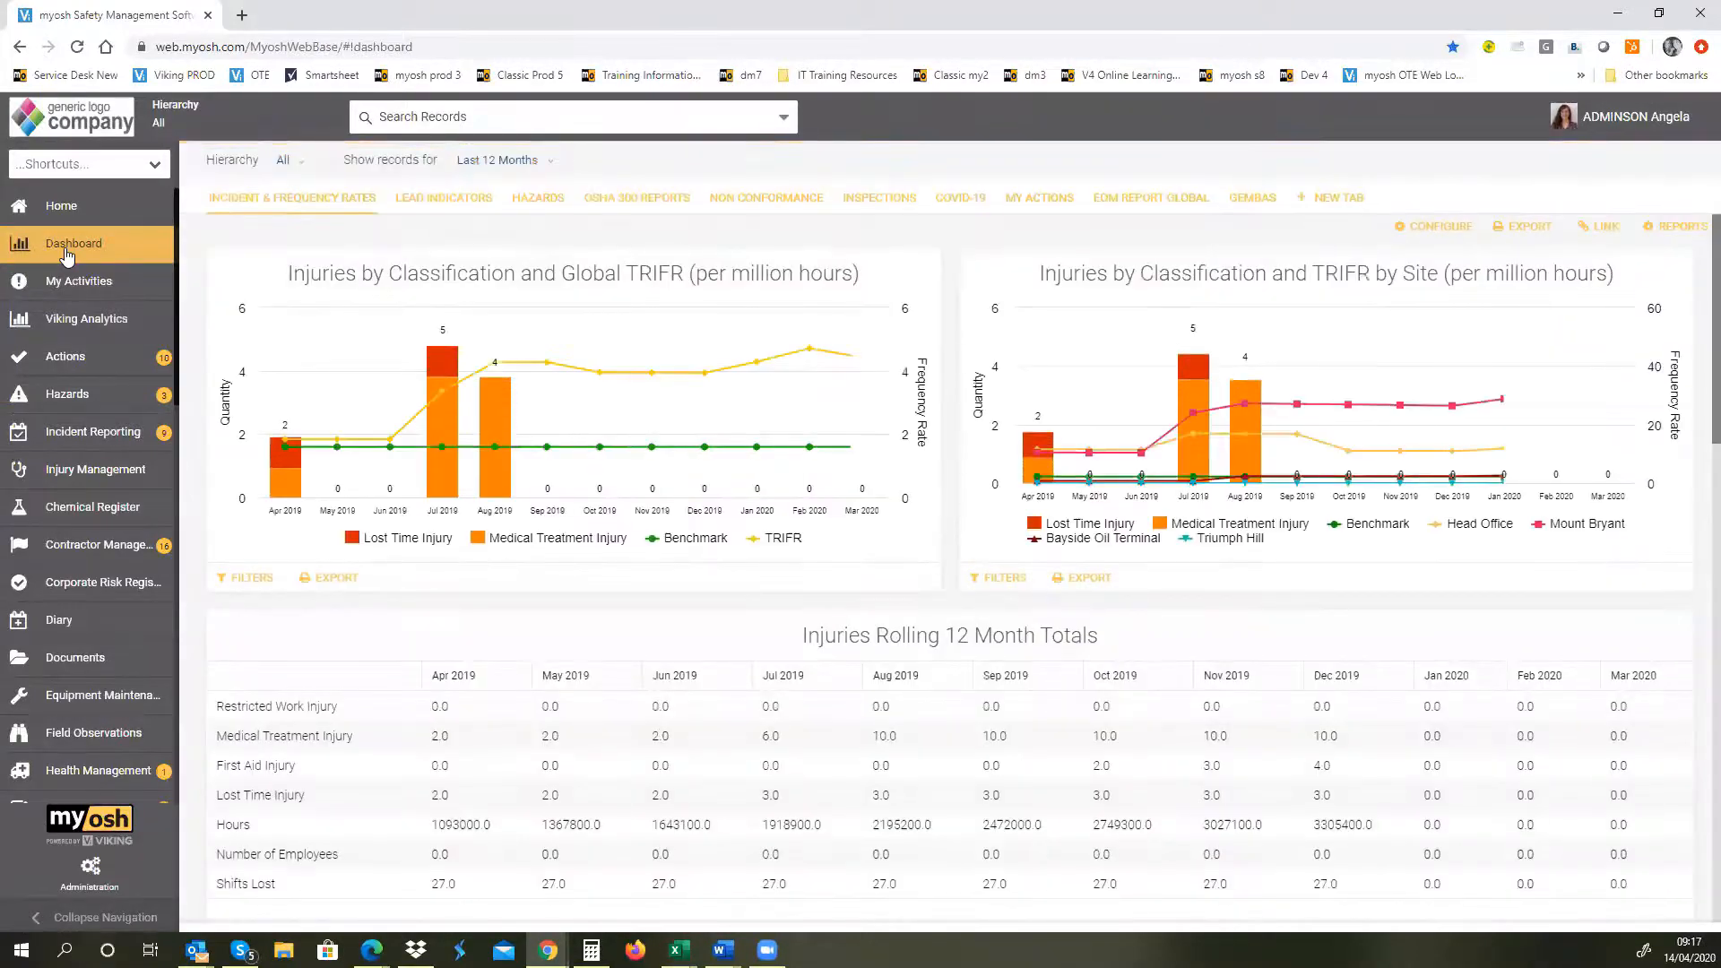
left_click(538, 204)
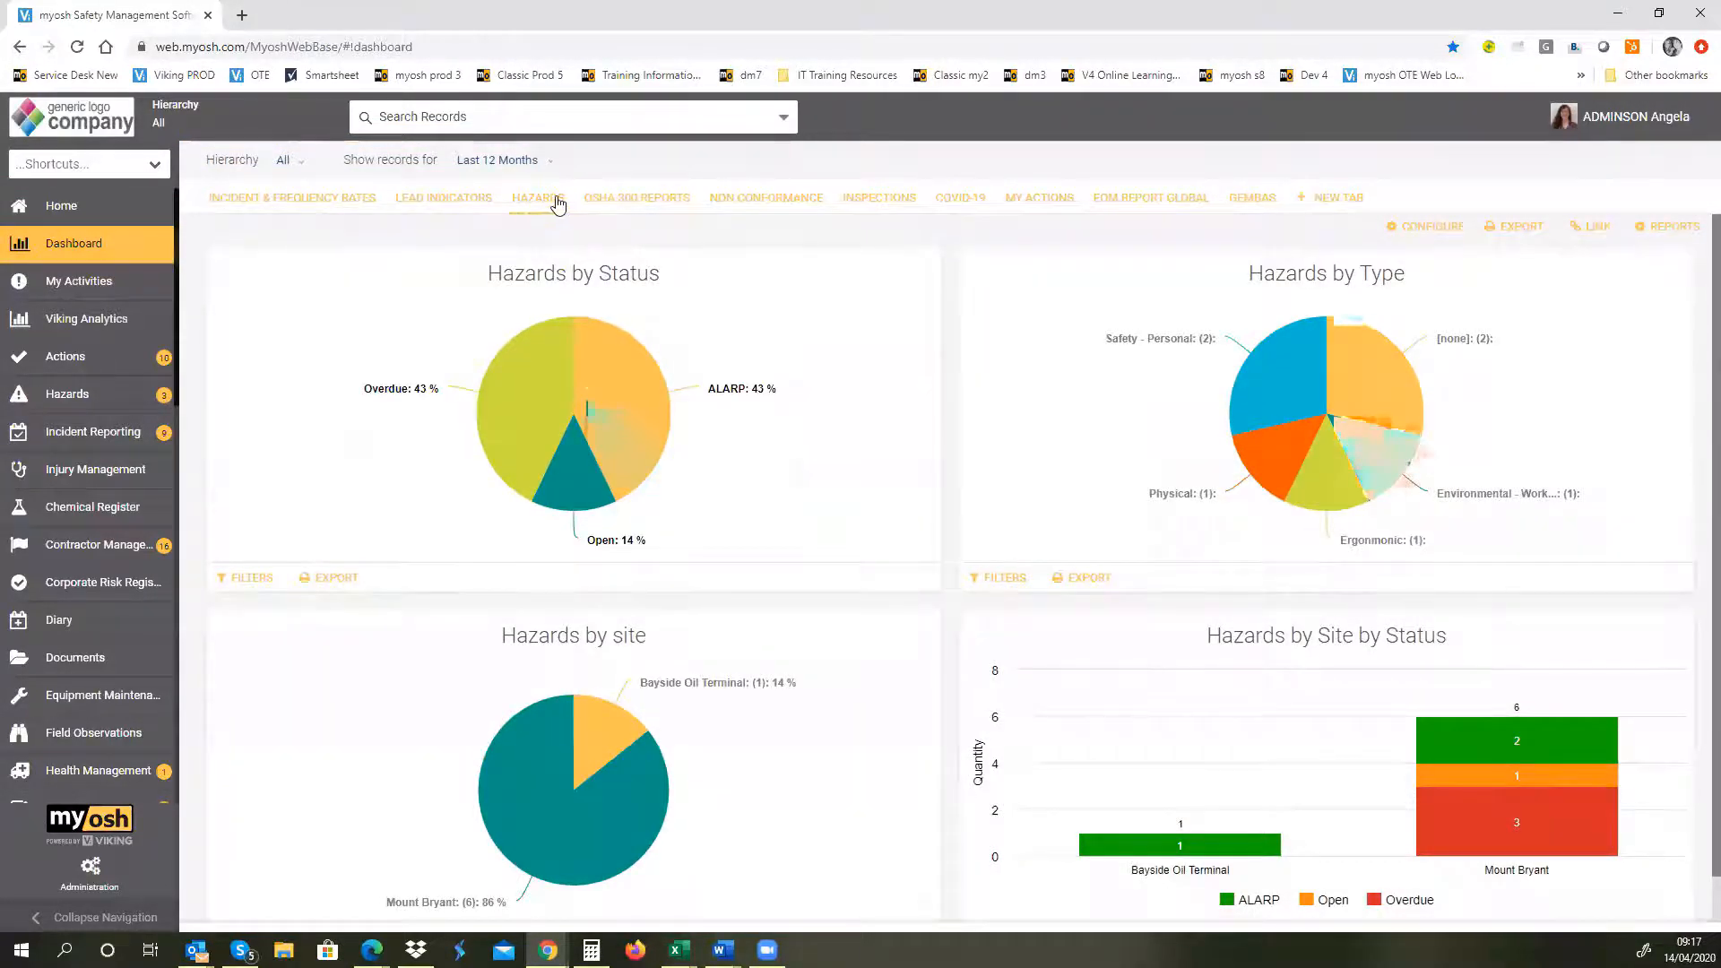
left_click_drag(1715, 328, 1715, 334)
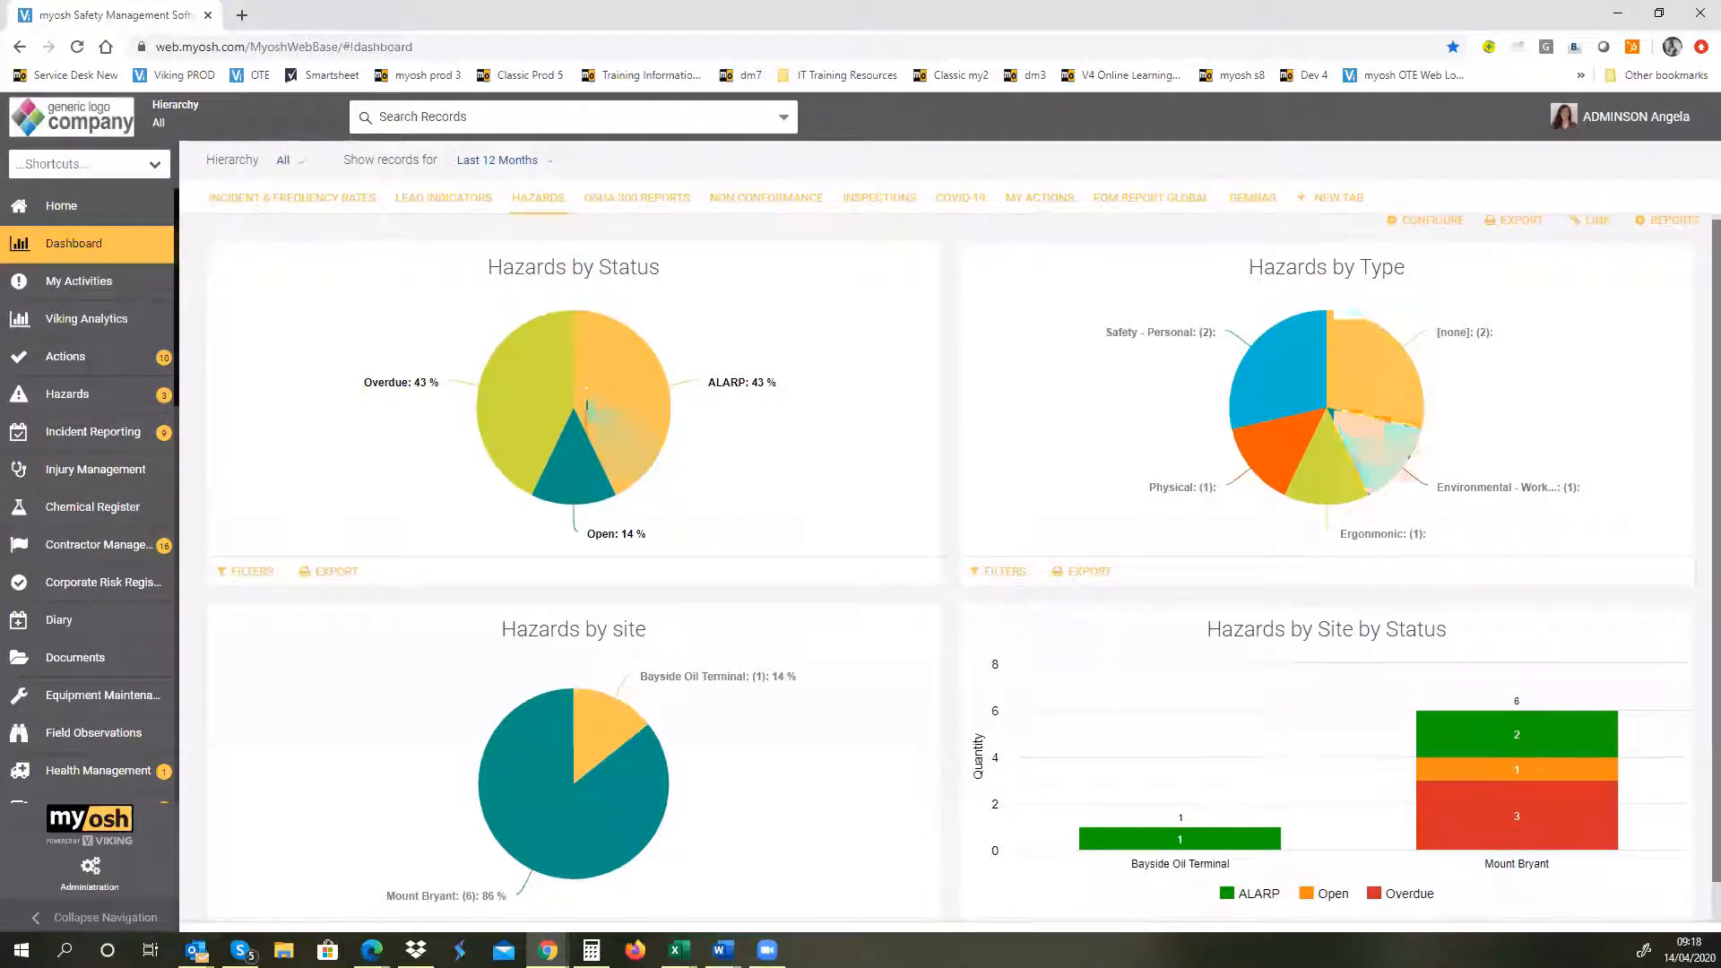
scroll(991, 468, "down", 1)
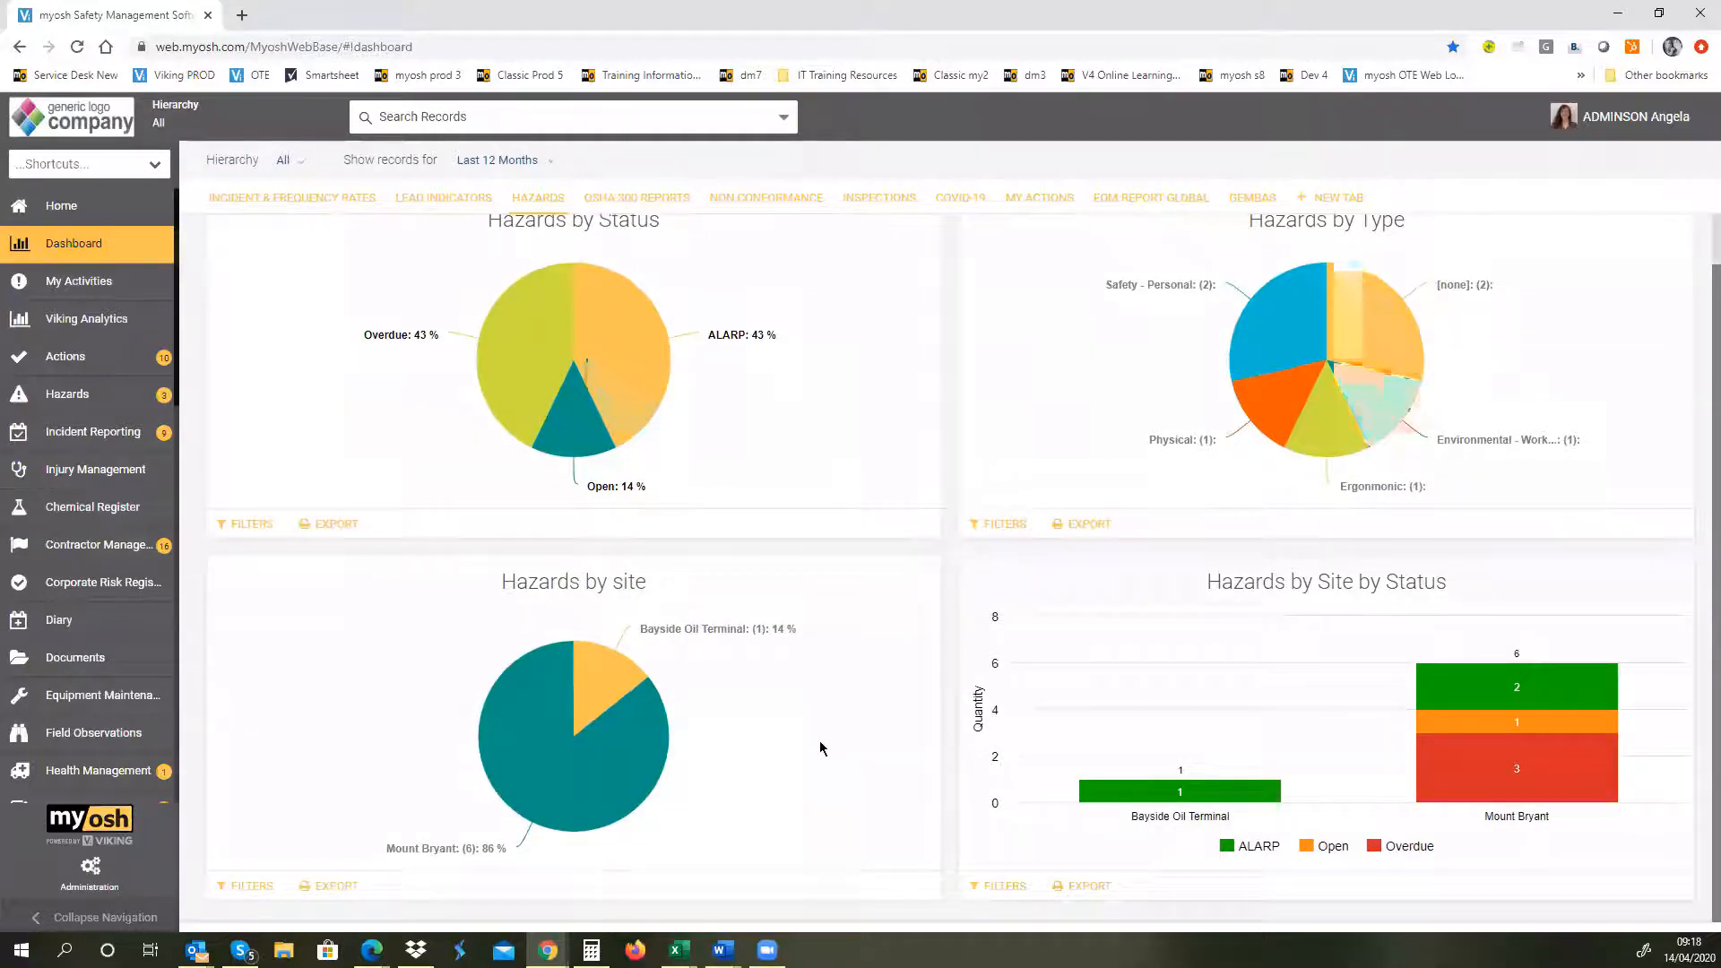
mouse_move(1255, 387)
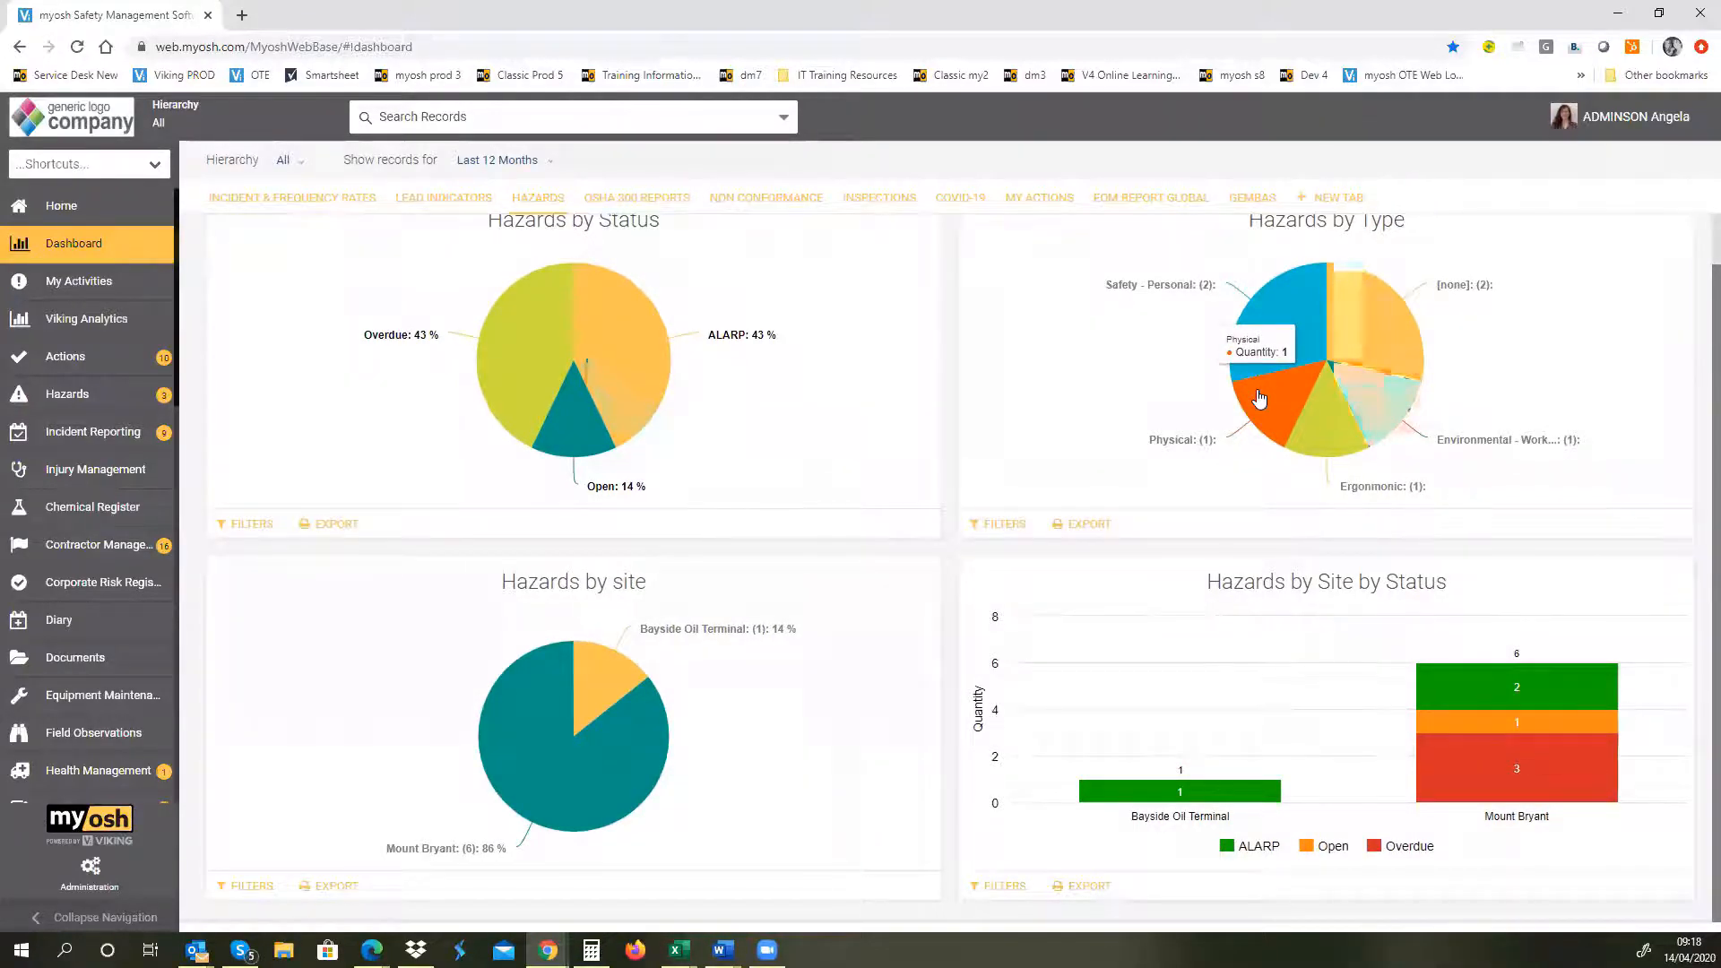
scroll(1257, 394, "up", 1)
mouse_move(1252, 351)
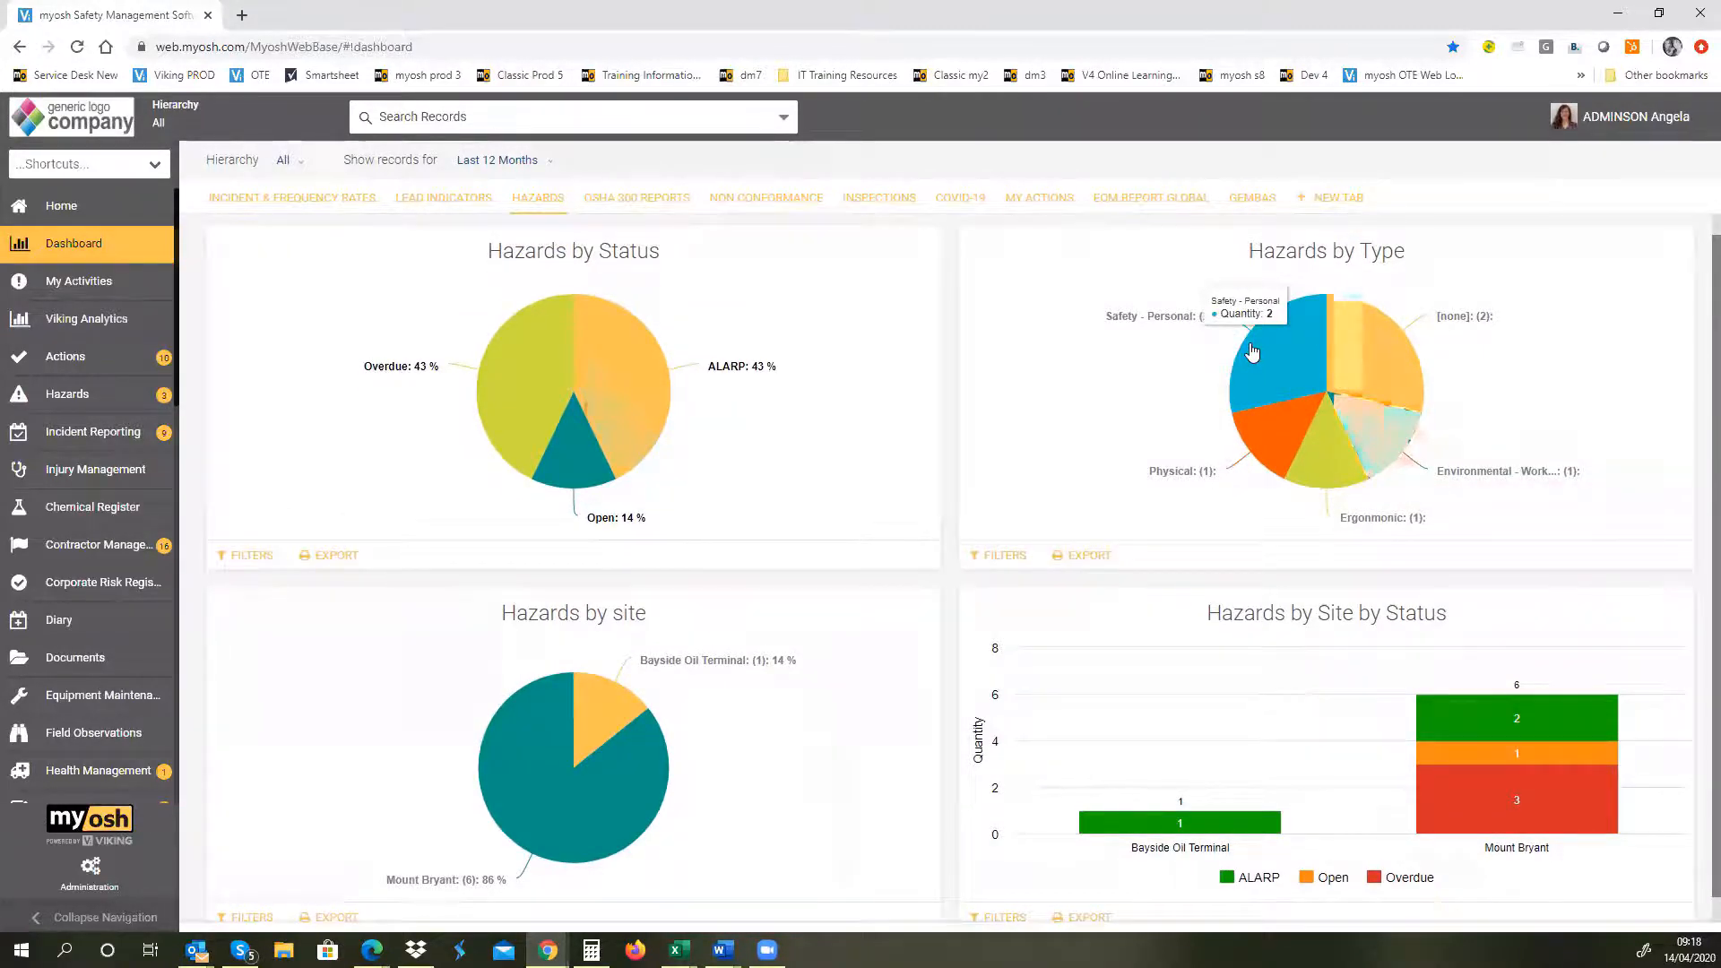
Step: Drill into the Safety - Personal slice of Hazards by Type, view the "cab of truck - fall from height" record, and close the details
left_click(1252, 351)
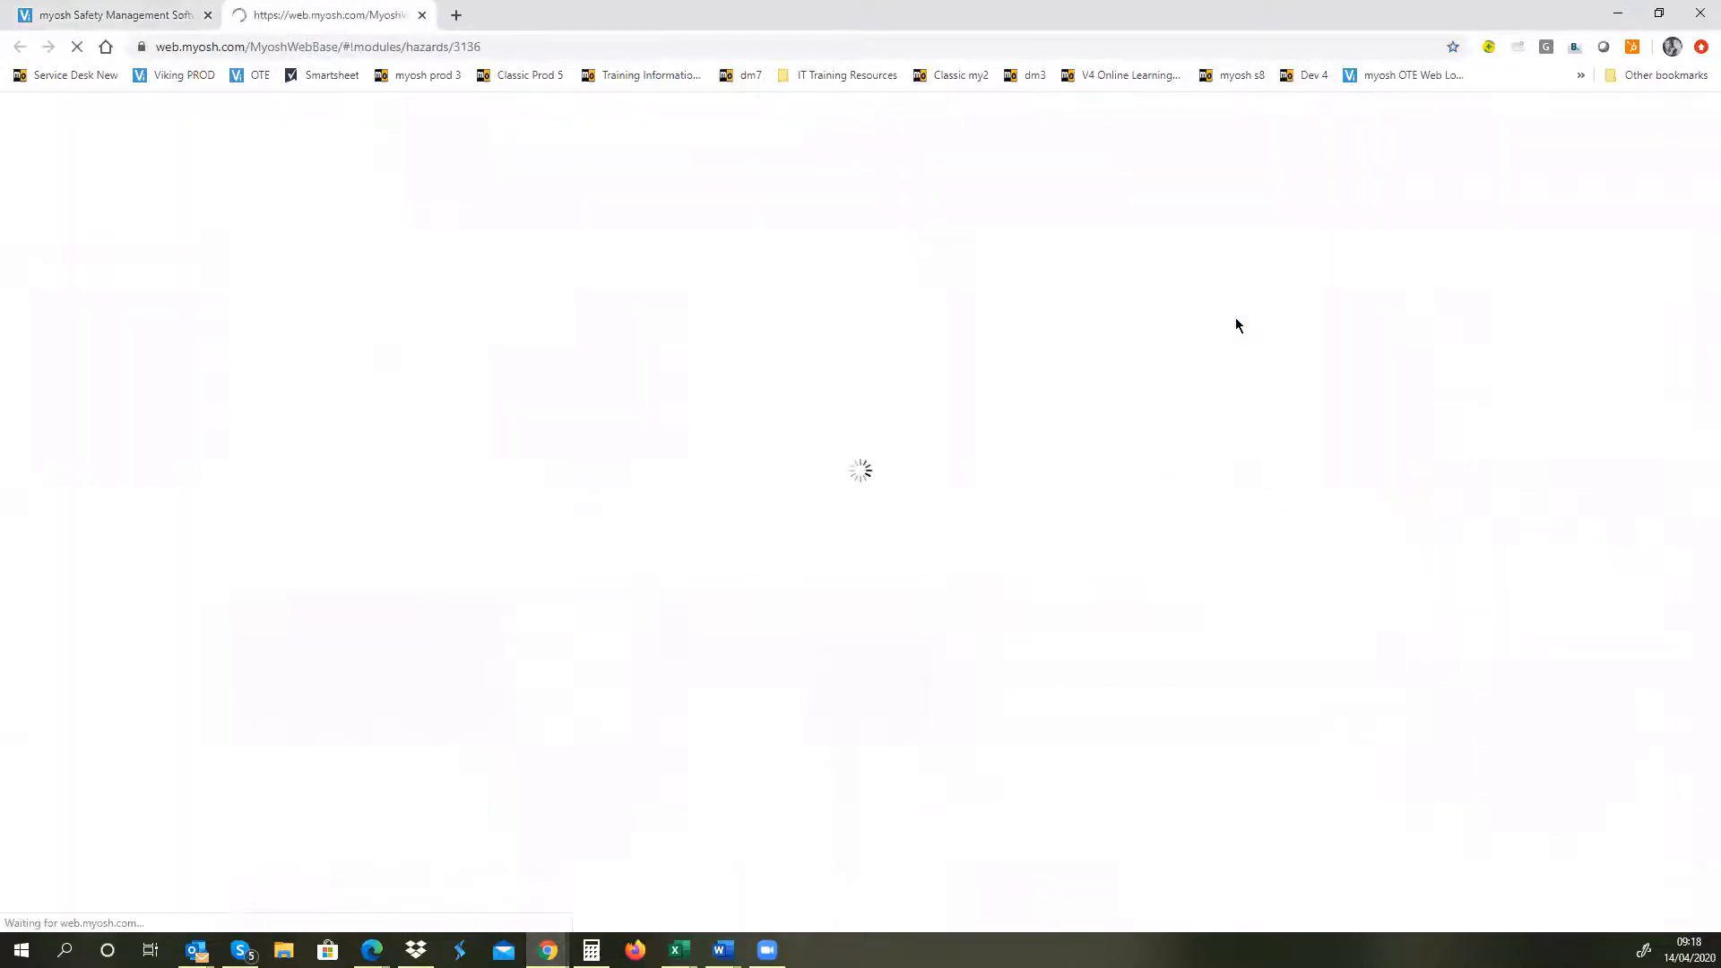
left_click(422, 18)
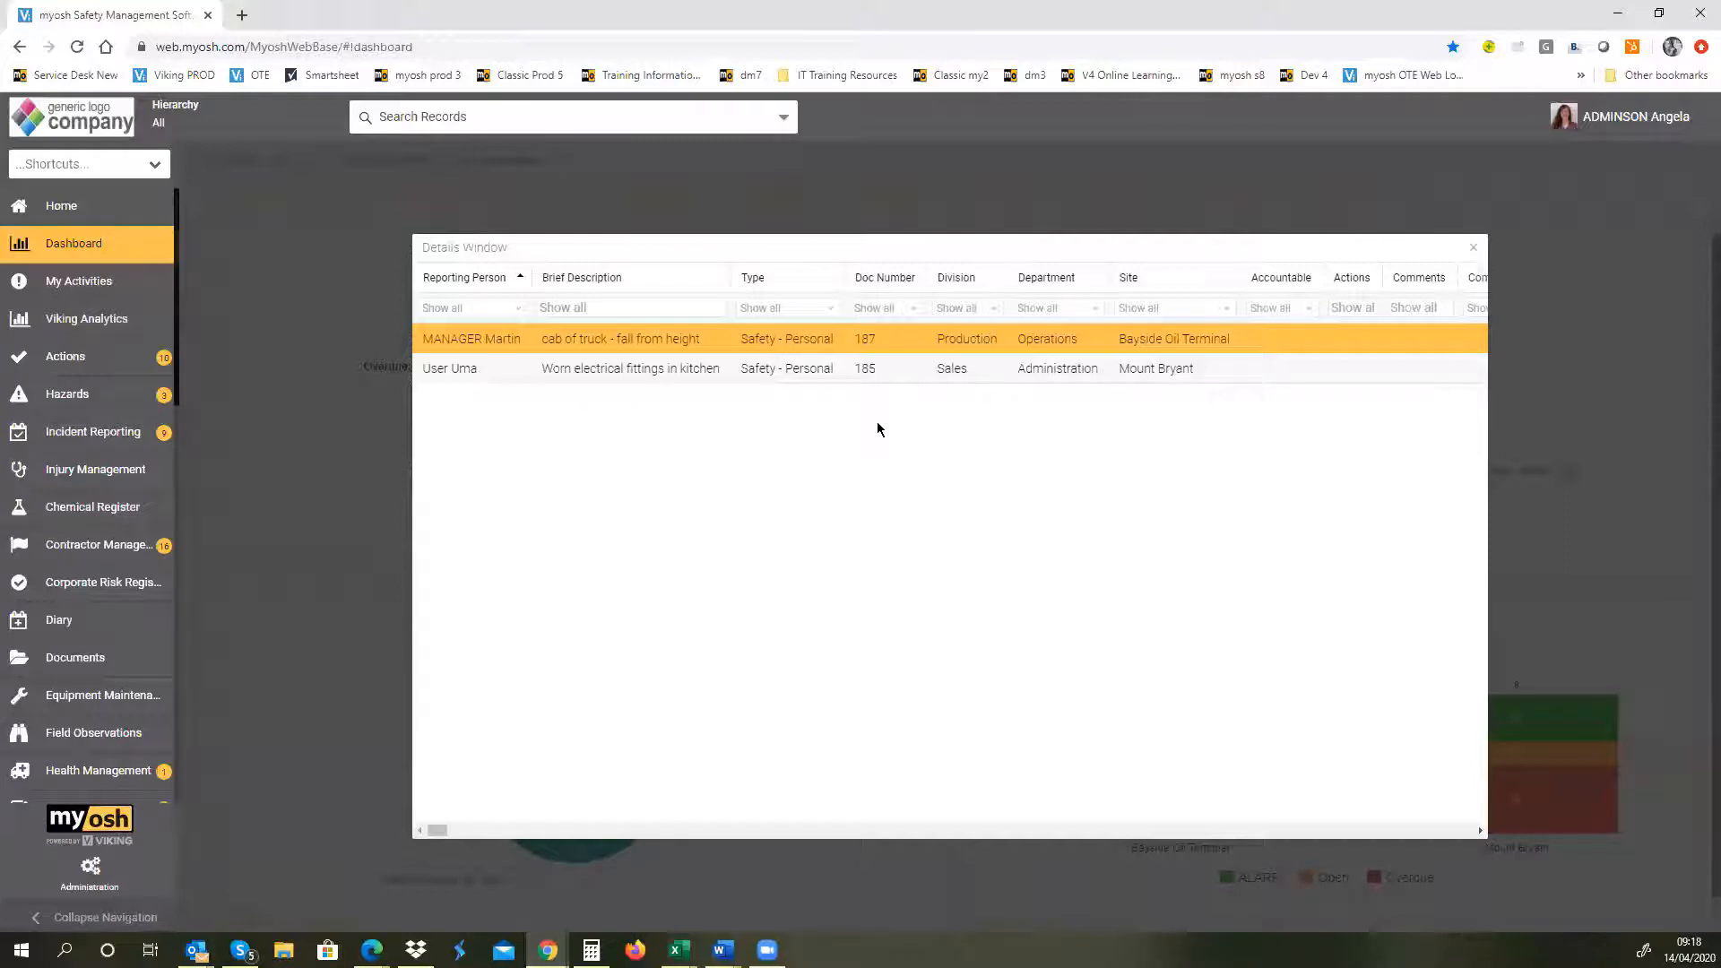
double_click(641, 341)
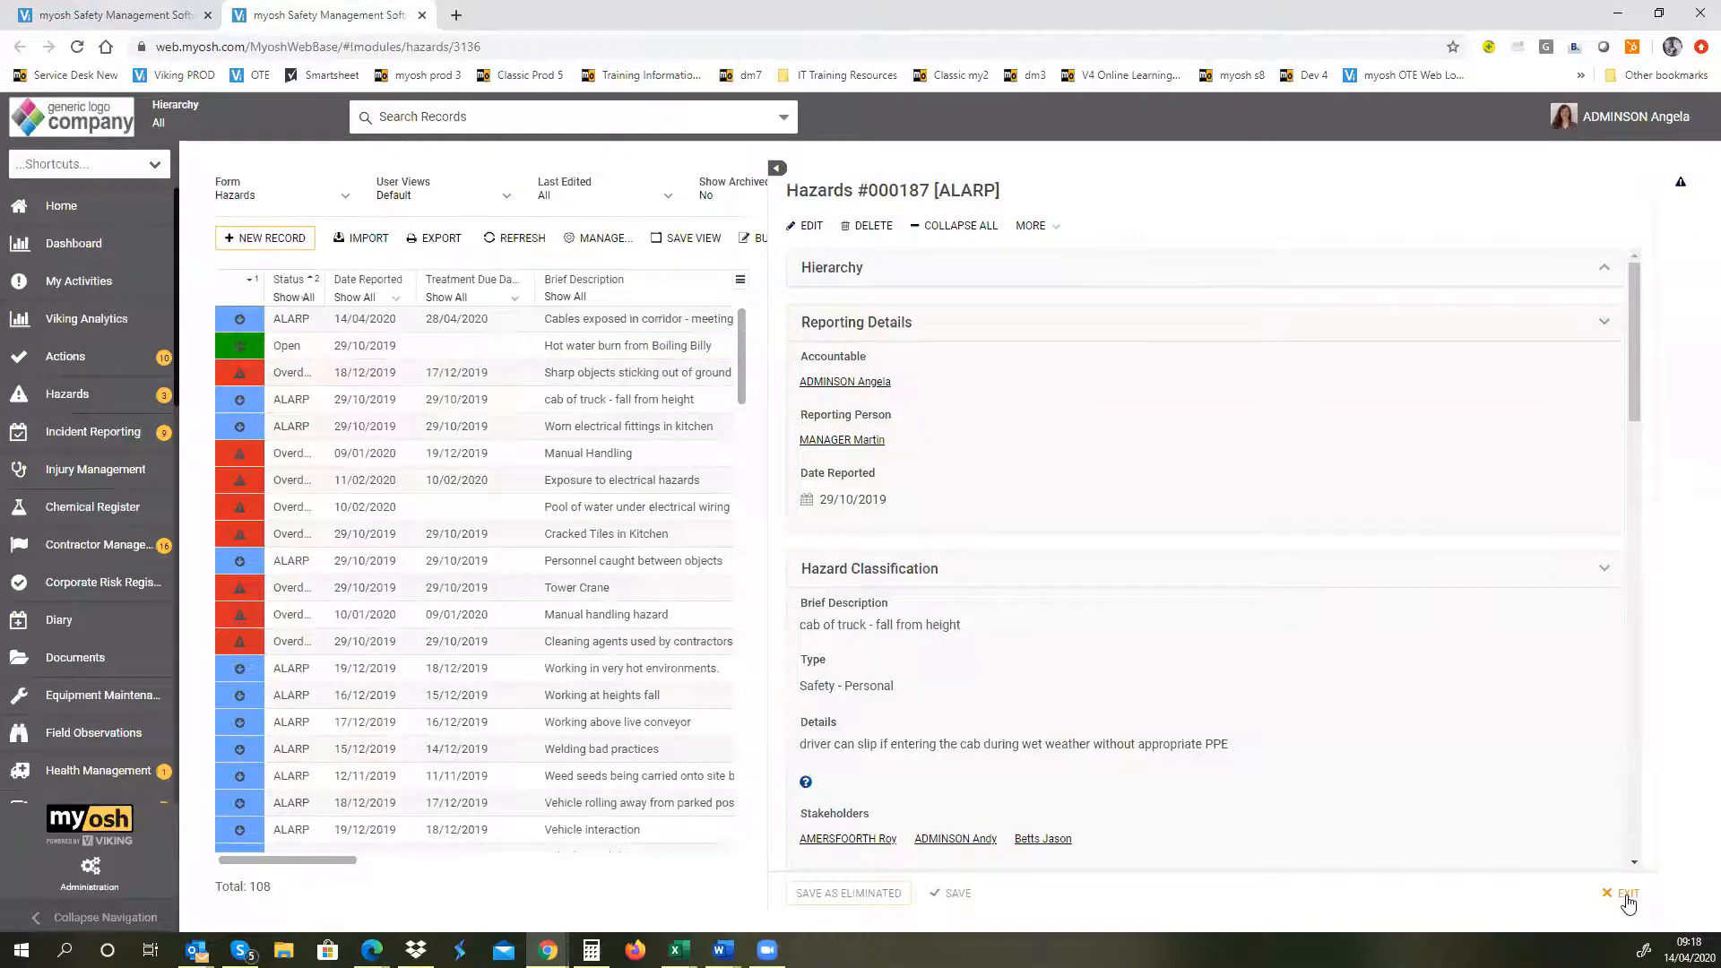
left_click(1628, 896)
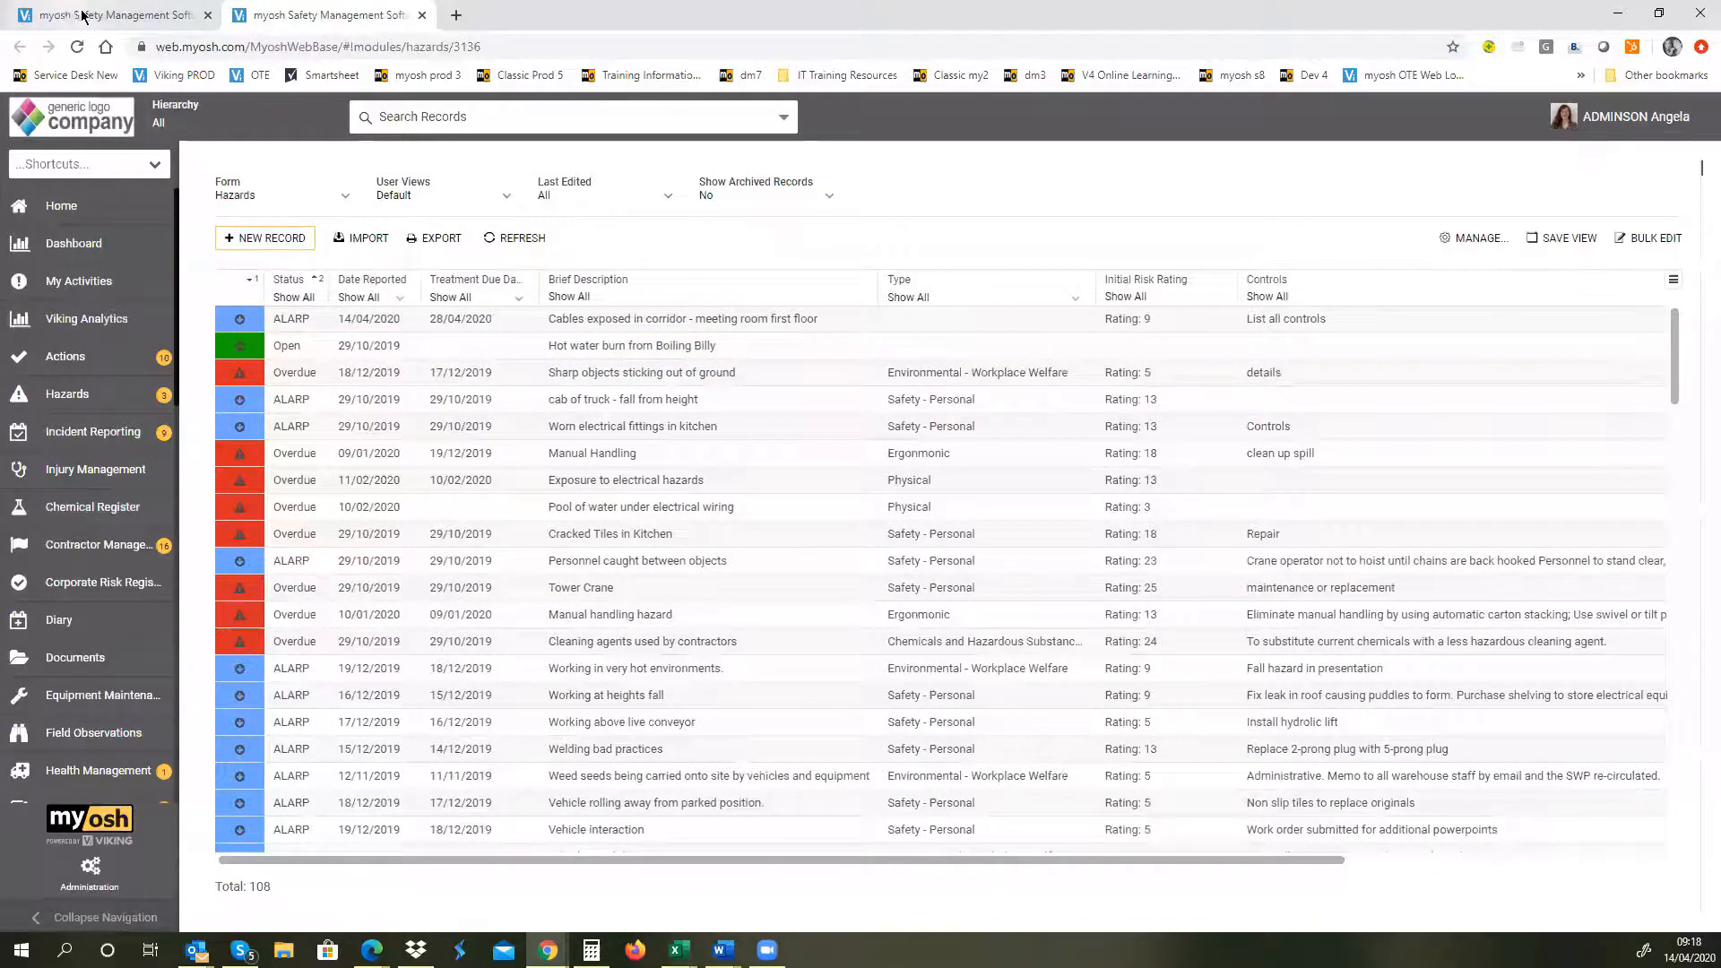
left_click(105, 15)
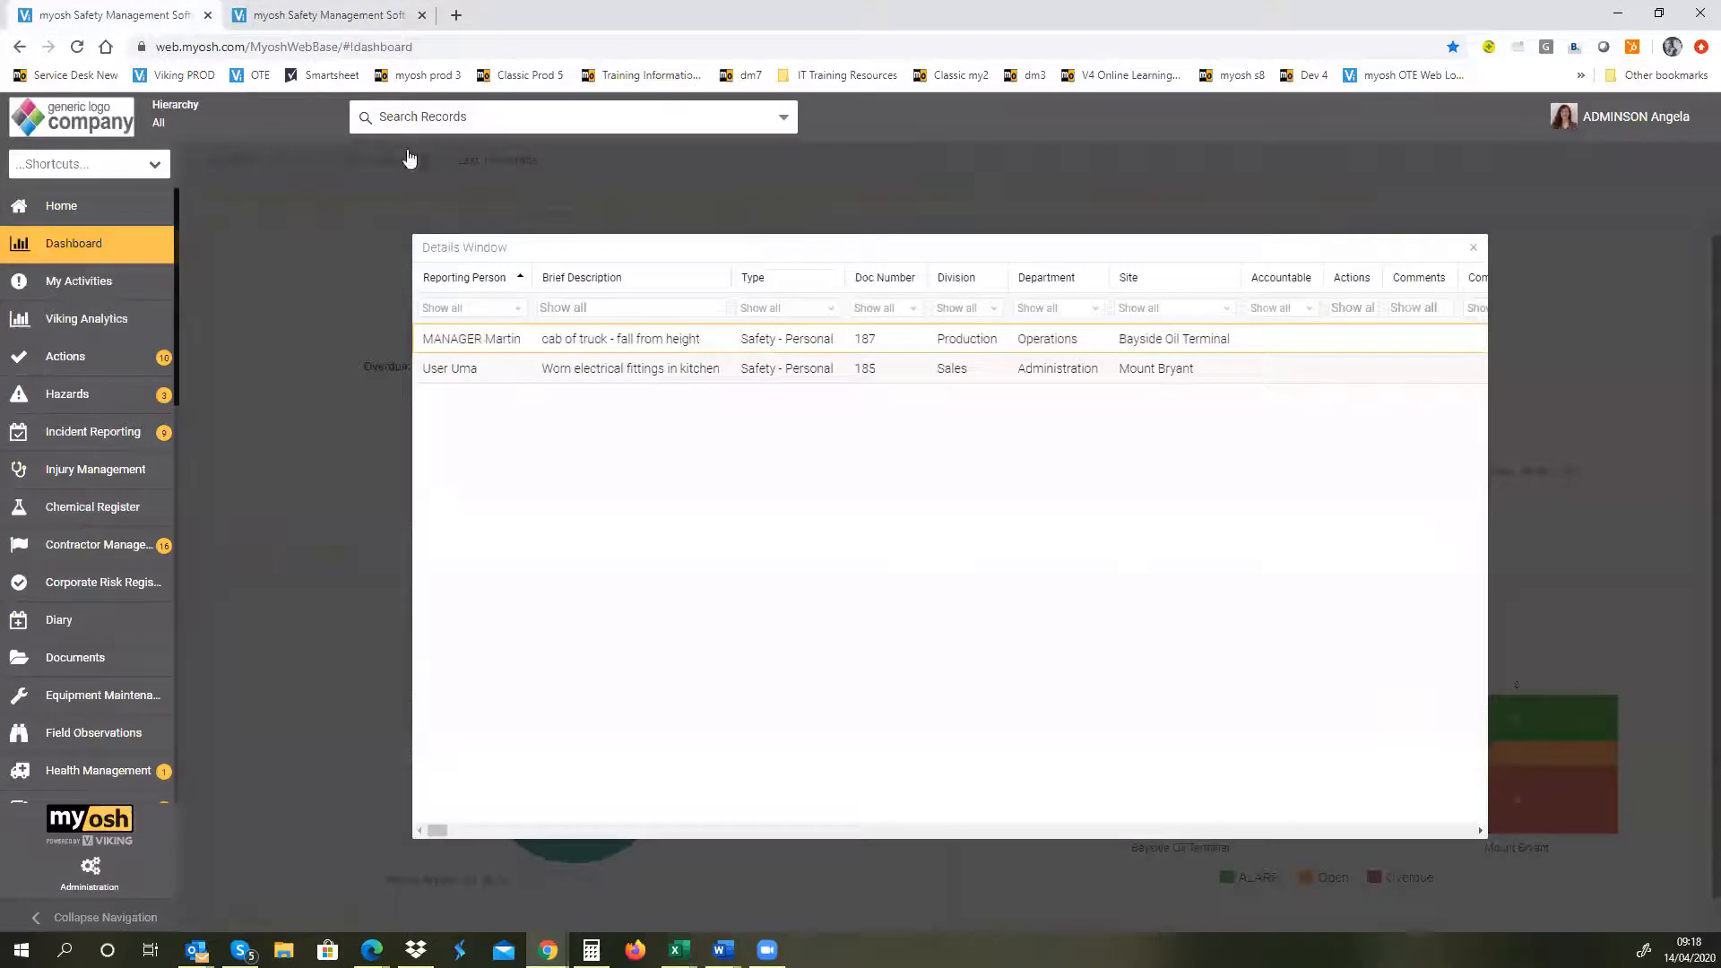
left_click(1472, 247)
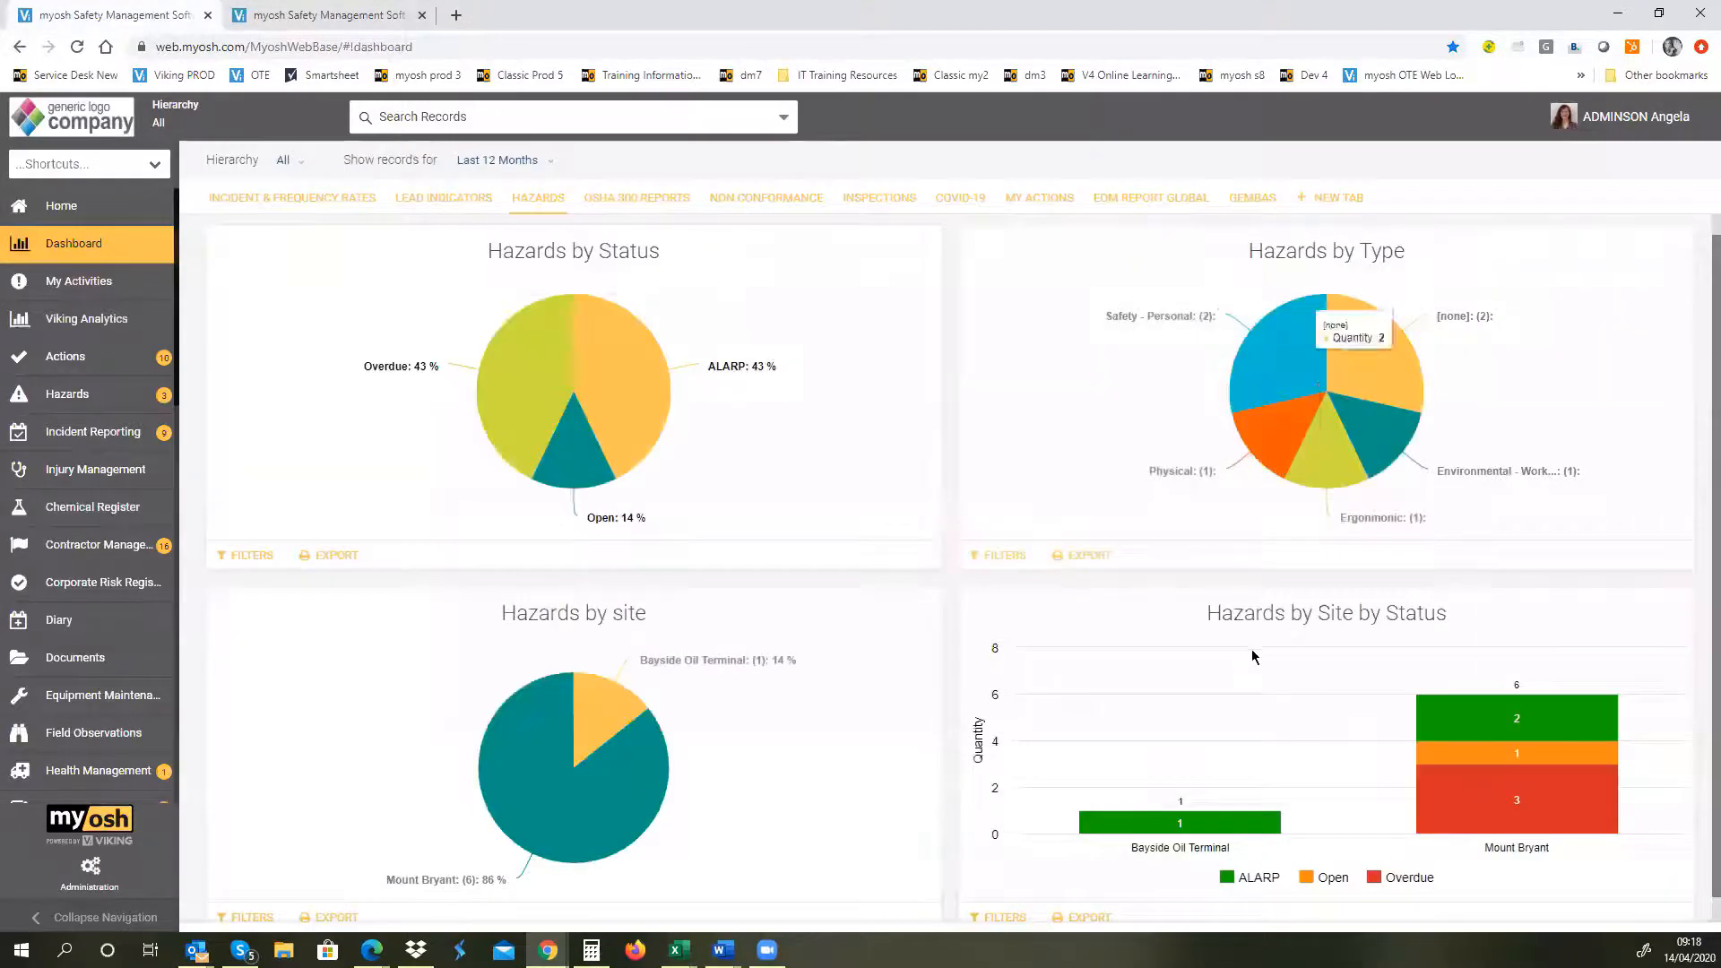
Step: Hide Open and Overdue in the Hazards by Site by Status chart, view the Mount Bryant ALARP records, and close their details
left_click(1308, 884)
left_click(1374, 882)
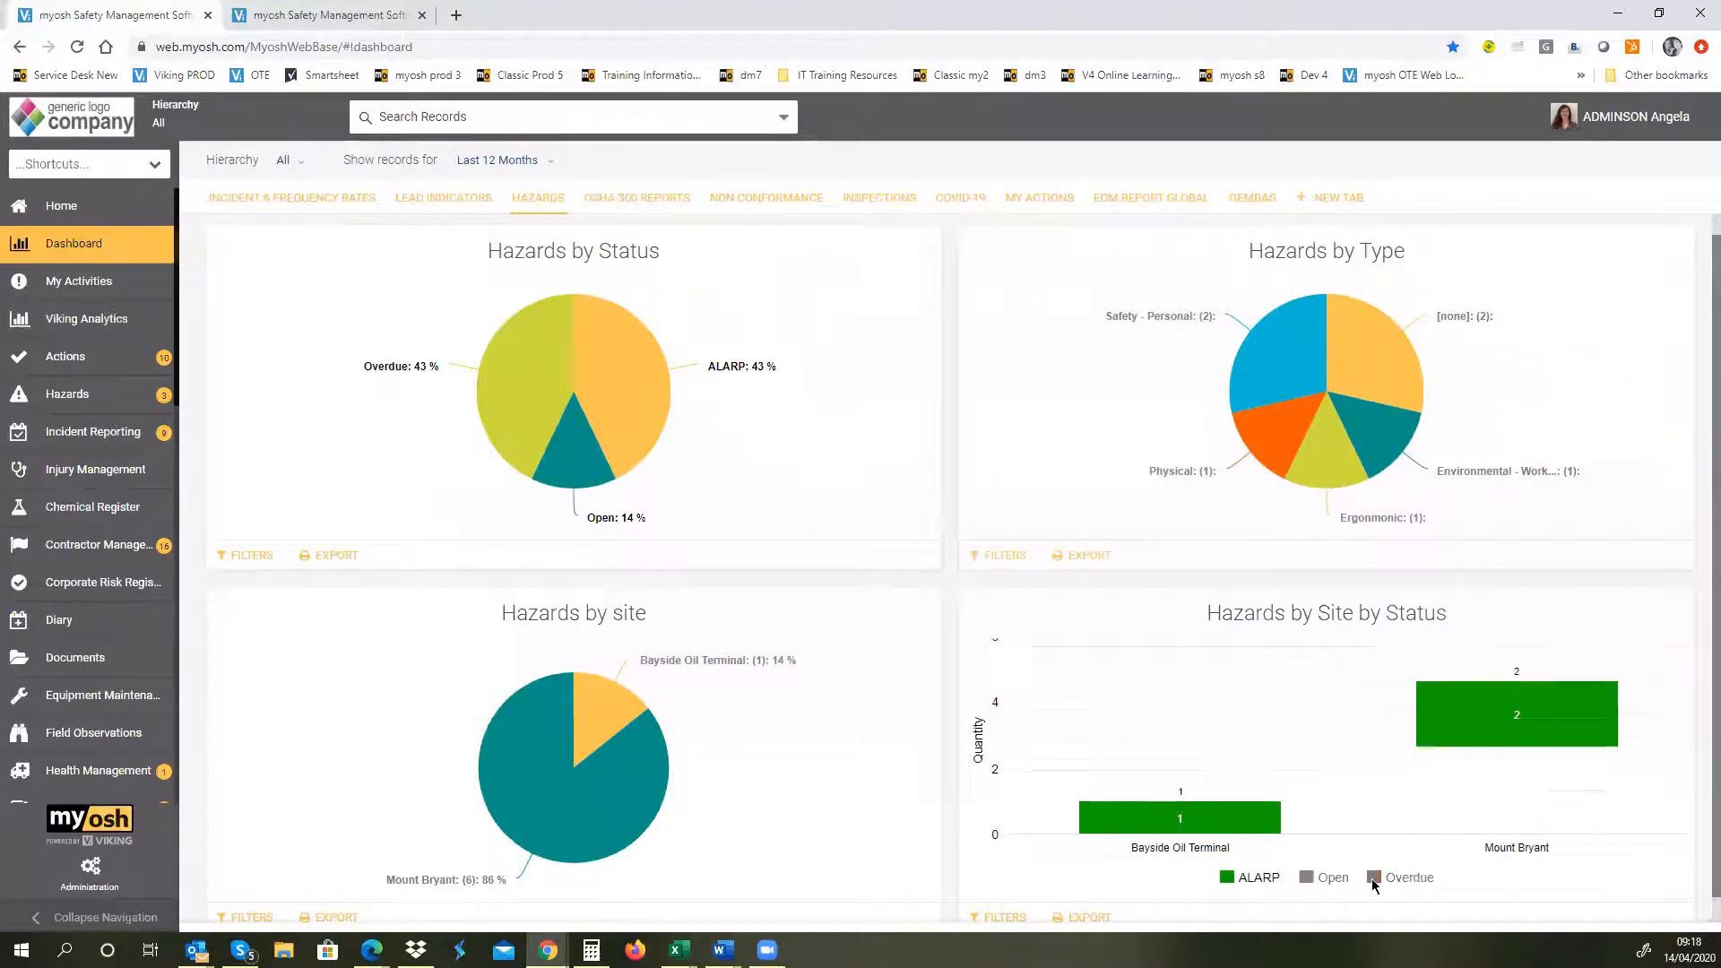
mouse_move(1569, 756)
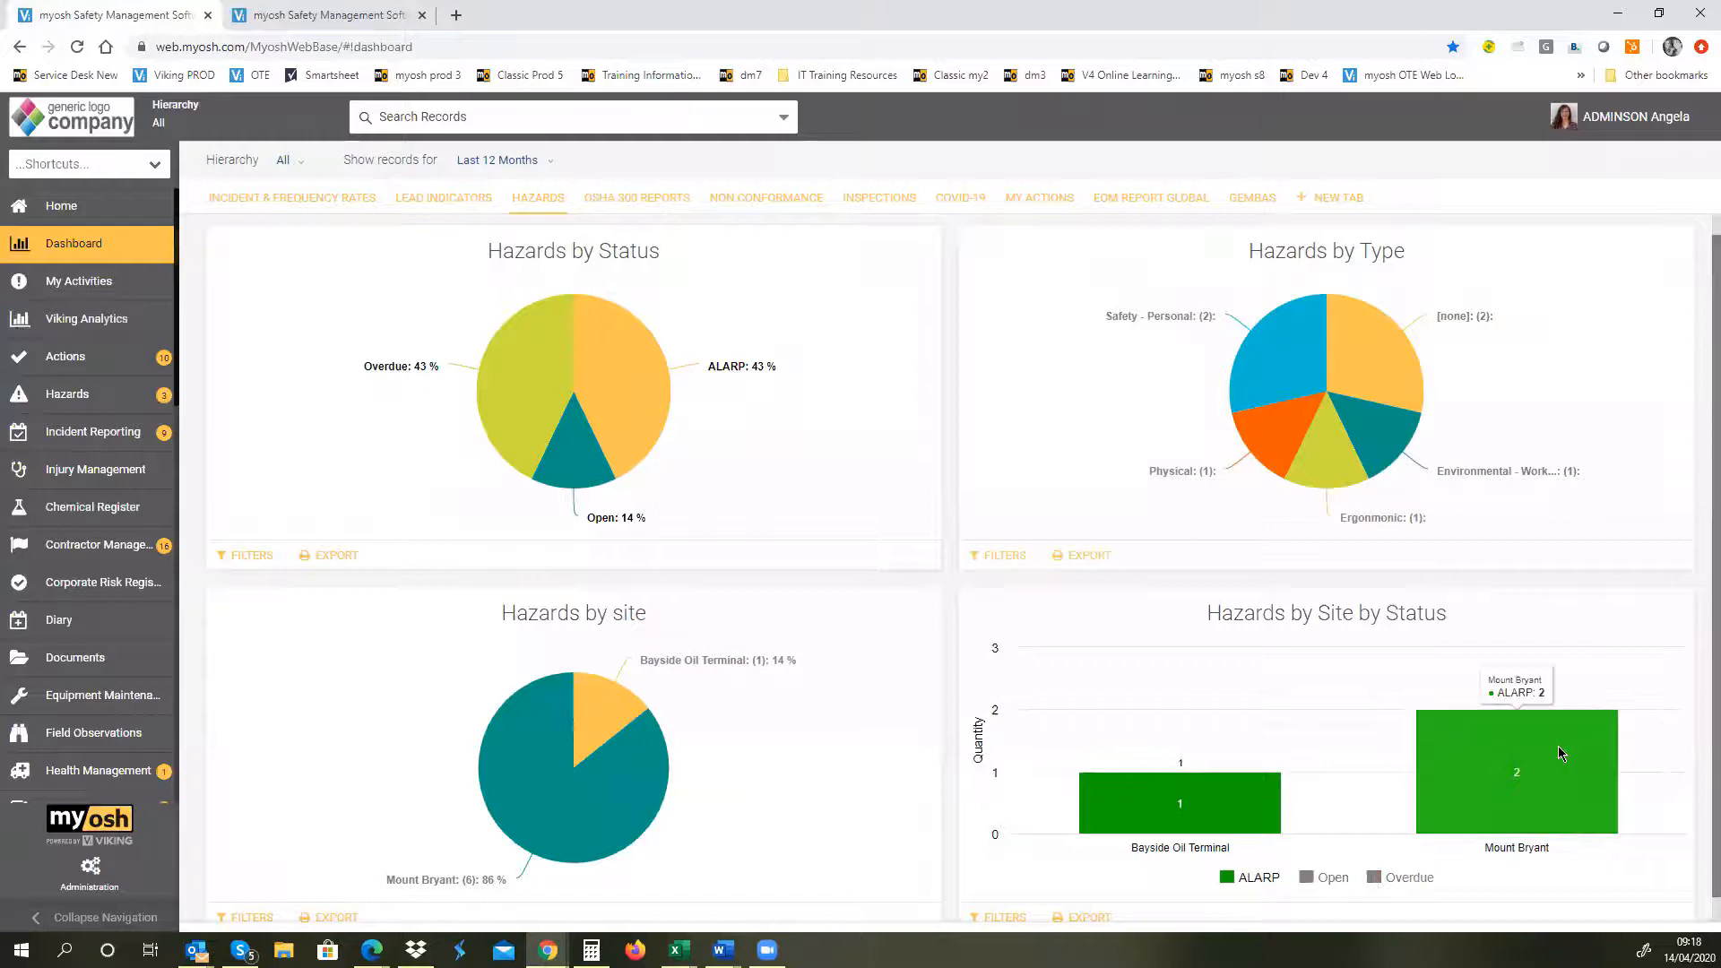
left_click(1521, 778)
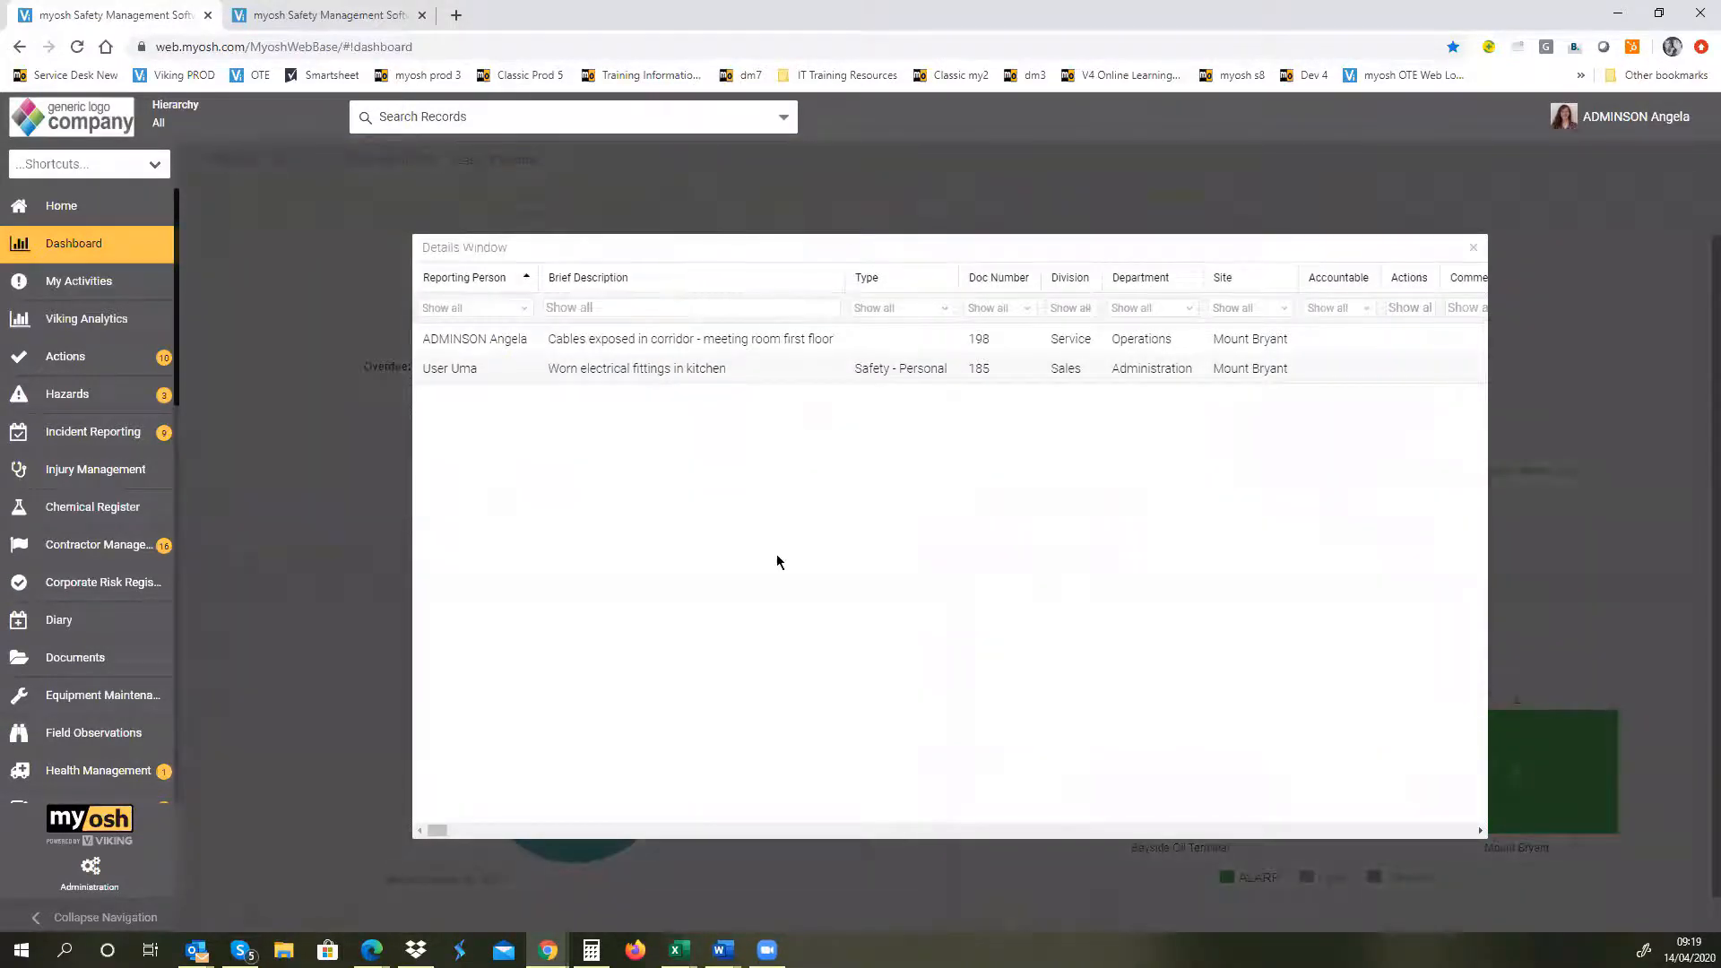
left_click(1475, 252)
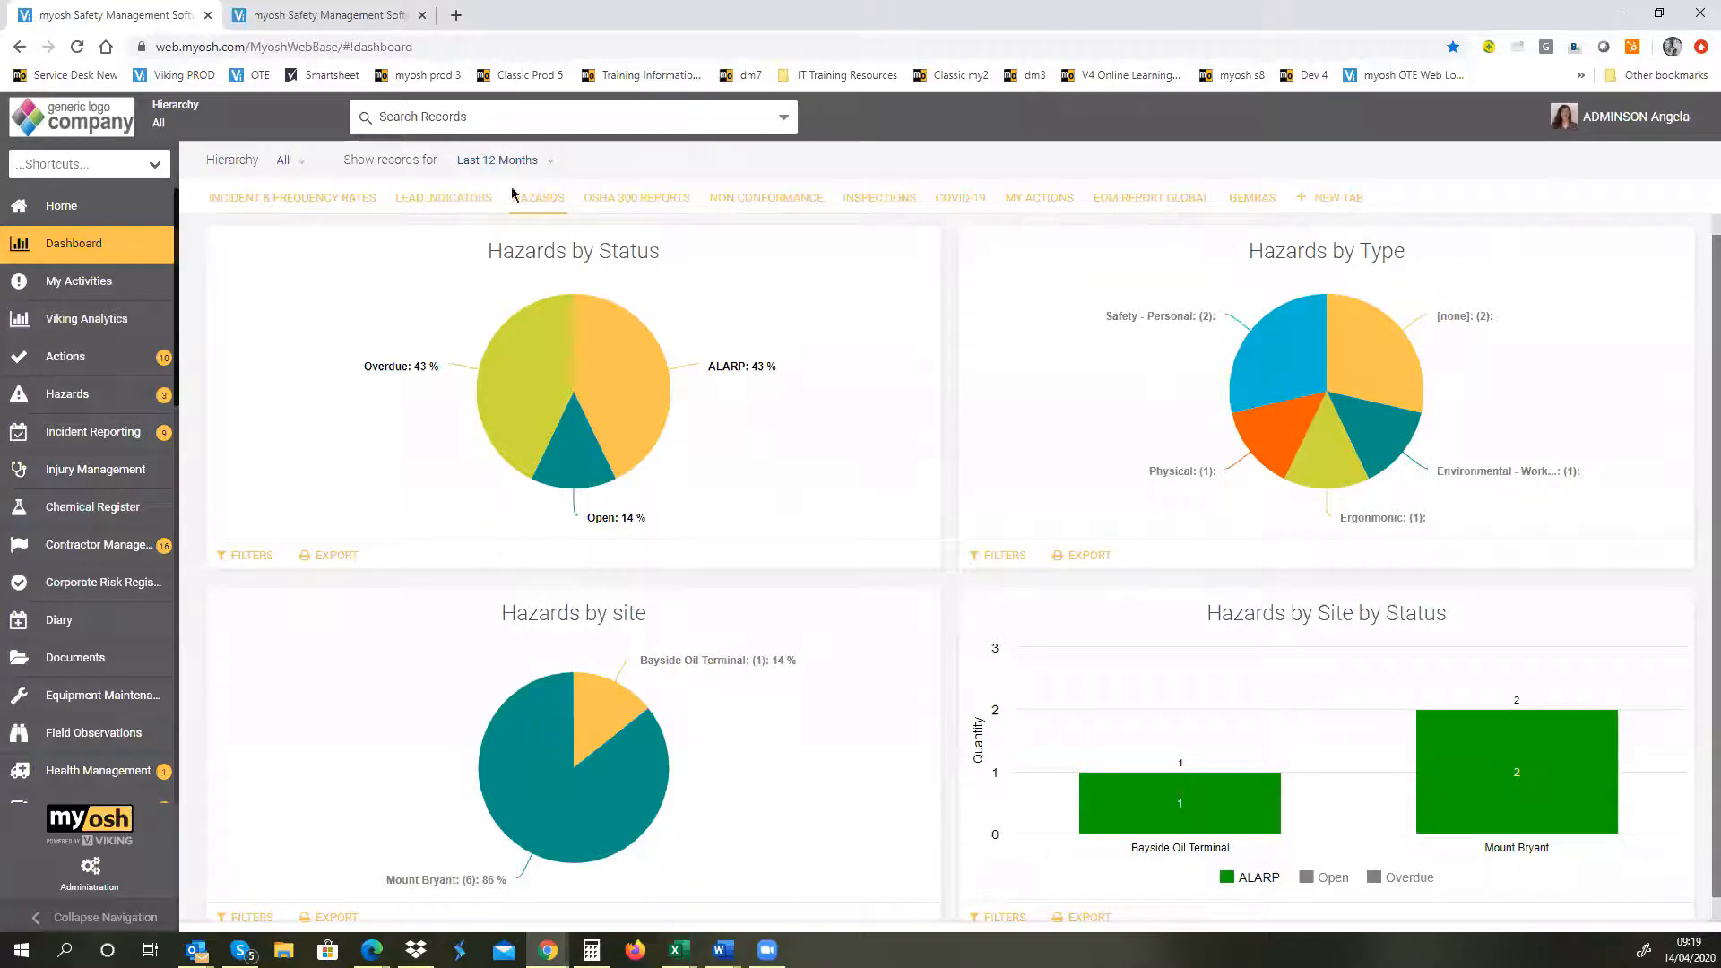
Step: Return to the Hazards module and start a new hazard record
left_click(104, 395)
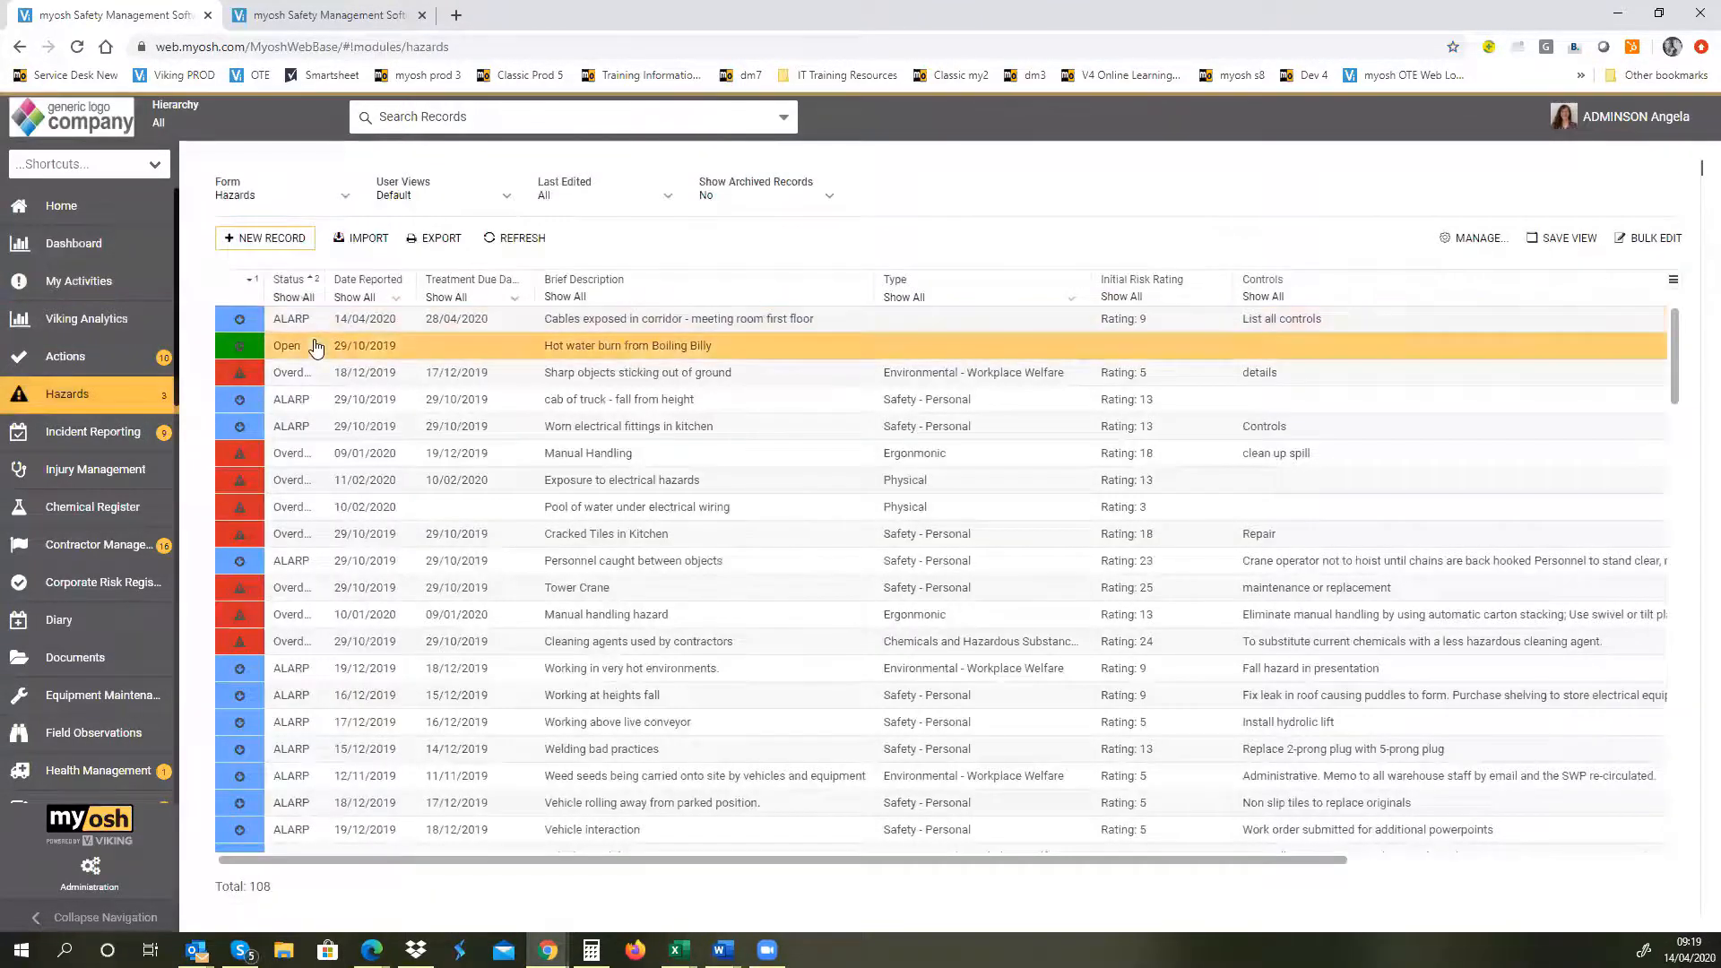
left_click(243, 247)
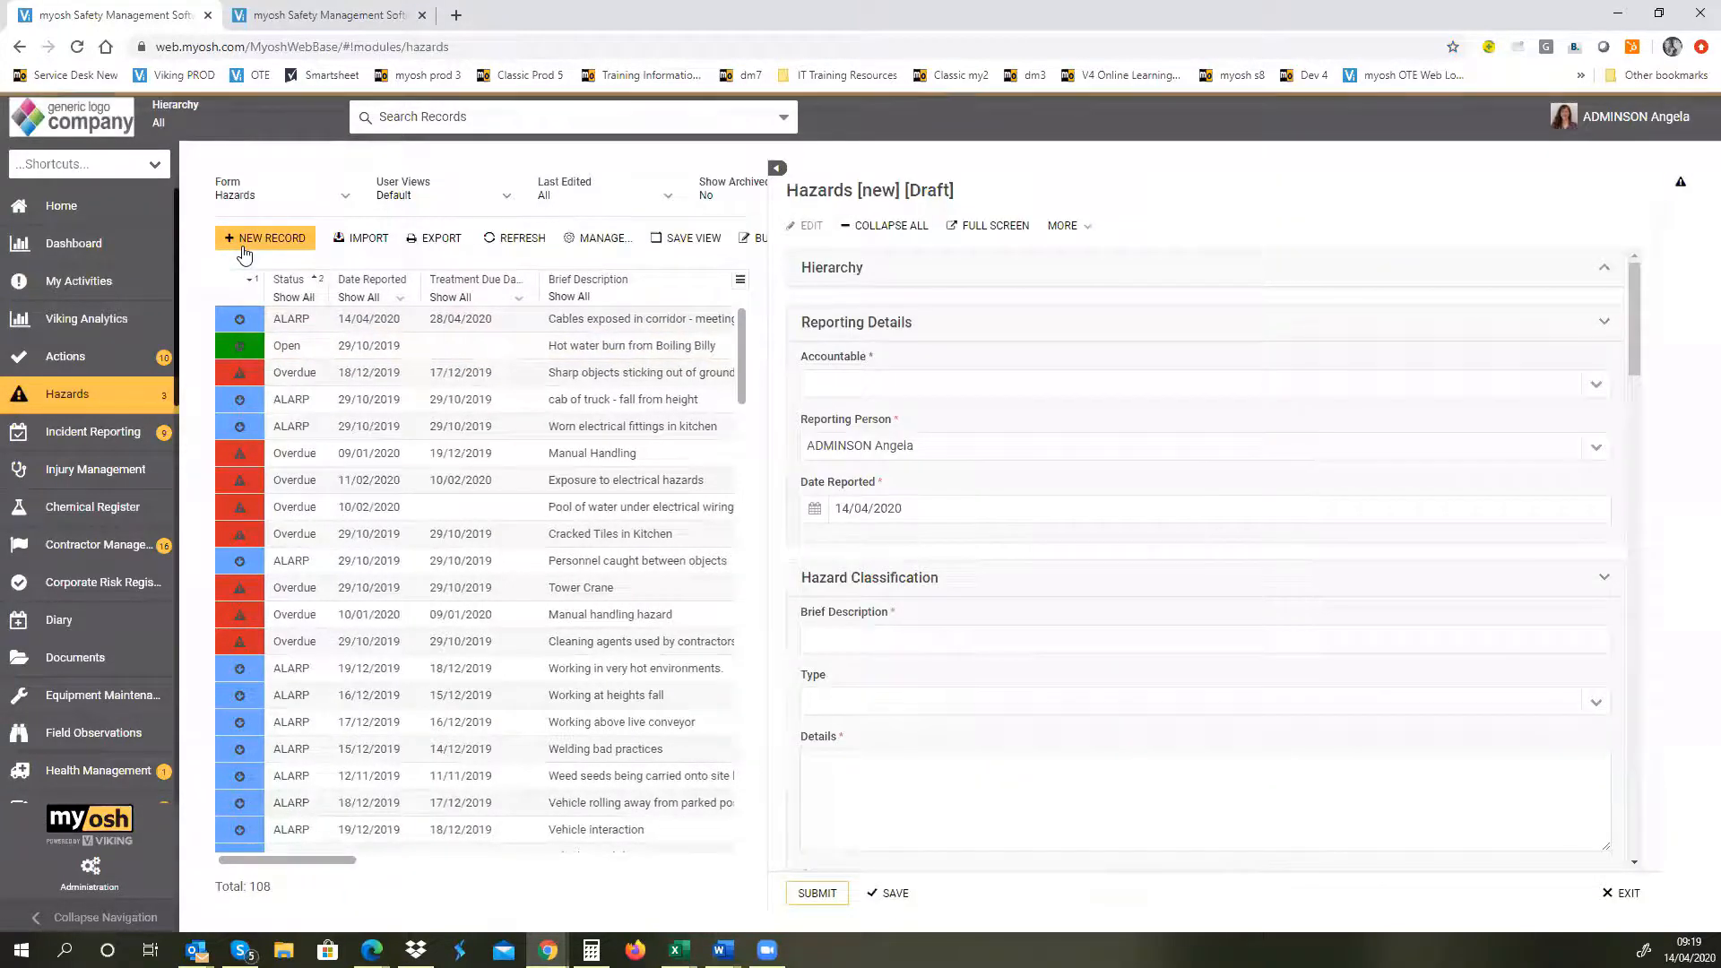